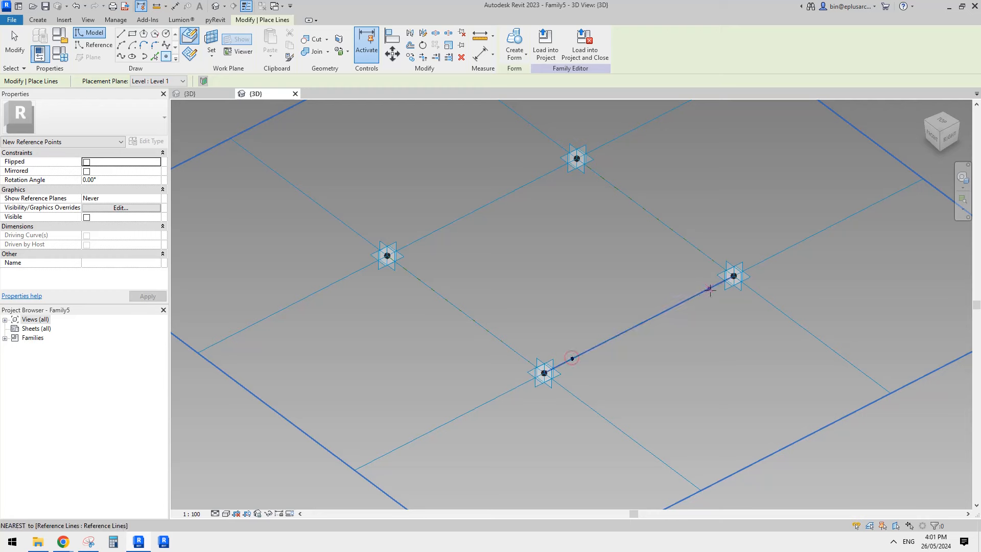
- Place the remaining reference points near the corners on two opposite reference lines of the central panel
{"action": "left_click", "coordinate": [710, 289]}
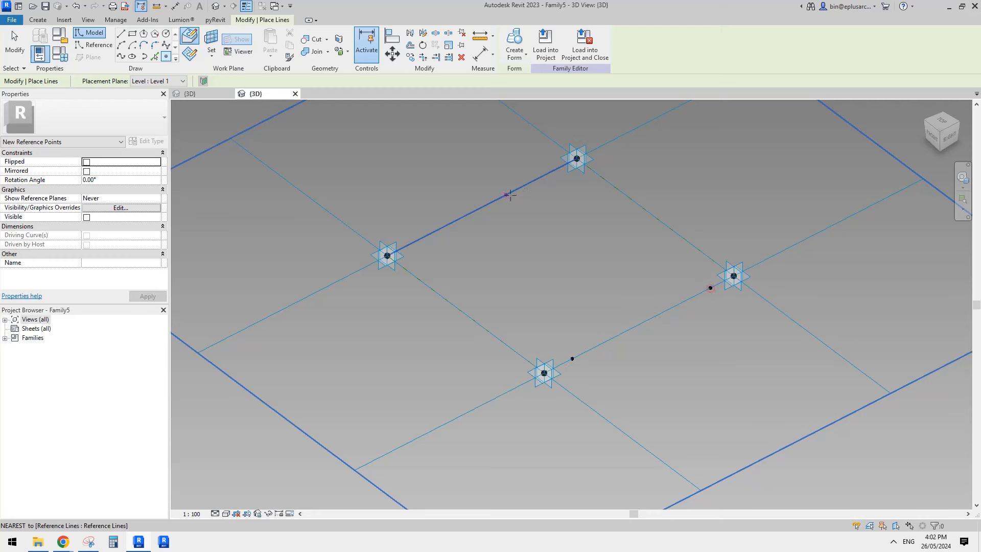
{"action": "key", "text": "Escape"}
{"action": "left_click", "coordinate": [413, 243]}
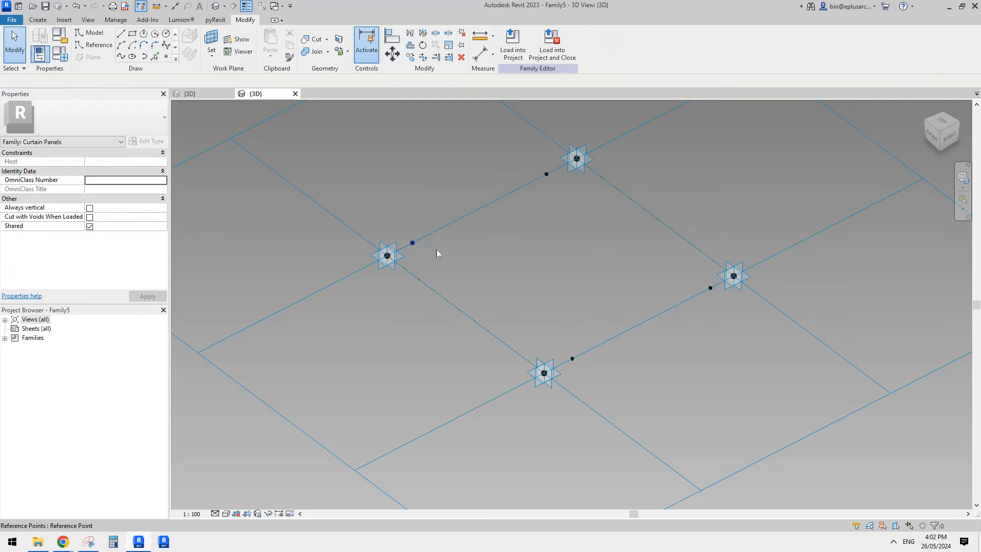
- Select the four reference points hosted on the opposite panel edges and set their measurement type to Segment Length
{"action": "middle_click_drag", "start_coordinate": [438, 251], "coordinate": [480, 275], "text": "shift"}
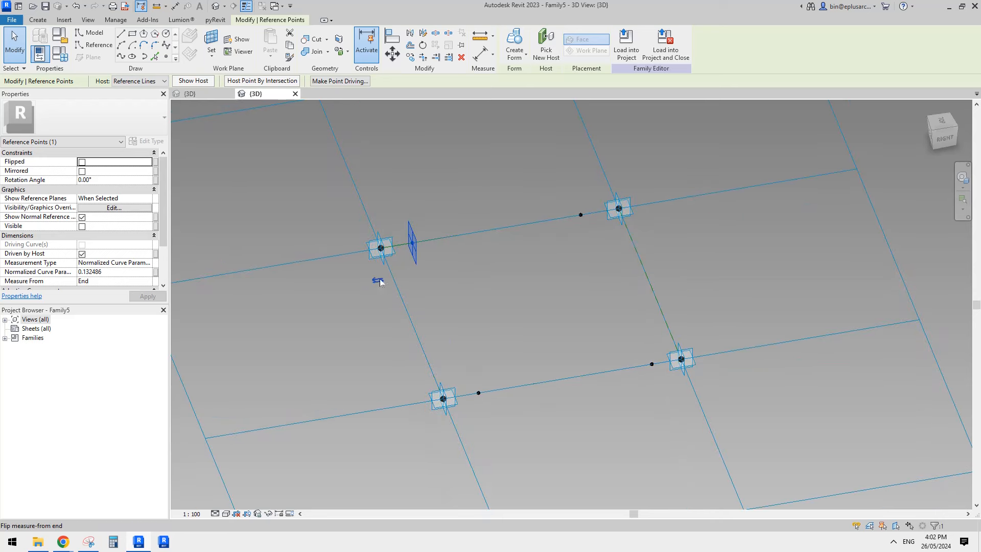
{"action": "key", "text": "Tab"}
{"action": "left_click_drag", "start_coordinate": [380, 251], "coordinate": [661, 378]}
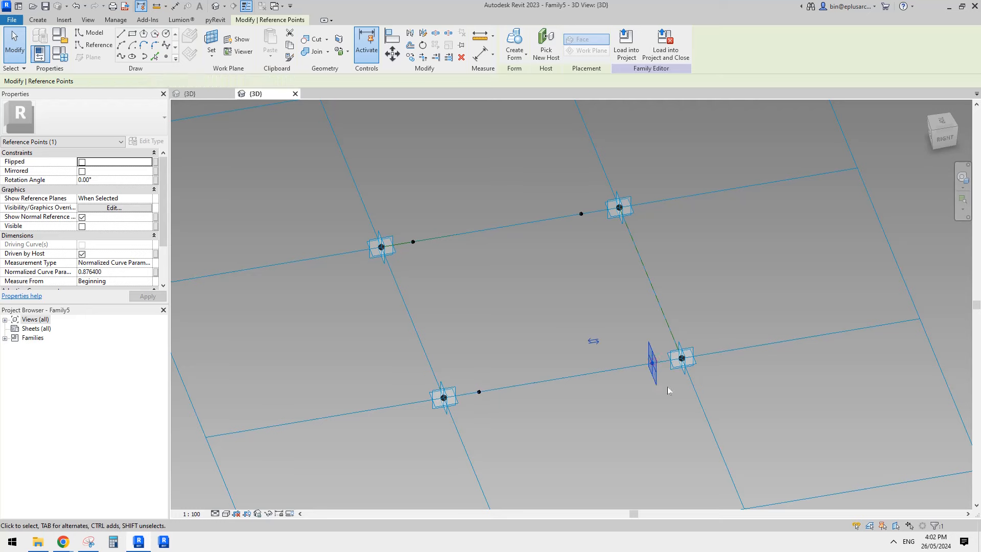
{"action": "left_click", "coordinate": [581, 213]}
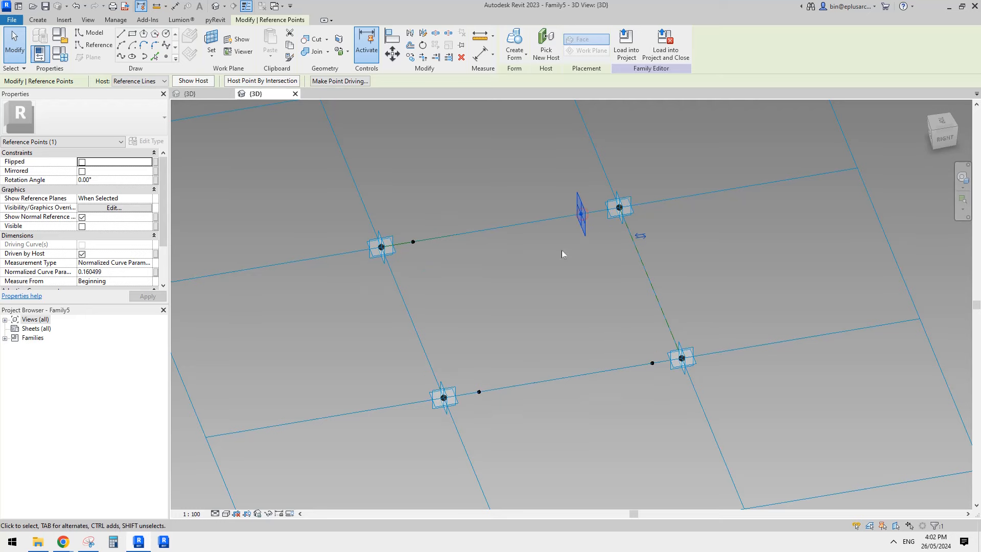
{"action": "left_click", "coordinate": [554, 281]}
{"action": "middle_click_drag", "start_coordinate": [553, 277], "coordinate": [548, 280], "text": "shift"}
{"action": "left_click_drag", "start_coordinate": [409, 222], "coordinate": [438, 256]}
{"action": "left_click_drag", "start_coordinate": [562, 195], "coordinate": [590, 232], "text": "ctrl"}
{"action": "left_click_drag", "start_coordinate": [462, 376], "coordinate": [496, 415], "text": "ctrl"}
{"action": "left_click_drag", "start_coordinate": [613, 352], "coordinate": [647, 378], "text": "ctrl"}
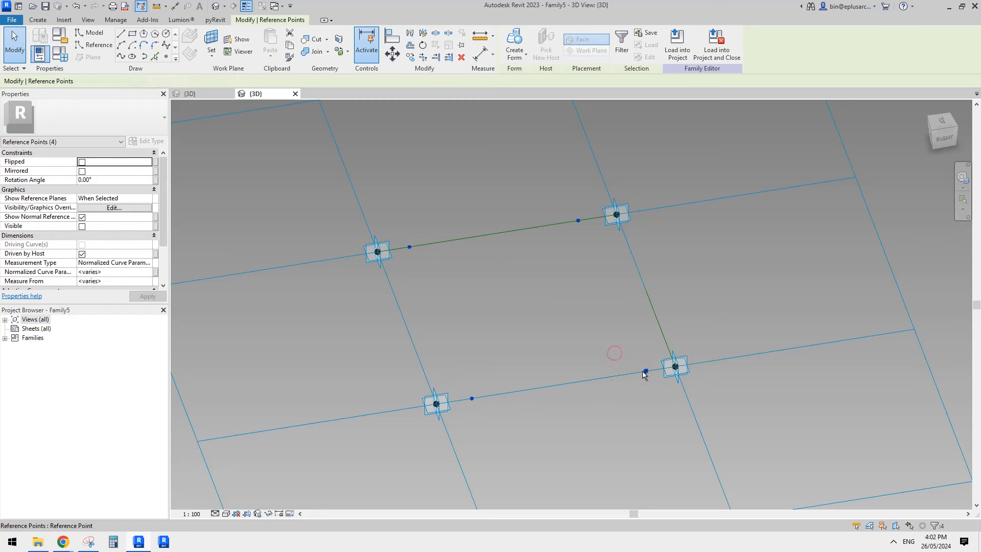
{"action": "left_click", "coordinate": [149, 263]}
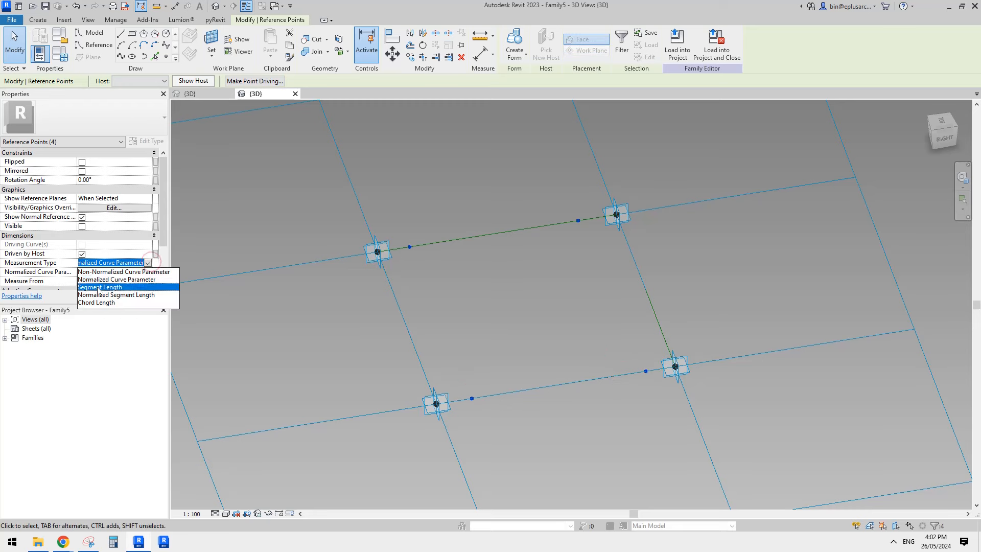
{"action": "left_click", "coordinate": [96, 284]}
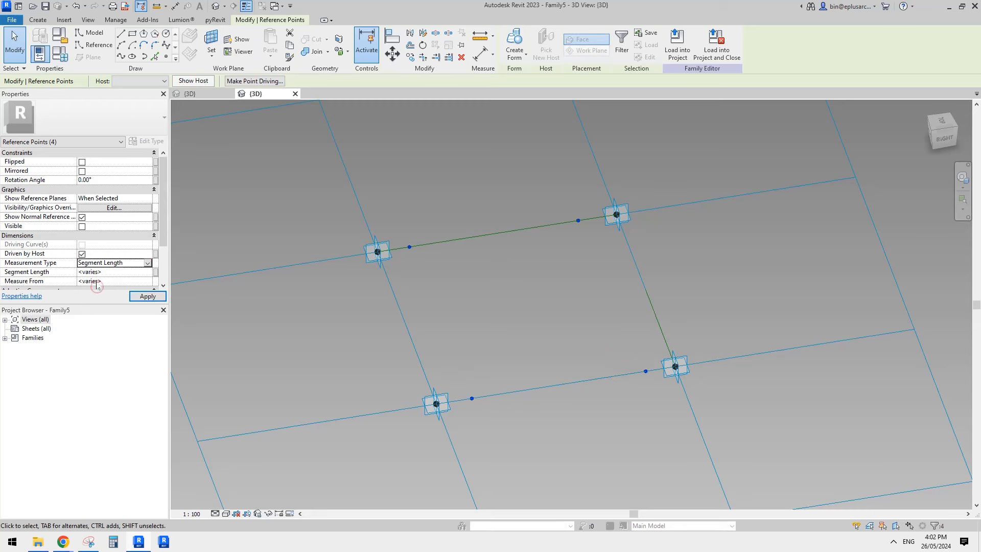
- Associate the four points' segment length with a new family type parameter named "leg offset 1", grouped under Dimensions
{"action": "left_click", "coordinate": [156, 272]}
{"action": "left_click", "coordinate": [533, 351]}
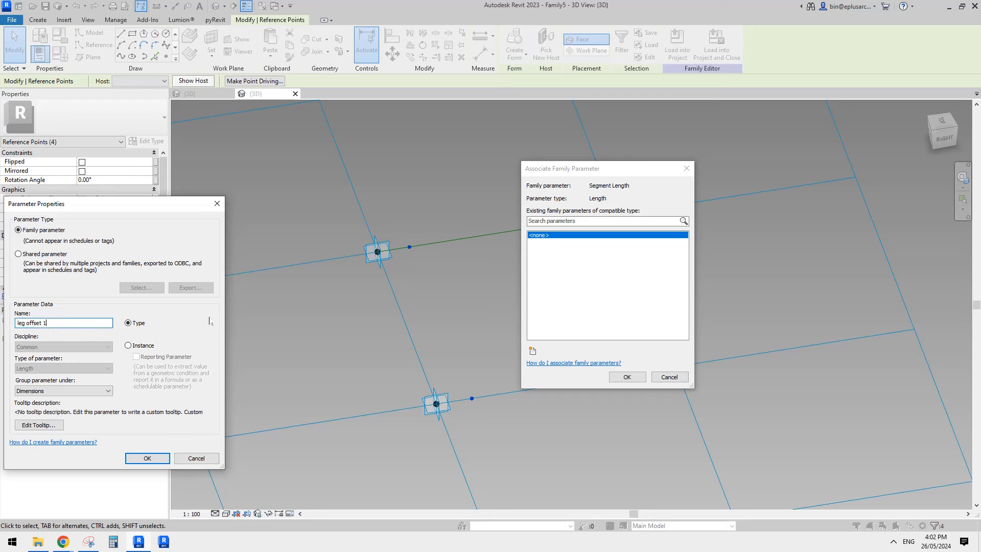
{"action": "left_click", "coordinate": [147, 458]}
{"action": "left_click", "coordinate": [628, 377]}
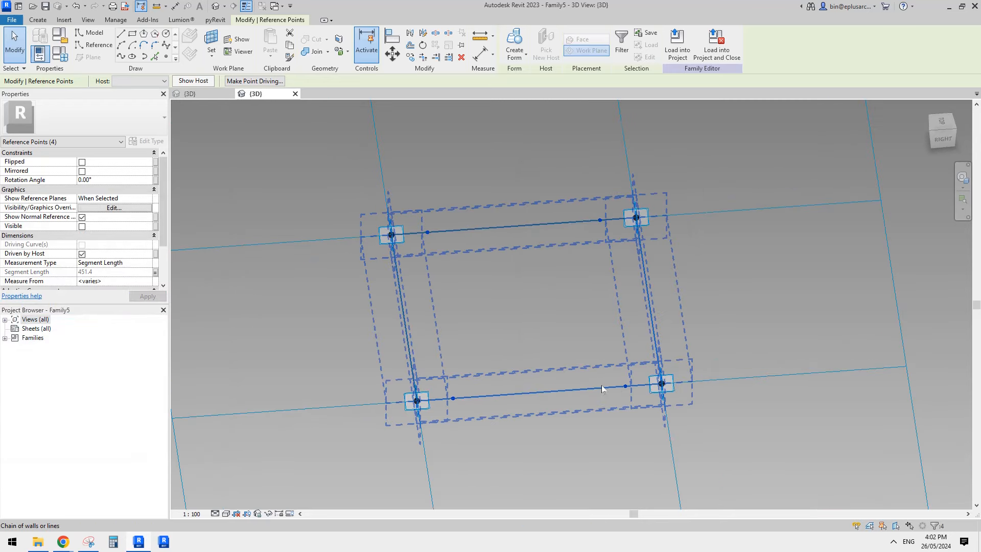
- Slide one hosted point along its edge toward the nearest corner, to a segment length of about 358
{"action": "left_click", "coordinate": [626, 390]}
{"action": "mouse_move", "coordinate": [624, 390]}
{"action": "left_mouse_down"}
{"action": "mouse_move", "coordinate": [604, 391]}
{"action": "mouse_move", "coordinate": [633, 394]}
{"action": "left_mouse_up"}
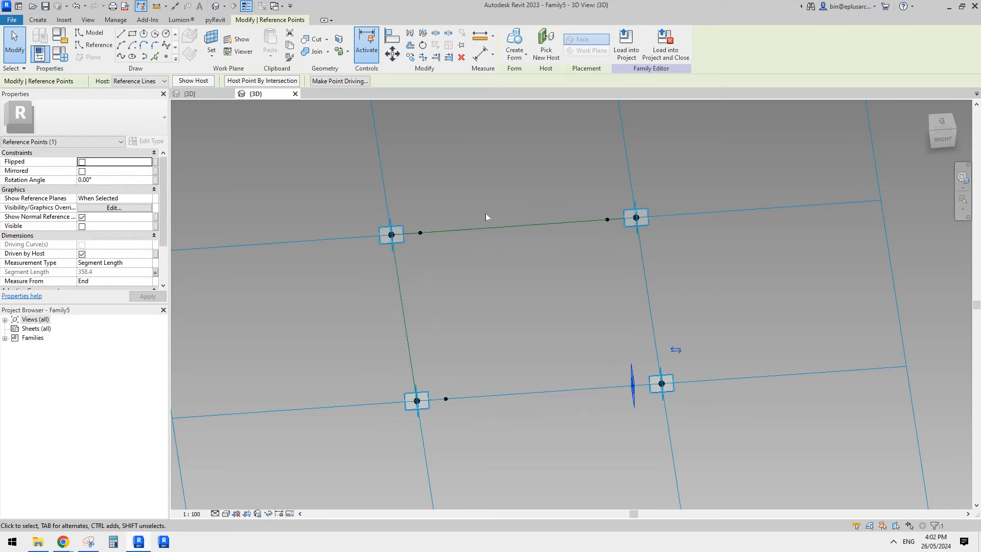
{"action": "middle_click_drag", "start_coordinate": [586, 286], "coordinate": [603, 298], "text": "shift"}
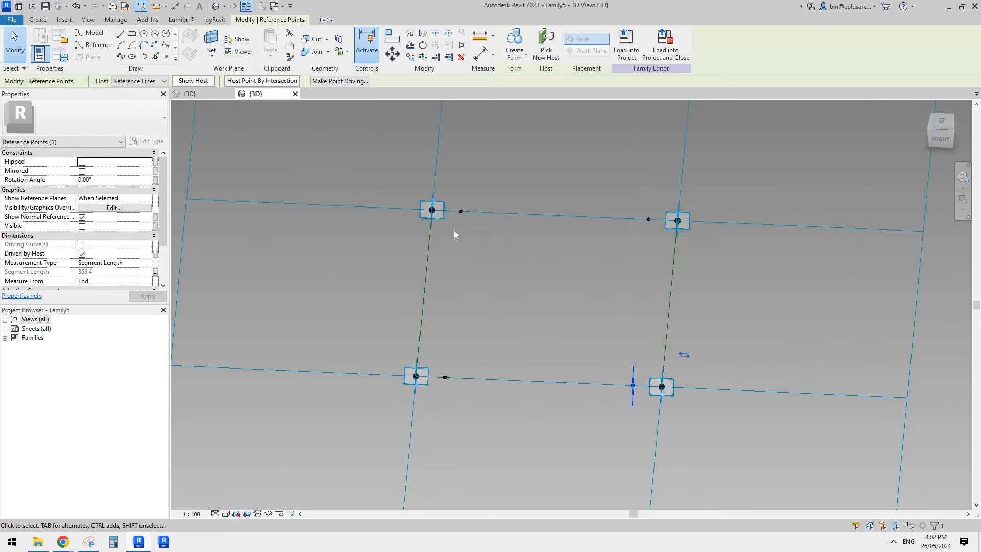
{"action": "left_click", "coordinate": [454, 230]}
- Connect each facing pair of hosted points across the panel with a spline through points, making two parallel lines
{"action": "middle_click_drag", "start_coordinate": [460, 210], "coordinate": [432, 194], "text": "shift"}
{"action": "left_click_drag", "start_coordinate": [431, 196], "coordinate": [453, 223]}
{"action": "left_click_drag", "start_coordinate": [436, 346], "coordinate": [470, 412], "text": "ctrl"}
{"action": "left_click", "coordinate": [121, 57]}
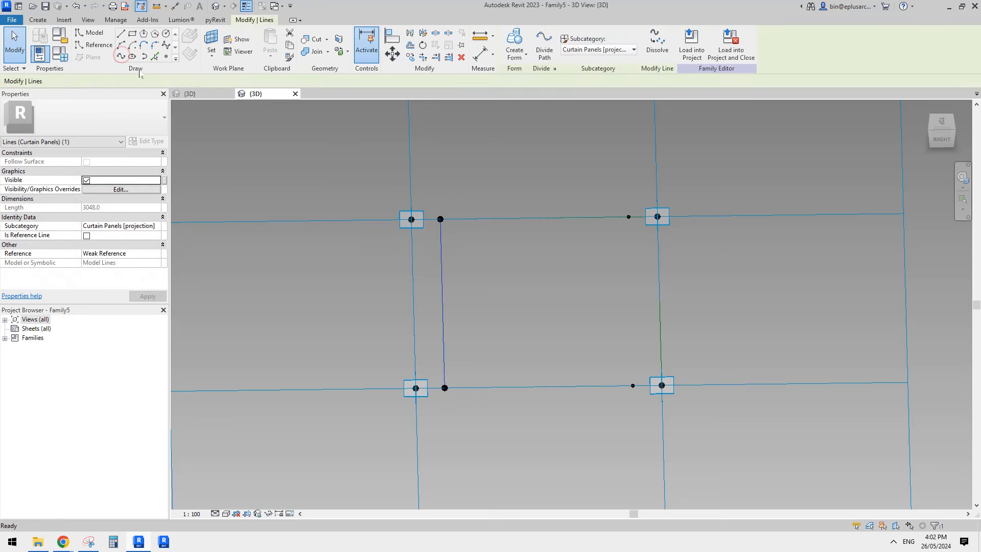
{"action": "left_click_drag", "start_coordinate": [581, 182], "coordinate": [638, 409]}
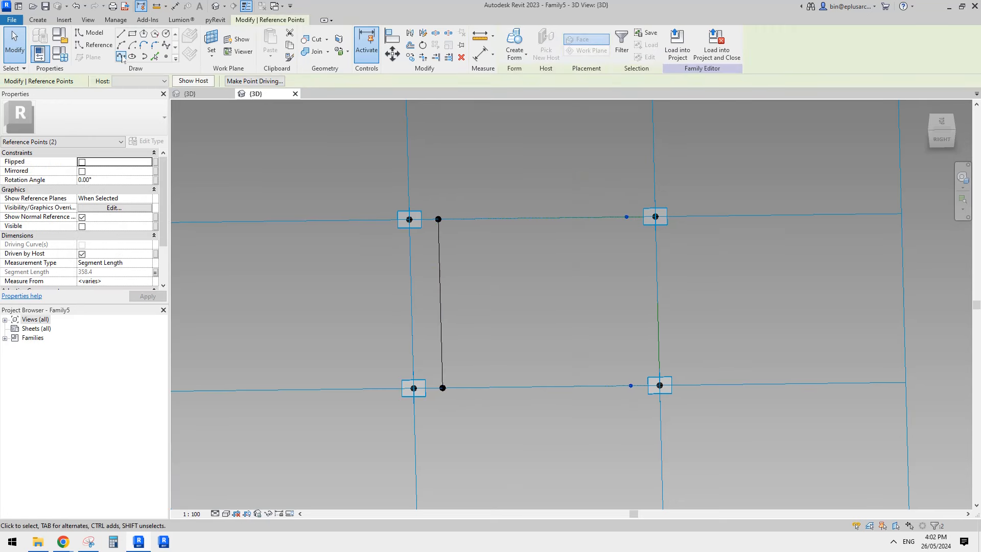
{"action": "left_click", "coordinate": [121, 57]}
{"action": "key", "text": "Escape"}
{"action": "middle_click_drag", "start_coordinate": [616, 229], "coordinate": [648, 242], "text": "shift"}
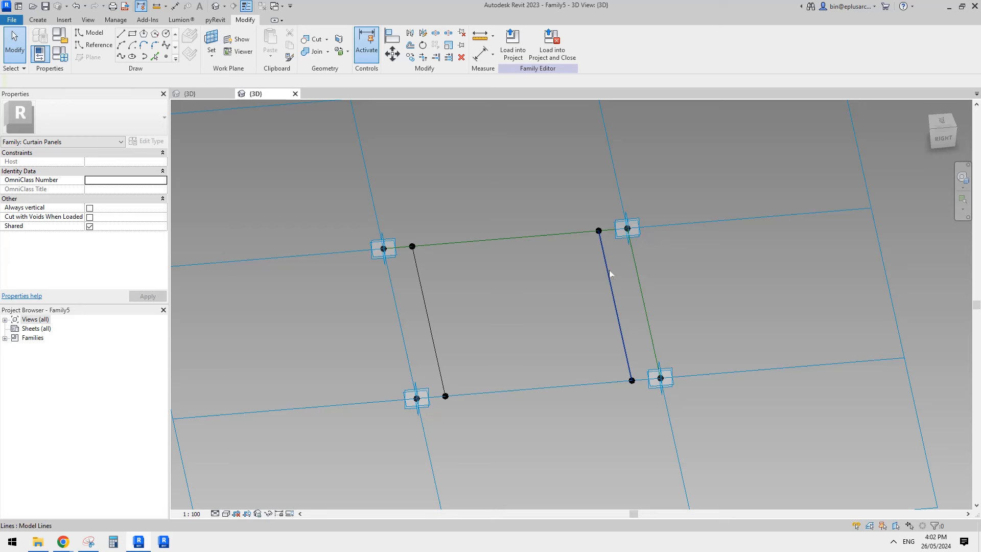
- Convert the two new lines across the panel into reference lines
{"action": "left_click_drag", "start_coordinate": [621, 298], "coordinate": [439, 308]}
{"action": "left_click", "coordinate": [87, 236]}
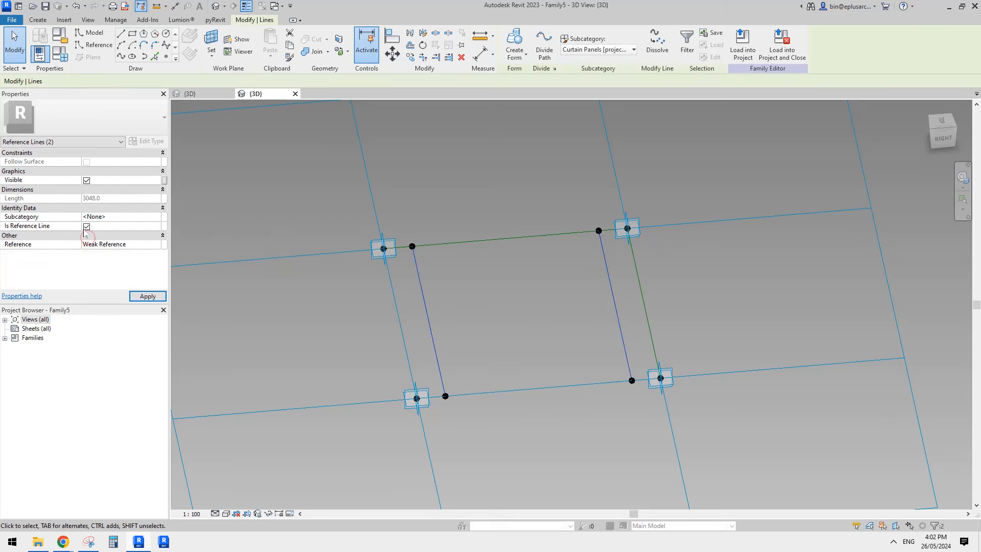
{"action": "middle_click_drag", "start_coordinate": [441, 252], "coordinate": [588, 277], "text": "shift"}
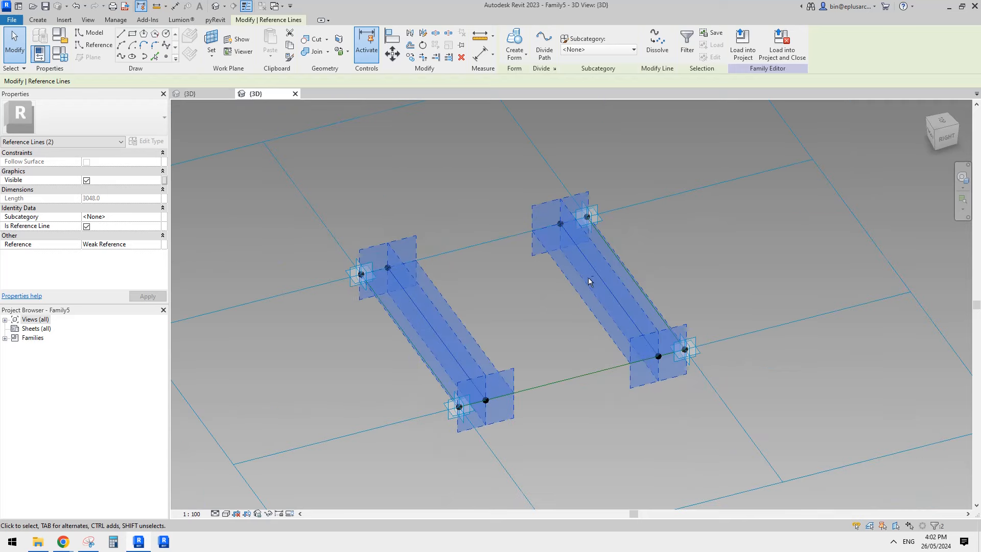
{"action": "left_click", "coordinate": [523, 296]}
- Place a reference point near each end of the two inner reference lines
{"action": "middle_click_drag", "start_coordinate": [523, 297], "coordinate": [532, 296], "text": "shift"}
{"action": "left_click", "coordinate": [165, 57]}
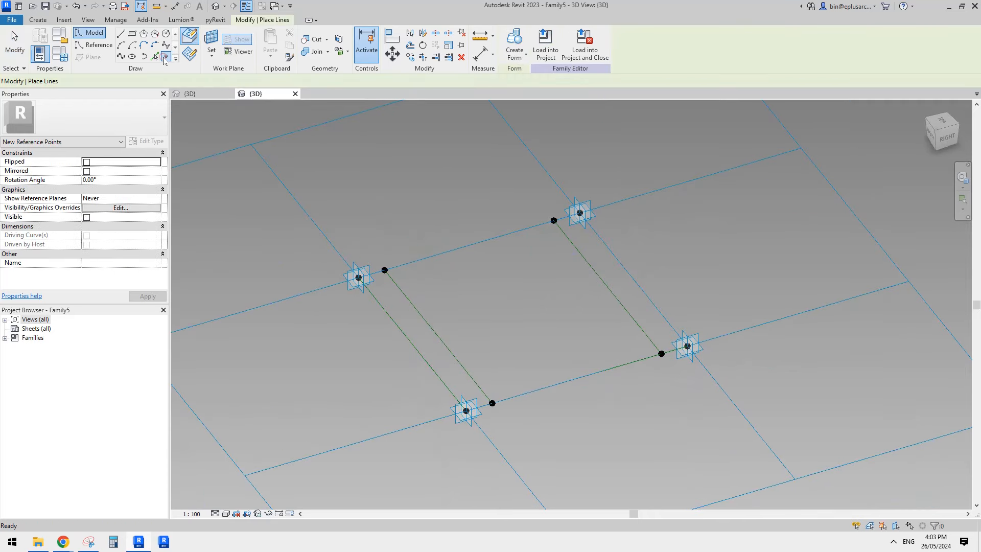
{"action": "left_click", "coordinate": [397, 285]}
{"action": "left_click", "coordinate": [471, 376]}
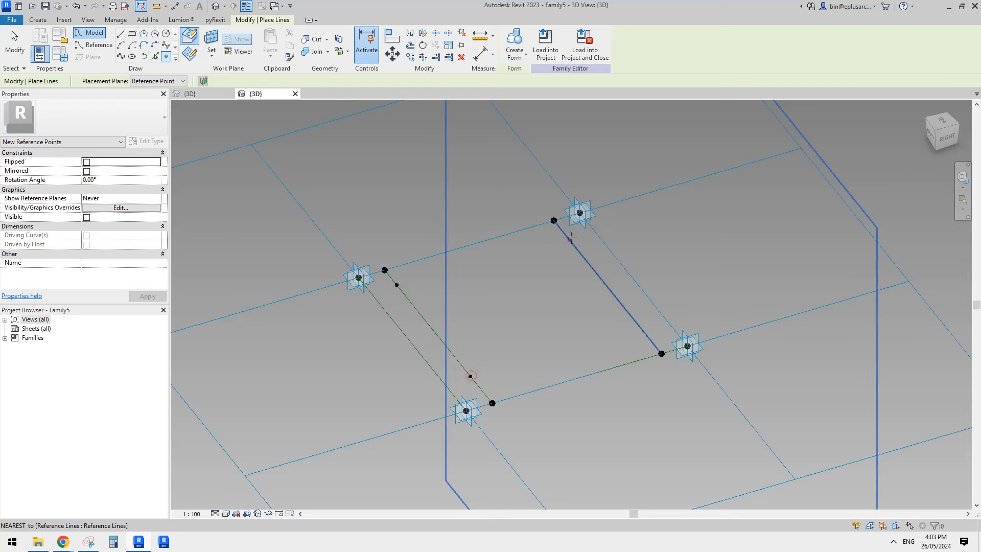
{"action": "key", "text": "Escape"}
- Select the four points on the inner reference lines and set their measurement type to Segment Length
{"action": "middle_click_drag", "start_coordinate": [523, 336], "coordinate": [680, 356], "text": "shift"}
{"action": "left_click_drag", "start_coordinate": [590, 215], "coordinate": [616, 268]}
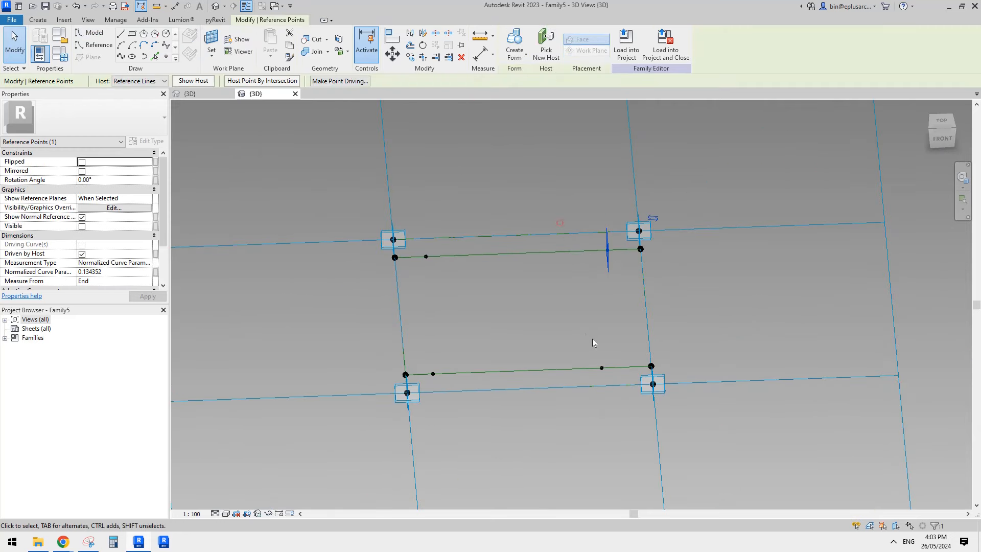
{"action": "left_click_drag", "start_coordinate": [593, 338], "coordinate": [615, 379]}
{"action": "left_click", "coordinate": [550, 338]}
{"action": "left_click_drag", "start_coordinate": [424, 357], "coordinate": [451, 390]}
{"action": "left_click_drag", "start_coordinate": [418, 221], "coordinate": [442, 274], "text": "ctrl"}
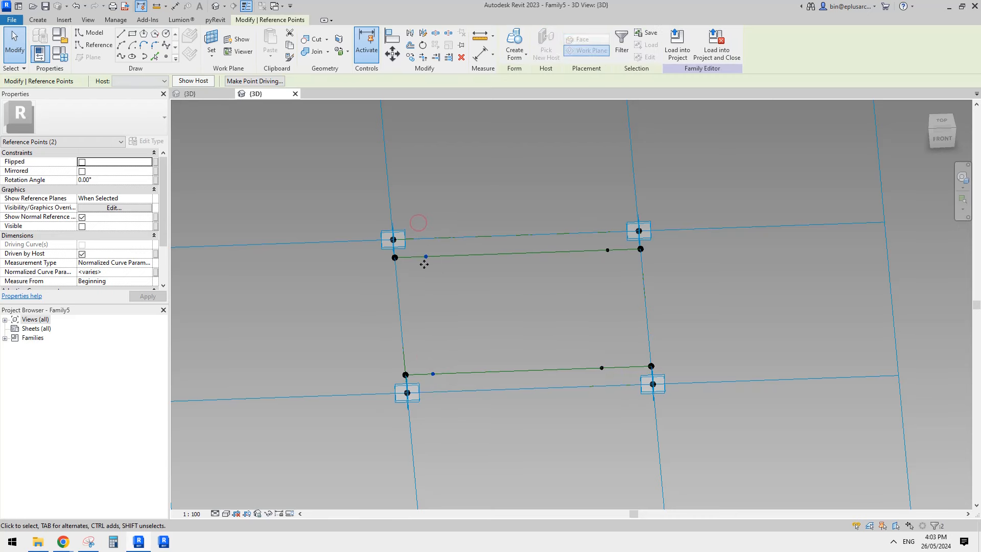
{"action": "left_click_drag", "start_coordinate": [566, 195], "coordinate": [627, 402], "text": "ctrl"}
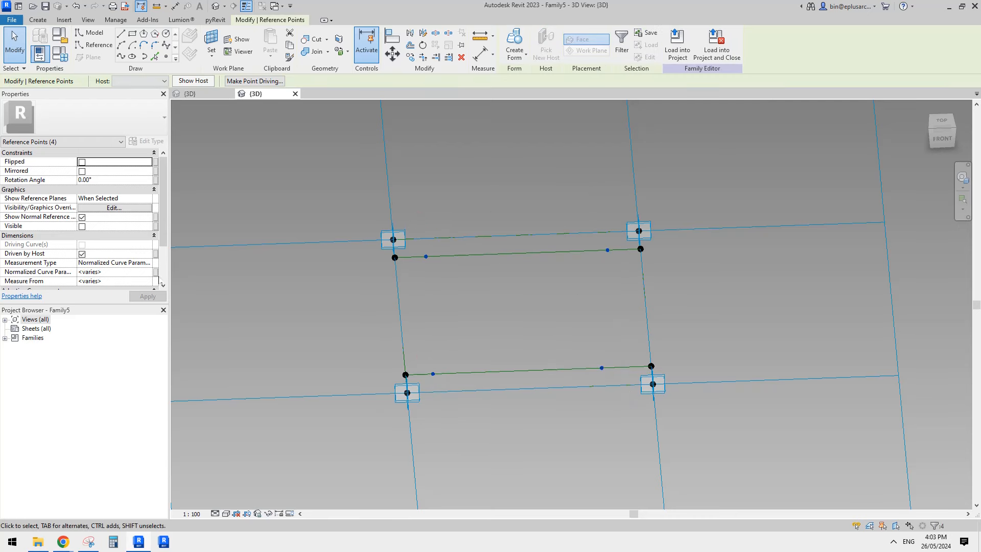
{"action": "left_click", "coordinate": [148, 262]}
{"action": "left_click", "coordinate": [148, 262]}
{"action": "left_click", "coordinate": [106, 288]}
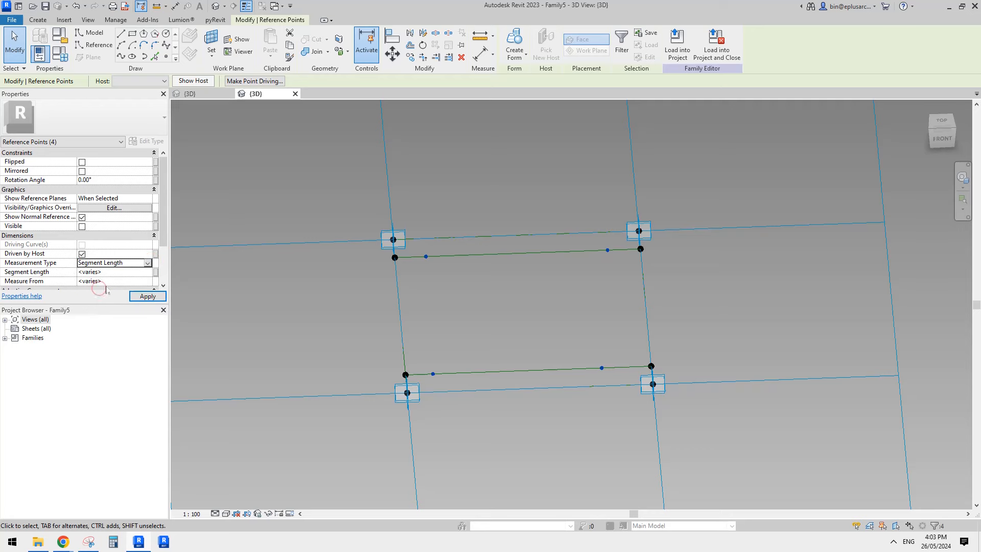
- Associate the inner points' segment length with a new family type parameter named "leg offset 2"
{"action": "left_click", "coordinate": [155, 272]}
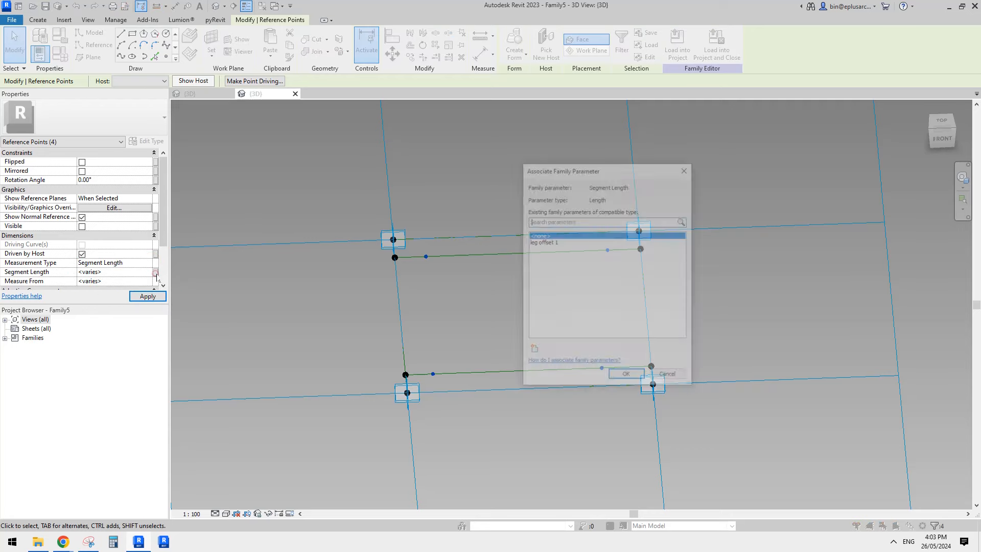
{"action": "left_click", "coordinate": [534, 352]}
{"action": "key", "text": "Caps_Lock"}
{"action": "type", "text": "L"}
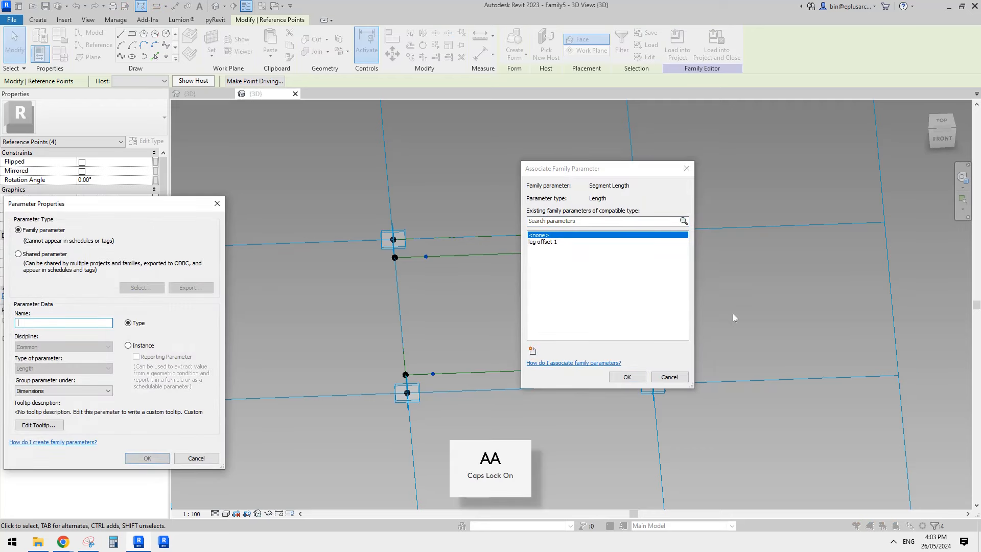
{"action": "type", "text": "eg offset "}
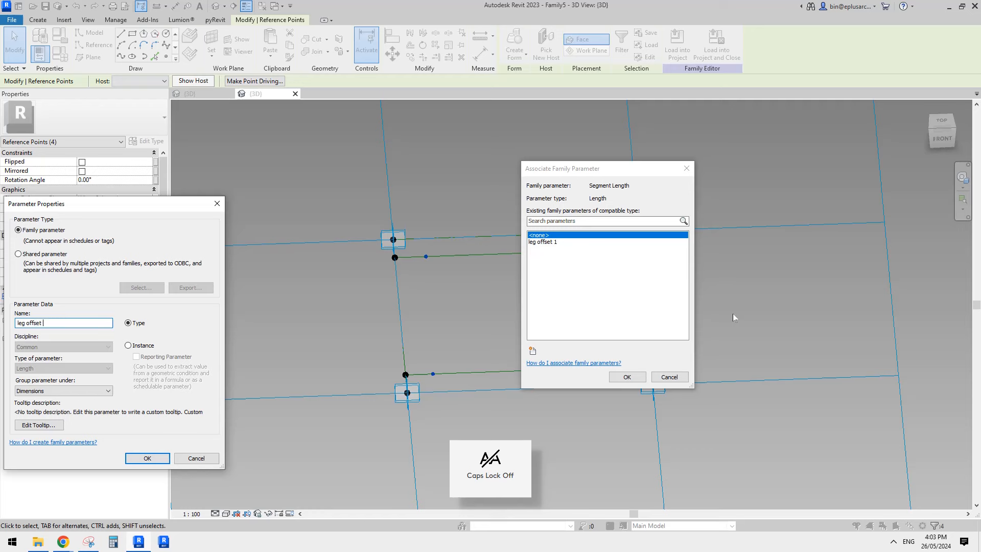
{"action": "type", "text": "1"}
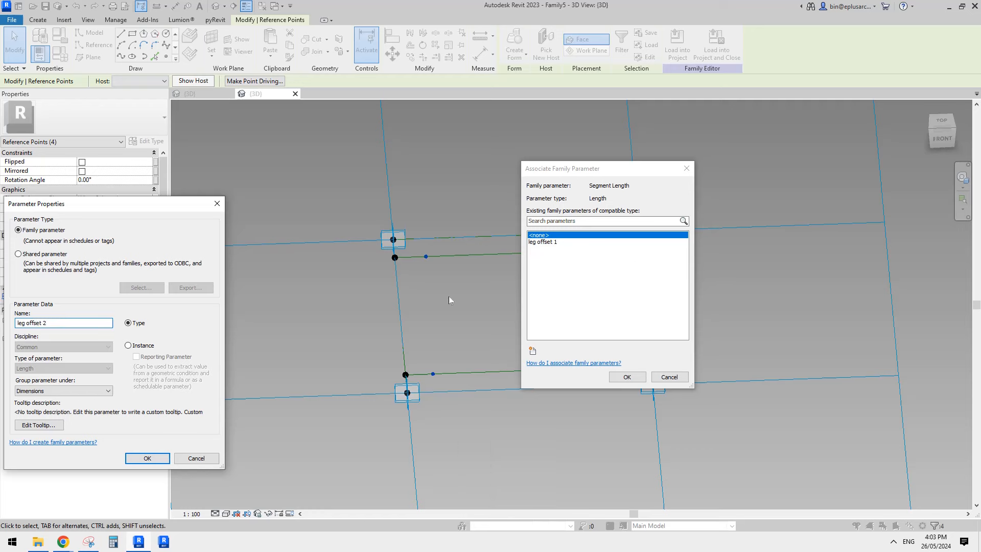
{"action": "left_click", "coordinate": [158, 459]}
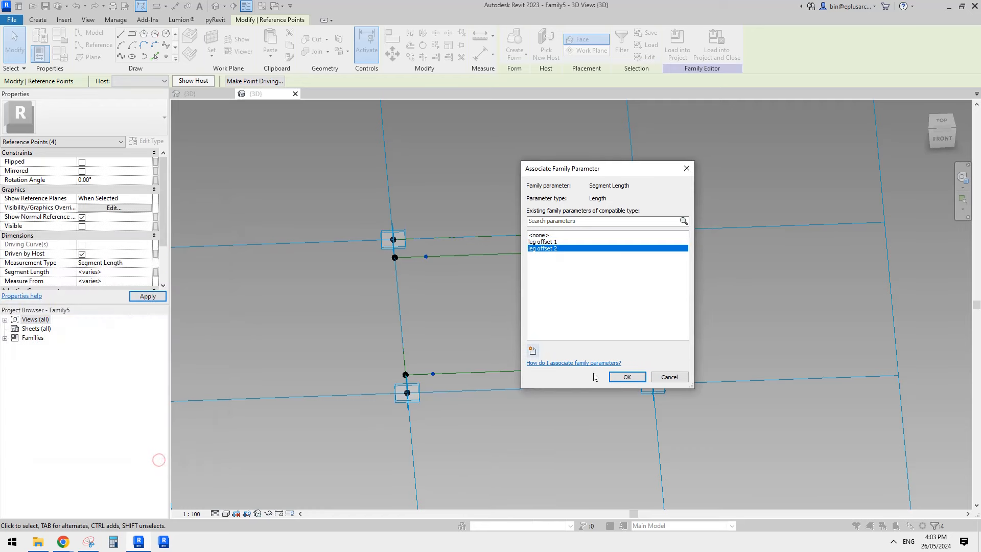
{"action": "left_click", "coordinate": [627, 377]}
- Delete the "leg offset 2" parameter from the family types
{"action": "middle_click_drag", "start_coordinate": [595, 332], "coordinate": [473, 351], "text": "shift"}
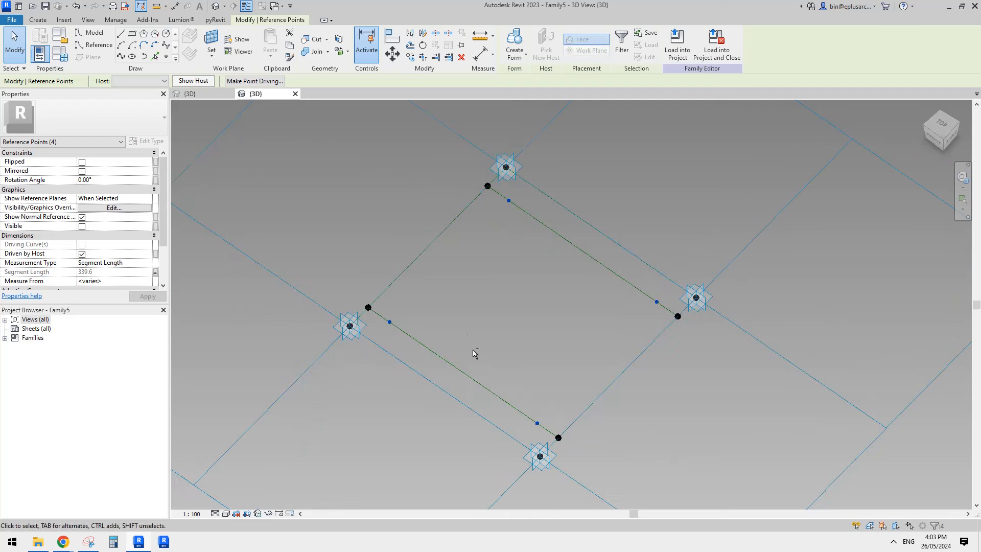
{"action": "middle_click_drag", "start_coordinate": [372, 226], "coordinate": [503, 265], "text": "shift"}
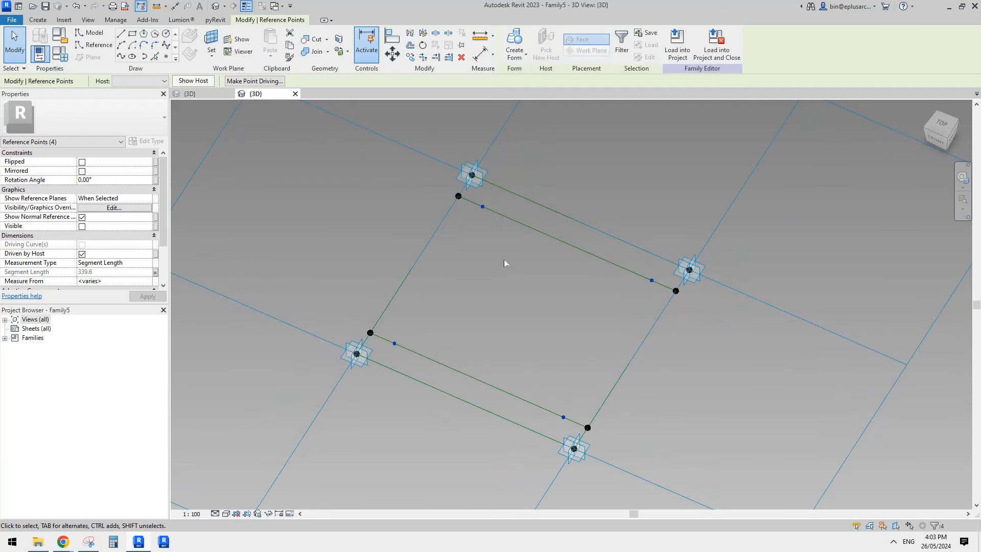
{"action": "middle_click_drag", "start_coordinate": [407, 348], "coordinate": [449, 219], "text": "shift"}
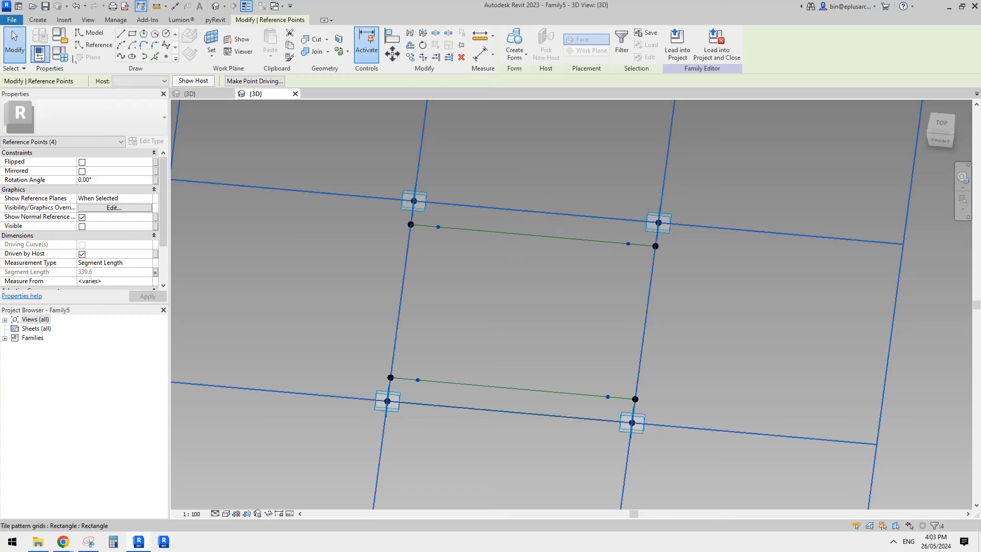
{"action": "left_click", "coordinate": [61, 50]}
{"action": "left_click", "coordinate": [72, 197]}
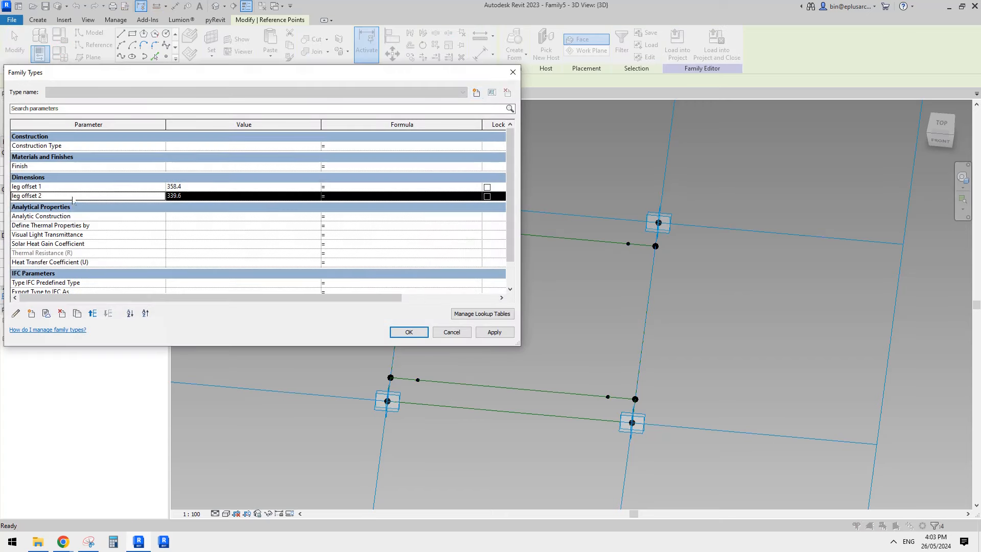
{"action": "left_click", "coordinate": [62, 314]}
{"action": "left_click", "coordinate": [508, 289]}
{"action": "left_click", "coordinate": [423, 333]}
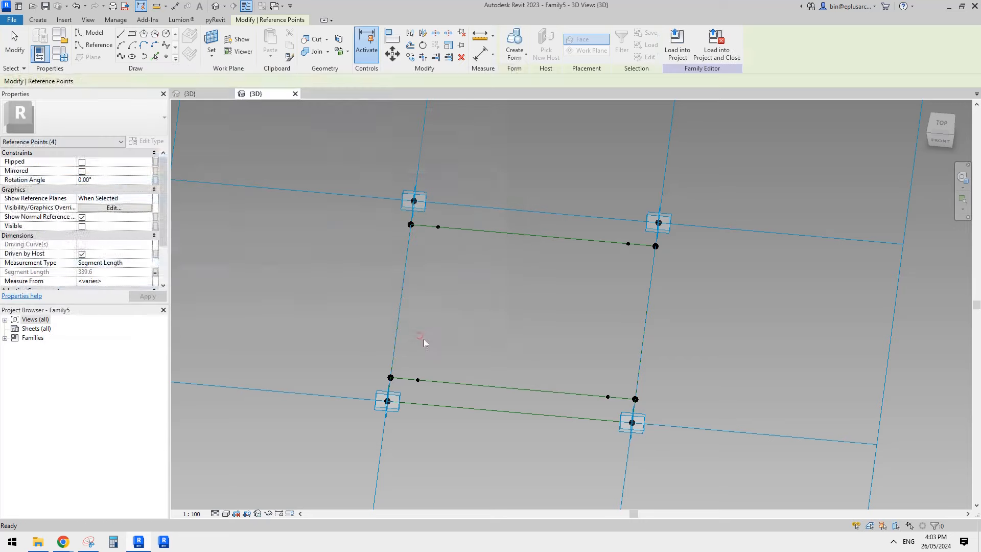
- Select the four points on the inner reference lines and associate their segment length with the existing "leg offset 1" parameter
{"action": "left_click", "coordinate": [464, 290]}
{"action": "left_click_drag", "start_coordinate": [408, 193], "coordinate": [447, 269]}
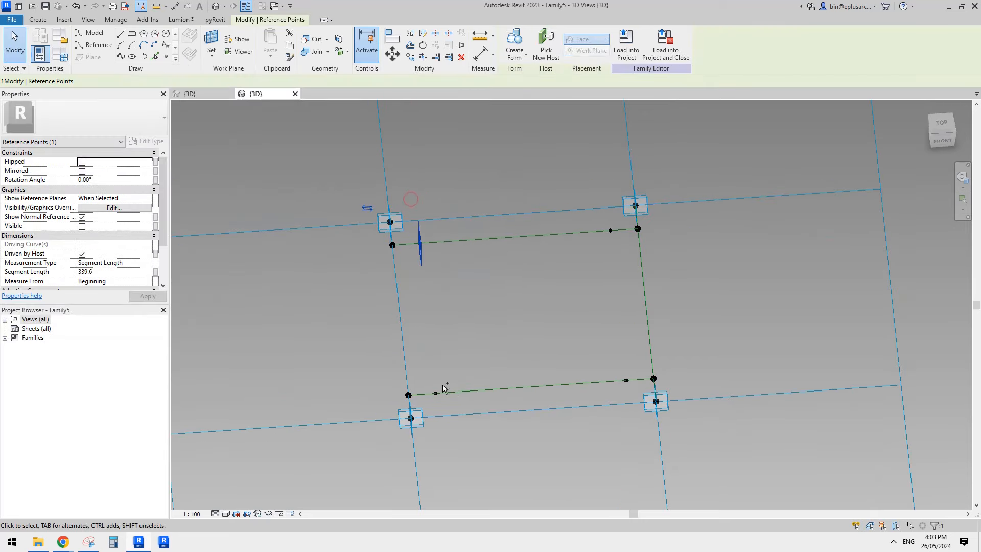
{"action": "left_click_drag", "start_coordinate": [423, 359], "coordinate": [460, 404], "text": "ctrl"}
{"action": "left_click_drag", "start_coordinate": [605, 355], "coordinate": [638, 390], "text": "ctrl"}
{"action": "left_click_drag", "start_coordinate": [585, 191], "coordinate": [623, 256], "text": "ctrl"}
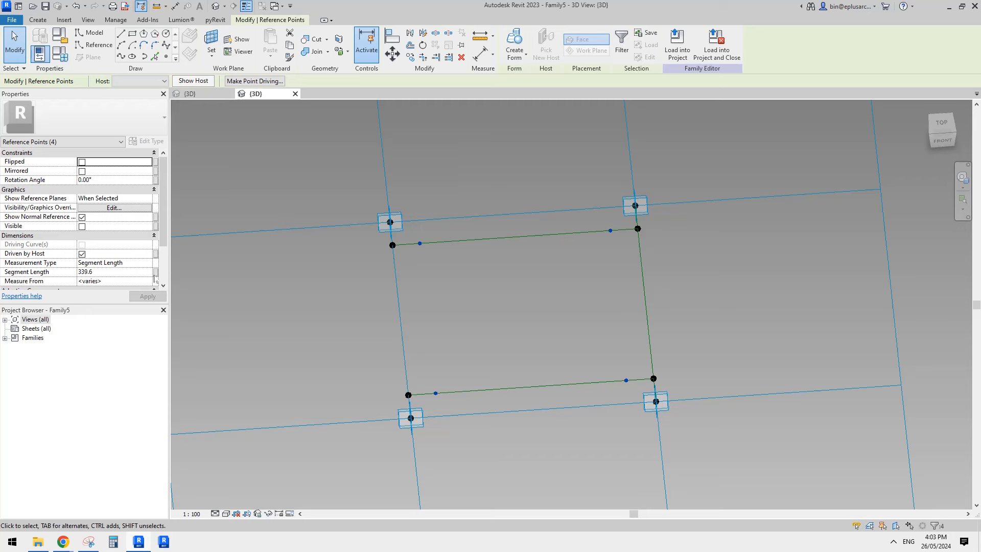
{"action": "left_click", "coordinate": [156, 273]}
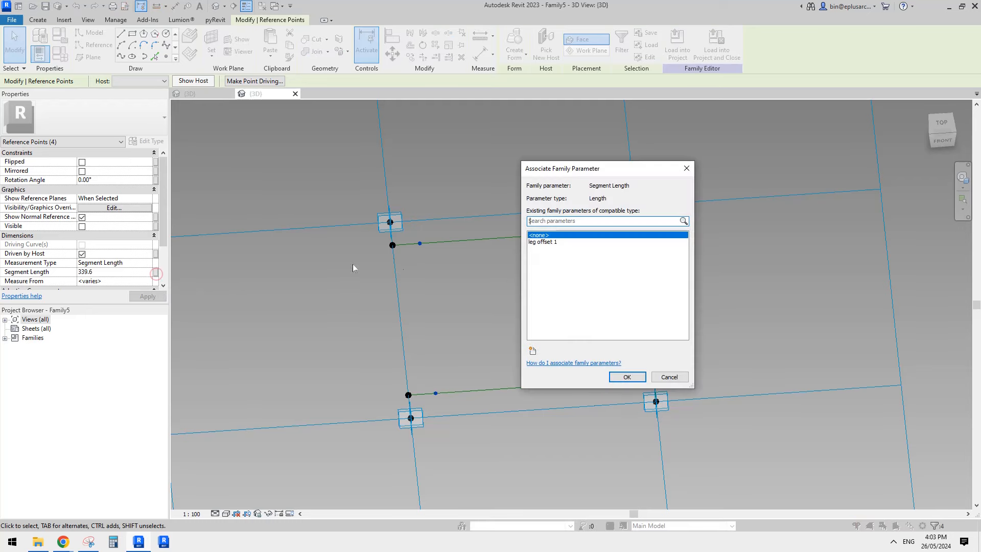
{"action": "left_click", "coordinate": [542, 243]}
{"action": "left_click", "coordinate": [634, 382]}
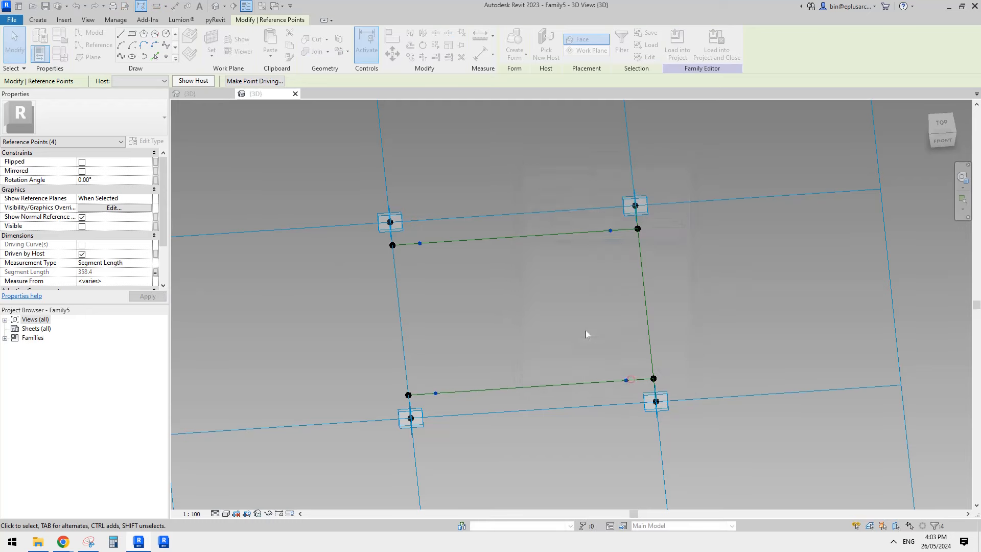
{"action": "middle_click_drag", "start_coordinate": [586, 330], "coordinate": [666, 348], "text": "shift"}
{"action": "key", "text": "Escape"}
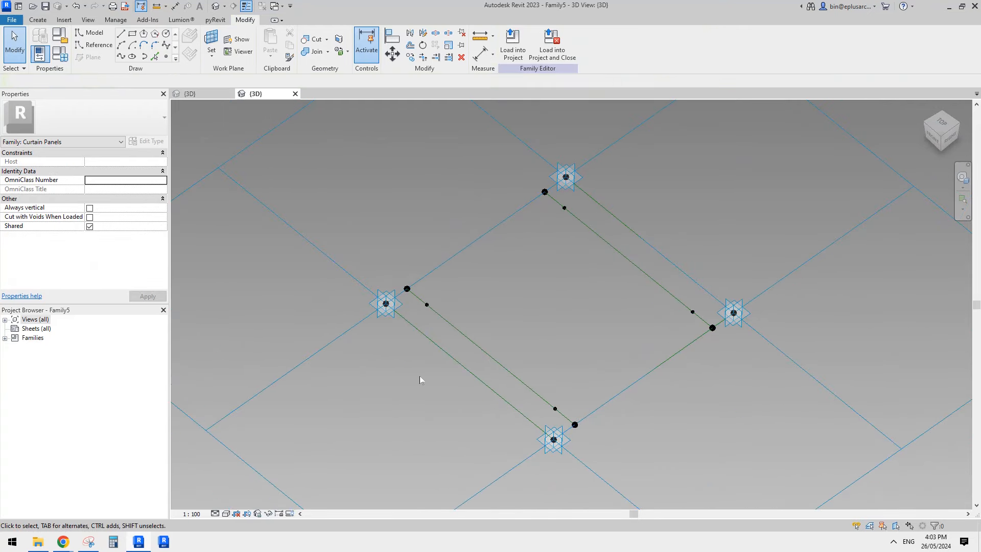
- Place a reference point at each of the four corner placement points, hosted on that placement point's horizontal plane
{"action": "middle_click_drag", "start_coordinate": [420, 377], "coordinate": [502, 256], "text": "shift"}
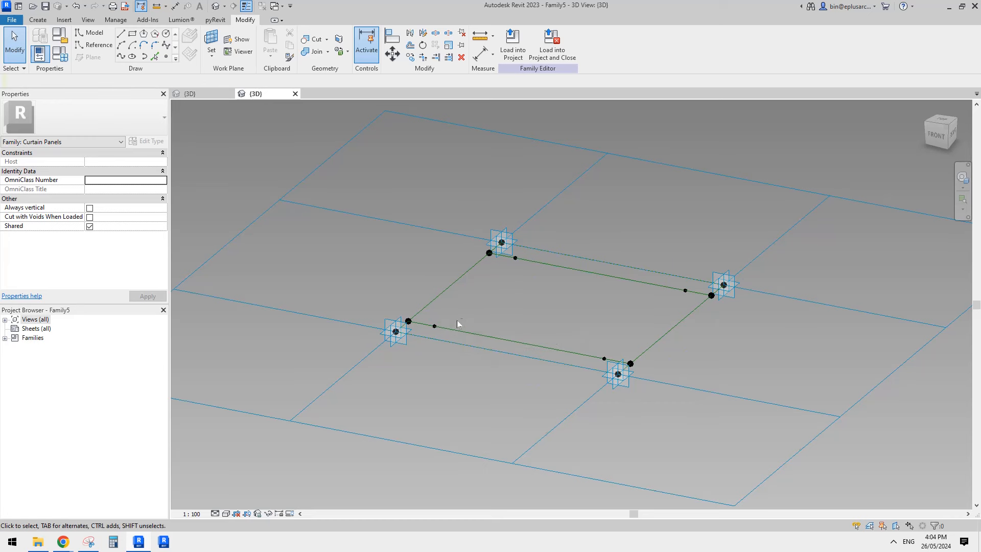
{"action": "middle_click_drag", "start_coordinate": [460, 321], "coordinate": [438, 321], "text": "shift"}
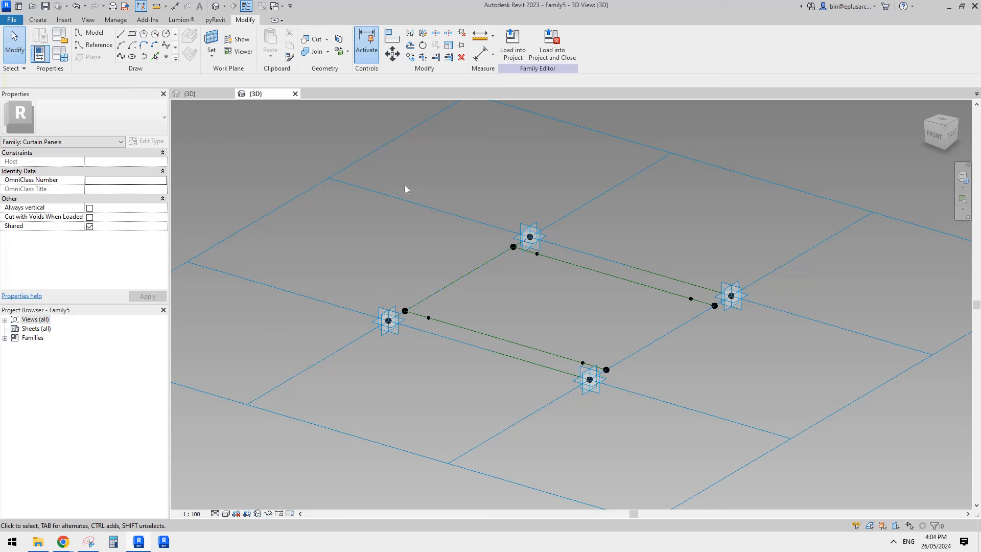
{"action": "middle_click_drag", "start_coordinate": [413, 220], "coordinate": [377, 244]}
{"action": "middle_click_drag", "start_coordinate": [426, 257], "coordinate": [418, 259], "text": "shift"}
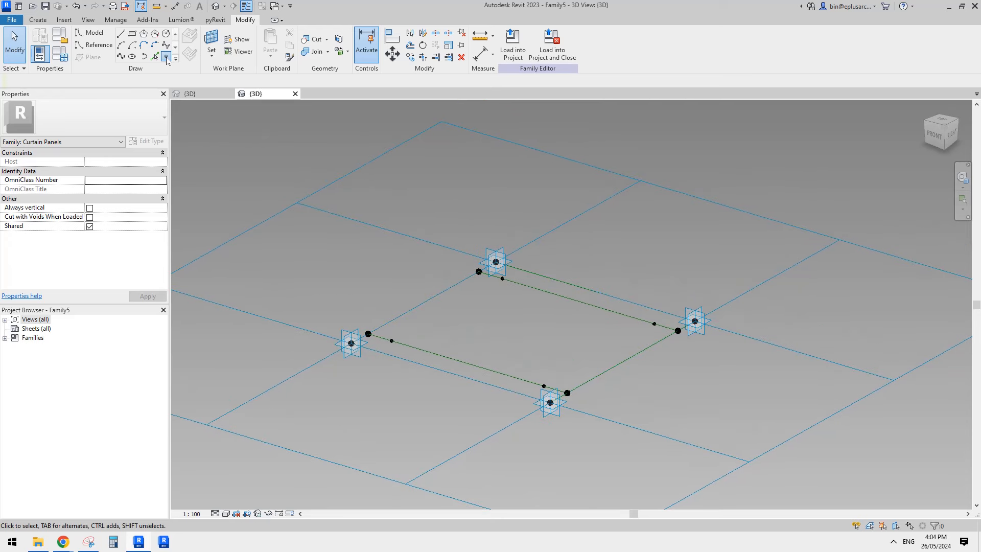
{"action": "left_click", "coordinate": [166, 56]}
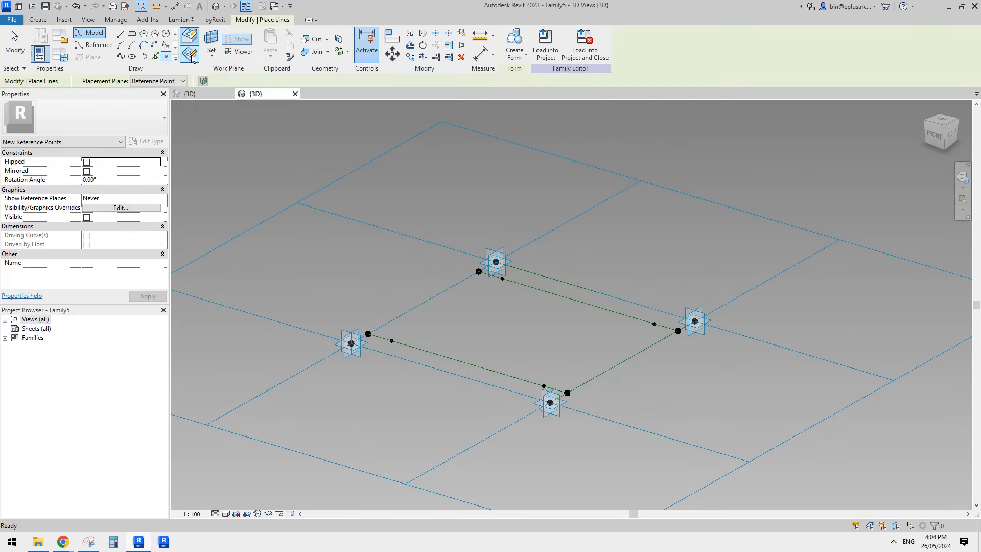
{"action": "key", "text": "Escape"}
{"action": "middle_click_drag", "start_coordinate": [397, 278], "coordinate": [363, 377], "text": "shift"}
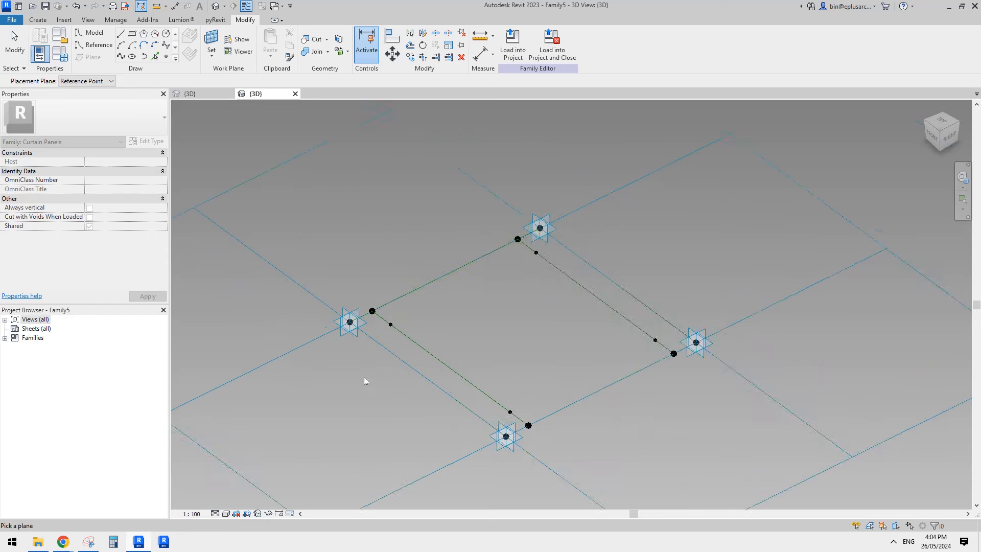
{"action": "scroll", "coordinate": [363, 321], "scroll_direction": "up", "scroll_amount": 2}
{"action": "key", "text": "Return"}
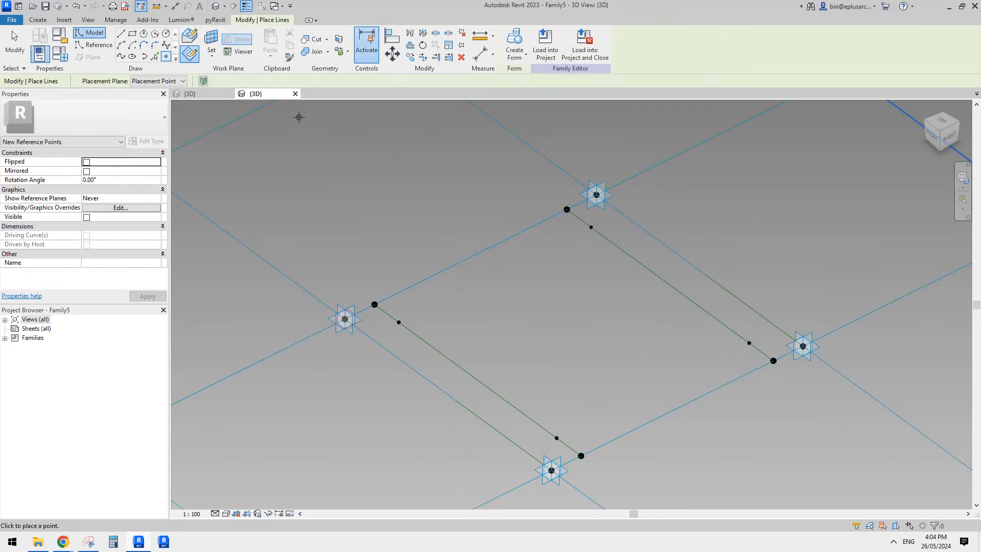
{"action": "key", "text": "Escape"}
{"action": "middle_click_drag", "start_coordinate": [589, 480], "coordinate": [605, 445]}
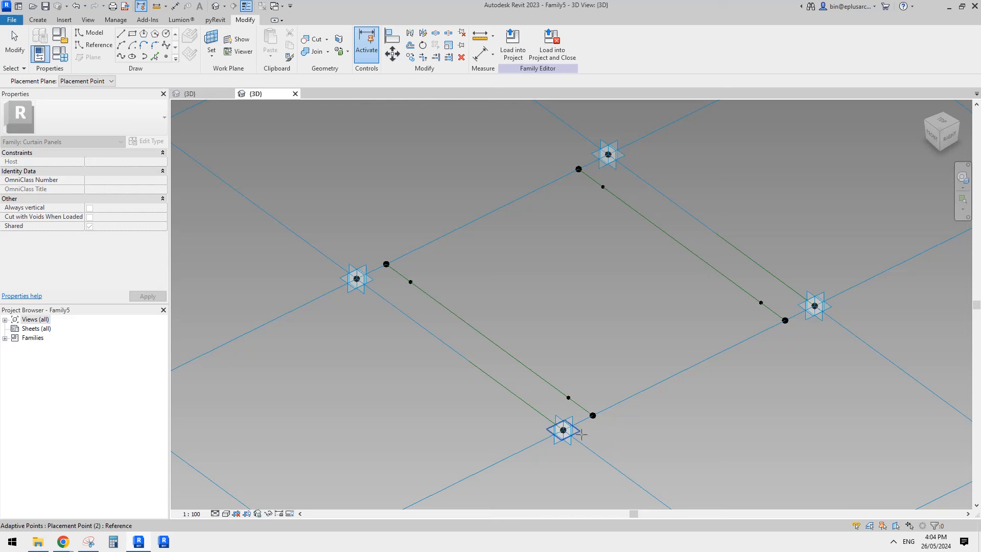
{"action": "key", "text": "Return"}
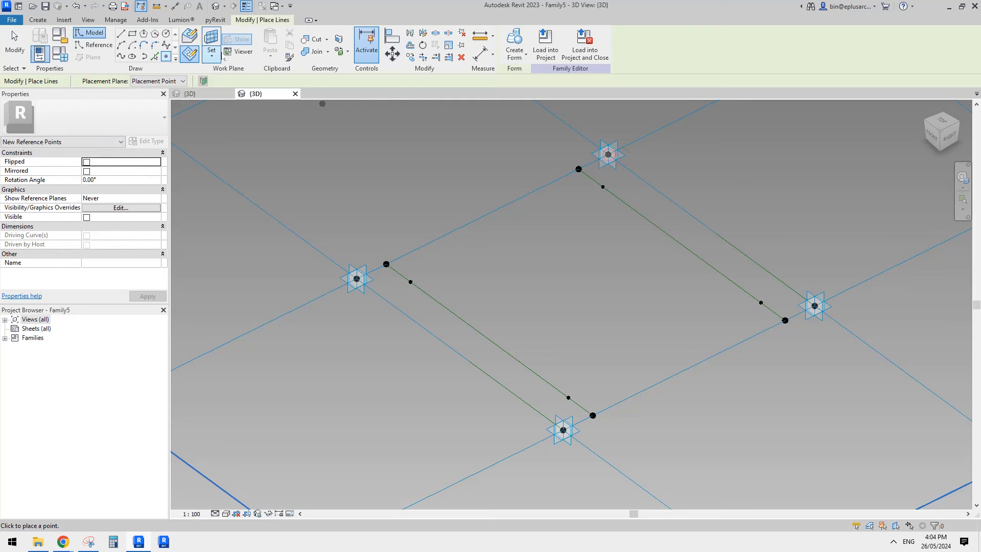
{"action": "left_click", "coordinate": [211, 43]}
{"action": "left_click", "coordinate": [828, 306]}
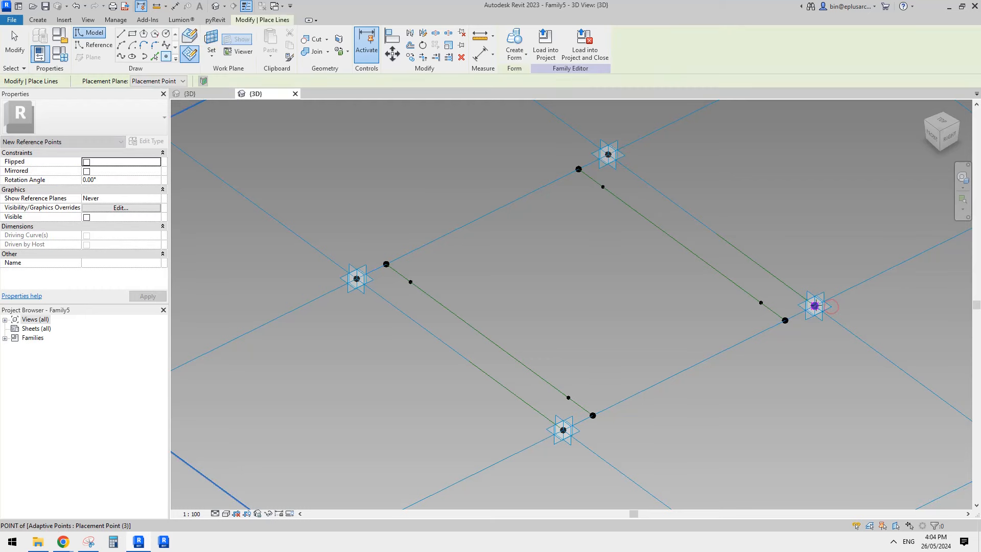
{"action": "key", "text": "Escape"}
{"action": "key", "text": "Escape"}
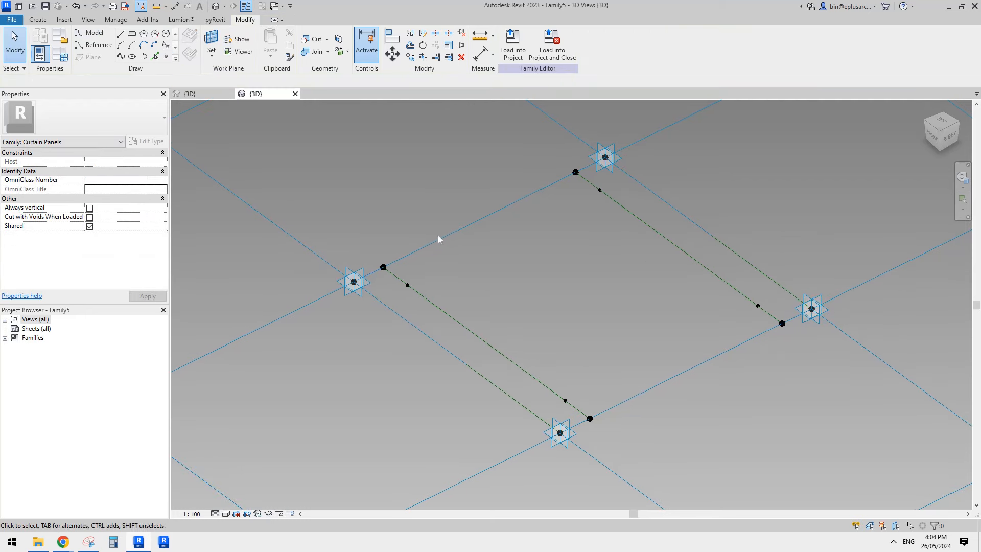
{"action": "left_click", "coordinate": [354, 281]}
{"action": "key", "text": "Tab"}
{"action": "left_click", "coordinate": [606, 161], "text": "ctrl"}
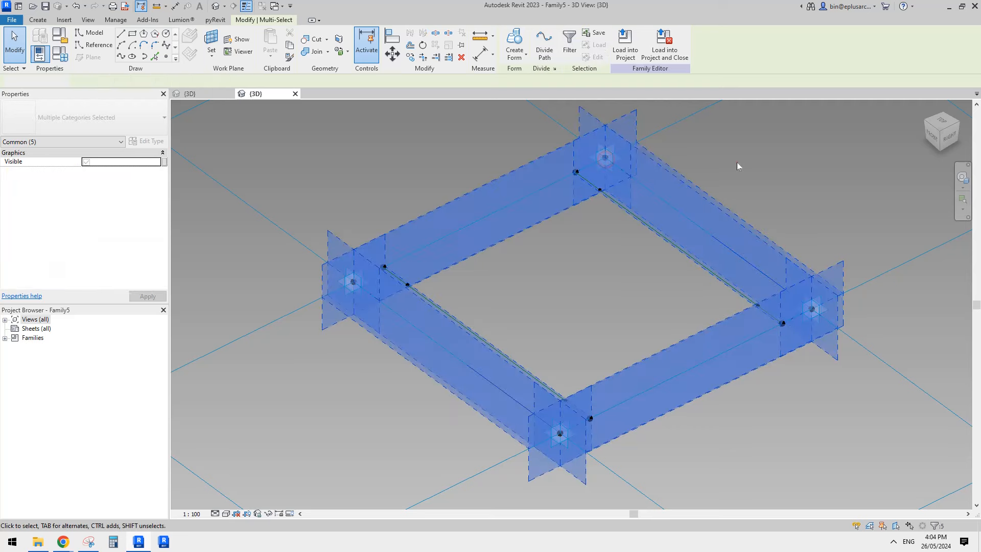
- Select the four points hosted at the corner placement points and associate their offset with a new family type parameter named "H"
{"action": "left_click", "coordinate": [354, 281]}
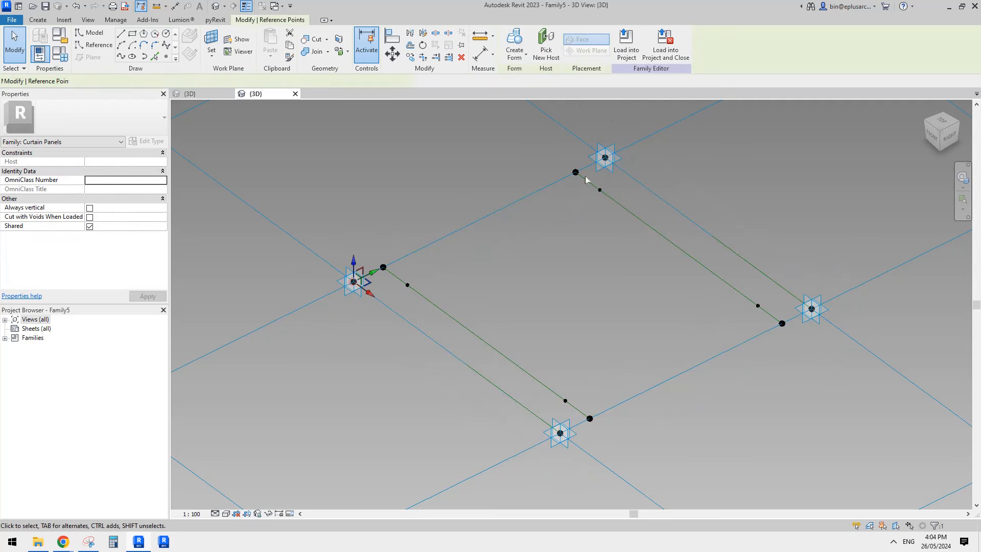
{"action": "left_click", "coordinate": [607, 161], "text": "ctrl"}
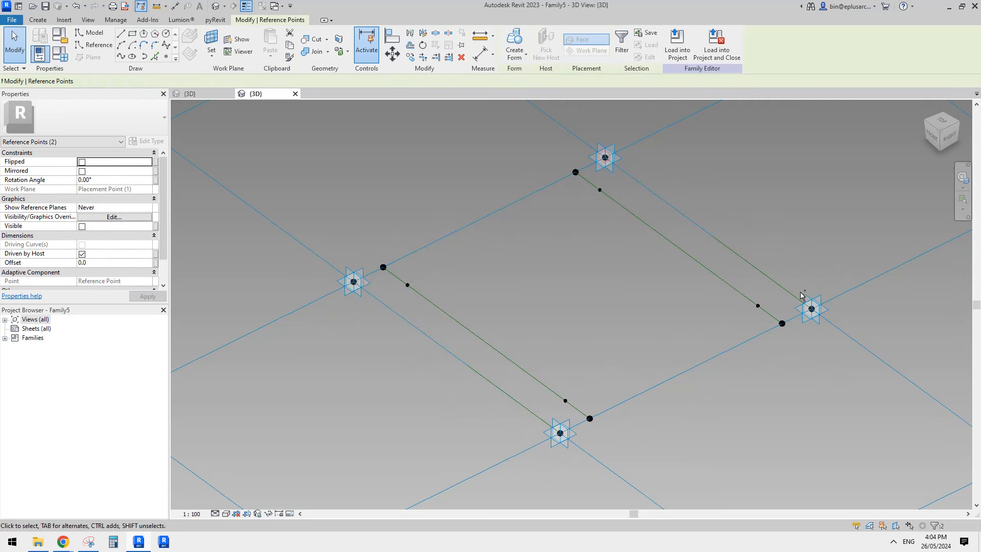
{"action": "left_click", "coordinate": [812, 310], "text": "ctrl"}
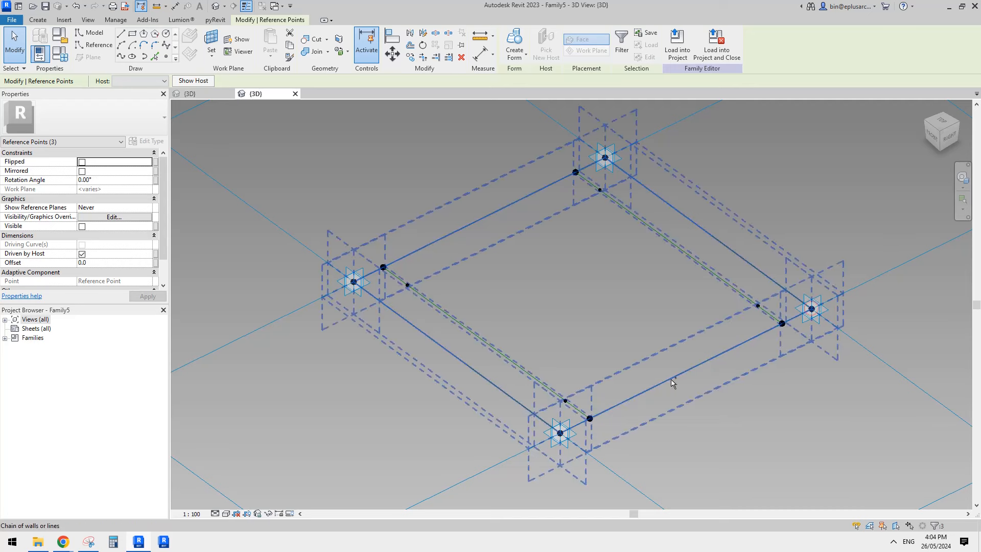
{"action": "left_click", "coordinate": [561, 434], "text": "ctrl"}
{"action": "middle_click_drag", "start_coordinate": [630, 290], "coordinate": [624, 299]}
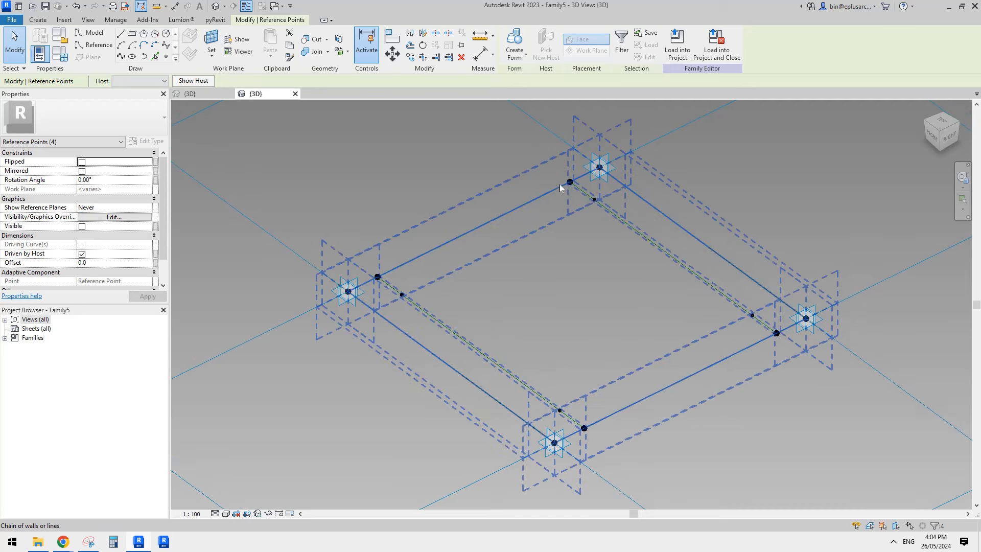
{"action": "middle_click_drag", "start_coordinate": [553, 339], "coordinate": [542, 313], "text": "shift"}
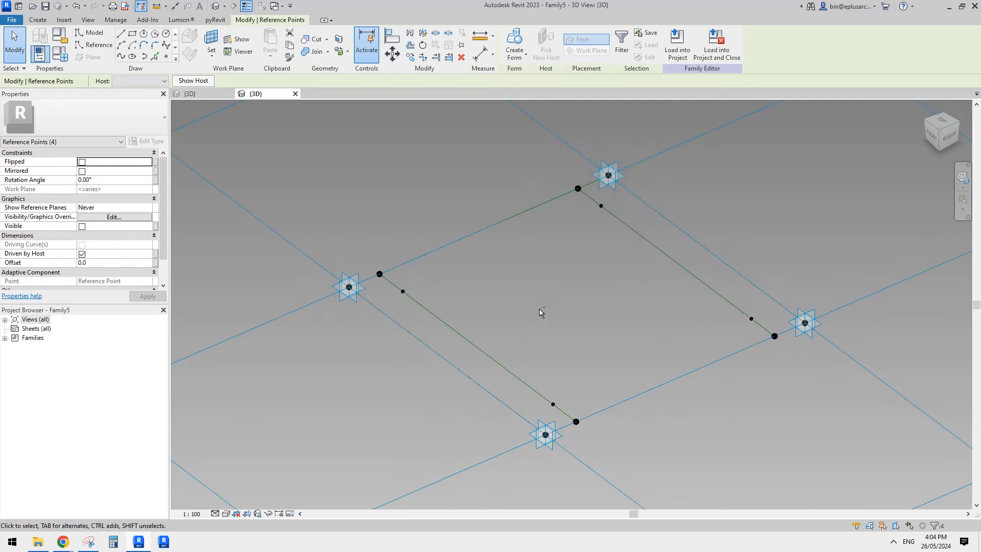
{"action": "left_click", "coordinate": [156, 262]}
{"action": "left_click", "coordinate": [532, 350]}
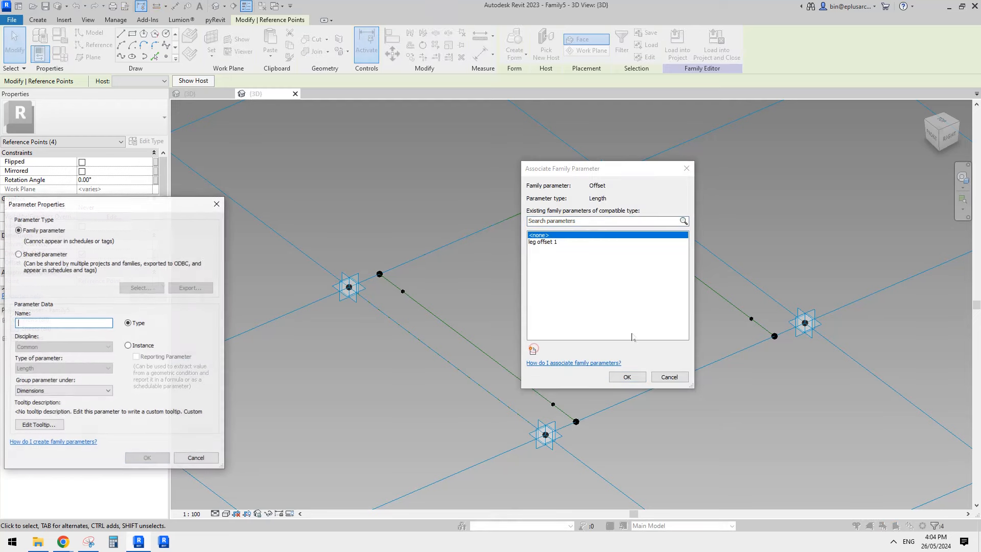
{"action": "key", "text": "Caps_Lock"}
{"action": "type", "text": "H"}
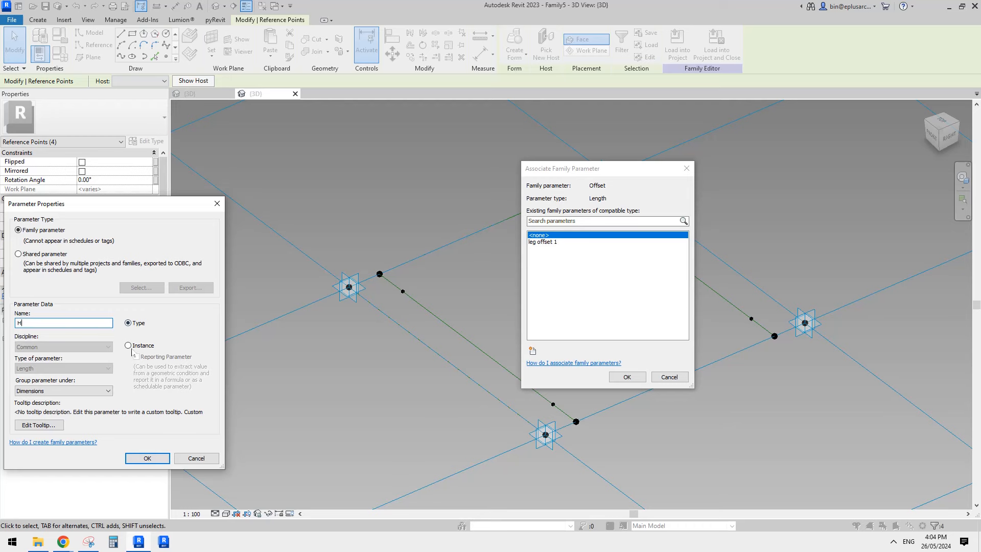
{"action": "left_click", "coordinate": [155, 456]}
{"action": "left_click", "coordinate": [627, 378]}
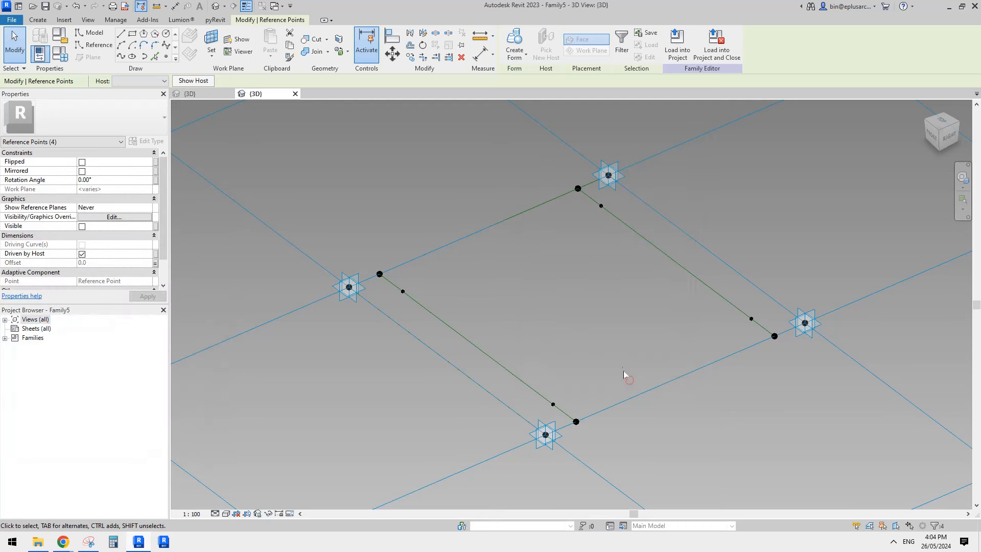
- Set the family parameters H to 900 and leg offset 1 to 300, and apply them
{"action": "left_click", "coordinate": [63, 55]}
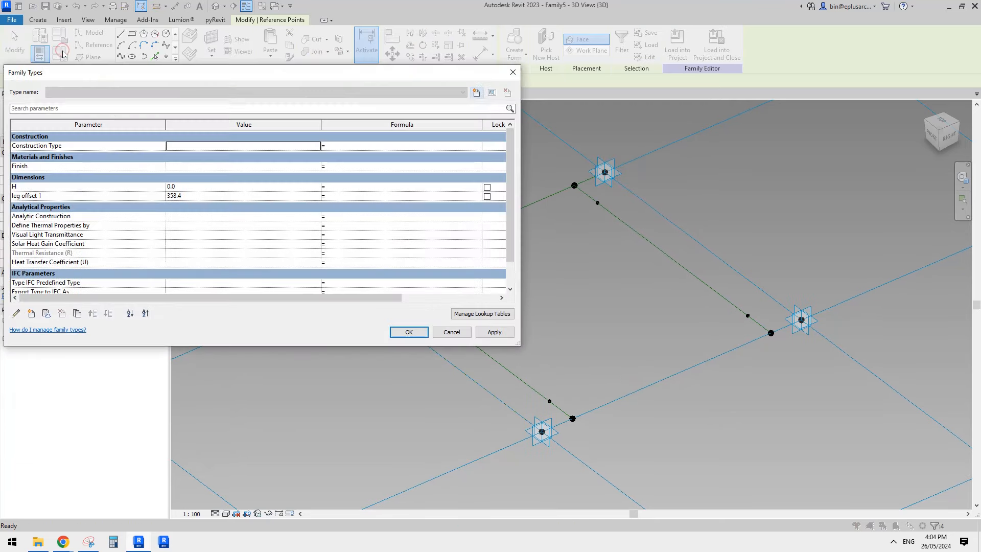
{"action": "left_click", "coordinate": [191, 187]}
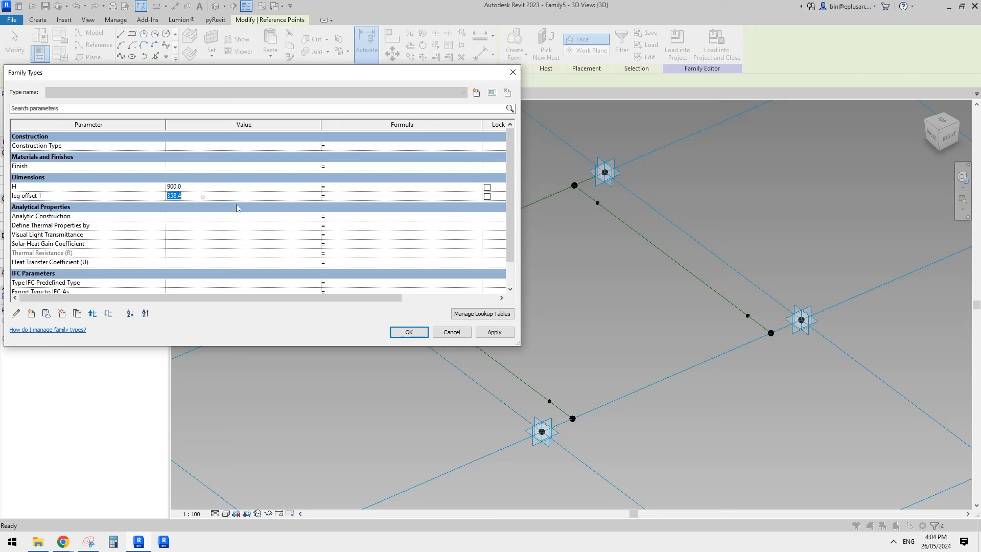
{"action": "type", "text": "300"}
{"action": "left_click", "coordinate": [494, 332]}
{"action": "left_click", "coordinate": [409, 332]}
{"action": "middle_click_drag", "start_coordinate": [593, 284], "coordinate": [608, 229], "text": "shift"}
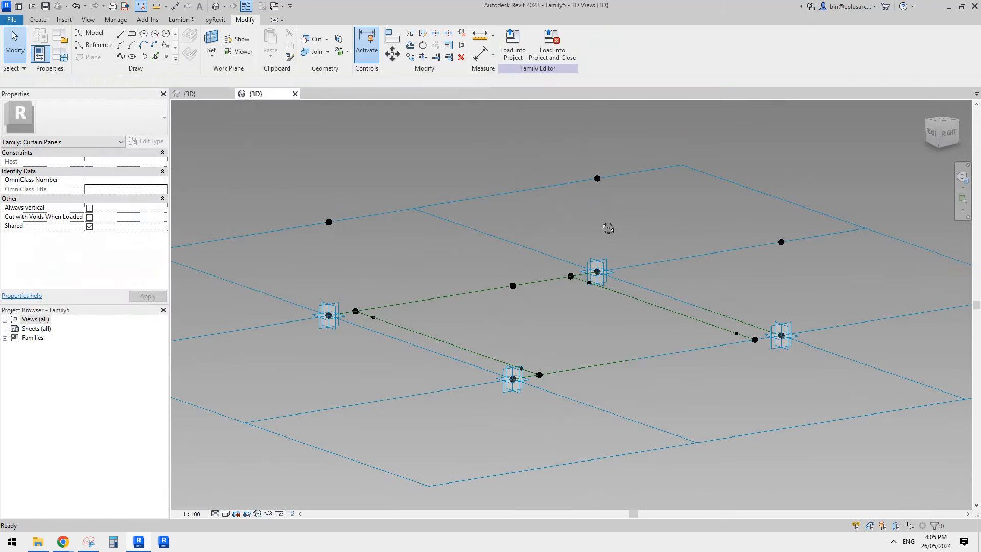
{"action": "middle_click_drag", "start_coordinate": [443, 244], "coordinate": [468, 200], "text": "shift"}
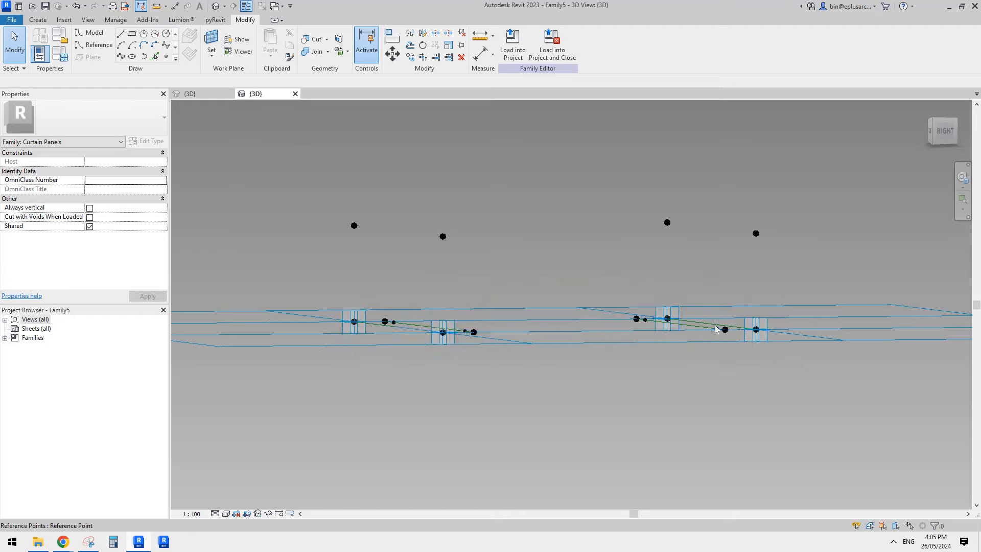
{"action": "middle_click_drag", "start_coordinate": [581, 275], "coordinate": [586, 293], "text": "shift"}
{"action": "middle_click_drag", "start_coordinate": [481, 230], "coordinate": [485, 184], "text": "shift"}
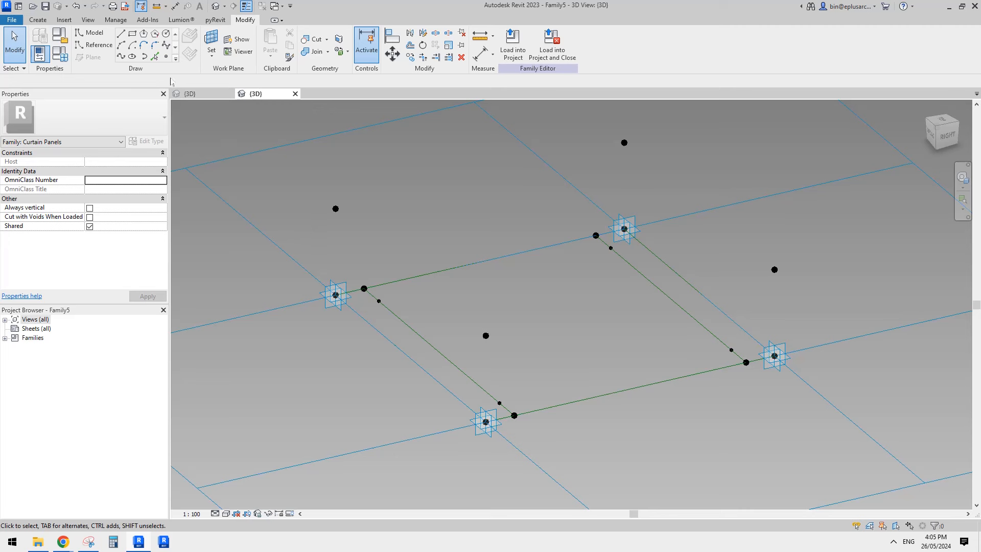
- Place a reference point hosted on the horizontal plane of the small point at the left end of the front inner reference line
{"action": "left_click", "coordinate": [166, 56]}
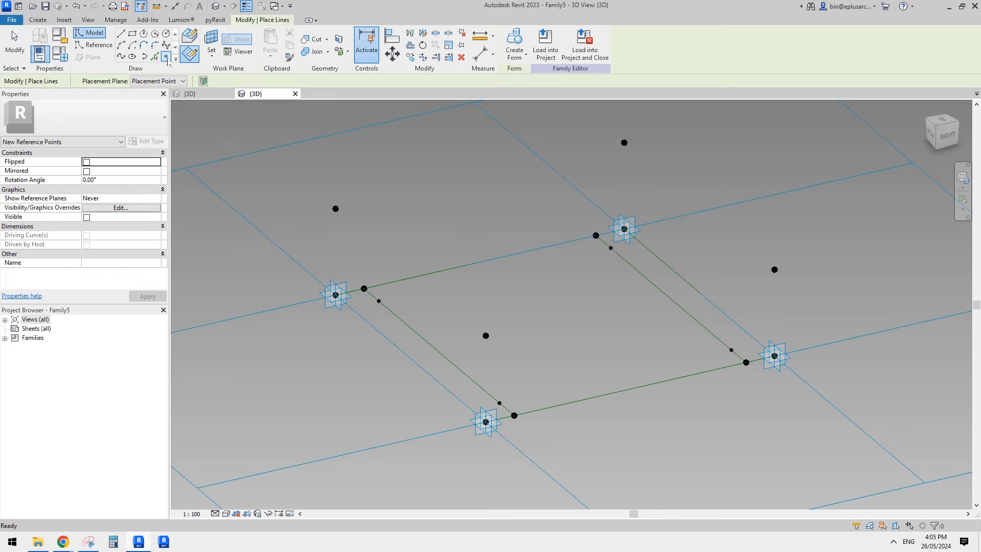
{"action": "left_click", "coordinate": [211, 43]}
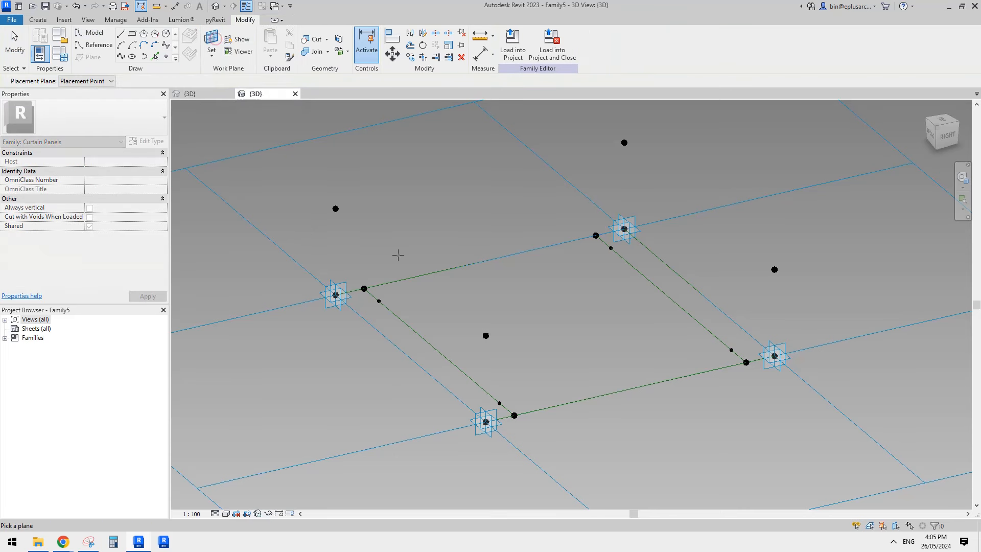
{"action": "middle_click_drag", "start_coordinate": [379, 301], "coordinate": [374, 333], "text": "shift"}
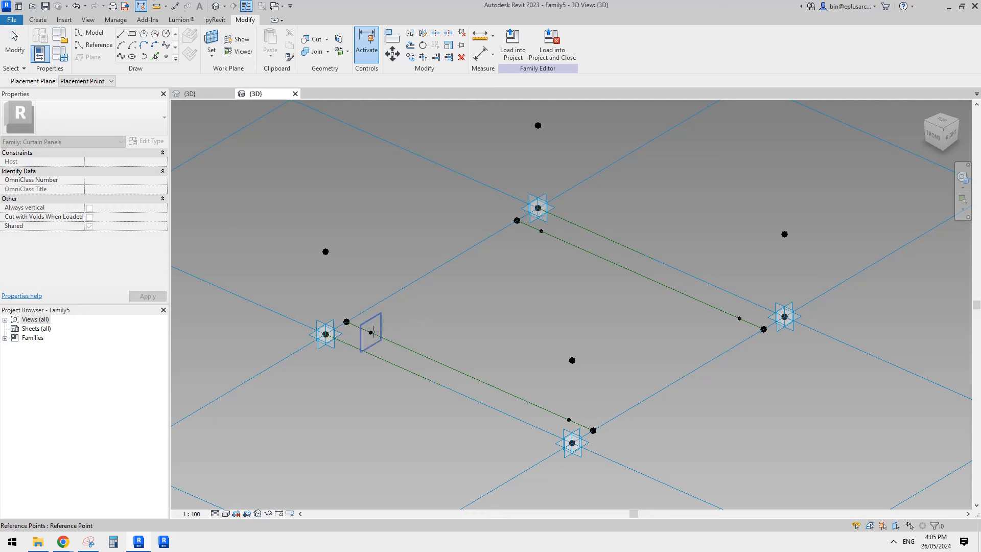
{"action": "key", "text": "Tab"}
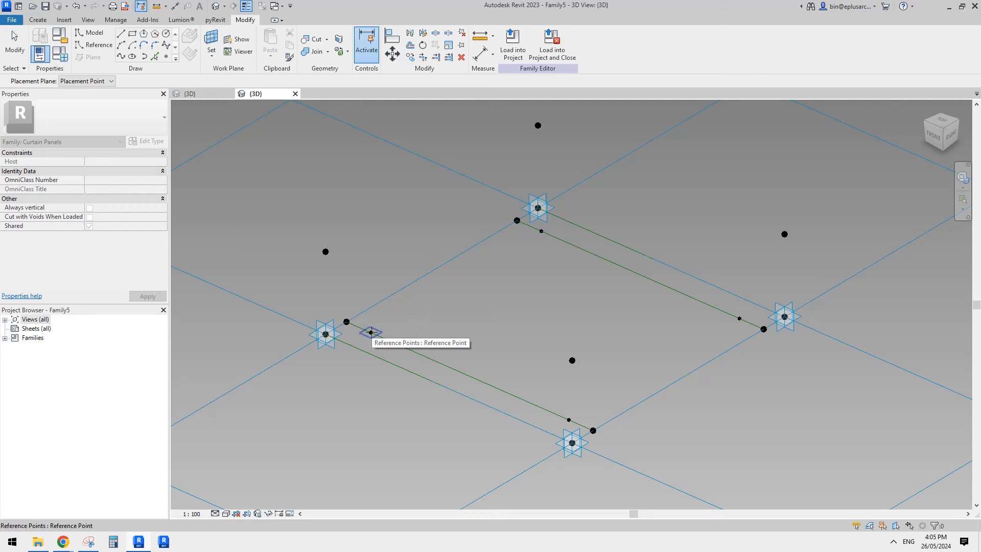
{"action": "left_click", "coordinate": [371, 333]}
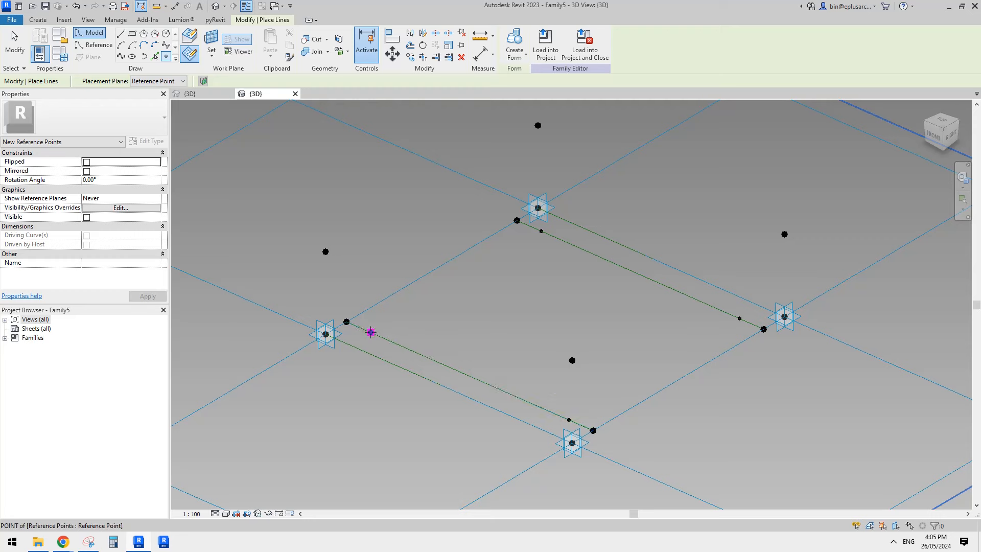
{"action": "left_click", "coordinate": [371, 333]}
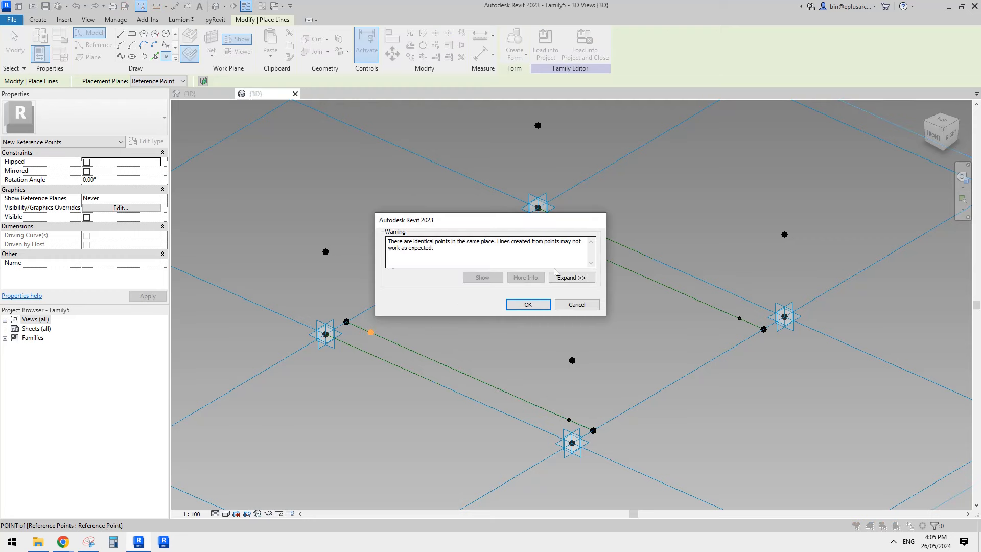
{"action": "left_click", "coordinate": [525, 305]}
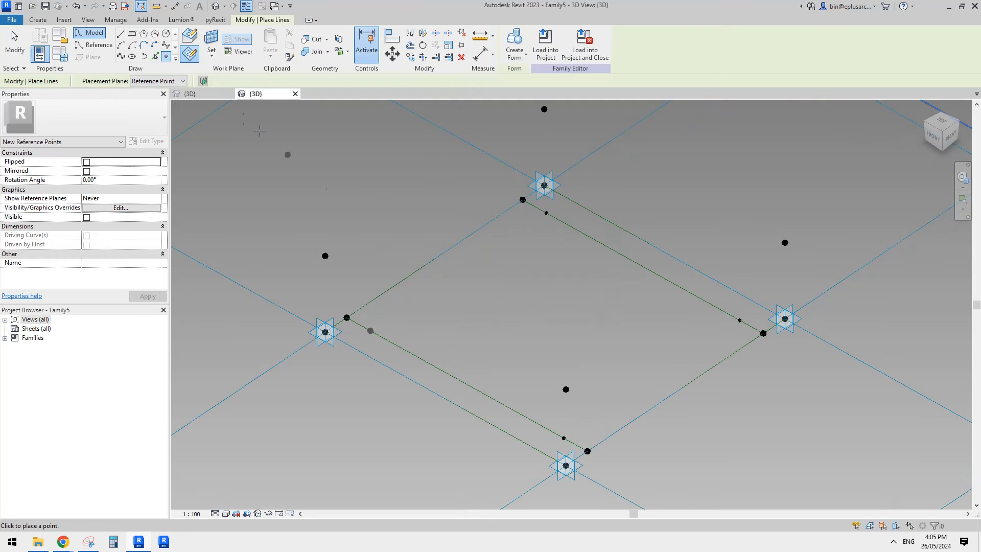
- Place a reference point on the horizontal plane of the small point at the other end of the front inner reference line
{"action": "key", "text": "Escape"}
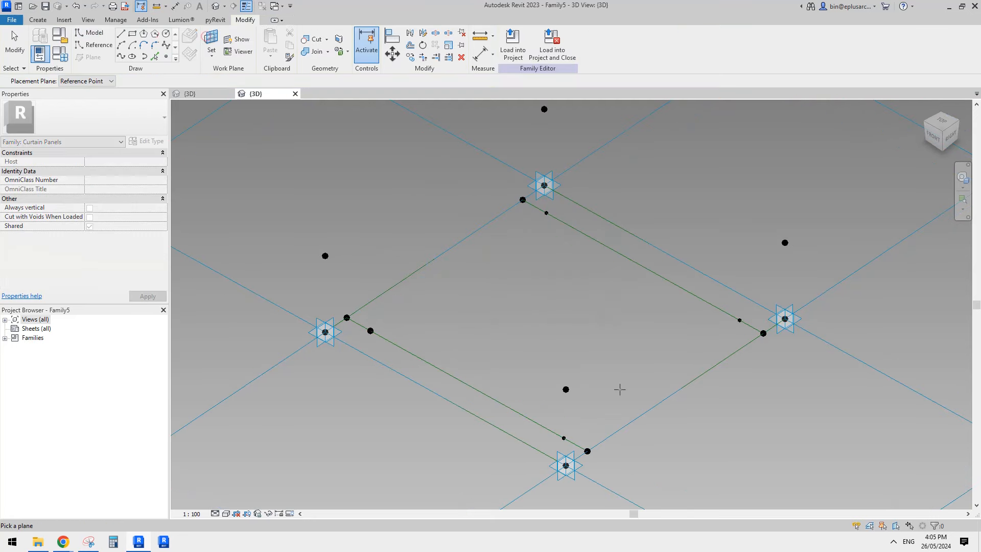
{"action": "key", "text": "Tab"}
{"action": "key", "text": "Tab"}
{"action": "left_click", "coordinate": [565, 438]}
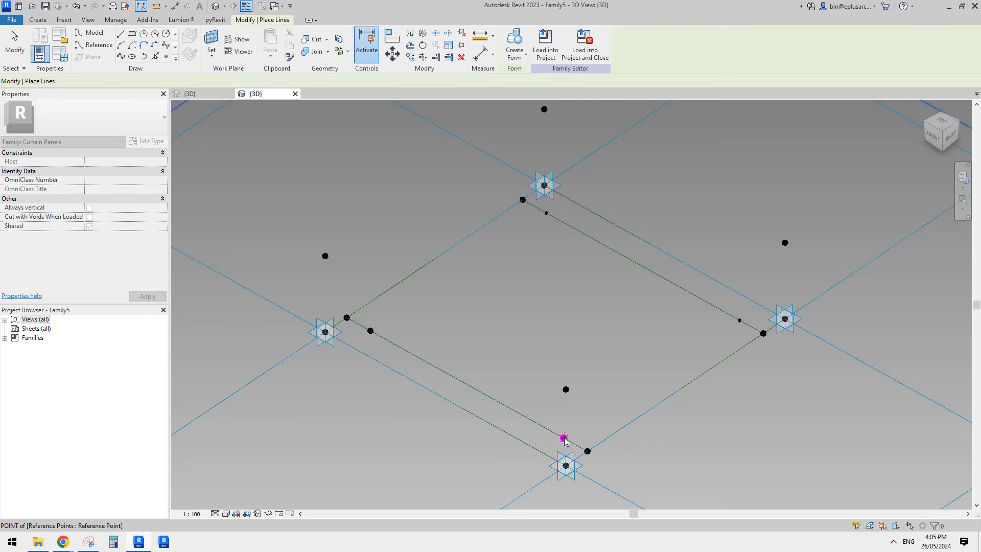
{"action": "left_click", "coordinate": [524, 304]}
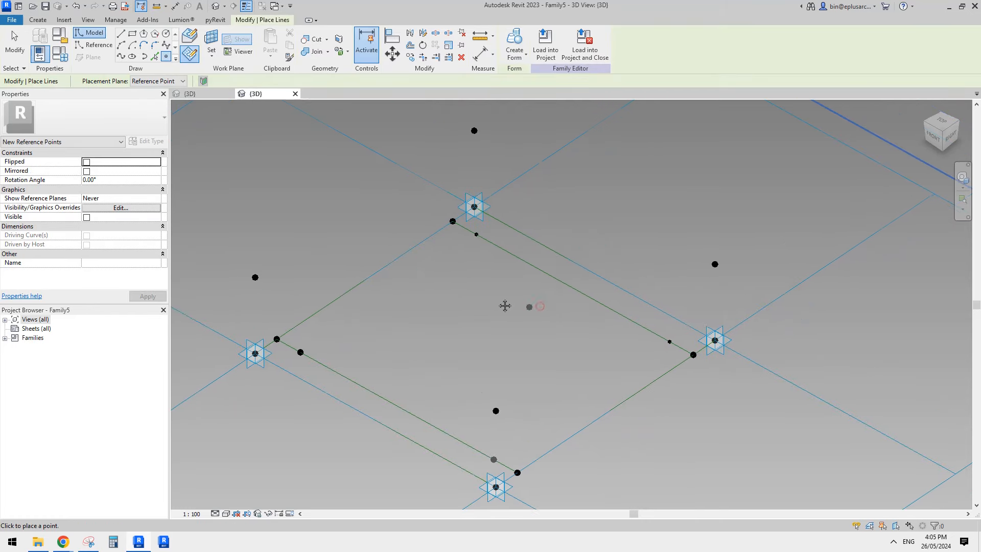
- Place reference points on the horizontal planes of the two small points along the back inner reference line, accepting the identical-point warnings
{"action": "key", "text": "Escape"}
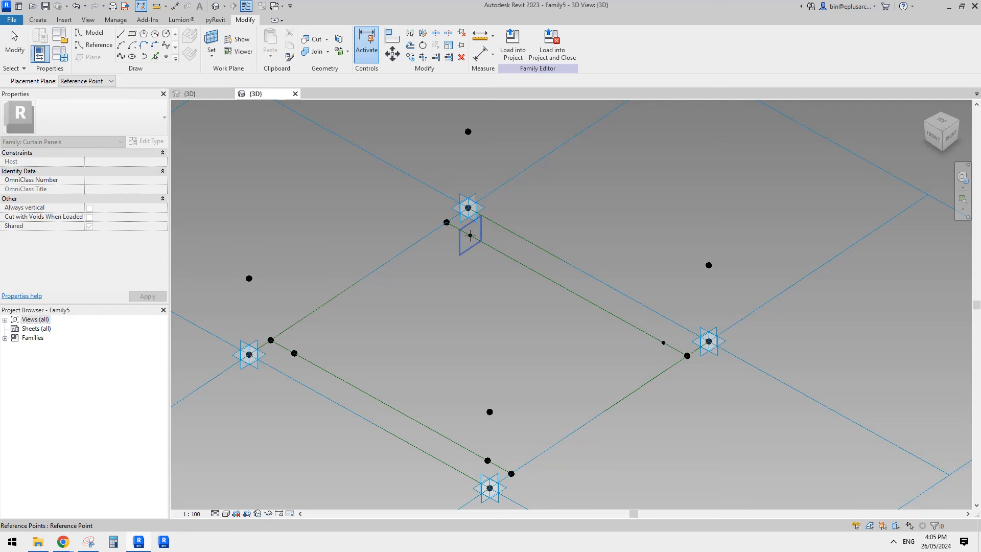
{"action": "key", "text": "Return"}
{"action": "left_click", "coordinate": [471, 234]}
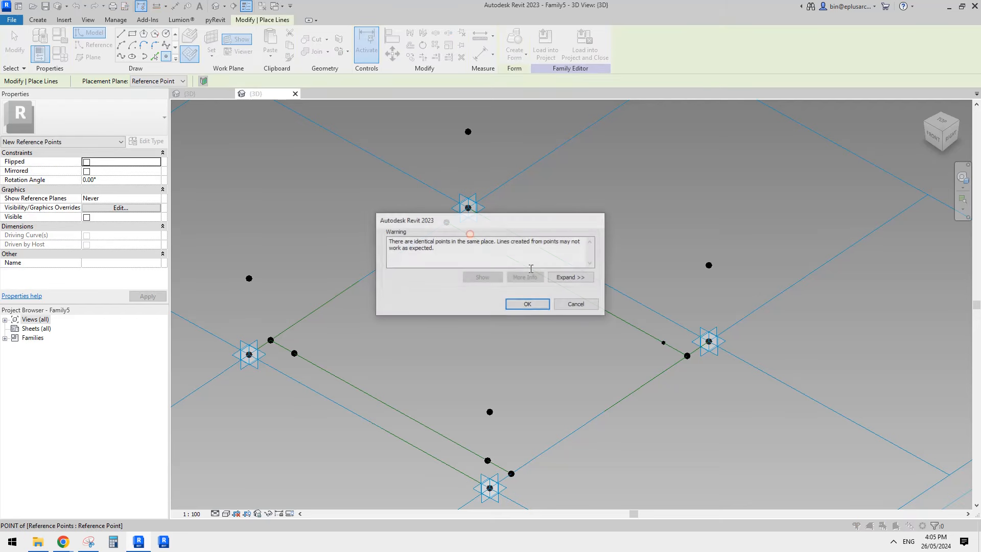
{"action": "left_click", "coordinate": [542, 308]}
{"action": "key", "text": "Escape"}
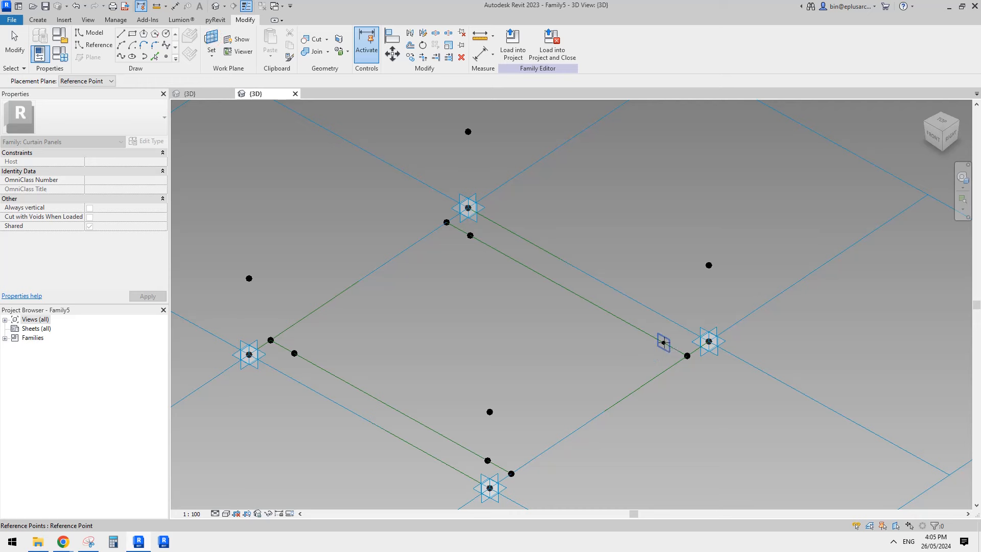
{"action": "key", "text": "Return"}
{"action": "left_click", "coordinate": [664, 343]}
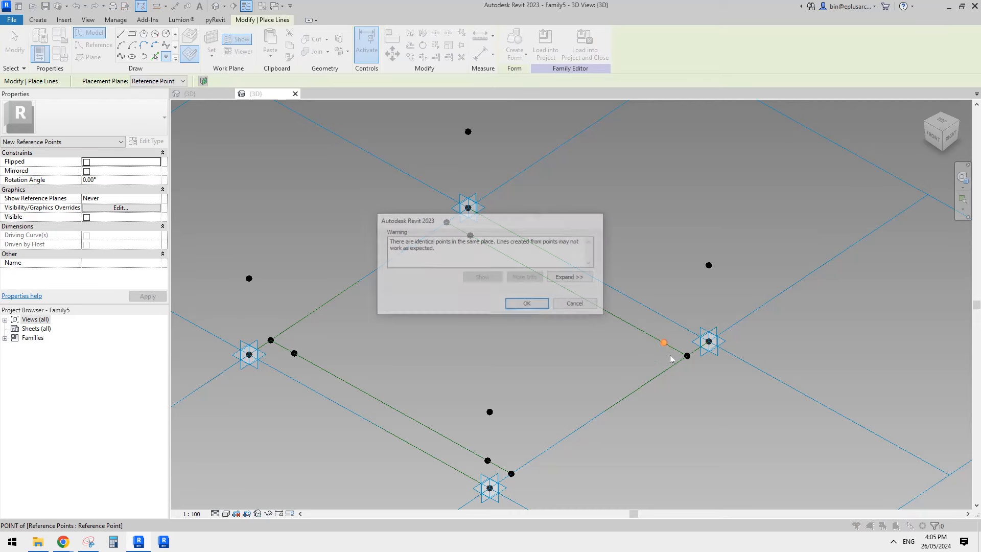
{"action": "left_click", "coordinate": [527, 303]}
{"action": "key", "text": "Escape"}
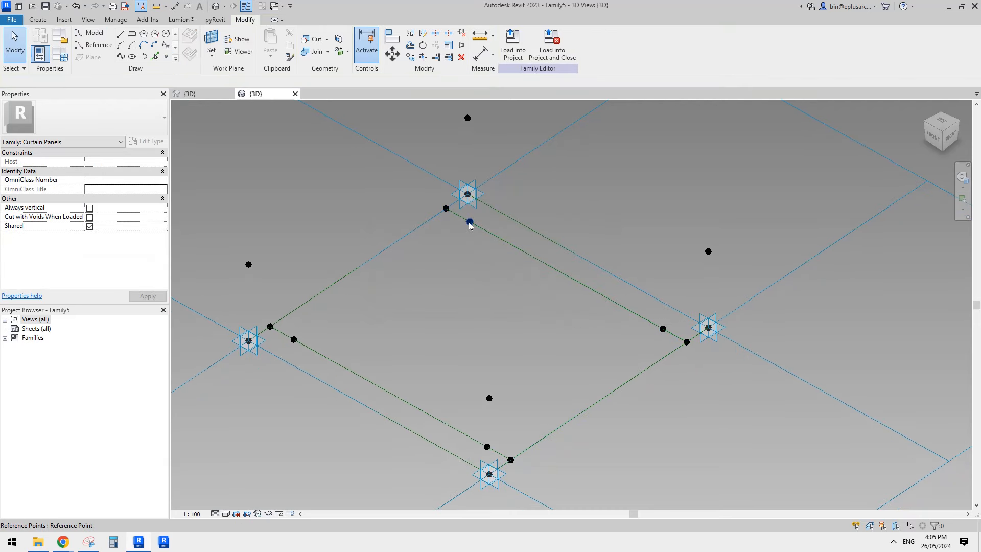
- Select the four new points hosted on the inner points and associate their offset with the existing parameter H
{"action": "left_click", "coordinate": [469, 223]}
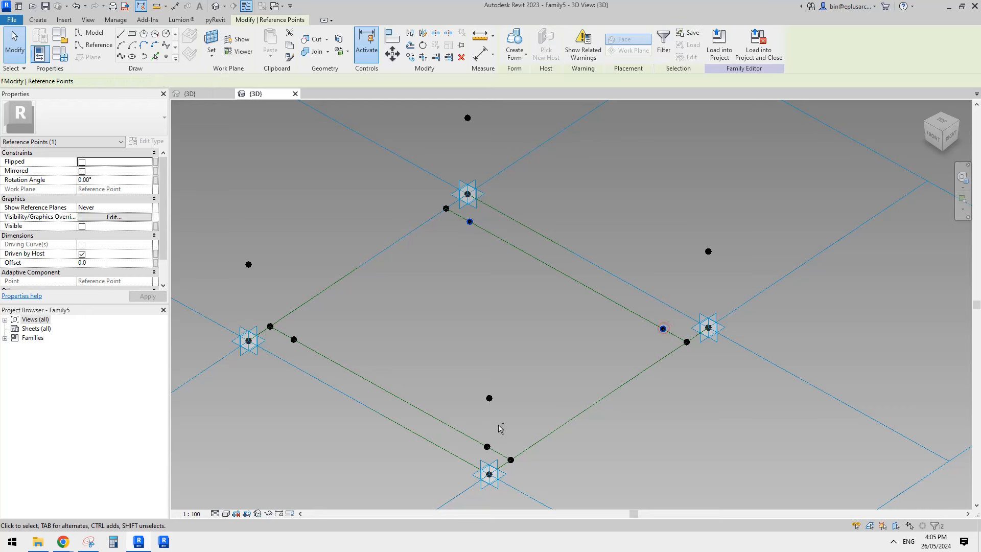
{"action": "left_click", "coordinate": [487, 447], "text": "ctrl"}
{"action": "left_click", "coordinate": [294, 340], "text": "ctrl"}
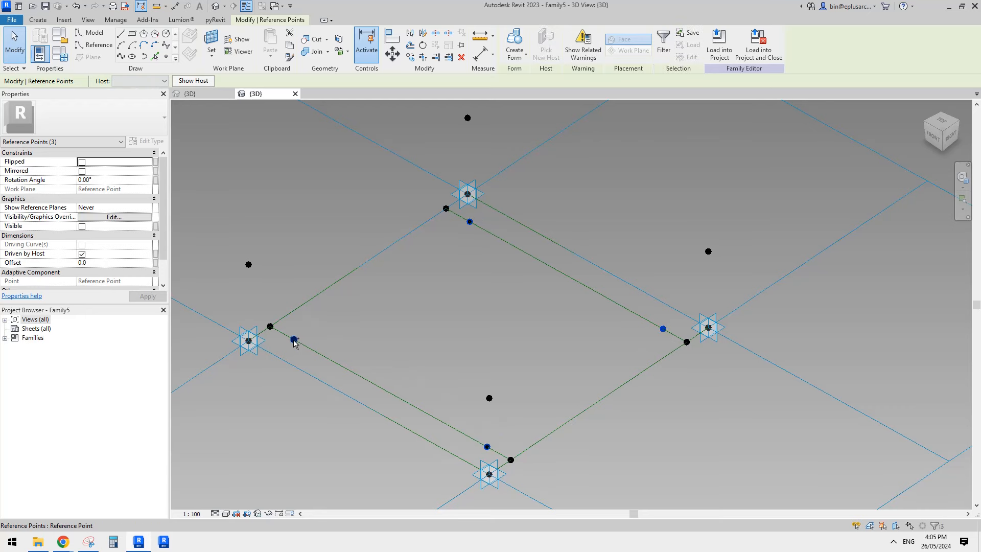
{"action": "left_click", "coordinate": [294, 339], "text": "ctrl"}
{"action": "middle_click_drag", "start_coordinate": [311, 338], "coordinate": [321, 338]}
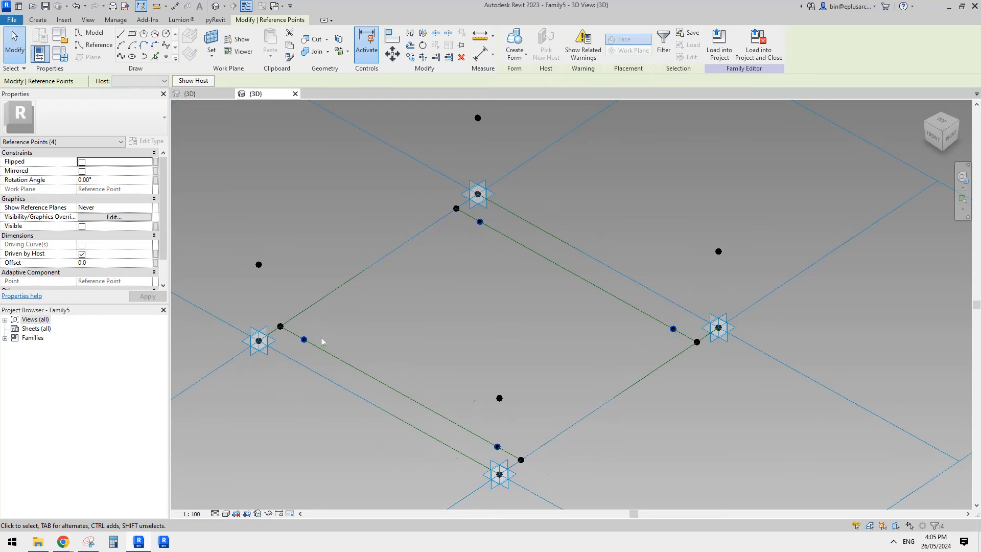
{"action": "left_click", "coordinate": [155, 263]}
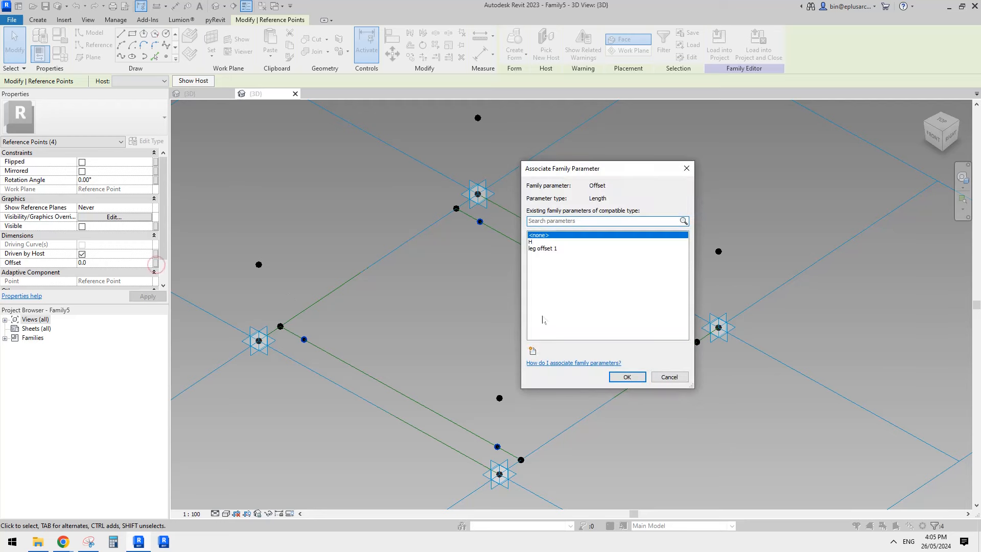
{"action": "left_click", "coordinate": [533, 352]}
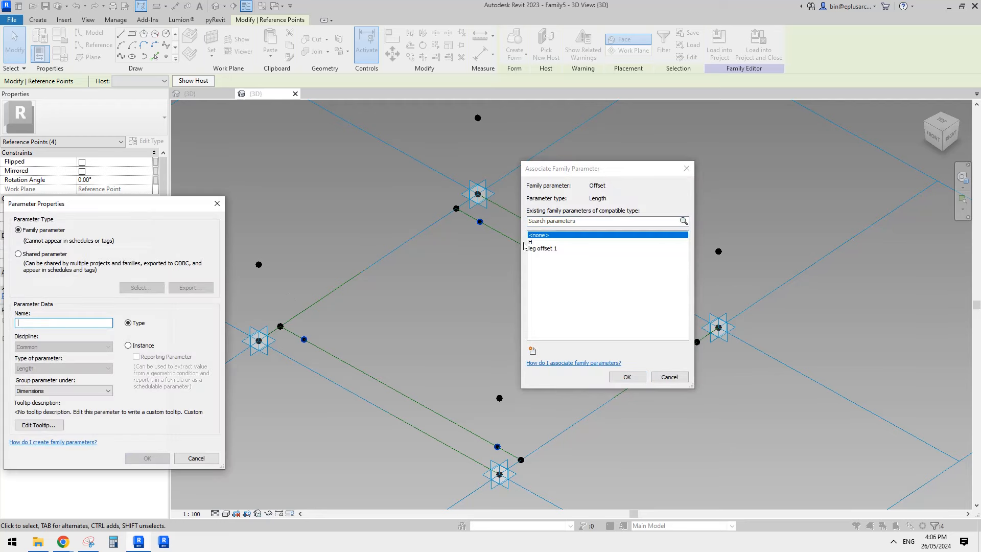
{"action": "left_click", "coordinate": [218, 204]}
{"action": "left_click", "coordinate": [537, 243]}
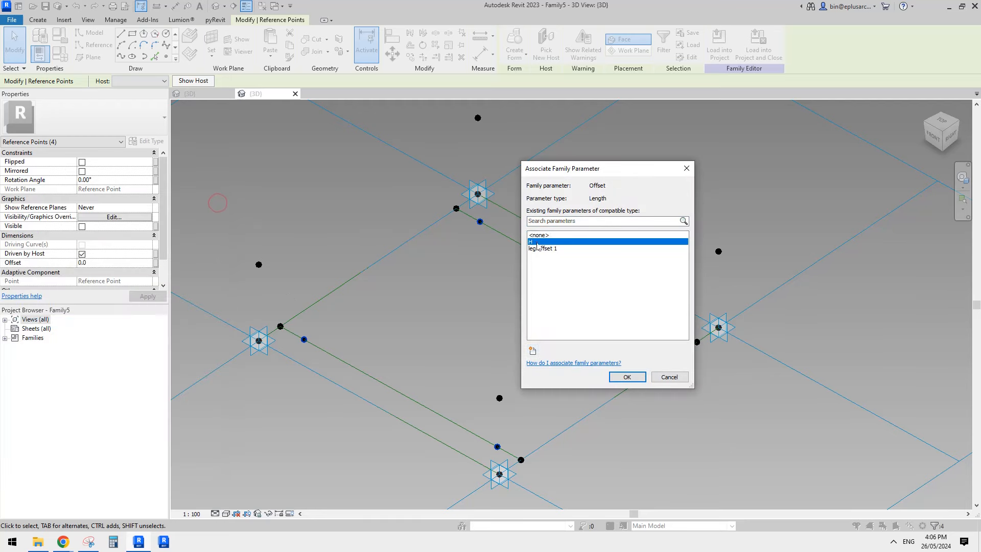
{"action": "left_click", "coordinate": [627, 377]}
- Switch to the module reference image in Snipping Tool, return to Revit and compare the raised points with it
{"action": "middle_click_drag", "start_coordinate": [510, 285], "coordinate": [366, 372], "text": "shift"}
{"action": "left_click", "coordinate": [89, 543]}
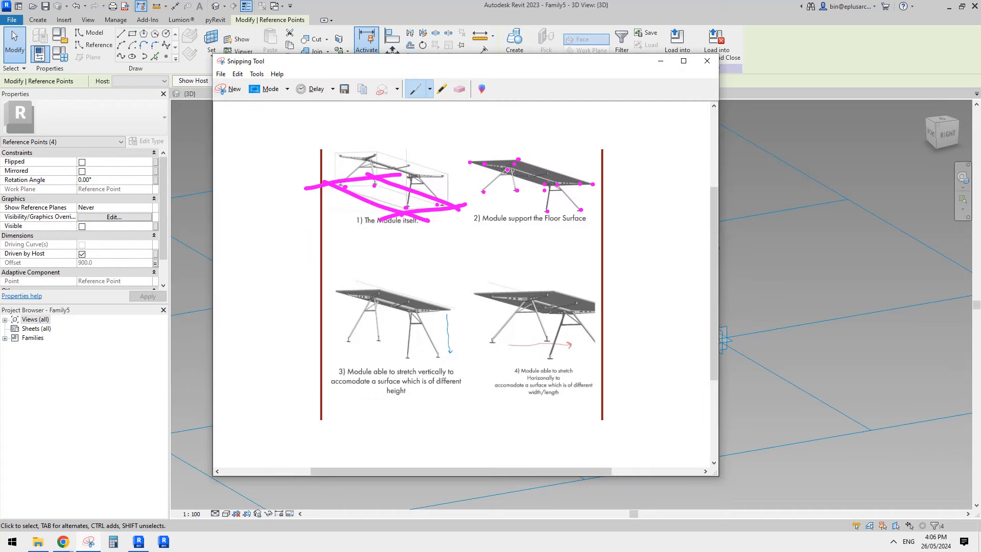
{"action": "left_click", "coordinate": [142, 545]}
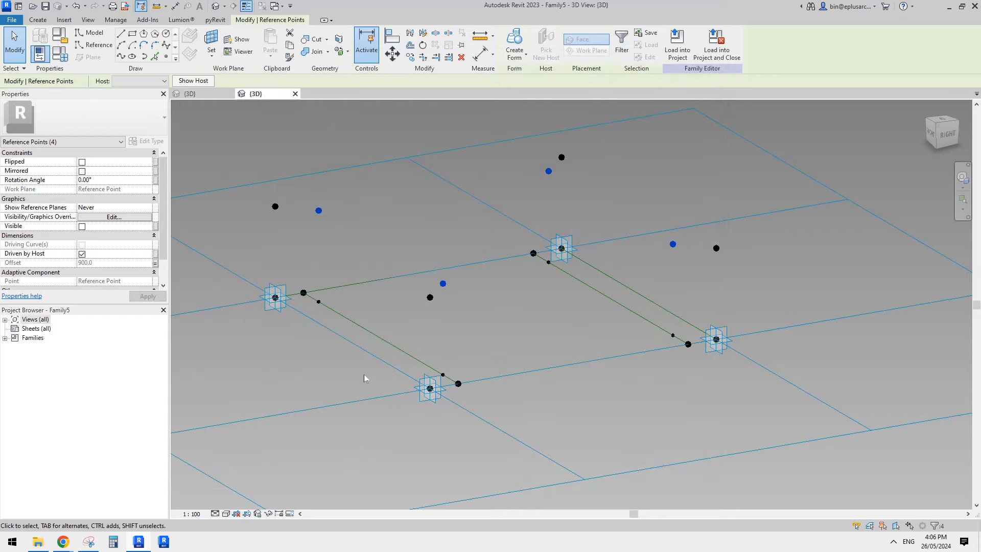
{"action": "middle_click_drag", "start_coordinate": [366, 375], "coordinate": [599, 233], "text": "shift"}
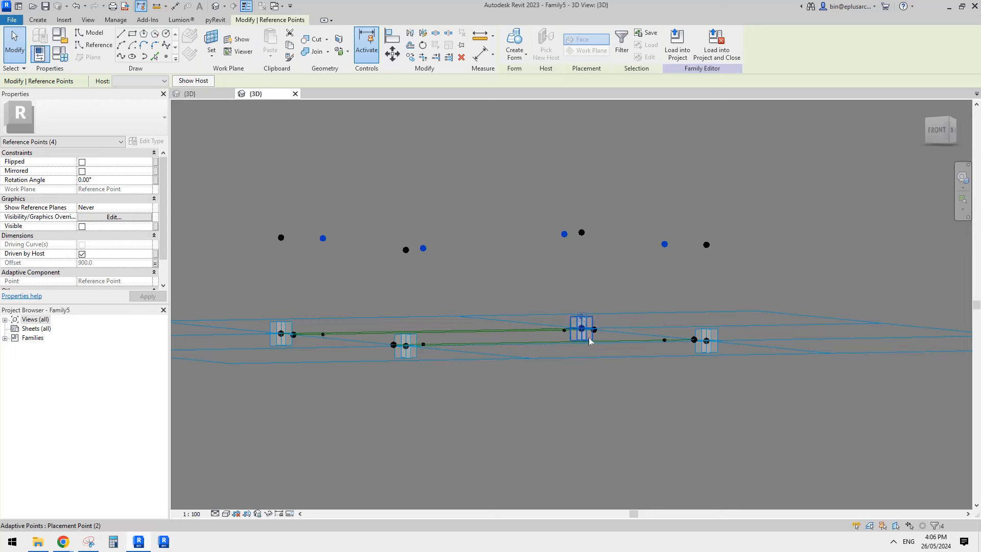
{"action": "middle_click_drag", "start_coordinate": [588, 336], "coordinate": [605, 286], "text": "shift"}
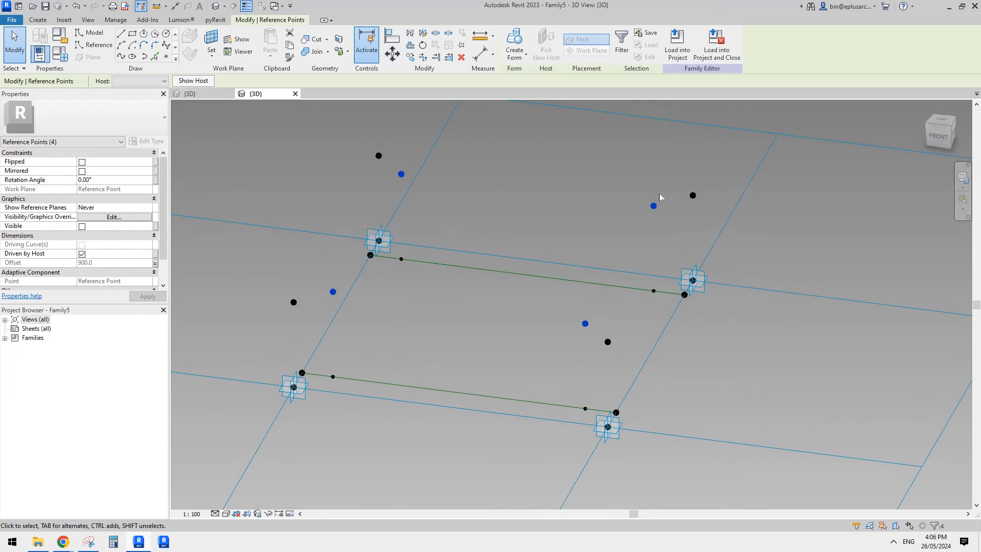
- Connect the two raised inner points at the right end of the module with a spline through points
{"action": "key", "text": "Escape"}
{"action": "left_click", "coordinate": [585, 324]}
{"action": "left_click", "coordinate": [654, 207], "text": "ctrl"}
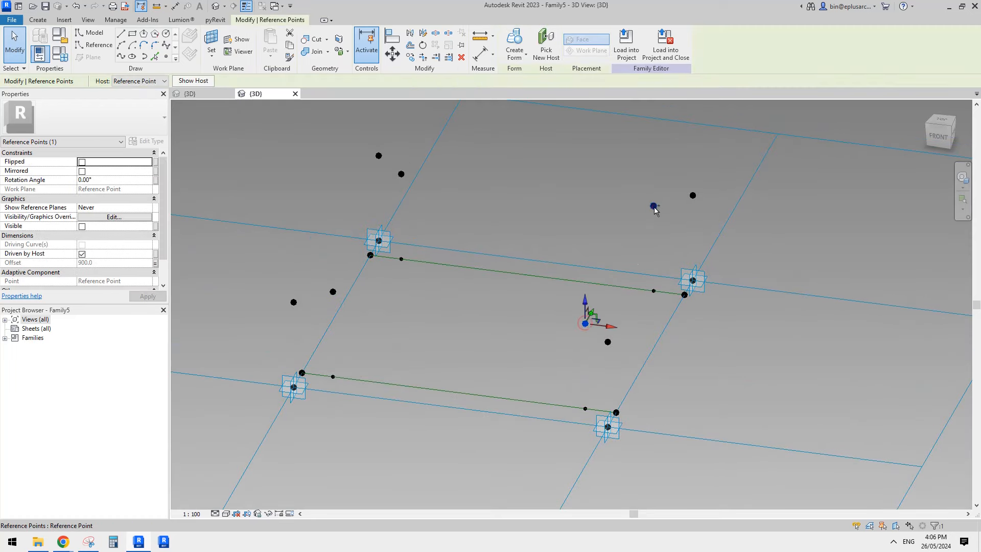
{"action": "left_click", "coordinate": [121, 56]}
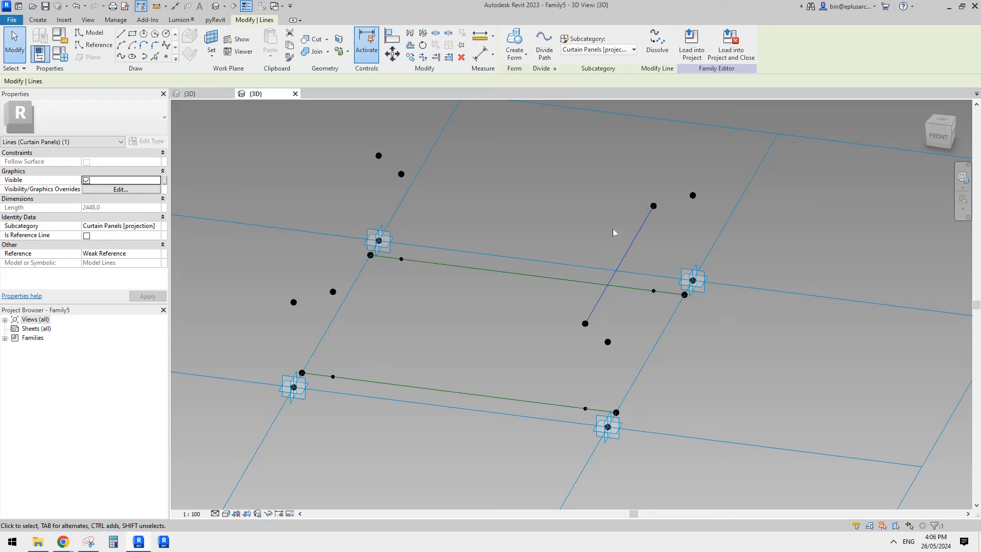
- Connect the two raised inner points at the left end of the module with a spline through points
{"action": "middle_click_drag", "start_coordinate": [614, 232], "coordinate": [462, 159], "text": "shift"}
{"action": "left_click", "coordinate": [445, 156]}
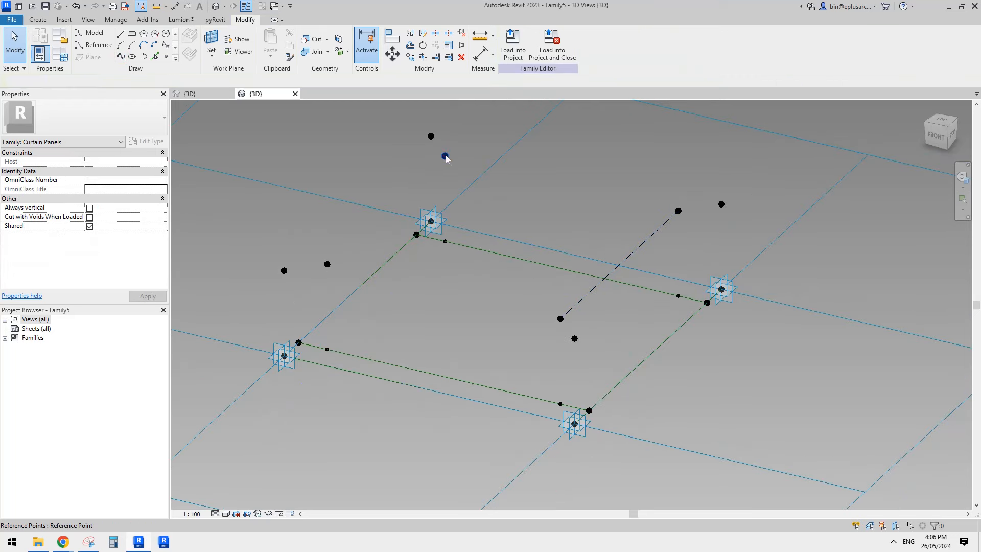
{"action": "left_click", "coordinate": [327, 264], "text": "ctrl"}
{"action": "left_click", "coordinate": [121, 56]}
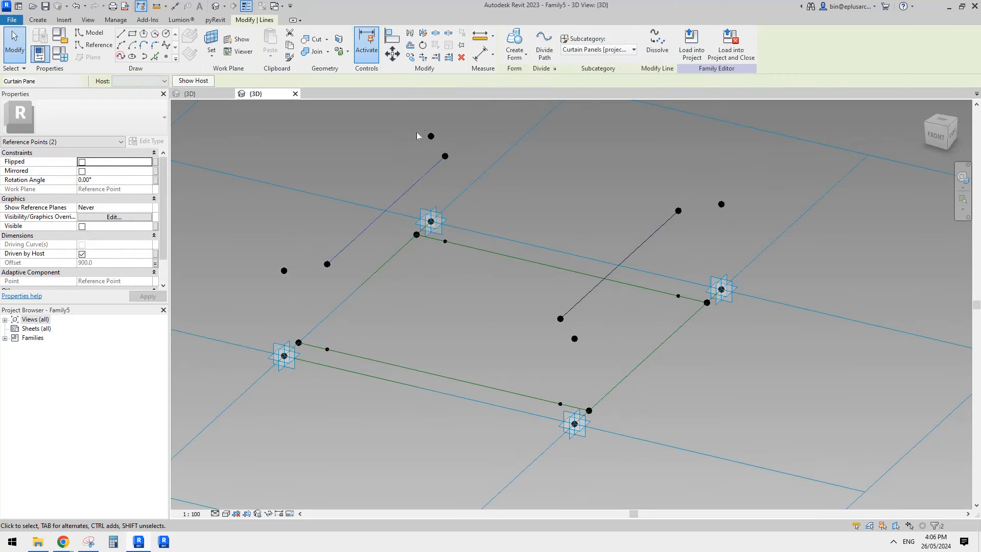
- Place a reference point at the midpoint of each of the two raised end splines, drawing on face
{"action": "mouse_move", "coordinate": [377, 228]}
{"action": "middle_mouse_down", "text": "shift"}
{"action": "mouse_move", "coordinate": [501, 218]}
{"action": "mouse_move", "coordinate": [430, 224]}
{"action": "middle_mouse_up", "text": "shift"}
{"action": "left_click", "coordinate": [166, 56]}
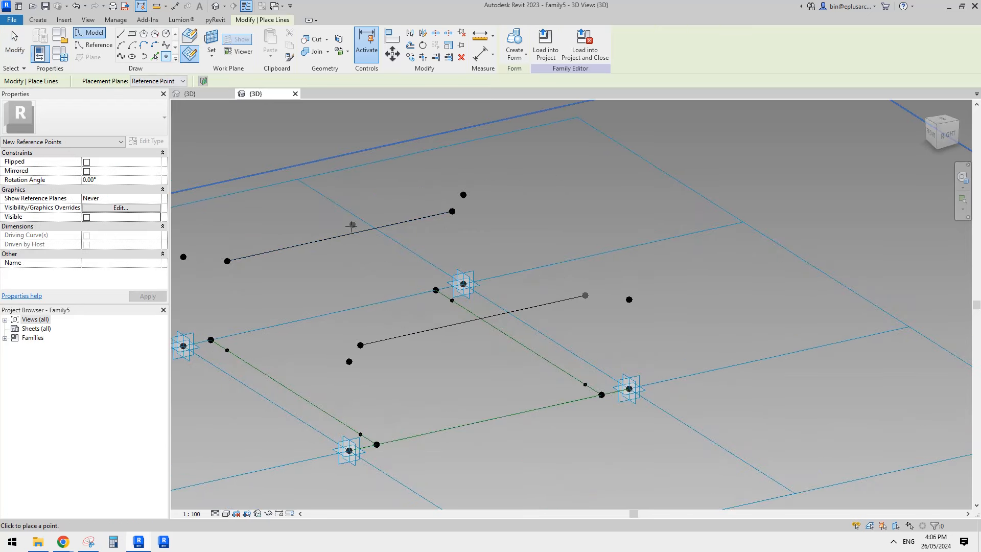
{"action": "middle_click_drag", "start_coordinate": [353, 235], "coordinate": [418, 237]}
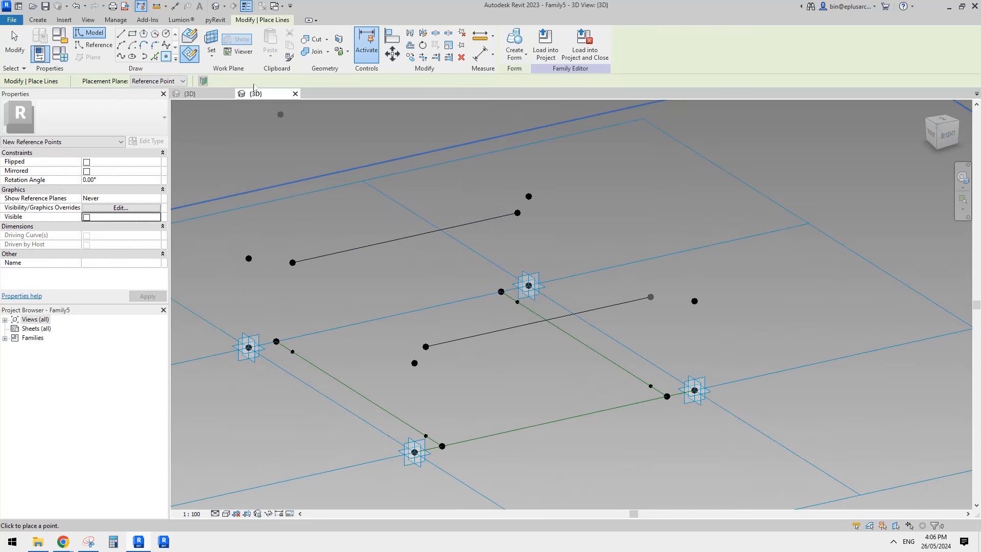
{"action": "left_click", "coordinate": [194, 41]}
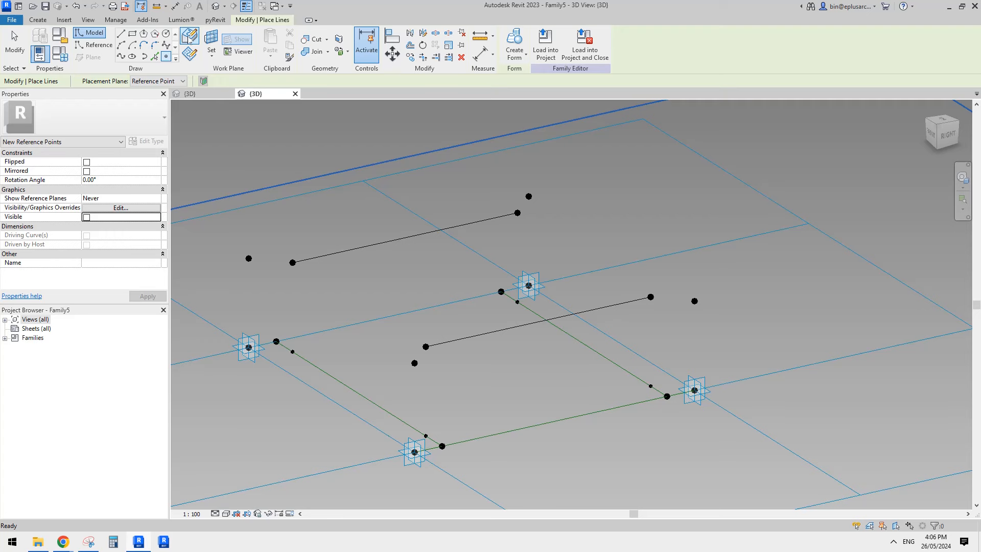
{"action": "middle_click_drag", "start_coordinate": [429, 226], "coordinate": [412, 237], "text": "shift"}
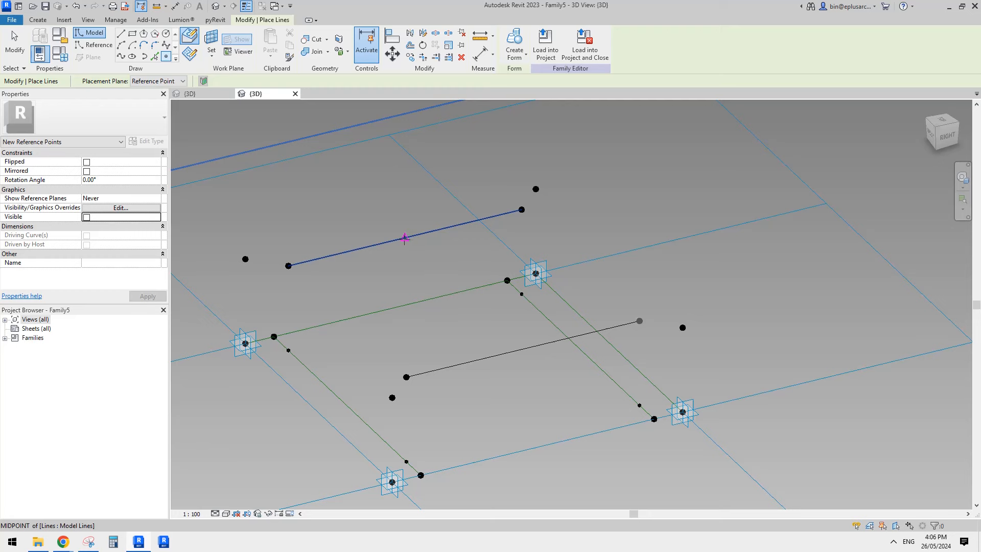
{"action": "left_click", "coordinate": [405, 238]}
{"action": "left_click", "coordinate": [523, 349]}
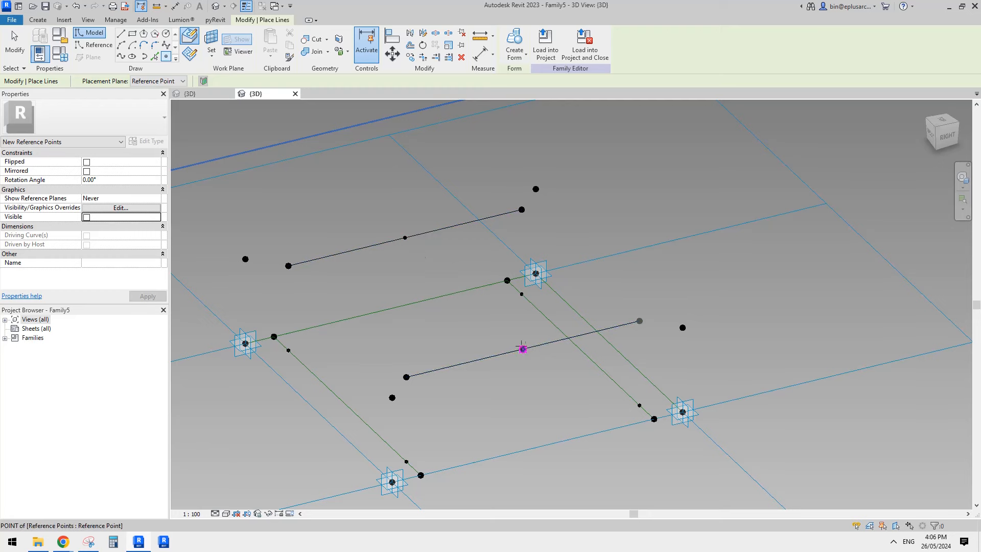
{"action": "key", "text": "Escape"}
{"action": "key", "text": "Escape"}
- Connect the two midpoint reference points with a spline through points, spanning the middle of the module
{"action": "left_click", "coordinate": [405, 239]}
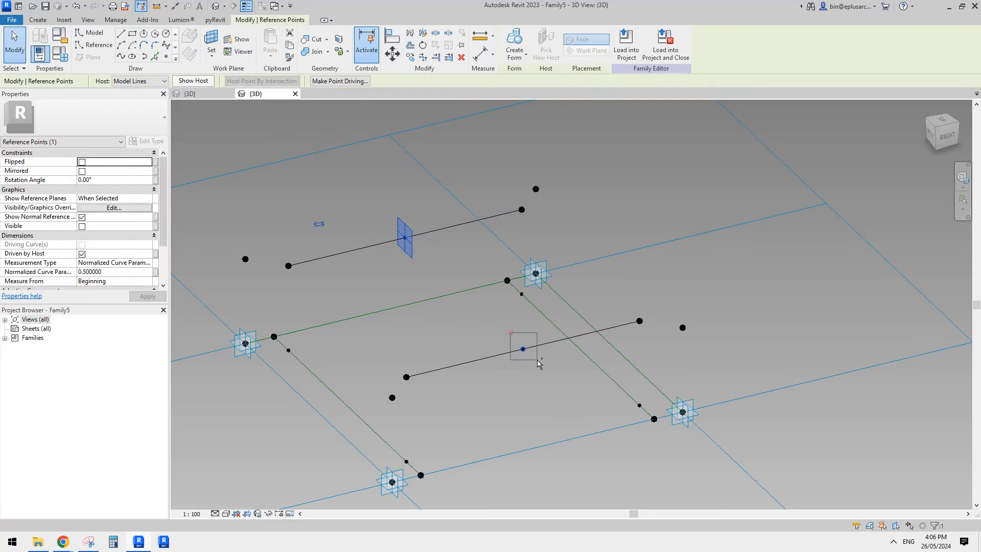
{"action": "left_click", "coordinate": [523, 349], "text": "ctrl"}
{"action": "left_click", "coordinate": [122, 56]}
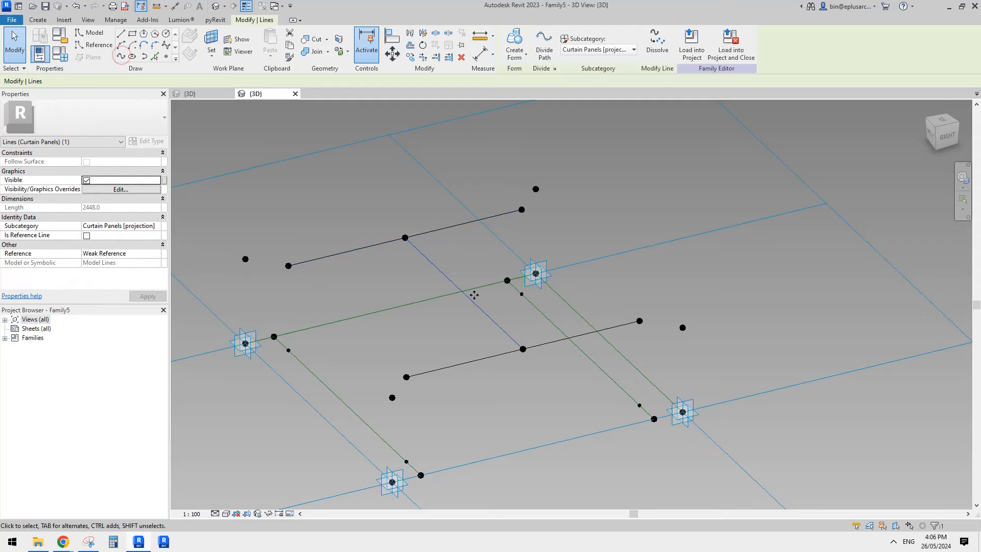
- Place two hosted reference points on the middle spline, one near each end
{"action": "mouse_move", "coordinate": [475, 295]}
{"action": "middle_mouse_down", "text": "shift"}
{"action": "mouse_move", "coordinate": [486, 236]}
{"action": "mouse_move", "coordinate": [473, 162]}
{"action": "mouse_move", "coordinate": [446, 201]}
{"action": "mouse_move", "coordinate": [429, 199]}
{"action": "mouse_move", "coordinate": [495, 249]}
{"action": "mouse_move", "coordinate": [486, 309]}
{"action": "middle_mouse_up", "text": "shift"}
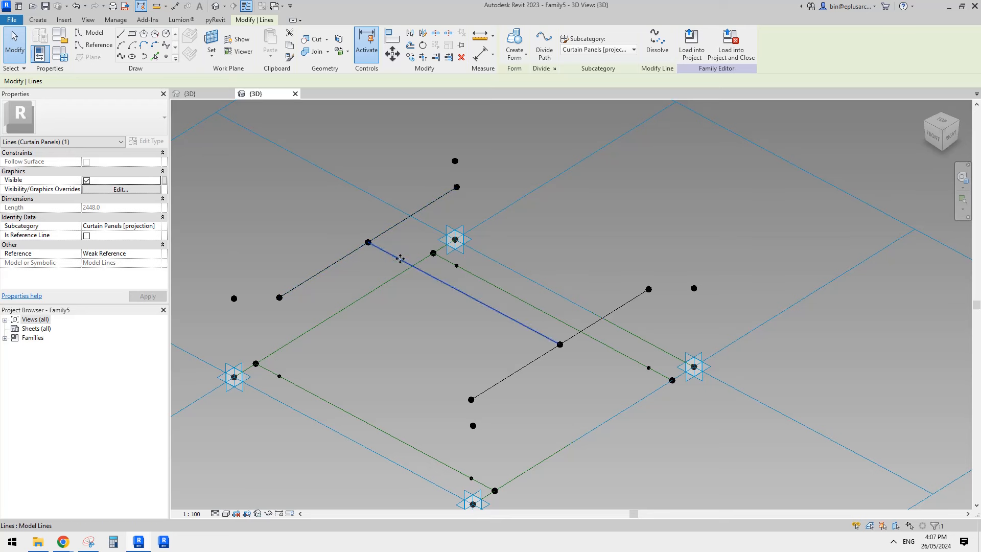
{"action": "left_click", "coordinate": [165, 56]}
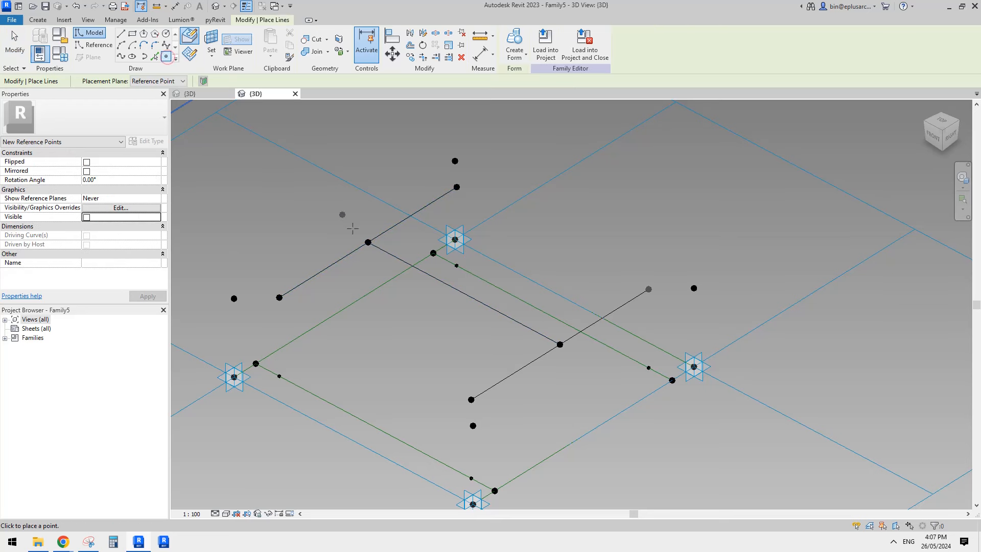
{"action": "left_click", "coordinate": [387, 253]}
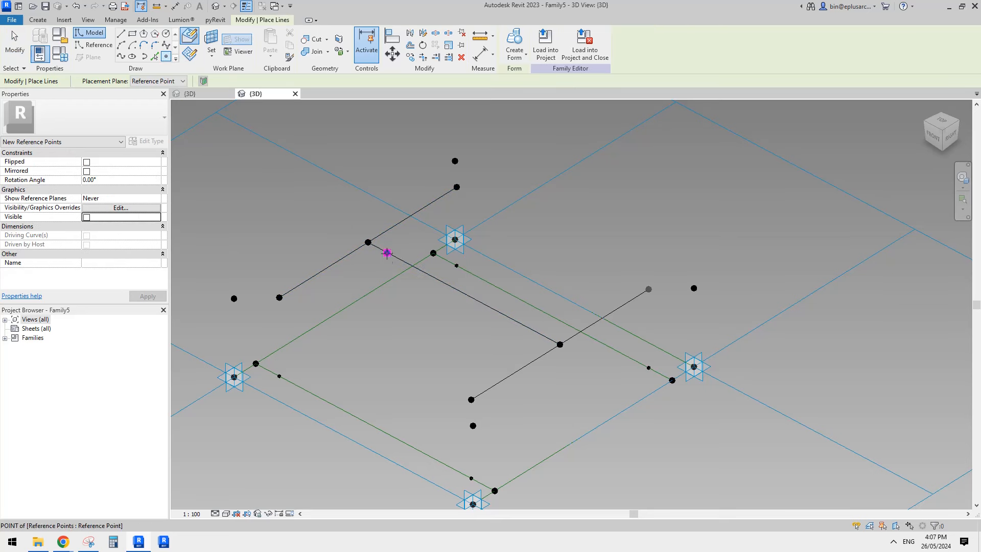
{"action": "key", "text": "Escape"}
{"action": "left_click", "coordinate": [540, 334]}
- Flip the measure-from end of the hosted point near the right end of the middle spline to End
{"action": "middle_click_drag", "start_coordinate": [517, 342], "coordinate": [484, 290], "text": "shift"}
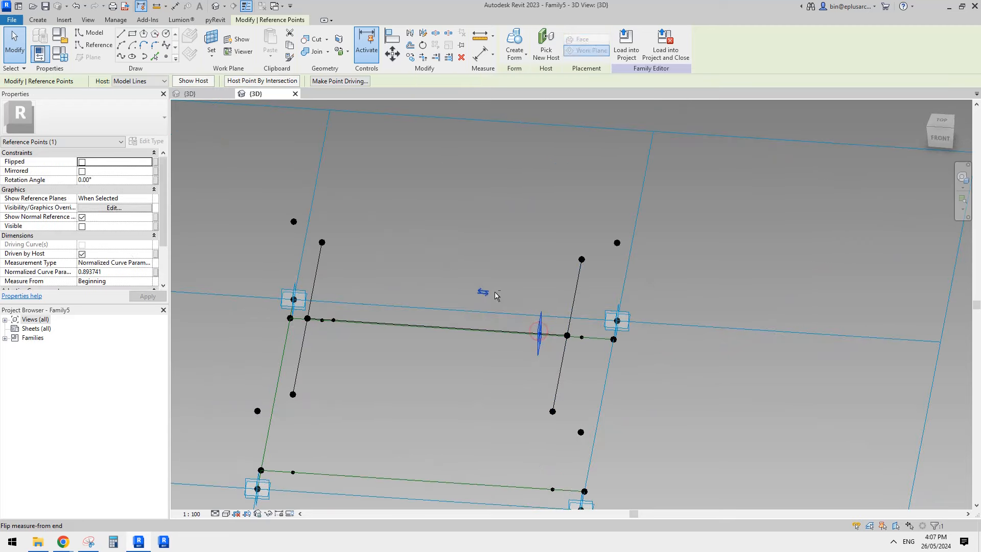
{"action": "left_click", "coordinate": [528, 303]}
{"action": "left_click", "coordinate": [539, 335]}
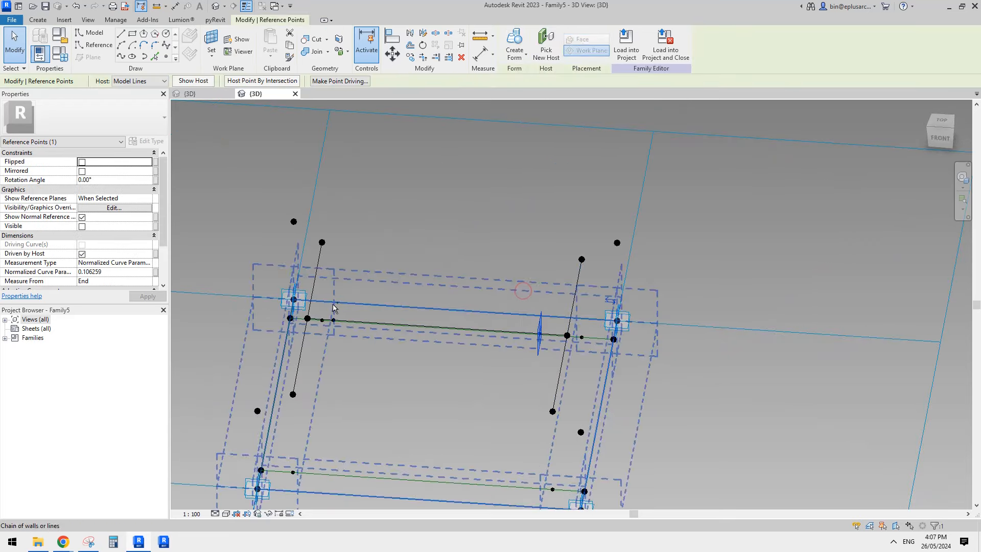
- Select both hosted points on the middle spline and set their Measurement Type to Segment Length
{"action": "left_click", "coordinate": [333, 320], "text": "ctrl"}
{"action": "middle_click_drag", "start_coordinate": [416, 329], "coordinate": [354, 302], "text": "shift"}
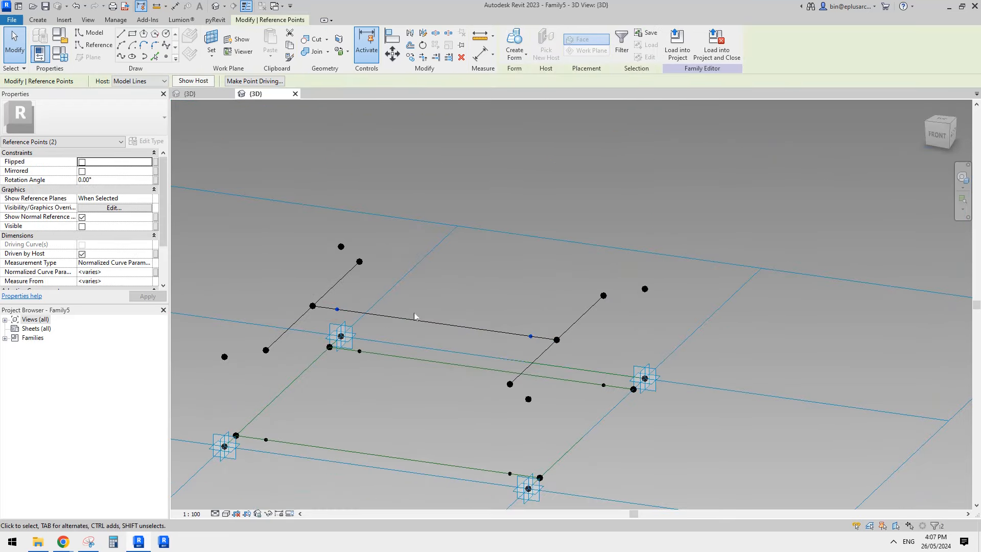
{"action": "middle_click_drag", "start_coordinate": [414, 313], "coordinate": [456, 295], "text": "shift"}
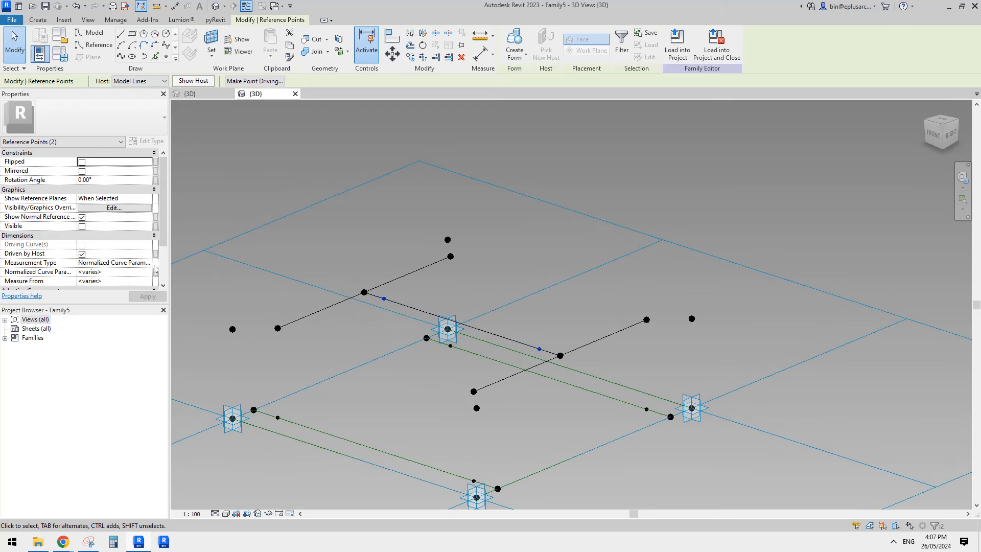
{"action": "left_click", "coordinate": [152, 263]}
{"action": "left_click", "coordinate": [112, 286]}
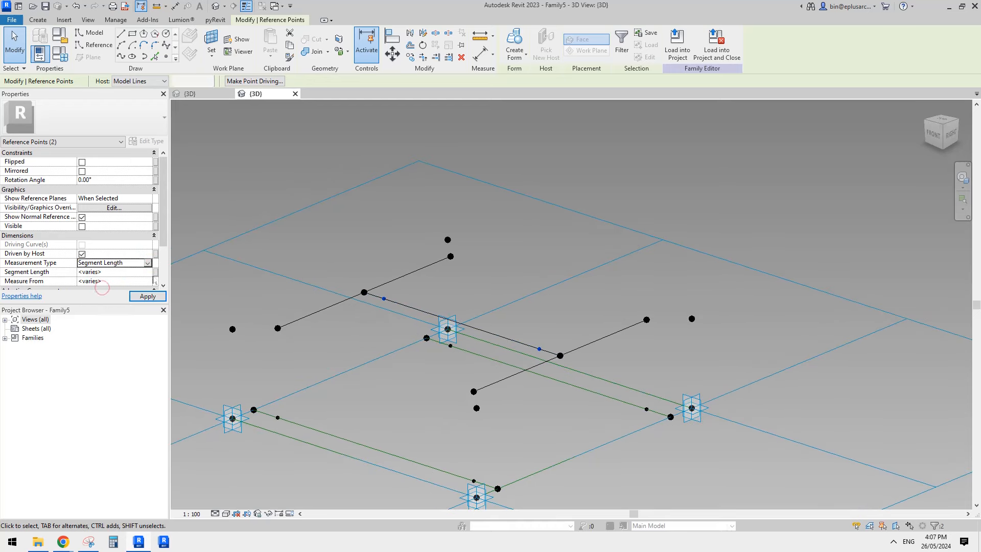
- Create a type parameter named "mid offset H" and associate it with the Segment Length of both middle-spline points
{"action": "left_click", "coordinate": [155, 272]}
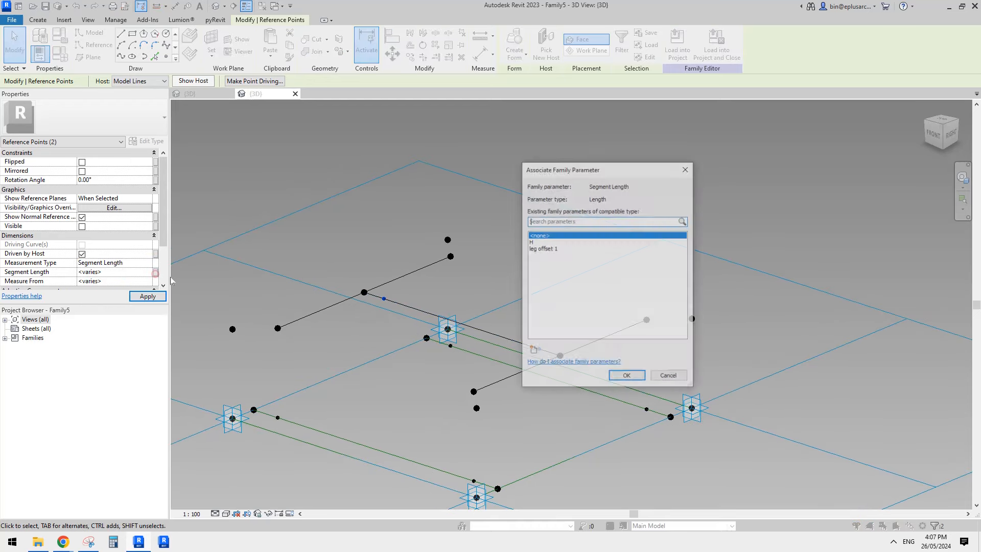
{"action": "left_click", "coordinate": [534, 352]}
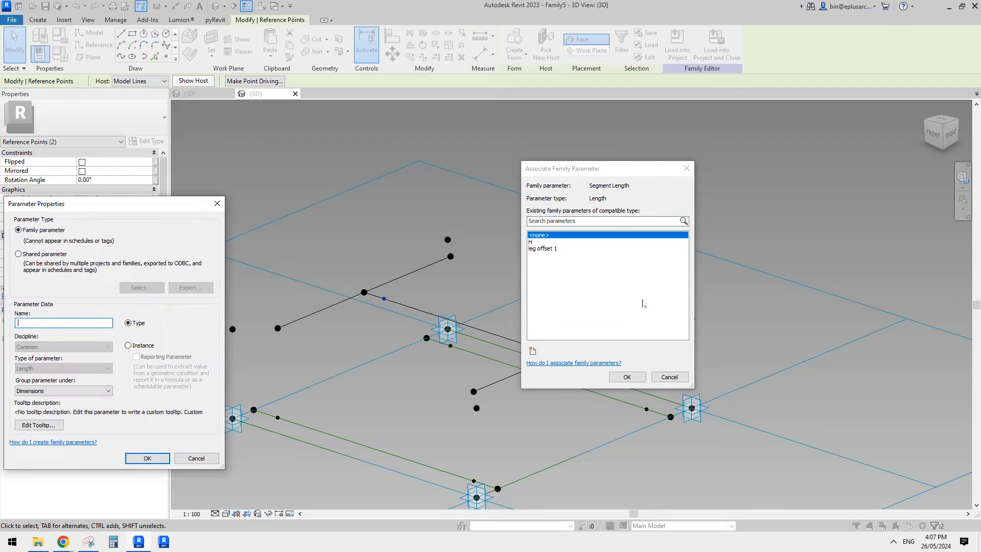
{"action": "key", "text": "Caps_Lock"}
{"action": "type", "text": "ml"}
{"action": "type", "text": "d of"}
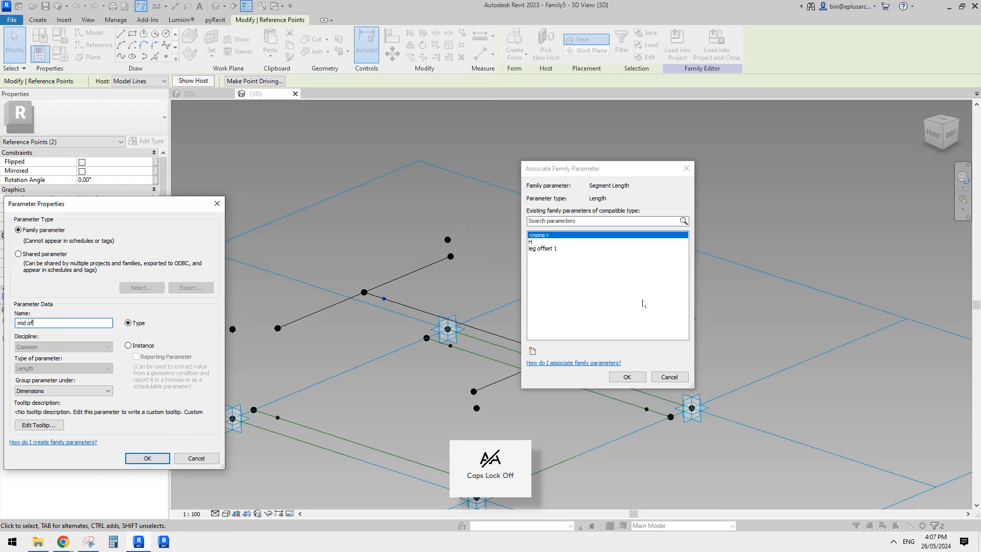
{"action": "type", "text": "fset"}
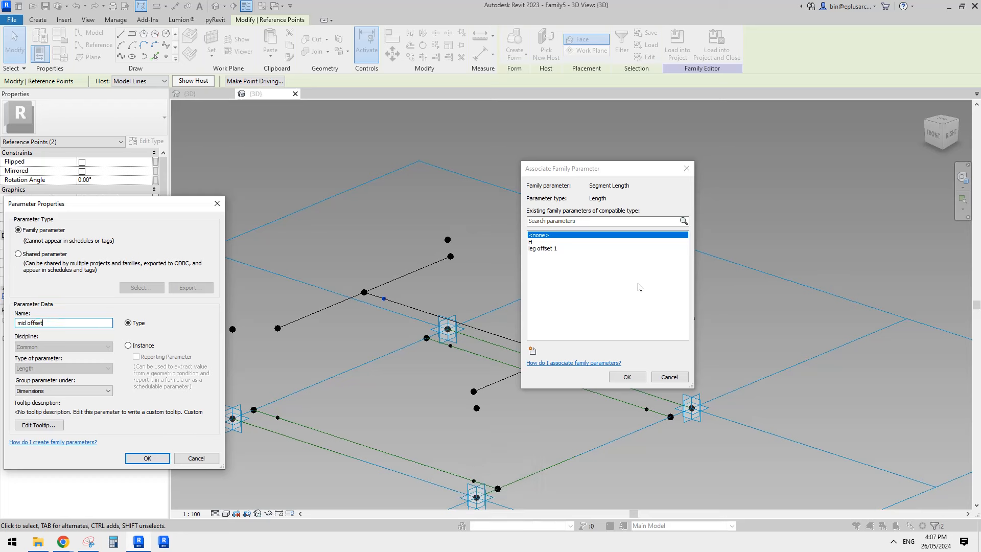
{"action": "key", "text": "Caps_Lock"}
{"action": "type", "text": "H"}
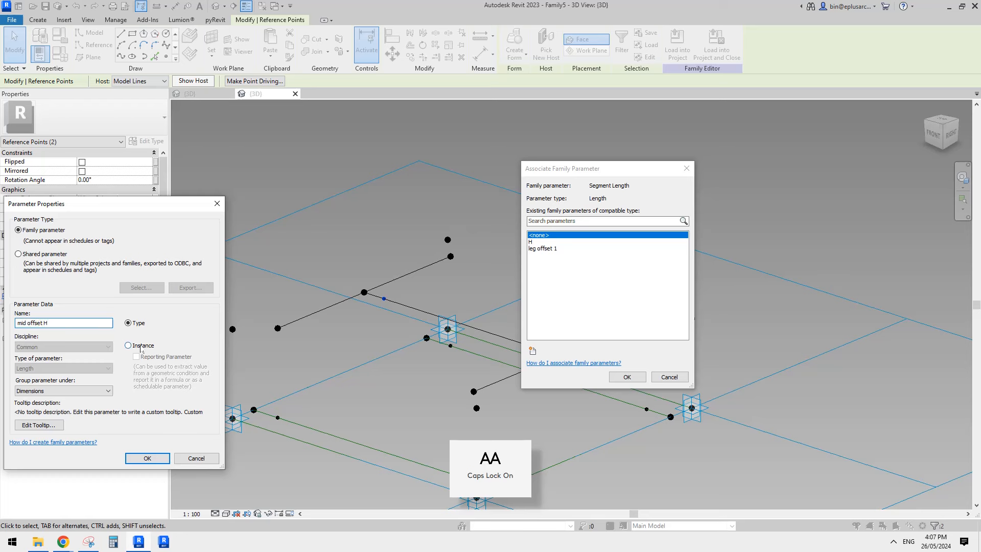
{"action": "left_click", "coordinate": [149, 458]}
{"action": "left_click", "coordinate": [615, 377]}
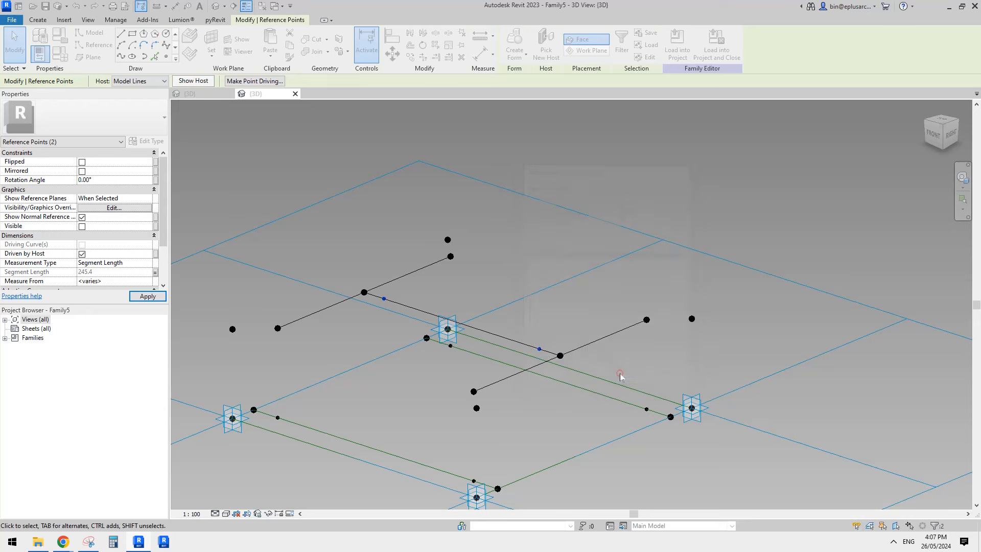
- Place a new reference point on each of the two middle-spline points, using each point's own plane as work plane
{"action": "left_click", "coordinate": [166, 56]}
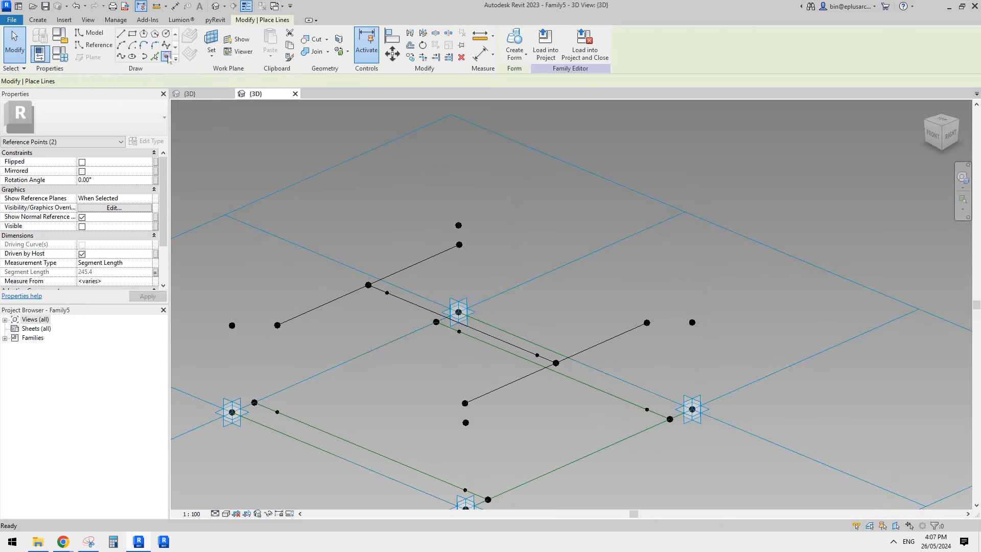
{"action": "key", "text": "Escape"}
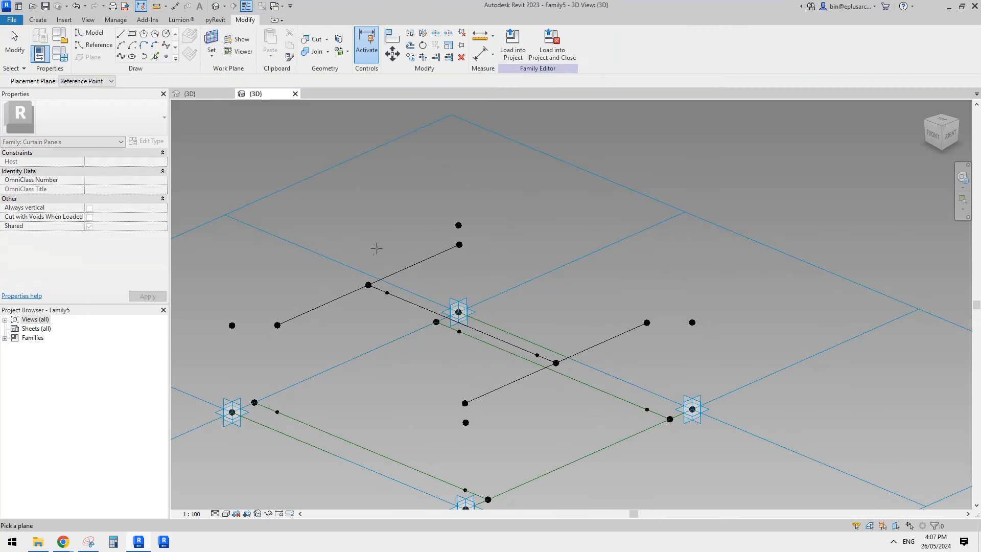
{"action": "key", "text": "Return"}
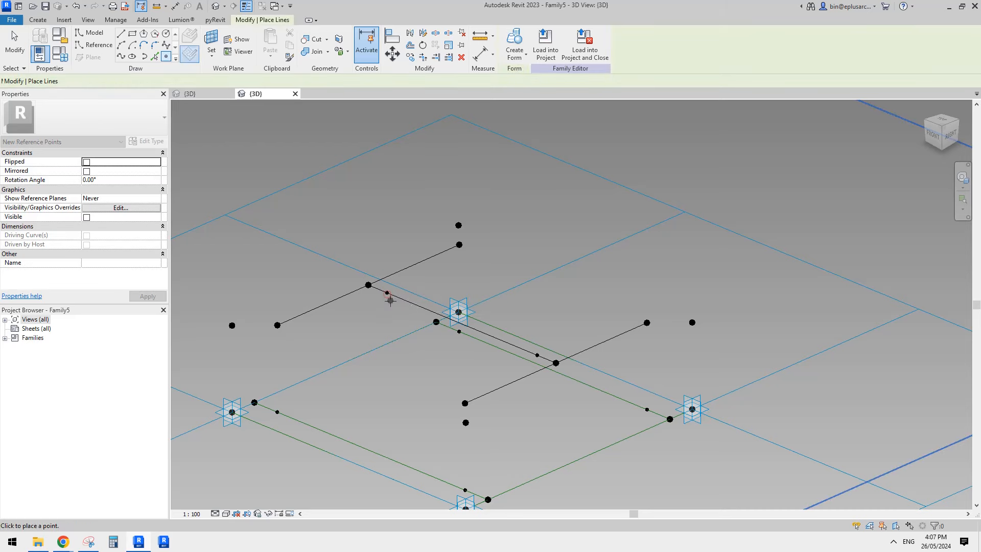
{"action": "left_click", "coordinate": [388, 293]}
{"action": "left_click", "coordinate": [527, 303]}
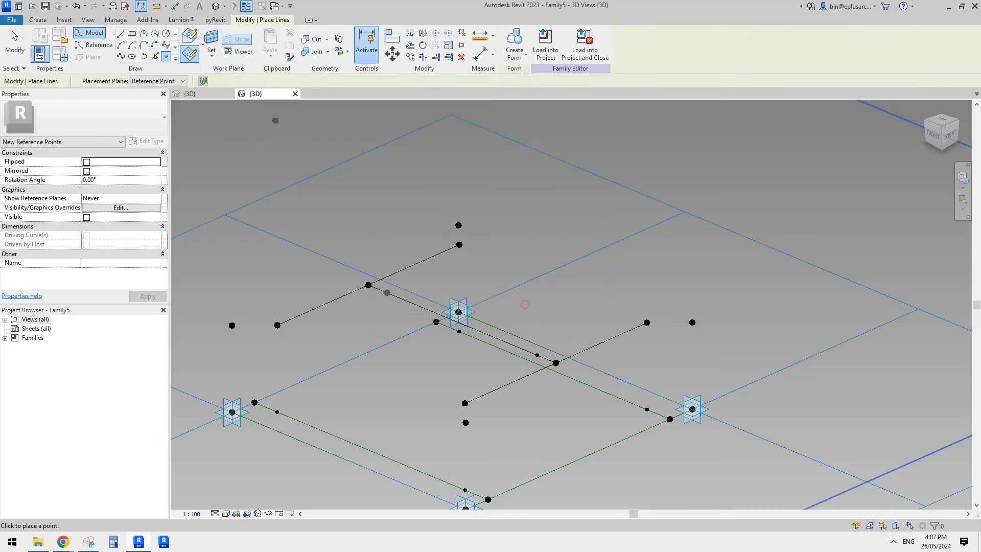
{"action": "key", "text": "Escape"}
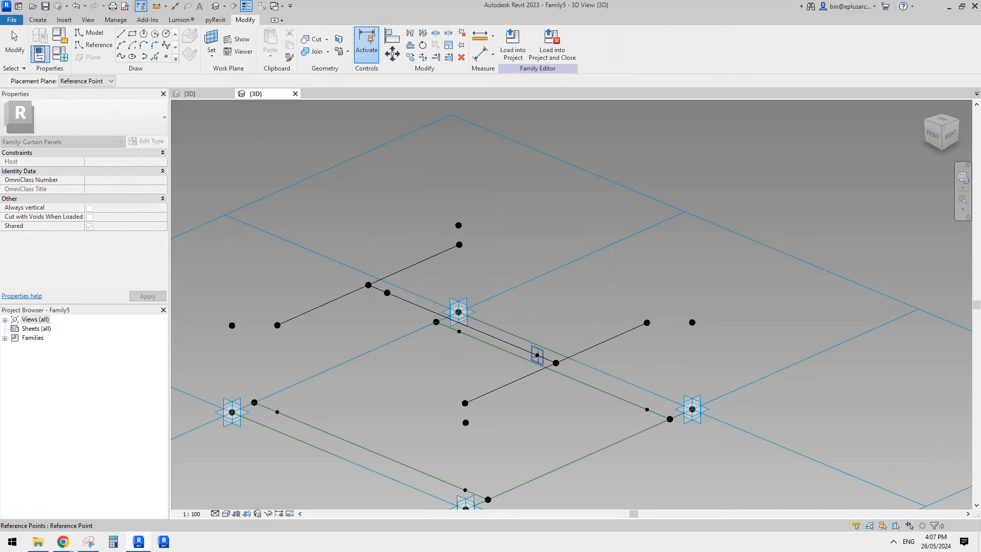
{"action": "key", "text": "Return"}
{"action": "left_click", "coordinate": [542, 361]}
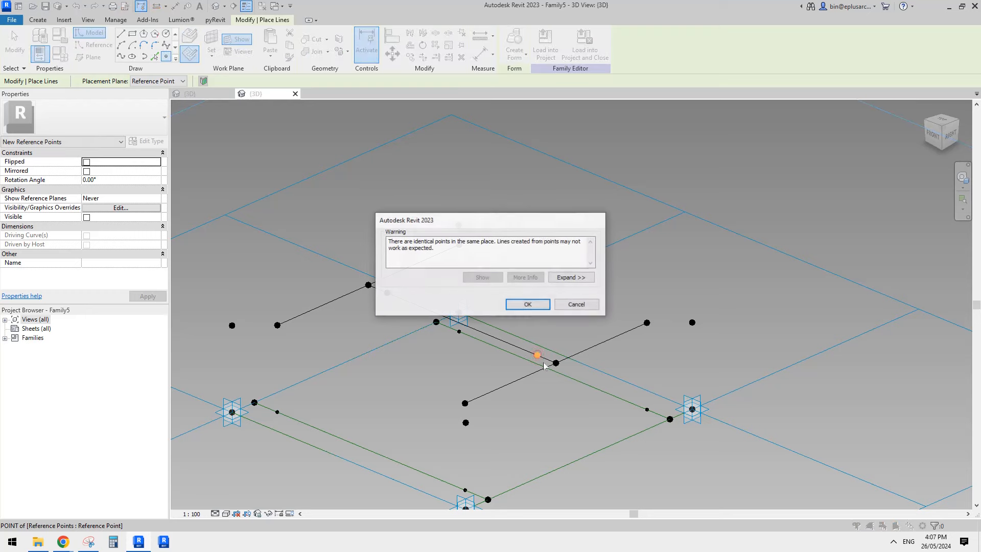
{"action": "left_click", "coordinate": [535, 307]}
- Select the two newly placed points on the middle spline and examine their Offset property
{"action": "middle_click_drag", "start_coordinate": [490, 349], "coordinate": [575, 326], "text": "shift"}
{"action": "key", "text": "Escape"}
{"action": "left_click", "coordinate": [549, 356]}
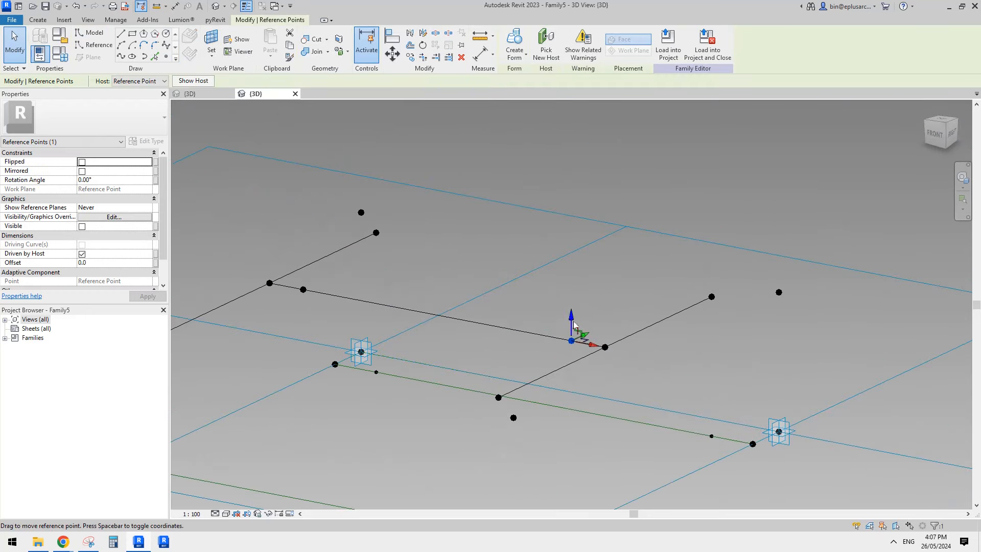
{"action": "left_click", "coordinate": [303, 289], "text": "ctrl"}
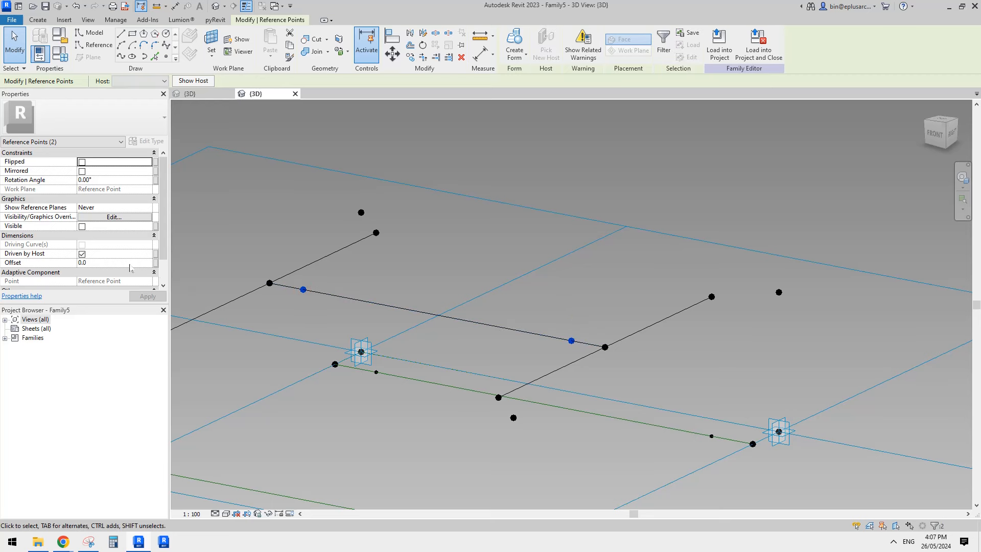
{"action": "scroll", "coordinate": [129, 268], "scroll_direction": "down", "scroll_amount": 1}
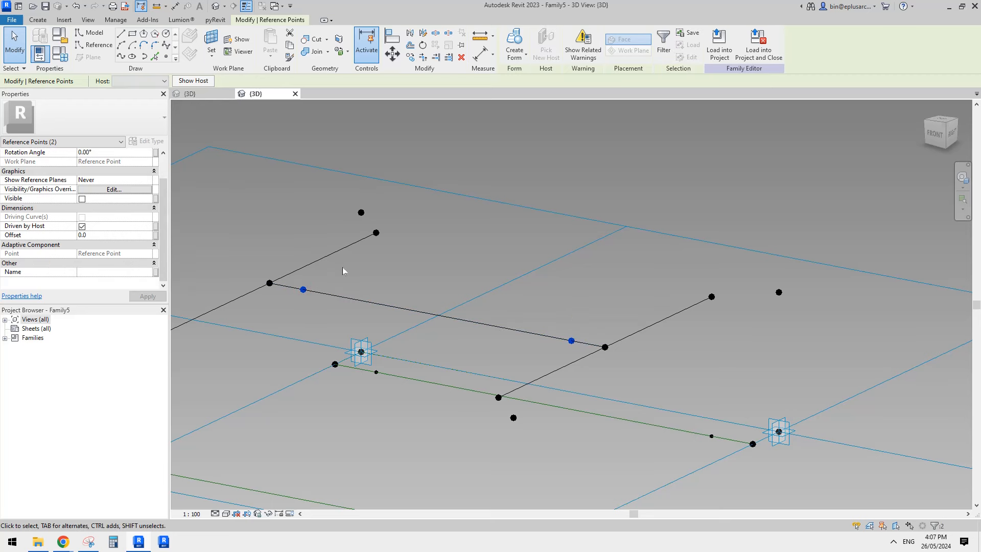
{"action": "left_click", "coordinate": [430, 287]}
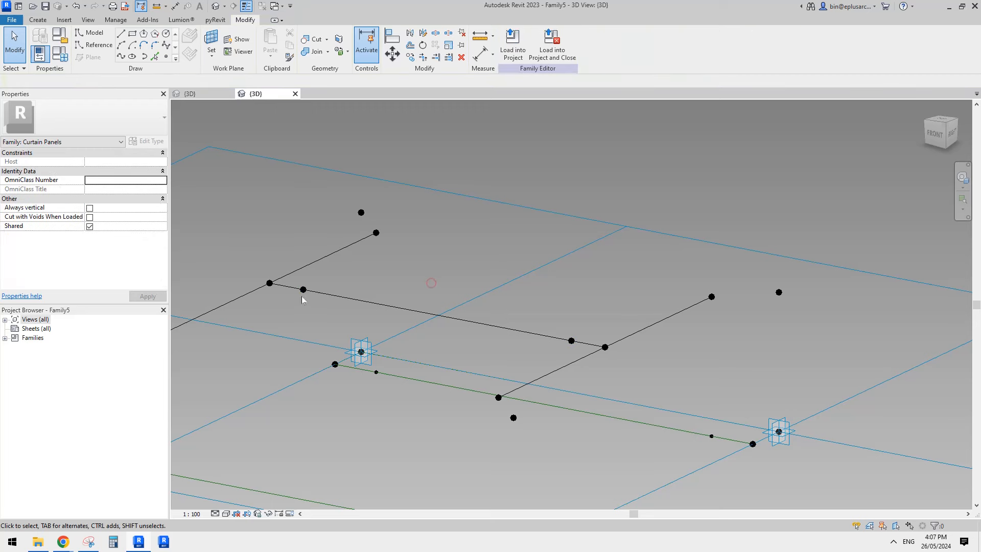
- Raise the new point near the left end of the middle spline to an offset of about 134.2 and reselect it
{"action": "left_click", "coordinate": [304, 290]}
{"action": "scroll", "coordinate": [105, 273], "scroll_direction": "down", "scroll_amount": 1}
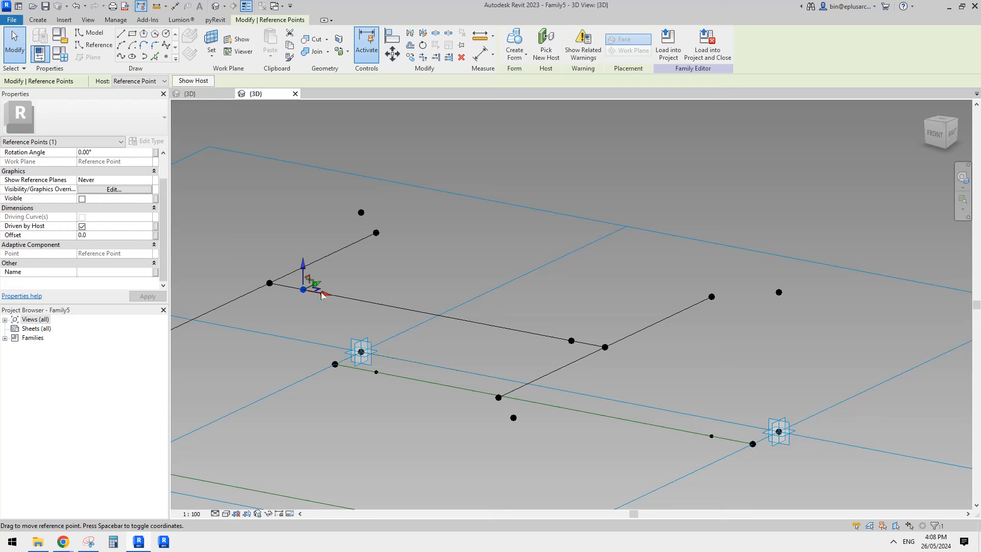
{"action": "left_click_drag", "start_coordinate": [322, 295], "coordinate": [374, 283]}
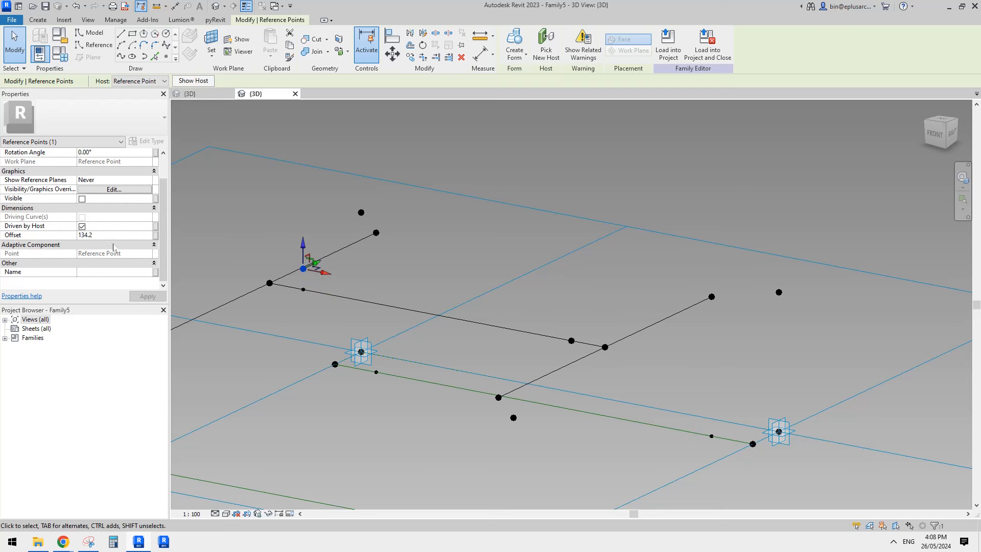
{"action": "left_click", "coordinate": [390, 270]}
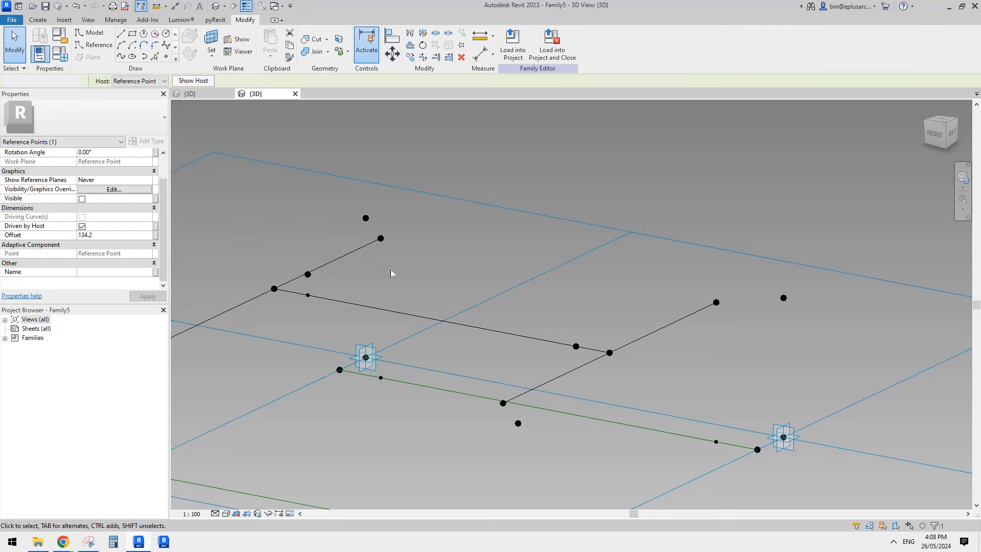
{"action": "left_click", "coordinate": [308, 279]}
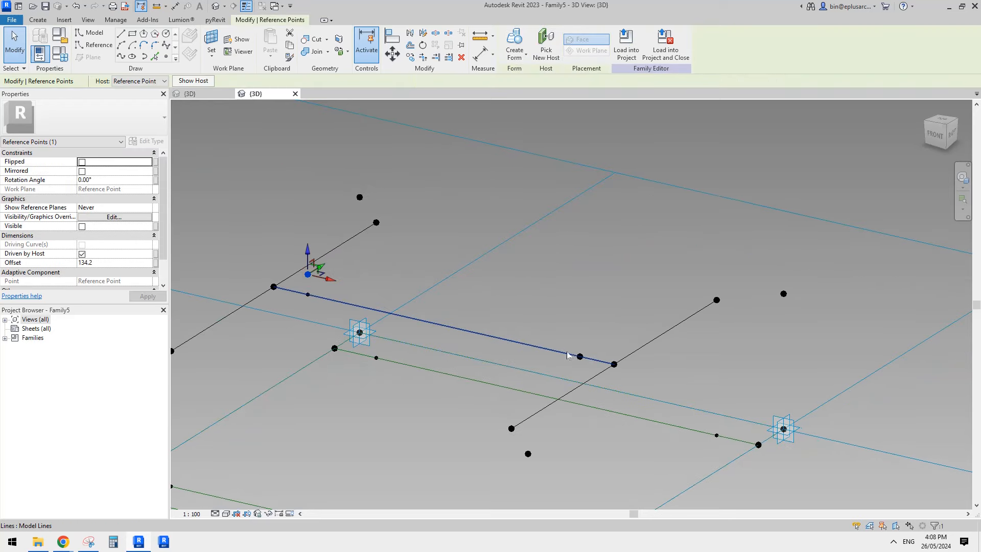
- Raise the new point near the right end of the middle spline to an offset of about 112.6, then delete both raised points
{"action": "left_click", "coordinate": [580, 356]}
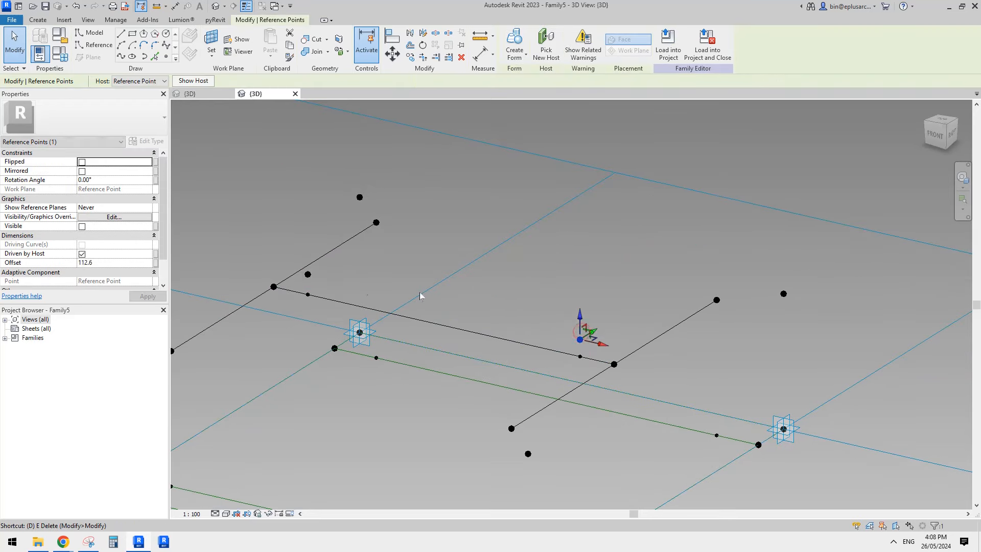
{"action": "left_click", "coordinate": [308, 275]}
{"action": "left_click", "coordinate": [355, 271]}
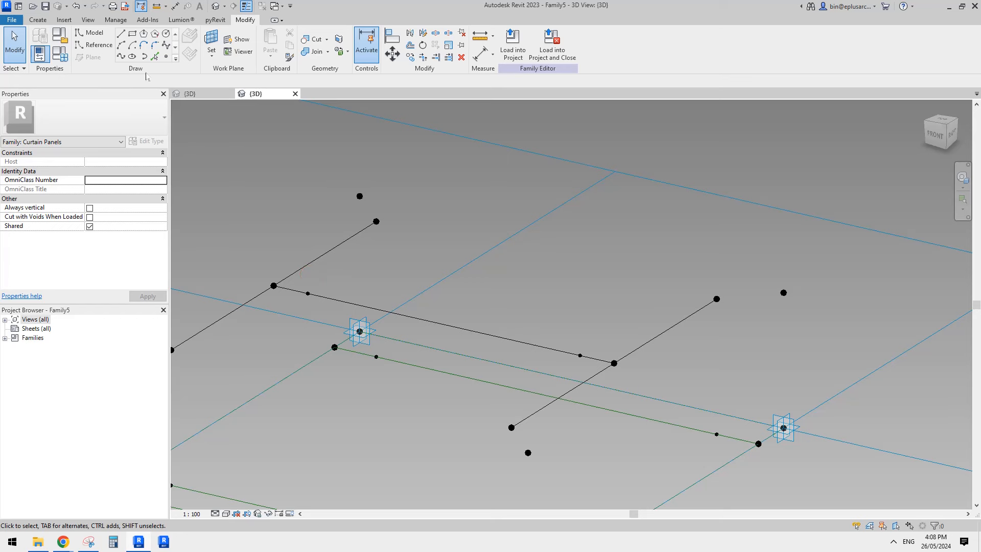
- Place a new reference point on the hosted point near the left end of the middle spline, using that point's own plane as work plane
{"action": "left_click", "coordinate": [166, 57]}
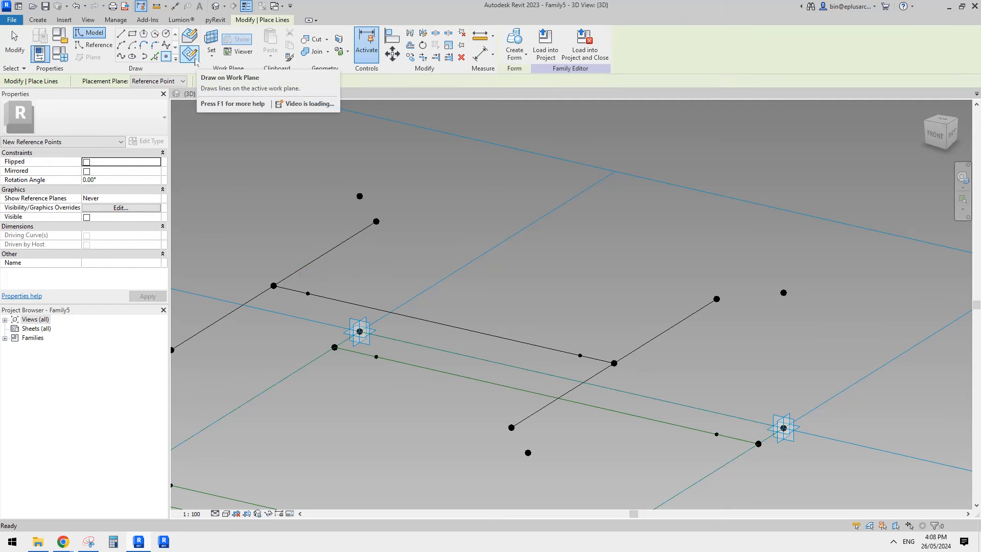
{"action": "middle_click_drag", "start_coordinate": [252, 171], "coordinate": [257, 175], "text": "shift"}
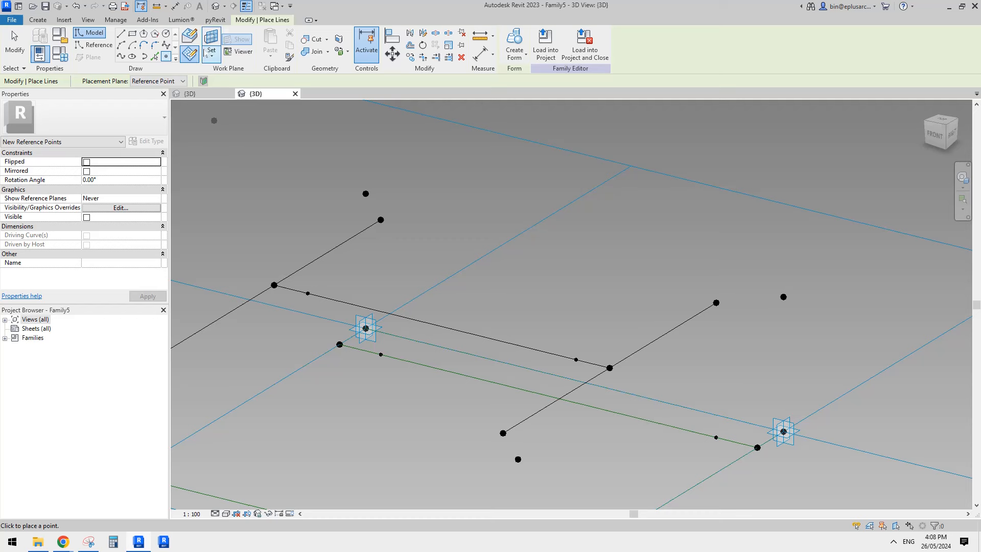
{"action": "key", "text": "Escape"}
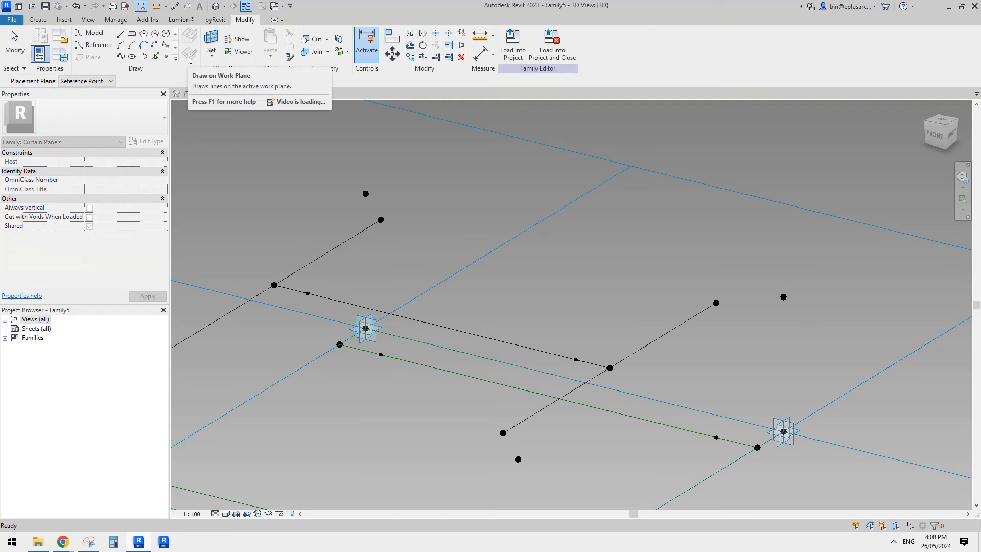
{"action": "left_click", "coordinate": [209, 45]}
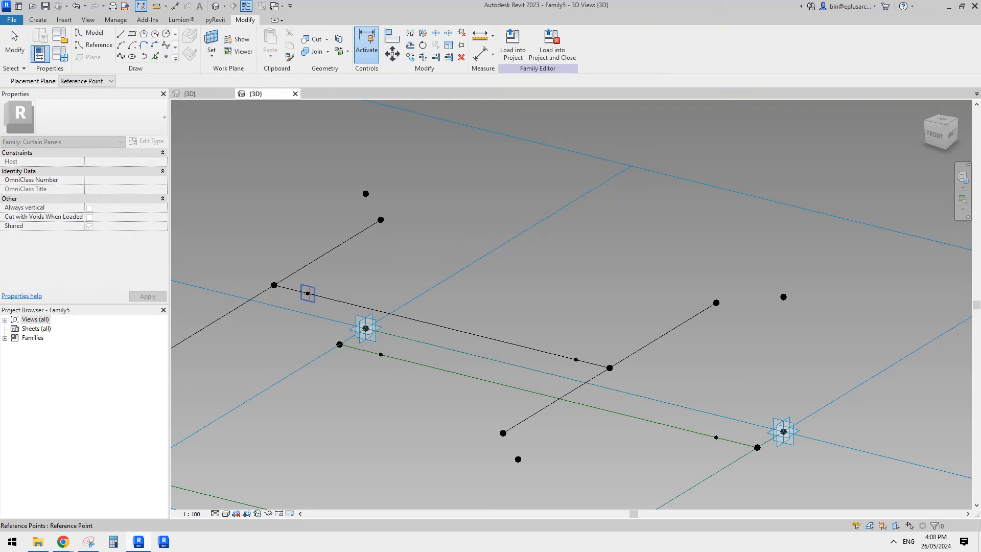
{"action": "left_click", "coordinate": [308, 293]}
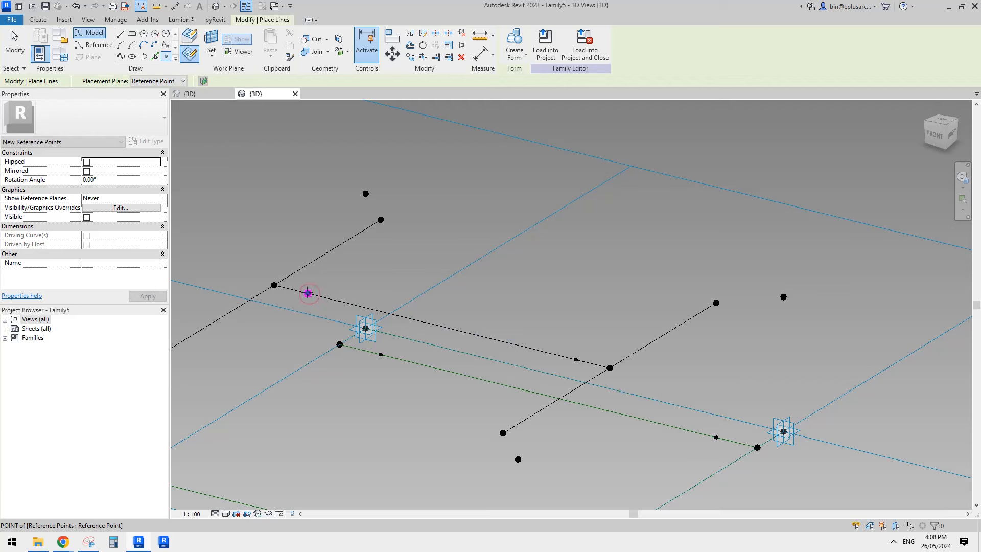
{"action": "left_click", "coordinate": [308, 293]}
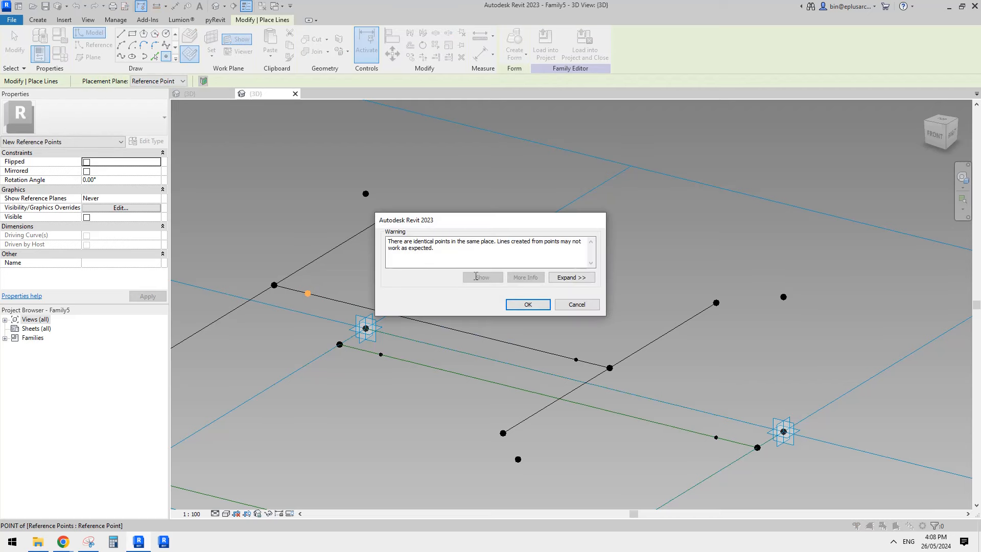
{"action": "left_click", "coordinate": [528, 305]}
{"action": "key", "text": "Escape"}
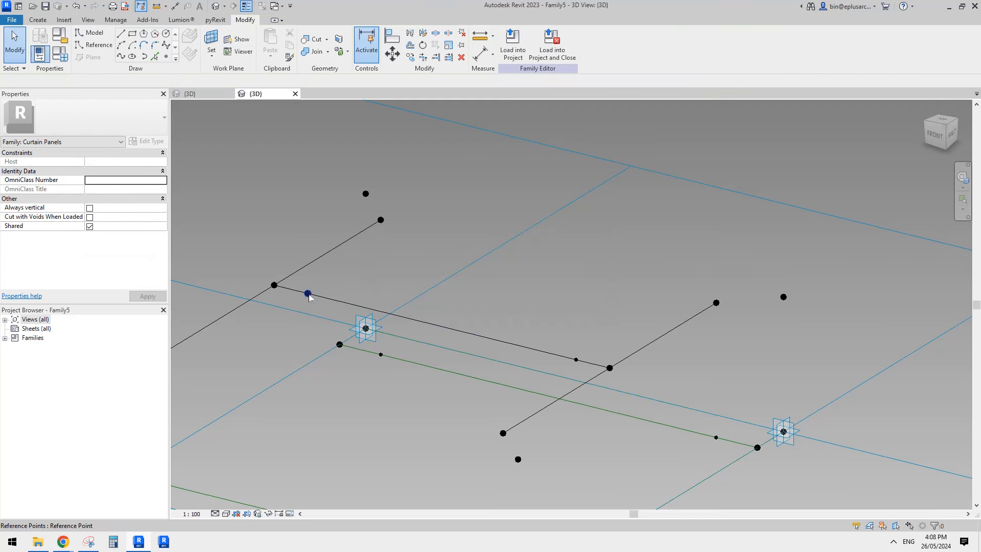
- Raise the new point near the left end of the middle spline to an offset of about 81.1
{"action": "left_click", "coordinate": [308, 294]}
{"action": "scroll", "coordinate": [147, 267], "scroll_direction": "down", "scroll_amount": 2}
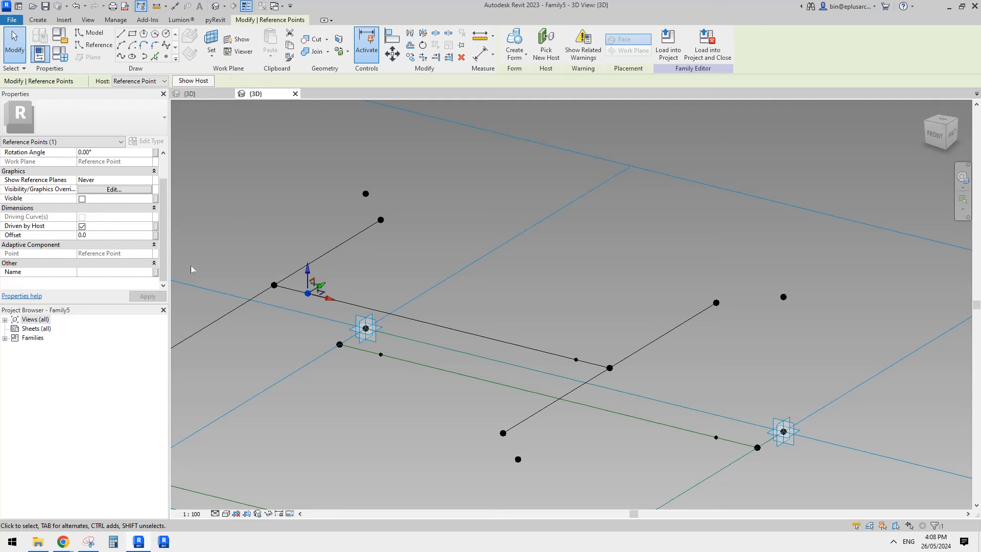
{"action": "middle_click_drag", "start_coordinate": [353, 271], "coordinate": [312, 274], "text": "shift"}
{"action": "left_click_drag", "start_coordinate": [309, 270], "coordinate": [311, 257]}
{"action": "middle_click_drag", "start_coordinate": [315, 263], "coordinate": [366, 267], "text": "shift"}
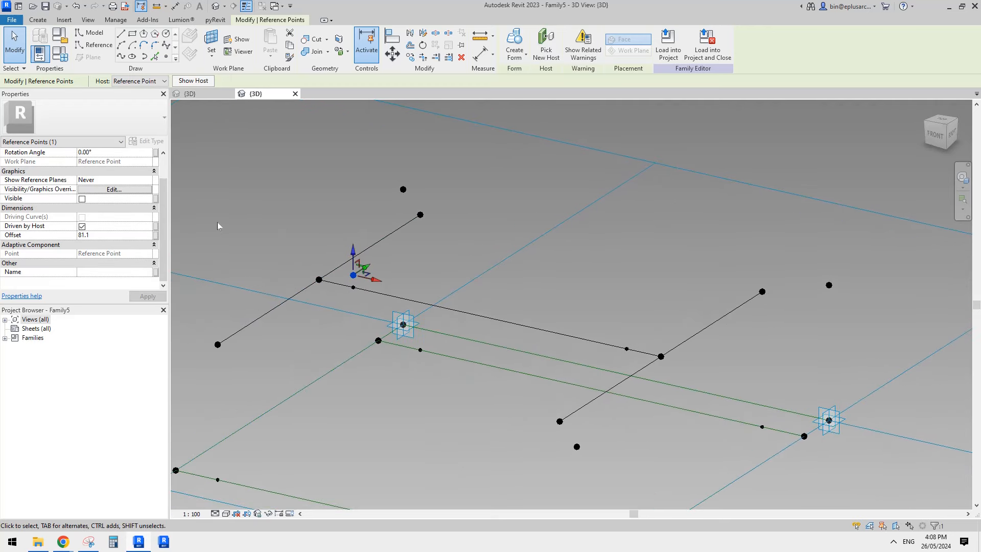
- Examine the properties of the left hosted point on the middle spline and of the raised point above it
{"action": "middle_click_drag", "start_coordinate": [217, 223], "coordinate": [360, 243], "text": "shift"}
{"action": "scroll", "coordinate": [391, 266], "scroll_direction": "up", "scroll_amount": 2}
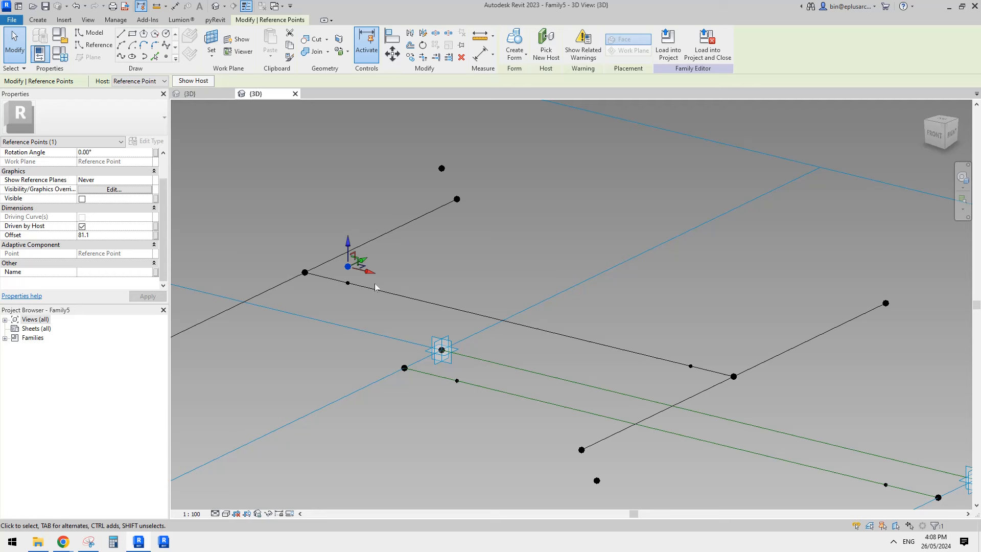
{"action": "key", "text": "Escape"}
{"action": "left_click", "coordinate": [347, 289]}
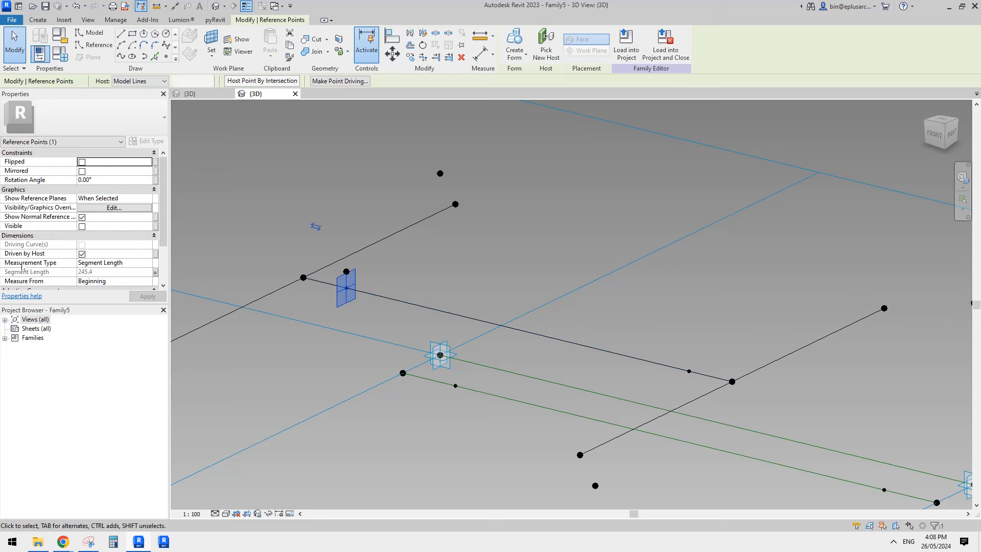
{"action": "key", "text": "Escape"}
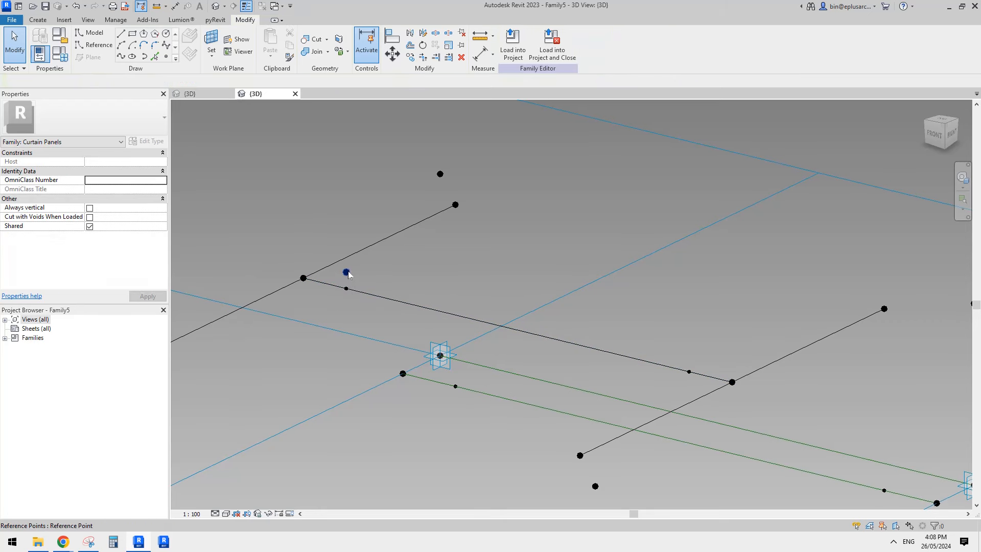
{"action": "left_click", "coordinate": [346, 272]}
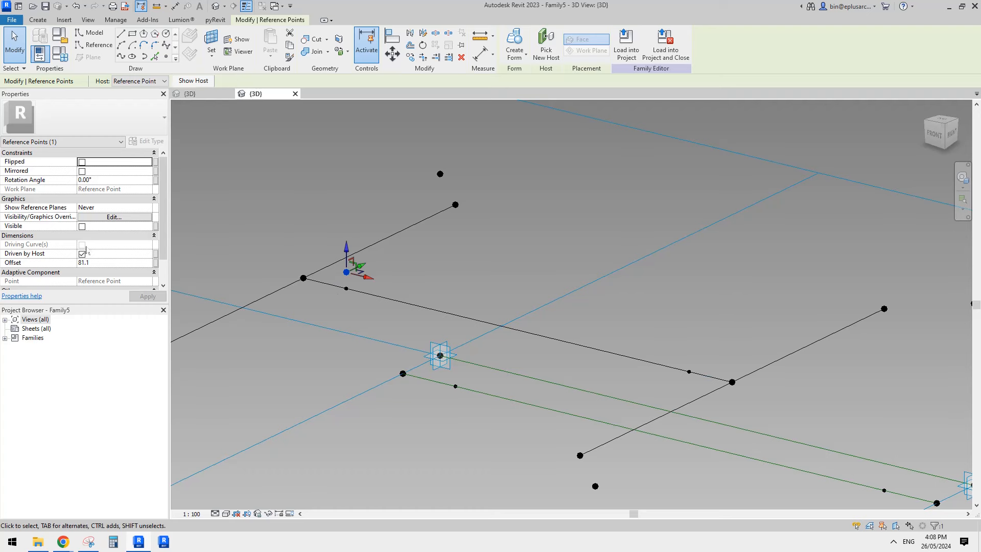
- Place a new reference point on the hosted point near the right end of the middle spline
{"action": "middle_click_drag", "start_coordinate": [515, 270], "coordinate": [472, 290], "text": "shift"}
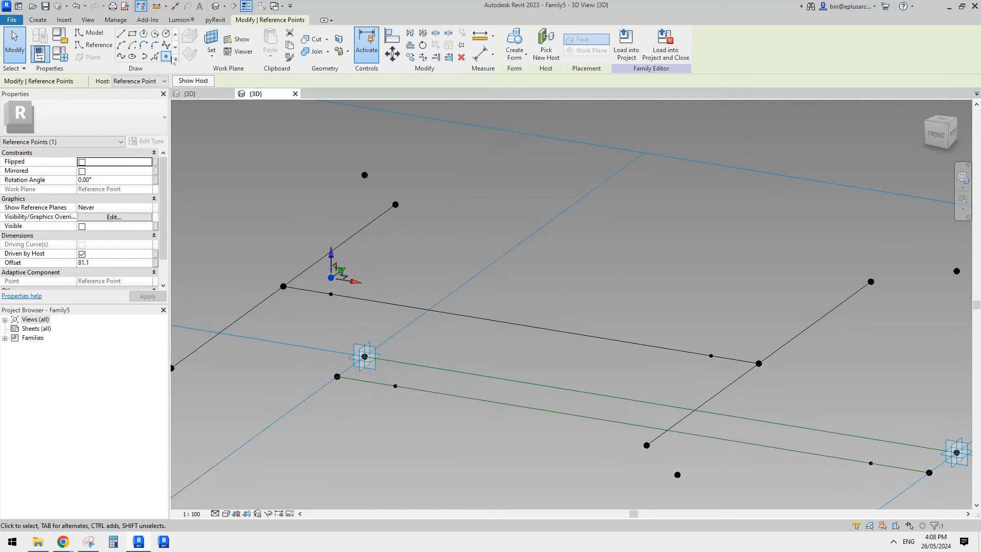
{"action": "left_click", "coordinate": [211, 44]}
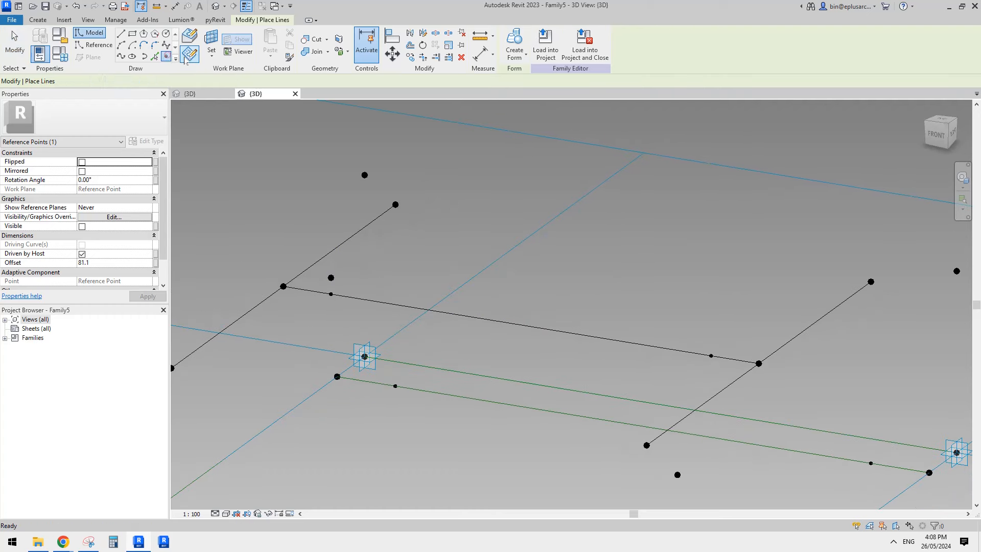
{"action": "left_click", "coordinate": [711, 355]}
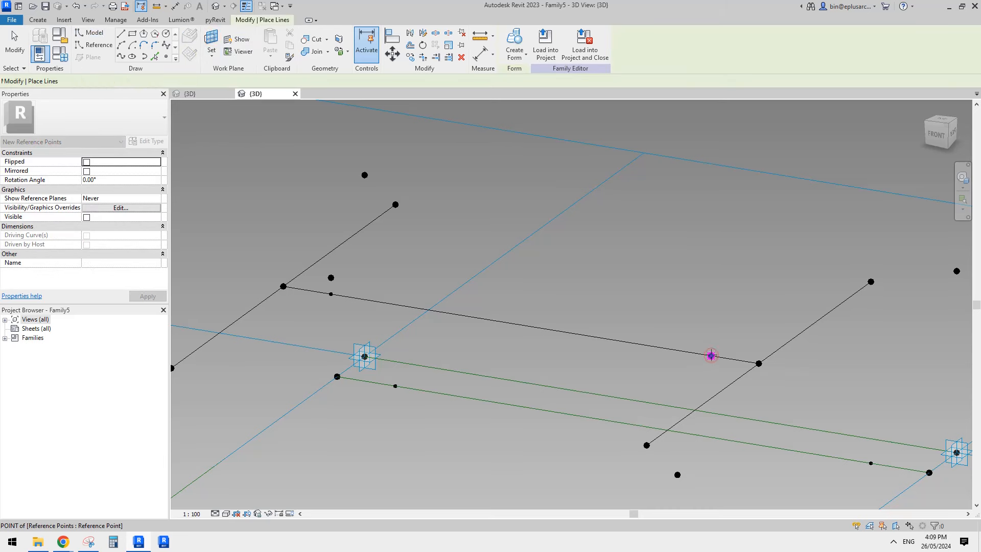
{"action": "left_click", "coordinate": [711, 355]}
{"action": "left_click", "coordinate": [528, 304]}
{"action": "key", "text": "Escape"}
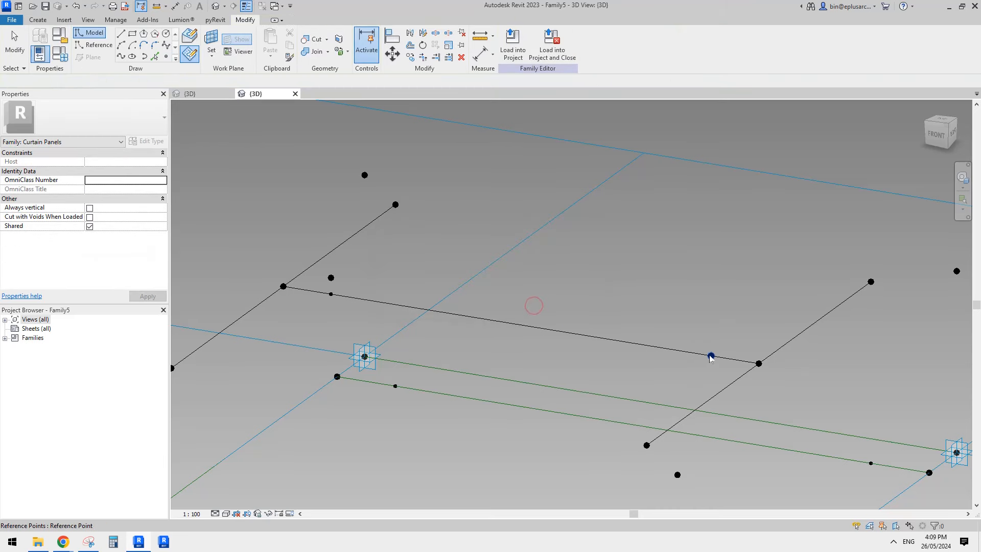
- Raise the new right-hand point to an offset of about 77.7 and check its Offset property together with the left raised point
{"action": "left_click", "coordinate": [711, 356]}
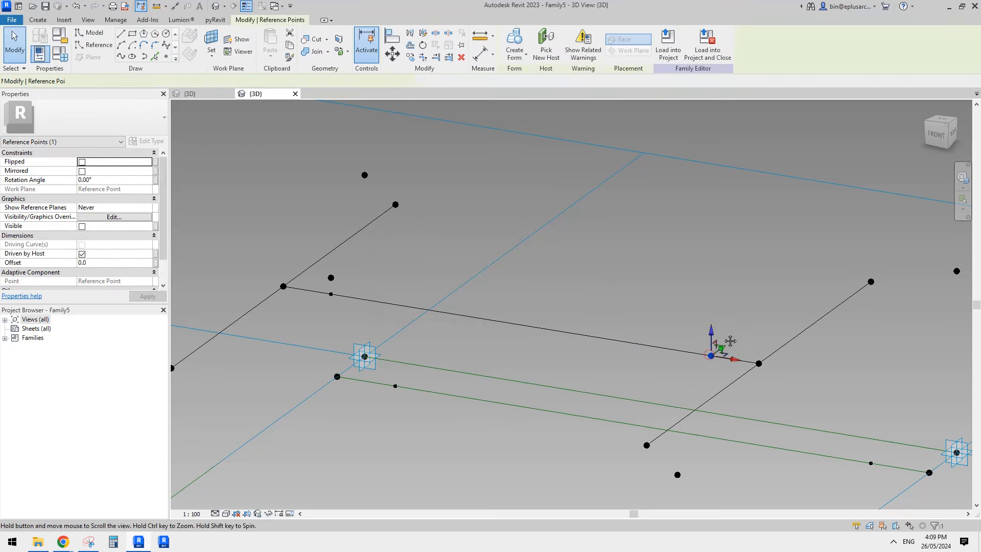
{"action": "left_click", "coordinate": [331, 278], "text": "ctrl"}
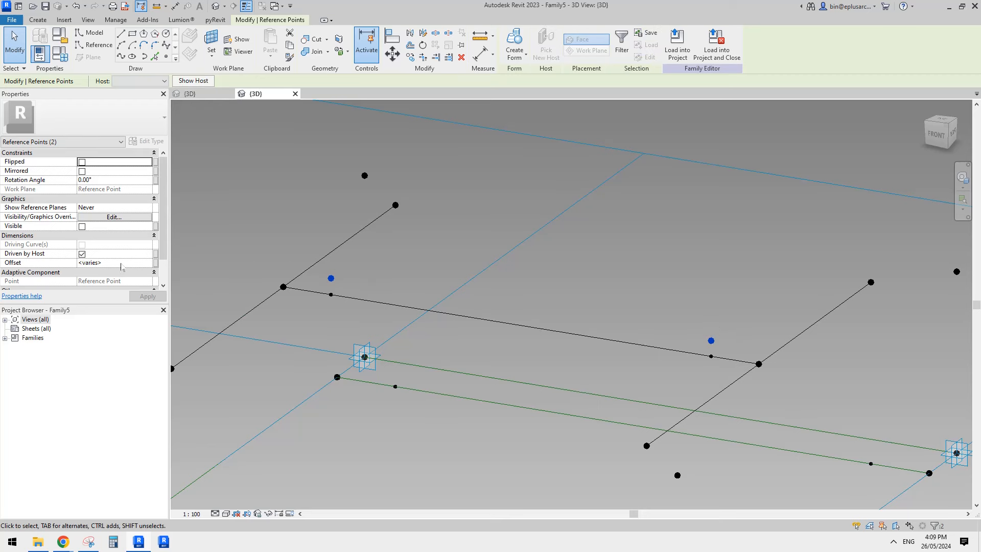
{"action": "left_click", "coordinate": [354, 255]}
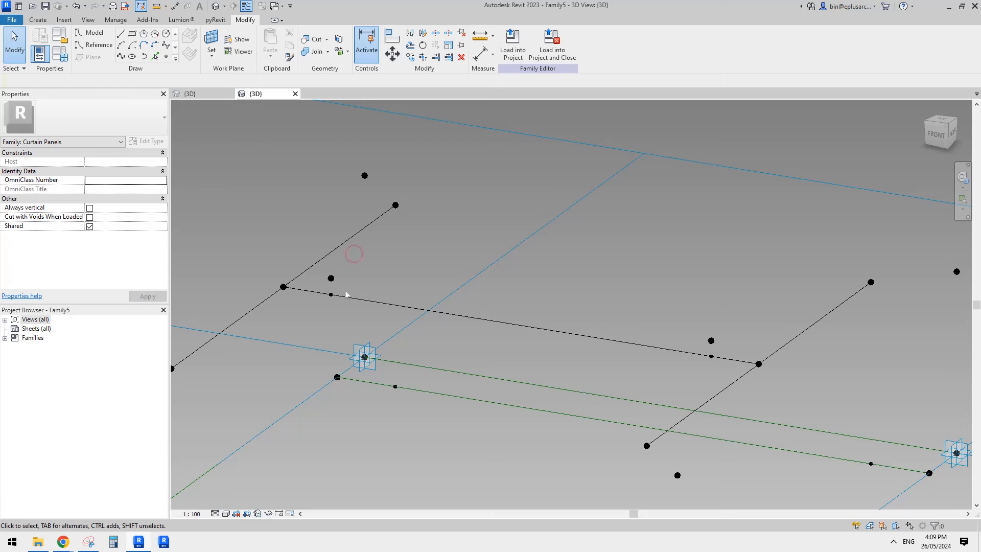
- Set the Rotation Angle of both hosted points on the middle spline to 180° so their offset points flip below it
{"action": "left_click", "coordinate": [332, 295]}
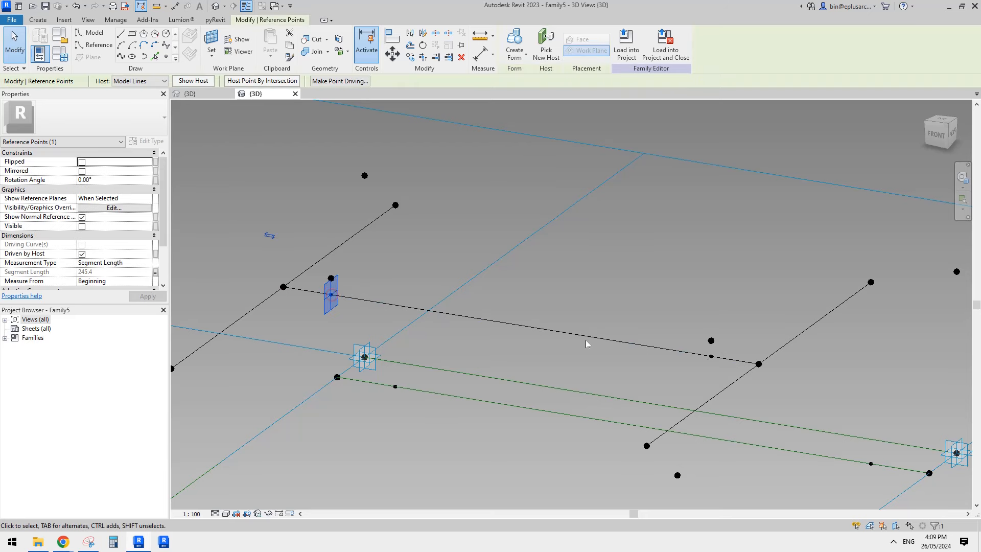
{"action": "left_click", "coordinate": [711, 357], "text": "ctrl"}
{"action": "left_click", "coordinate": [113, 180]}
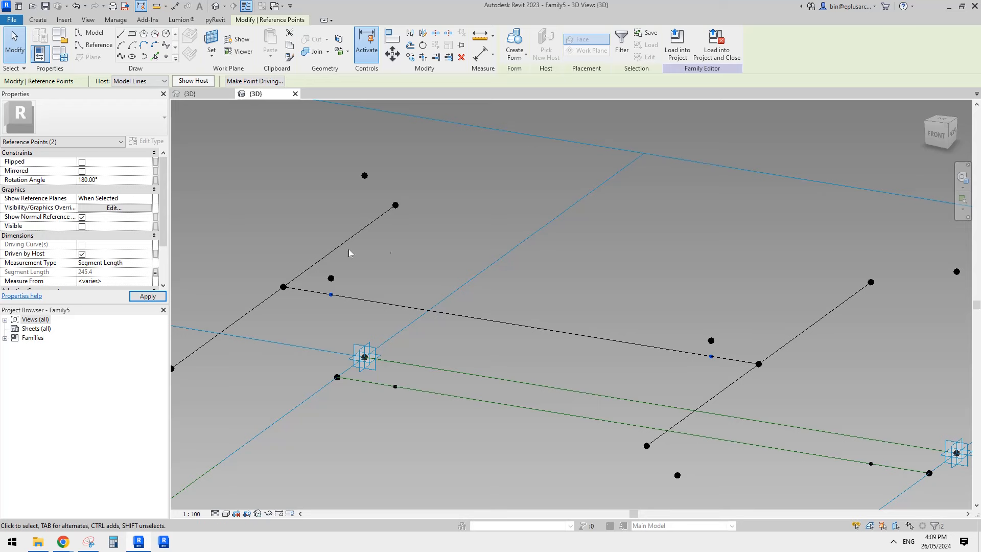
{"action": "middle_click_drag", "start_coordinate": [732, 379], "coordinate": [729, 346]}
{"action": "left_click", "coordinate": [726, 344]}
- Create a type parameter named "mid offset V" and associate it with the Offset of both points below the middle spline
{"action": "left_click", "coordinate": [709, 338]}
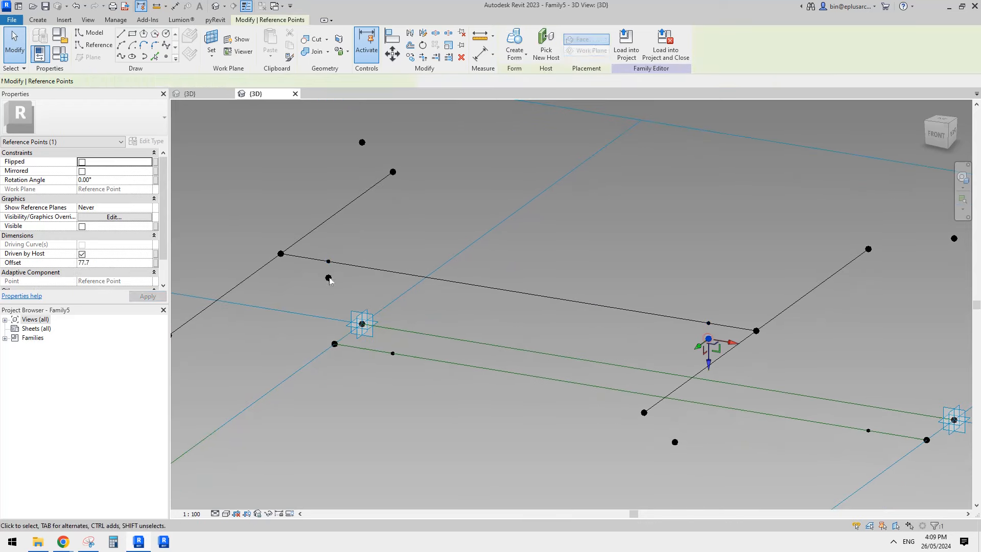
{"action": "left_click", "coordinate": [328, 278], "text": "ctrl"}
{"action": "left_click", "coordinate": [155, 263]}
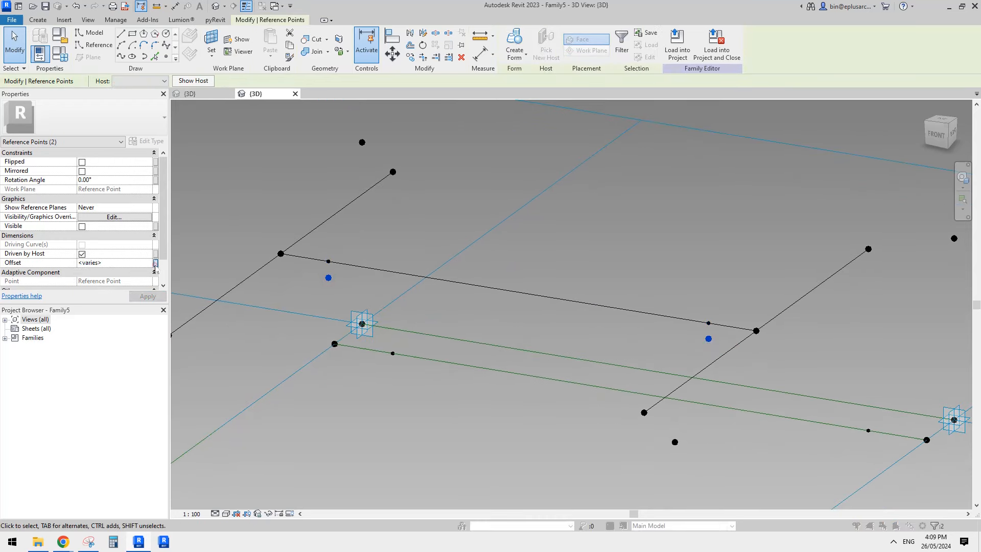
{"action": "left_click", "coordinate": [533, 352]}
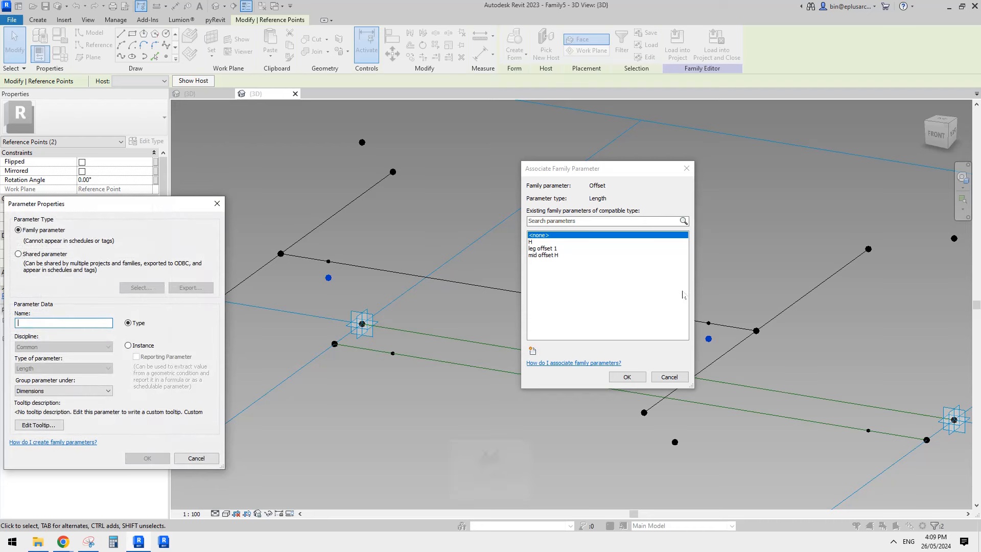
{"action": "type", "text": "mid offset"}
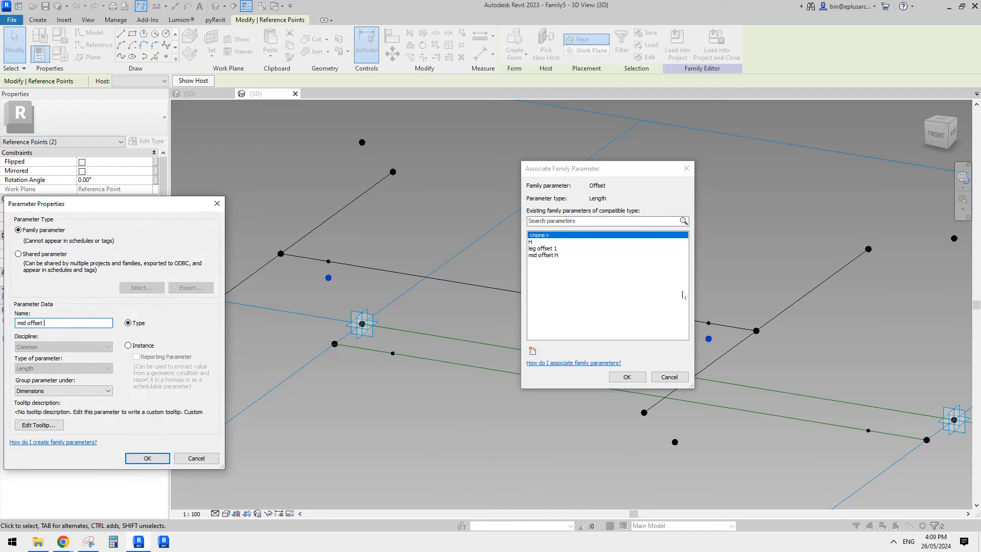
{"action": "key", "text": "Caps_Lock"}
{"action": "left_click", "coordinate": [147, 458]}
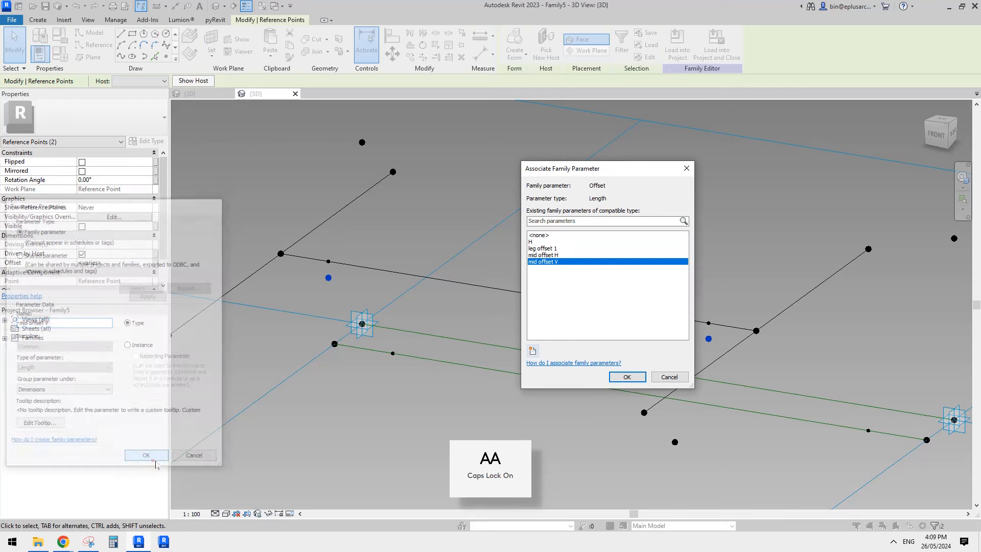
{"action": "left_click", "coordinate": [627, 377]}
- Draw a spline through the two offset points below the middle spline
{"action": "middle_click_drag", "start_coordinate": [629, 379], "coordinate": [460, 270], "text": "shift"}
{"action": "scroll", "coordinate": [480, 312], "scroll_direction": "down", "scroll_amount": 1}
{"action": "left_click", "coordinate": [410, 254]}
{"action": "scroll", "coordinate": [409, 254], "scroll_direction": "down", "scroll_amount": 1}
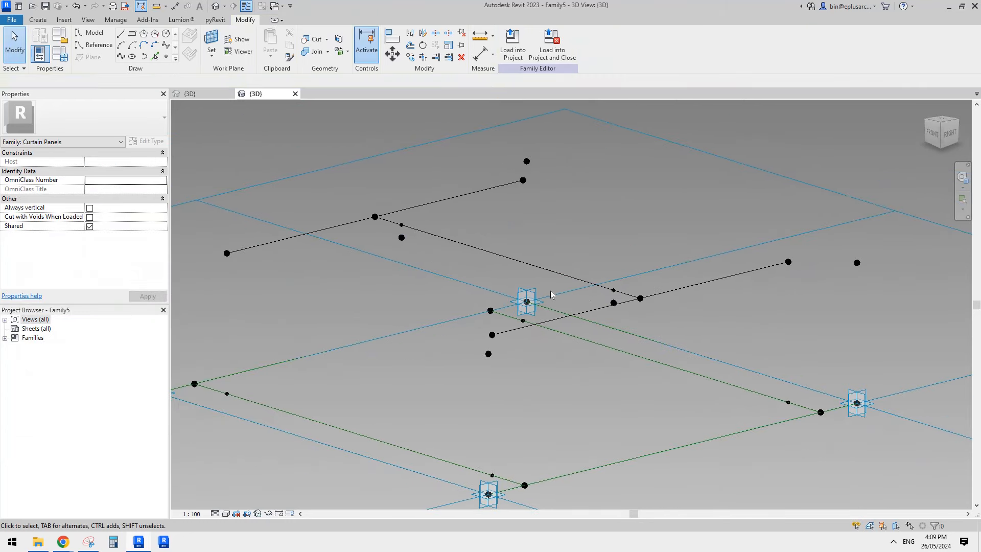
{"action": "middle_click_drag", "start_coordinate": [550, 292], "coordinate": [509, 291], "text": "shift"}
{"action": "left_click", "coordinate": [362, 252]}
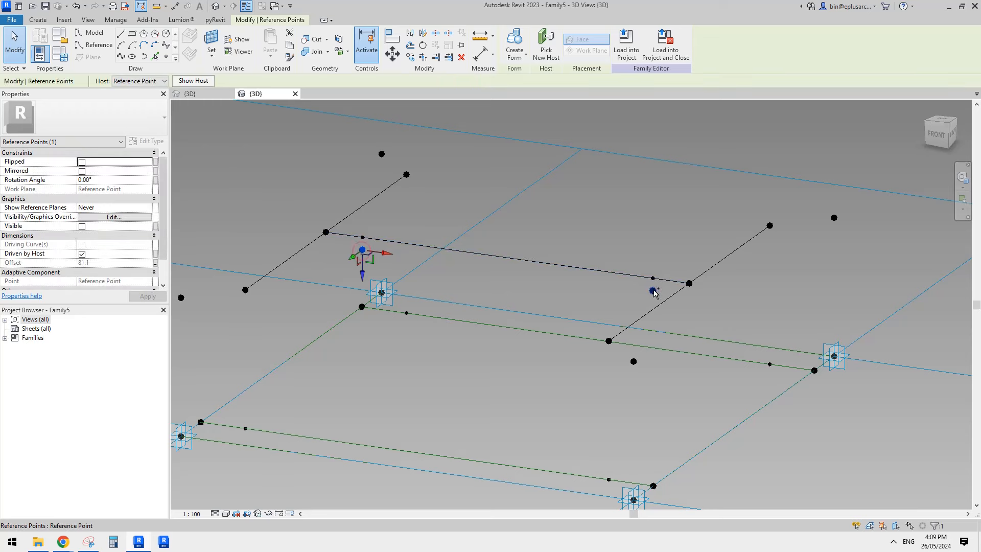
{"action": "left_click", "coordinate": [653, 291], "text": "ctrl"}
{"action": "left_click", "coordinate": [121, 57]}
{"action": "scroll", "coordinate": [434, 182], "scroll_direction": "down", "scroll_amount": 1}
{"action": "middle_click_drag", "start_coordinate": [439, 186], "coordinate": [465, 202], "text": "shift"}
{"action": "left_click", "coordinate": [432, 219]}
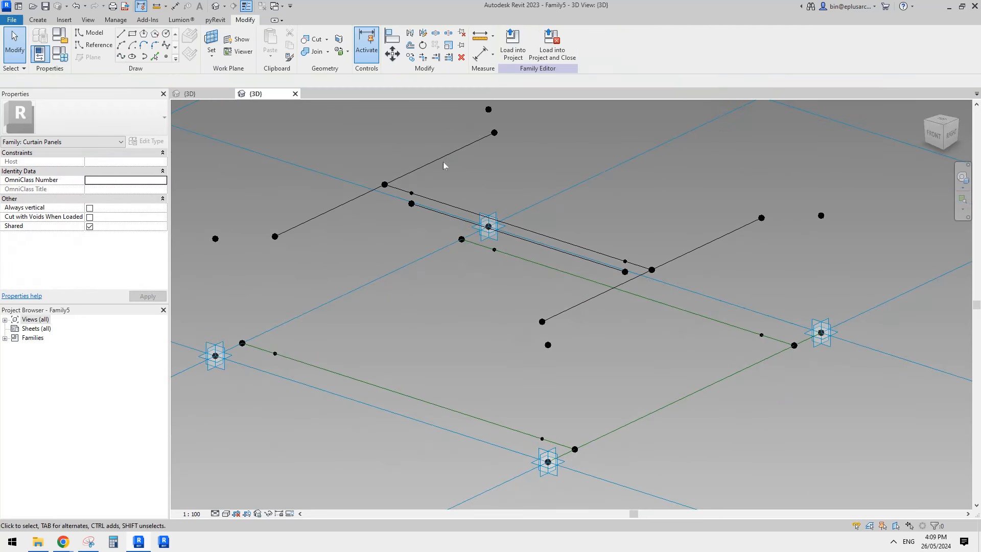
- Convert the two upper side splines and the original middle spline connecting them into reference lines
{"action": "left_click", "coordinate": [442, 160]}
{"action": "middle_click_drag", "start_coordinate": [442, 160], "coordinate": [464, 192], "text": "shift"}
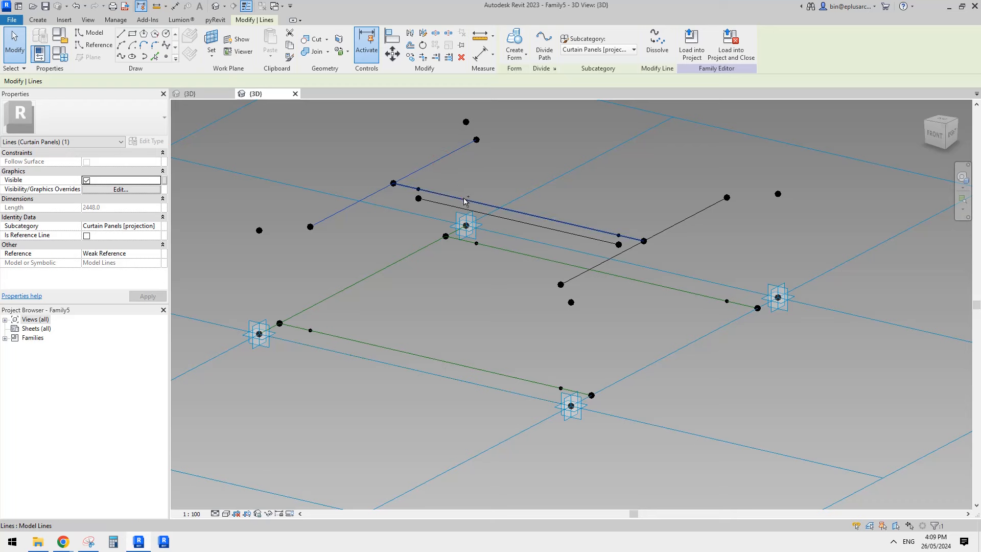
{"action": "left_click", "coordinate": [464, 199]}
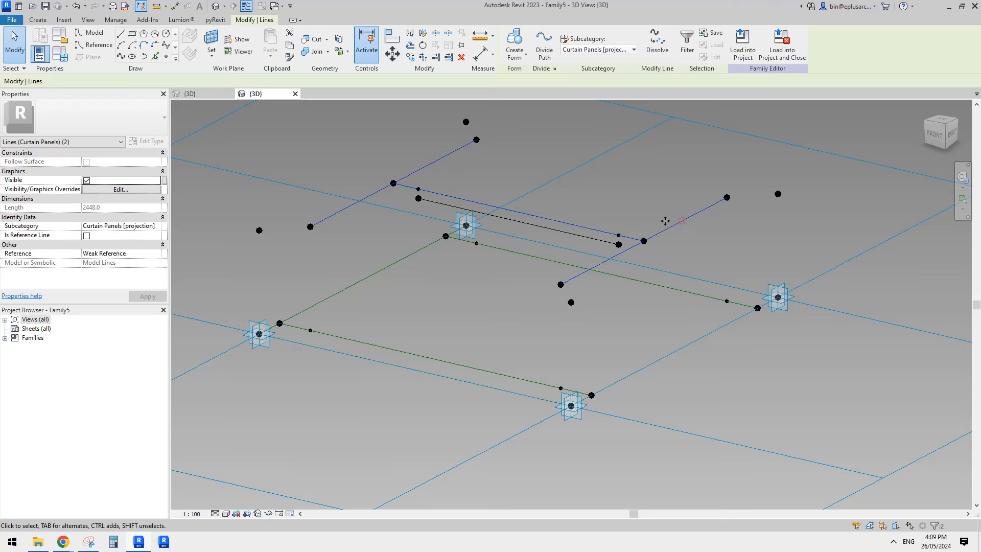
{"action": "left_click", "coordinate": [87, 237]}
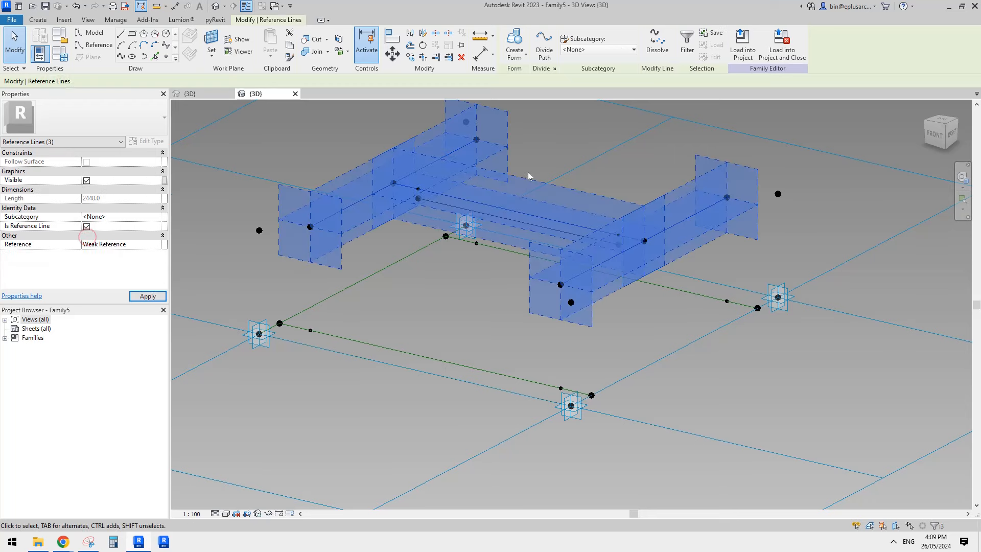
- Draw a spline leg from the right offset point below the middle spline down to the front base point on that side
{"action": "left_click", "coordinate": [529, 173]}
{"action": "scroll", "coordinate": [529, 173], "scroll_direction": "down", "scroll_amount": 1}
{"action": "mouse_move", "coordinate": [613, 195]}
{"action": "middle_mouse_down", "text": "shift"}
{"action": "mouse_move", "coordinate": [534, 240]}
{"action": "mouse_move", "coordinate": [570, 214]}
{"action": "mouse_move", "coordinate": [624, 213]}
{"action": "mouse_move", "coordinate": [622, 194]}
{"action": "middle_mouse_up", "text": "shift"}
{"action": "scroll", "coordinate": [616, 248], "scroll_direction": "up", "scroll_amount": 3}
{"action": "left_click", "coordinate": [621, 245]}
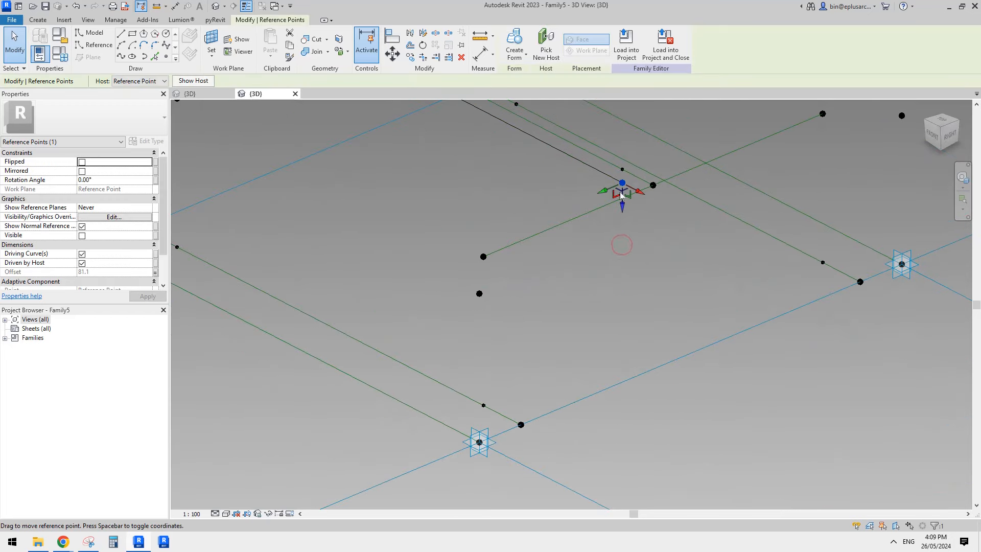
{"action": "left_click", "coordinate": [483, 405], "text": "ctrl"}
{"action": "scroll", "coordinate": [484, 406], "scroll_direction": "down", "scroll_amount": 1}
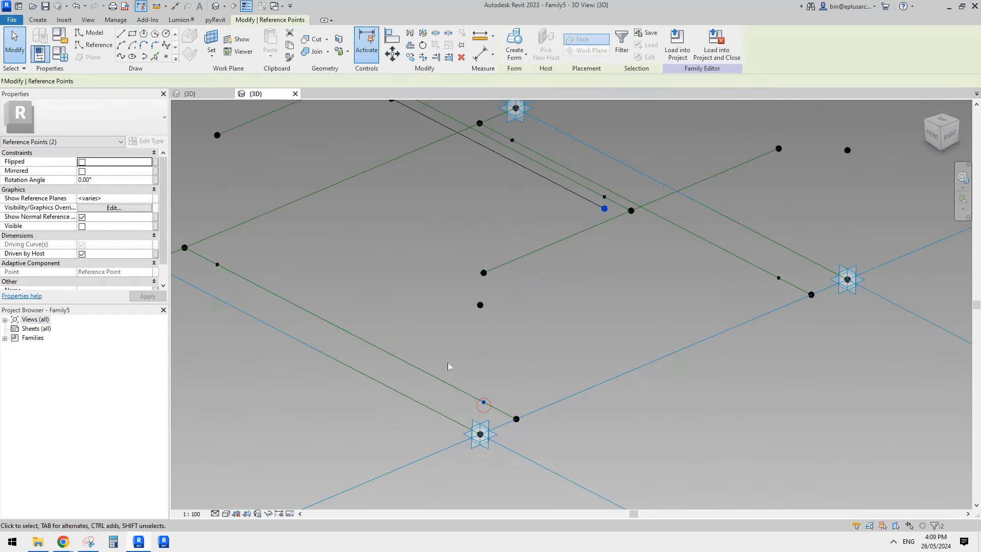
{"action": "left_click", "coordinate": [121, 56]}
{"action": "middle_click_drag", "start_coordinate": [654, 301], "coordinate": [629, 334]}
{"action": "key", "text": "Escape"}
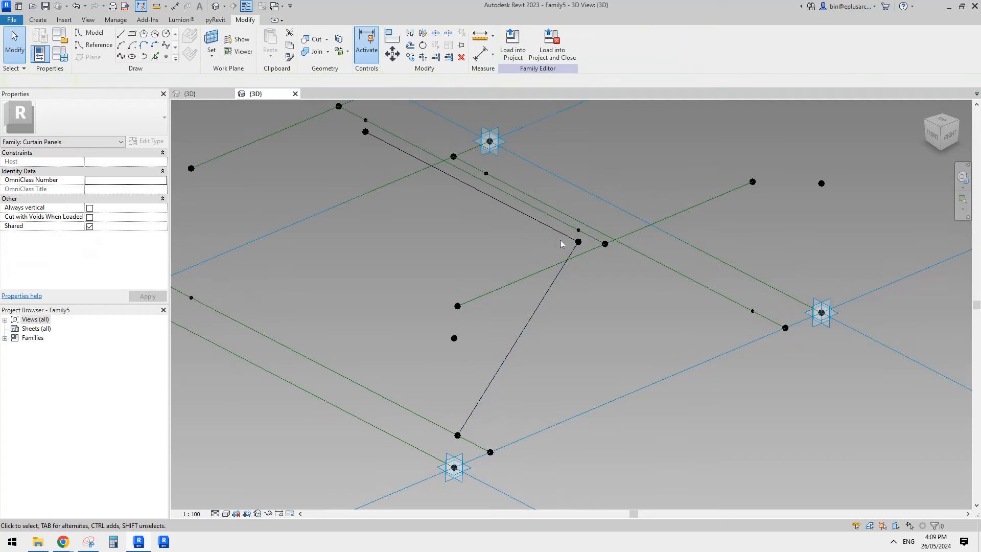
- Draw a second spline leg from the same right offset point down to the back base point on that side
{"action": "left_click", "coordinate": [580, 243]}
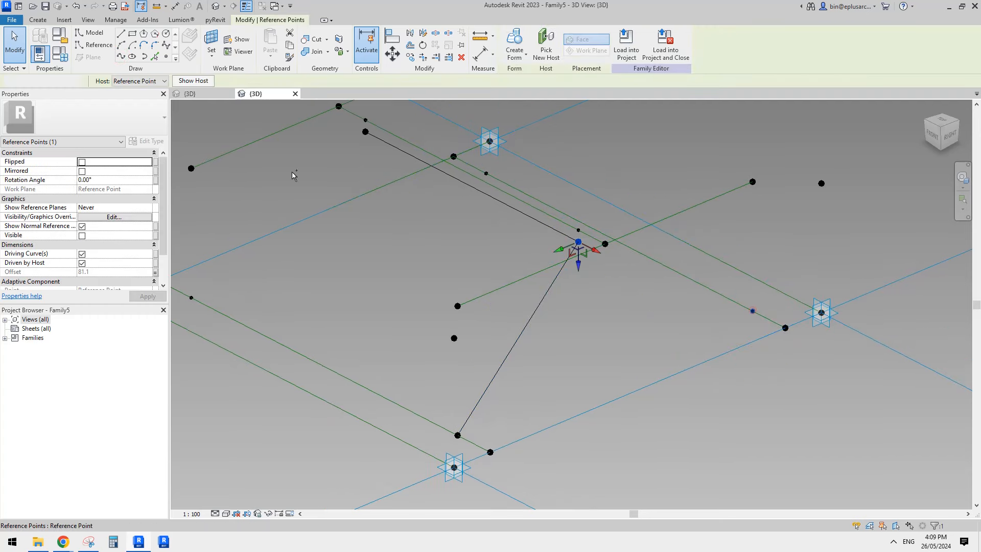
{"action": "left_click", "coordinate": [753, 311], "text": "ctrl"}
{"action": "middle_click_drag", "start_coordinate": [488, 205], "coordinate": [500, 346]}
{"action": "key", "text": "Escape"}
{"action": "scroll", "coordinate": [499, 346], "scroll_direction": "down", "scroll_amount": 1}
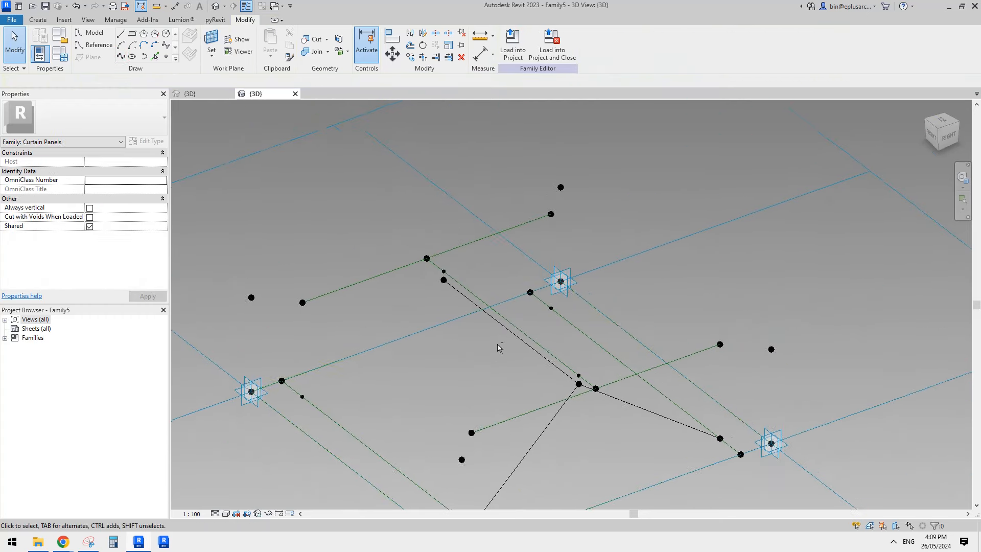
- Draw a spline leg from the left offset point below the middle spline down to the front base point on that side
{"action": "scroll", "coordinate": [468, 301], "scroll_direction": "up", "scroll_amount": 1}
{"action": "left_click", "coordinate": [436, 272]}
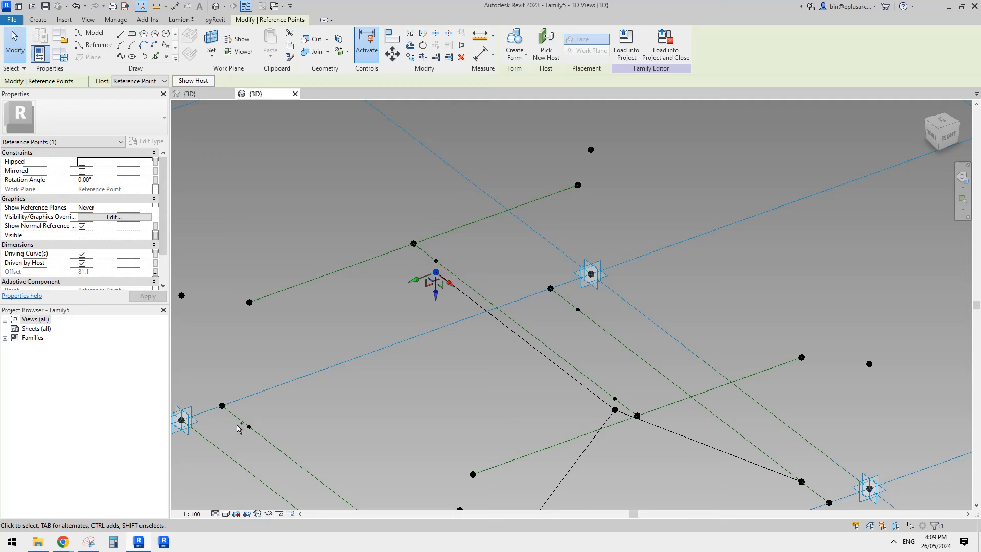
{"action": "left_click", "coordinate": [121, 55]}
{"action": "key", "text": "Escape"}
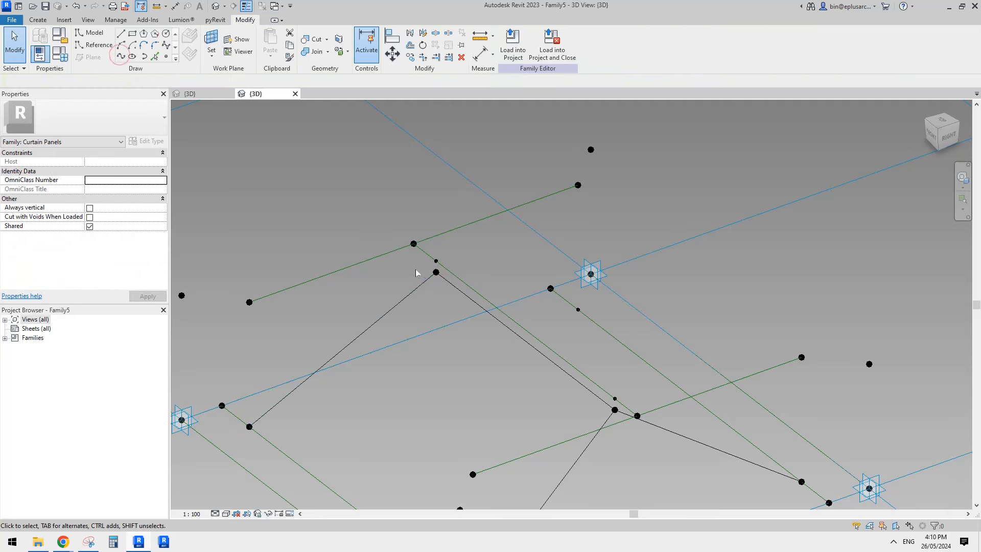
- Draw a second spline leg from the same left offset point down to the back base point on that side
{"action": "left_click_drag", "start_coordinate": [420, 269], "coordinate": [447, 279]}
{"action": "left_click", "coordinate": [578, 309], "text": "ctrl"}
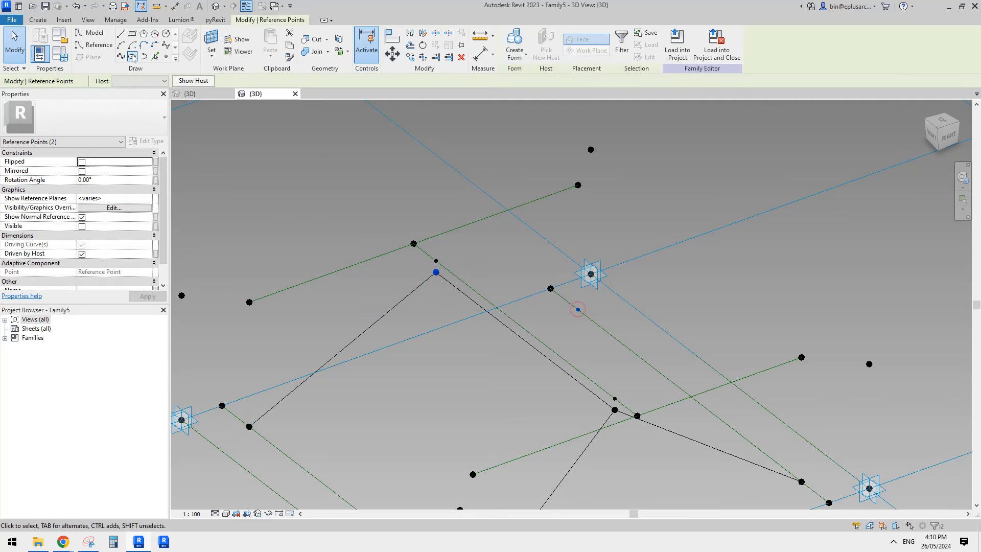
{"action": "scroll", "coordinate": [572, 242], "scroll_direction": "down", "scroll_amount": 1}
{"action": "middle_click_drag", "start_coordinate": [564, 288], "coordinate": [489, 251], "text": "shift"}
{"action": "key", "text": "Escape"}
- Connect the two front upper corner points with a spline and convert it into a reference line
{"action": "left_click", "coordinate": [329, 197]}
{"action": "middle_click_drag", "start_coordinate": [329, 197], "coordinate": [536, 329], "text": "shift"}
{"action": "left_click", "coordinate": [525, 331], "text": "ctrl"}
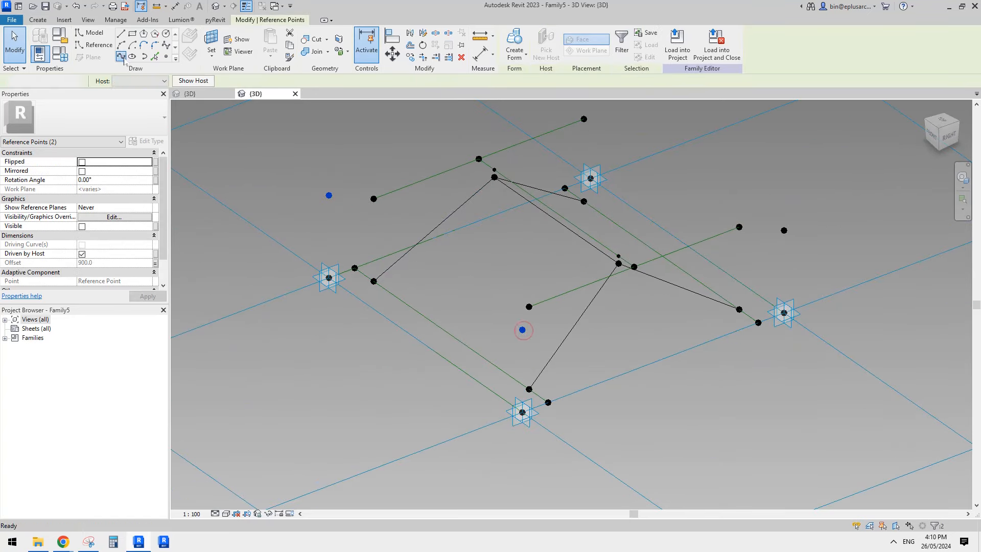
{"action": "left_click", "coordinate": [122, 57]}
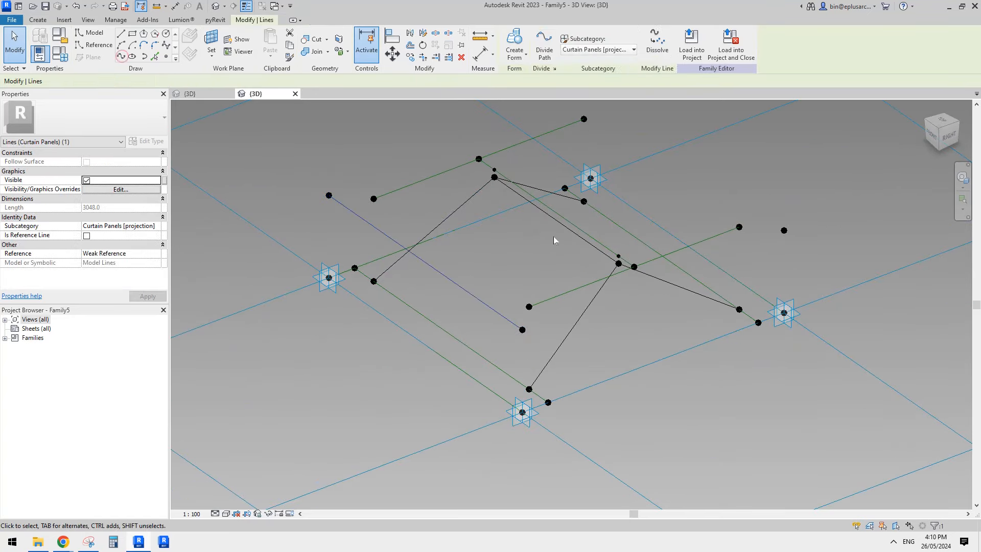
{"action": "left_click", "coordinate": [87, 236]}
- Connect the two right-side upper corner points with a spline and convert it into a reference line
{"action": "left_click", "coordinate": [528, 325]}
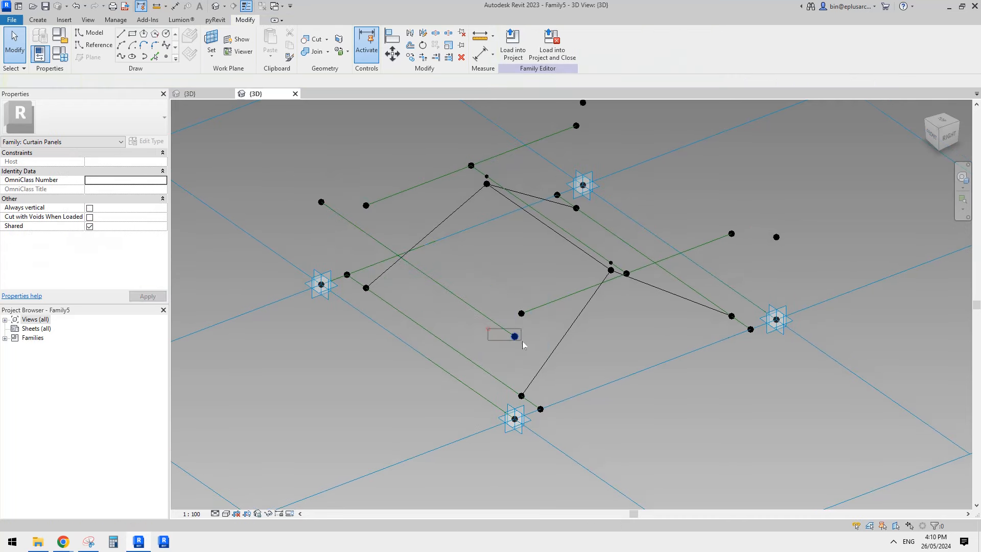
{"action": "left_click_drag", "start_coordinate": [523, 341], "coordinate": [522, 342]}
{"action": "left_click_drag", "start_coordinate": [761, 223], "coordinate": [792, 253], "text": "ctrl"}
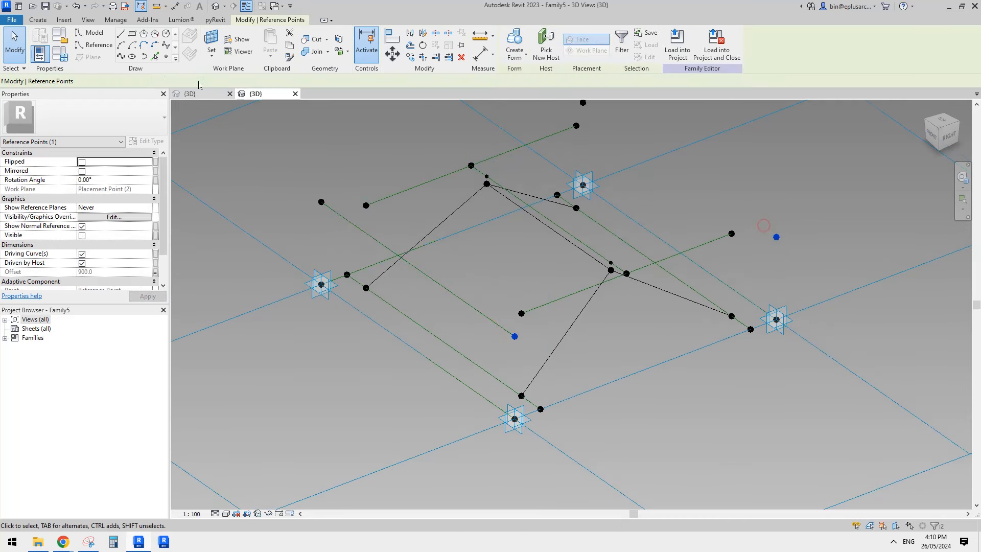
{"action": "left_click", "coordinate": [122, 57]}
{"action": "left_click", "coordinate": [87, 236]}
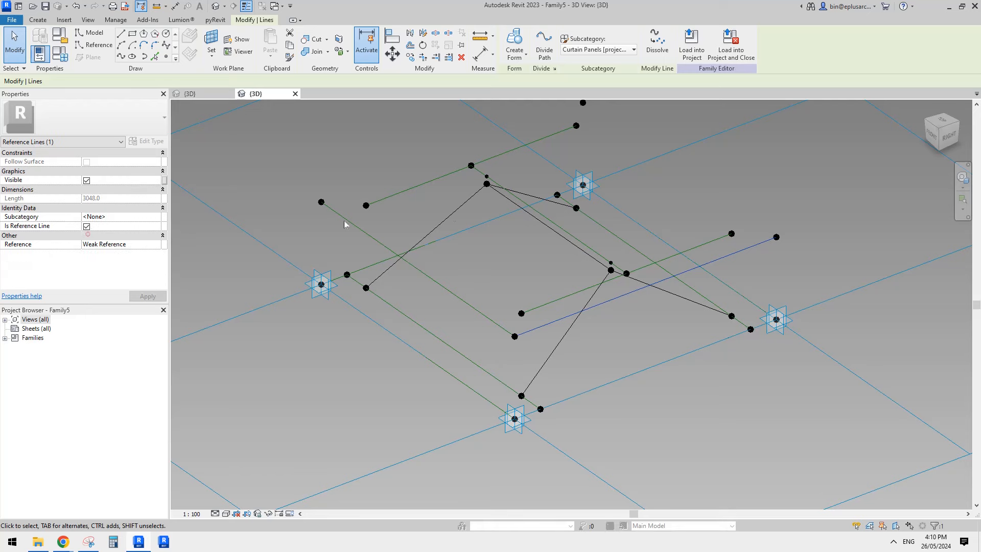
- Connect the two back upper corner points with a spline and convert it into a reference line
{"action": "left_click", "coordinate": [607, 192]}
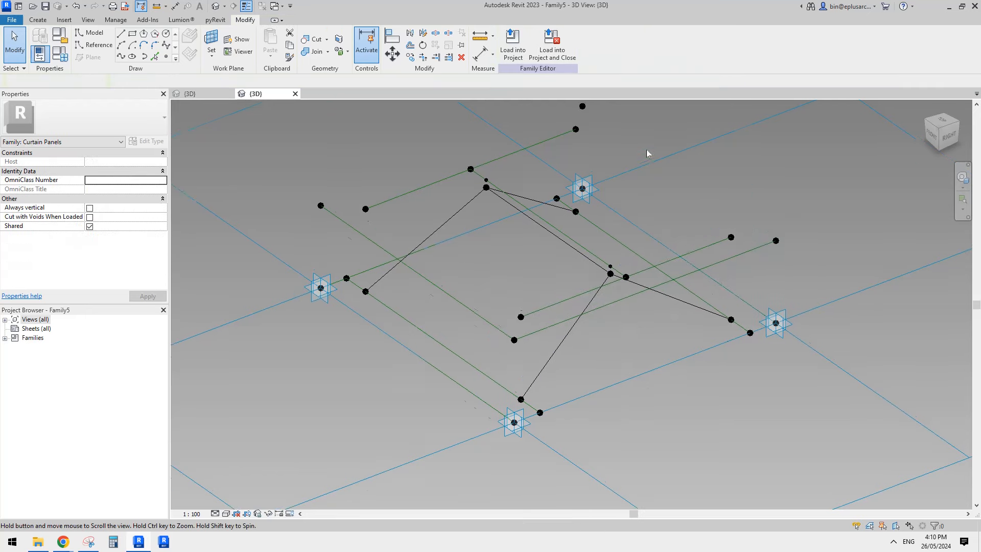
{"action": "middle_click_drag", "start_coordinate": [583, 103], "coordinate": [583, 149]}
{"action": "left_click", "coordinate": [776, 282], "text": "ctrl"}
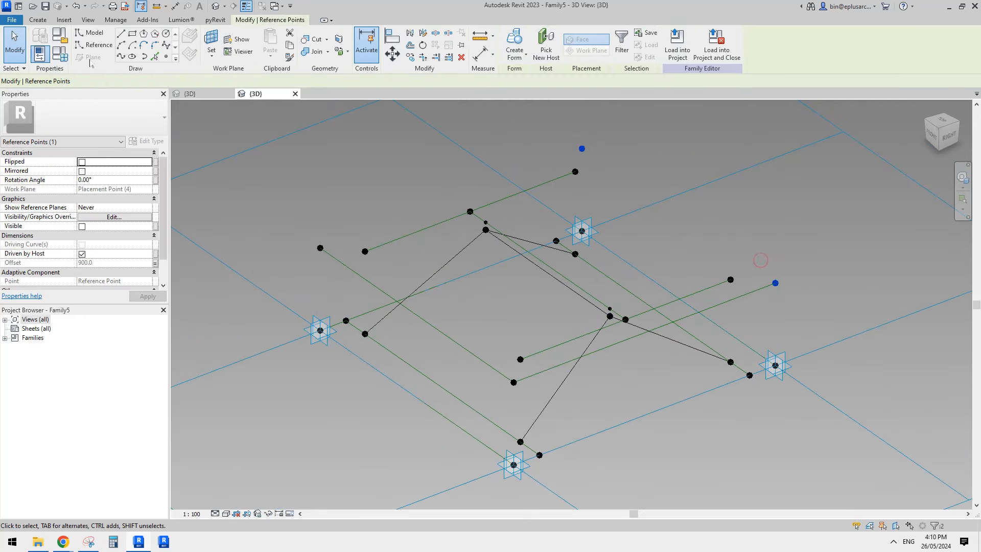
{"action": "left_click", "coordinate": [121, 55]}
{"action": "left_click", "coordinate": [86, 236]}
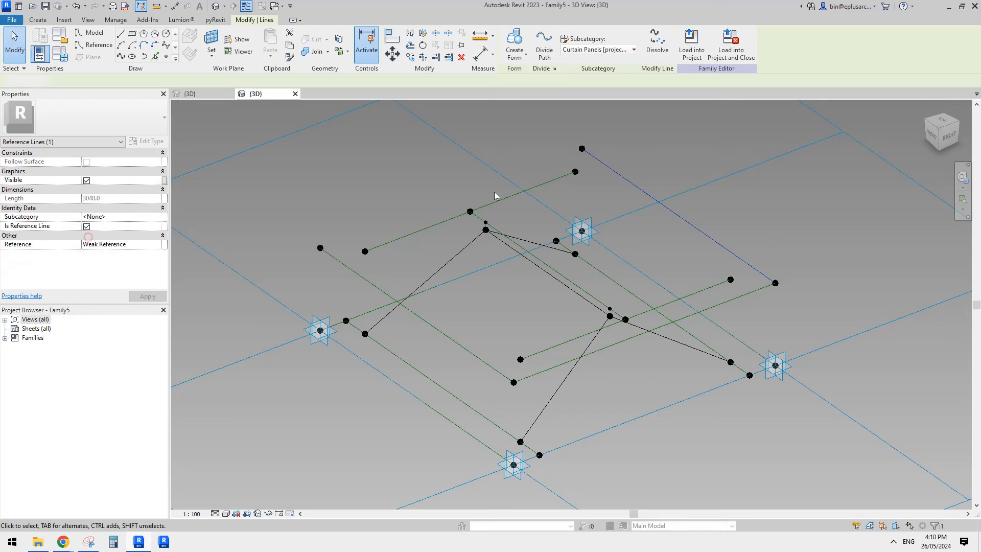
- Close the upper rectangle with a spline between the two left-side corner points and convert it into a reference line
{"action": "left_click", "coordinate": [558, 140]}
{"action": "left_click", "coordinate": [322, 248], "text": "ctrl"}
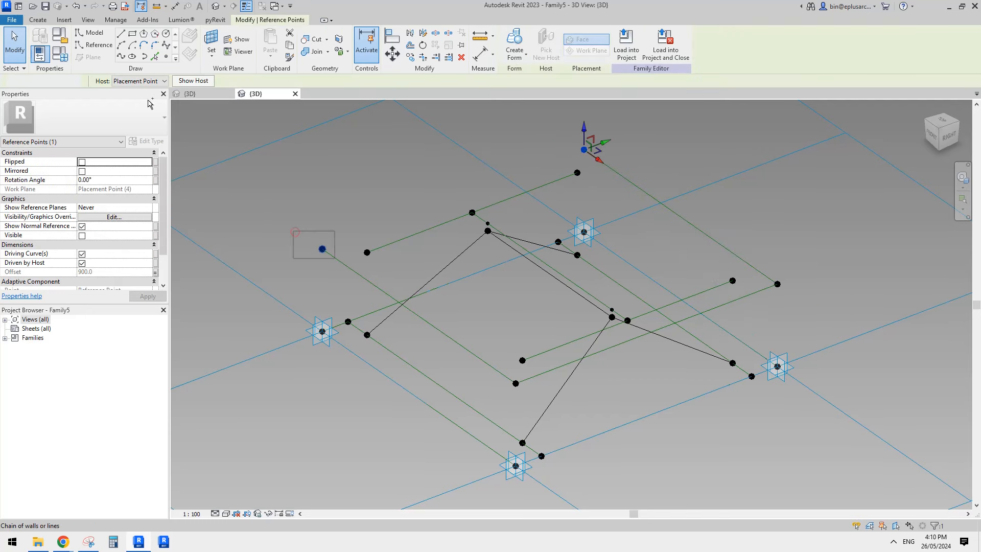
{"action": "left_click", "coordinate": [121, 55]}
{"action": "left_click", "coordinate": [87, 236]}
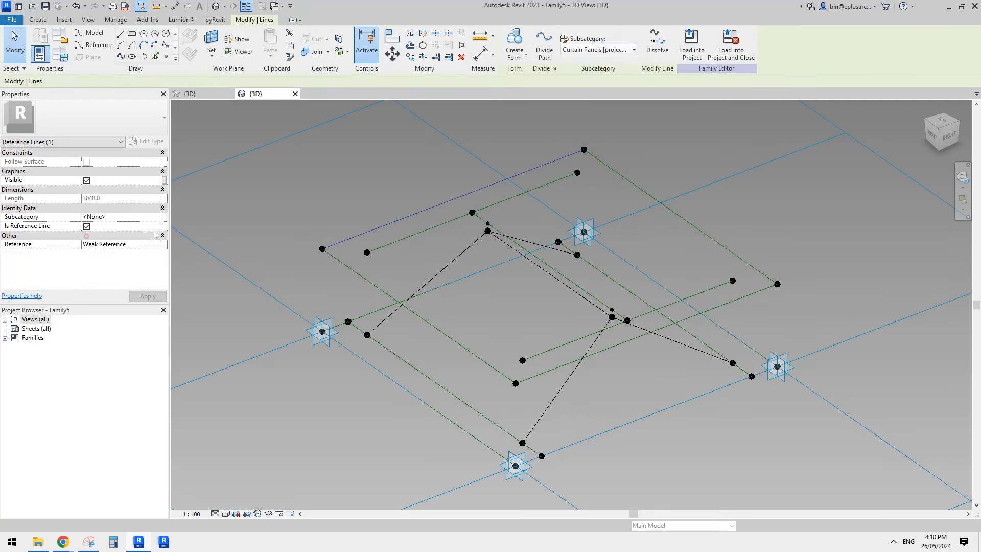
{"action": "middle_click_drag", "start_coordinate": [350, 197], "coordinate": [354, 198]}
{"action": "left_click", "coordinate": [353, 198]}
- Create a solid form from the chain of four upper reference lines and set its Positive Offset to 50.0
{"action": "scroll", "coordinate": [389, 213], "scroll_direction": "down", "scroll_amount": 2}
{"action": "middle_click_drag", "start_coordinate": [563, 216], "coordinate": [573, 218], "text": "shift"}
{"action": "key", "text": "Tab"}
{"action": "left_click", "coordinate": [573, 188]}
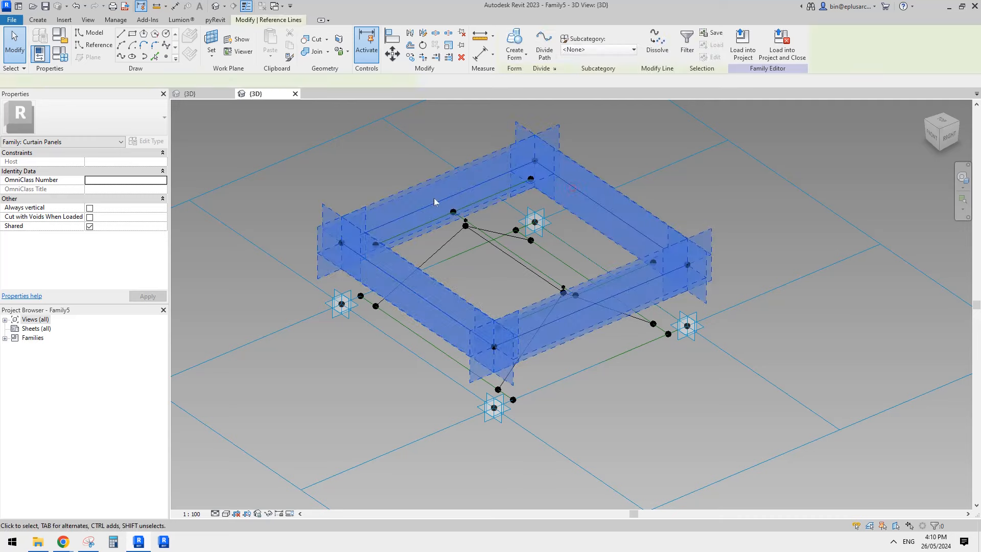
{"action": "left_click", "coordinate": [515, 41]}
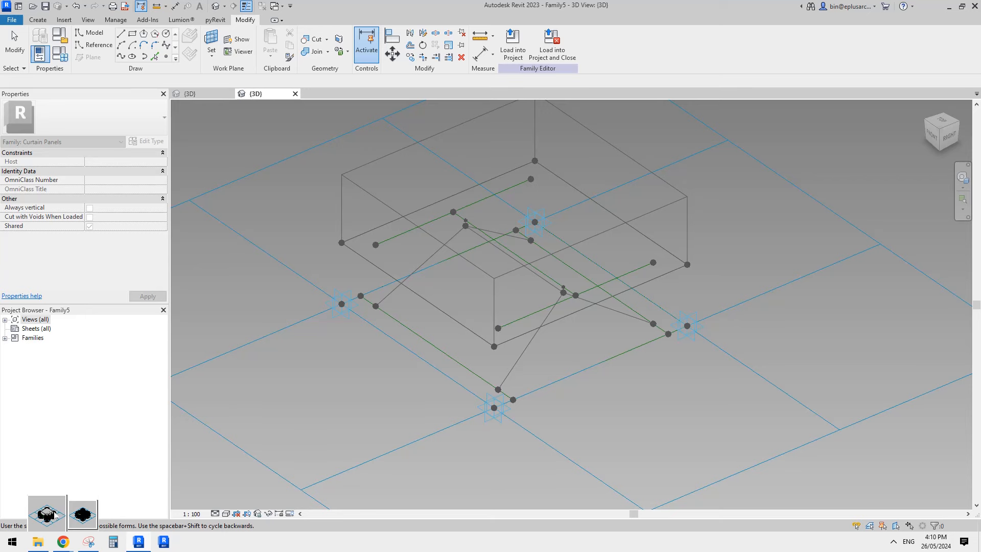
{"action": "left_click", "coordinate": [78, 512]}
{"action": "left_click", "coordinate": [108, 164]}
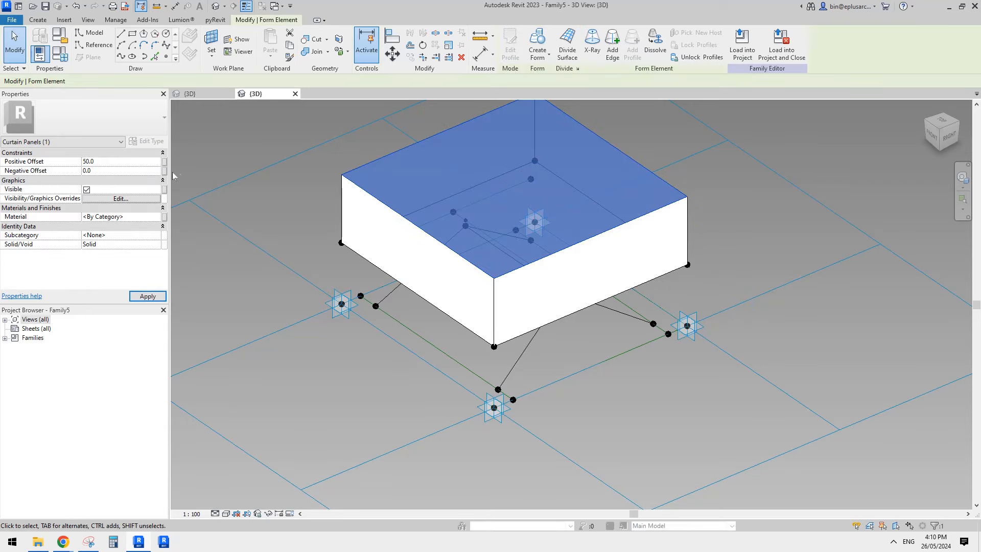
{"action": "type", "text": "50.0"}
{"action": "key", "text": "Return"}
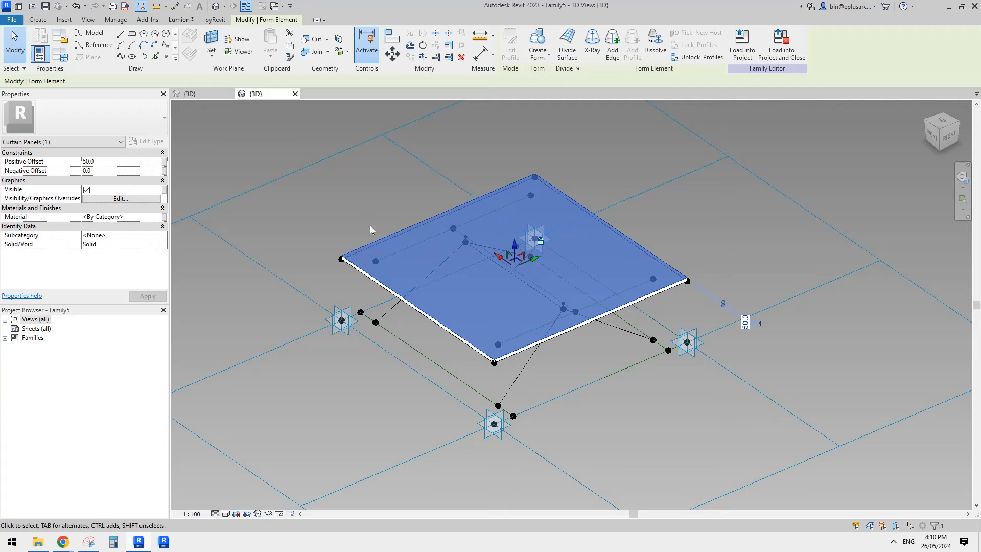
{"action": "middle_click_drag", "start_coordinate": [371, 226], "coordinate": [415, 214], "text": "shift"}
{"action": "left_click", "coordinate": [350, 233]}
- Draw a spline strut from the right offset point up to the front end of the right upper side line under the slab
{"action": "middle_click_drag", "start_coordinate": [350, 233], "coordinate": [516, 217], "text": "shift"}
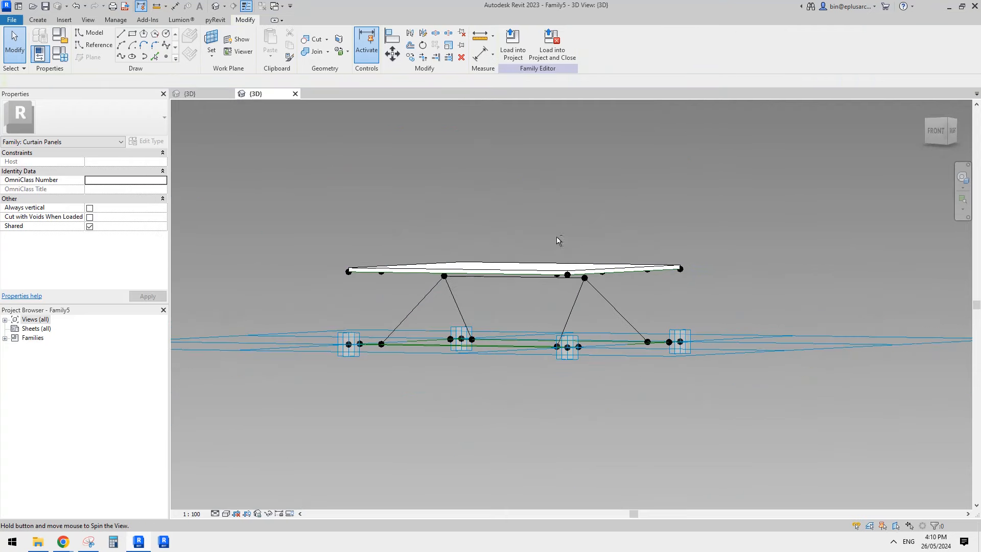
{"action": "middle_click_drag", "start_coordinate": [558, 240], "coordinate": [441, 240], "text": "shift"}
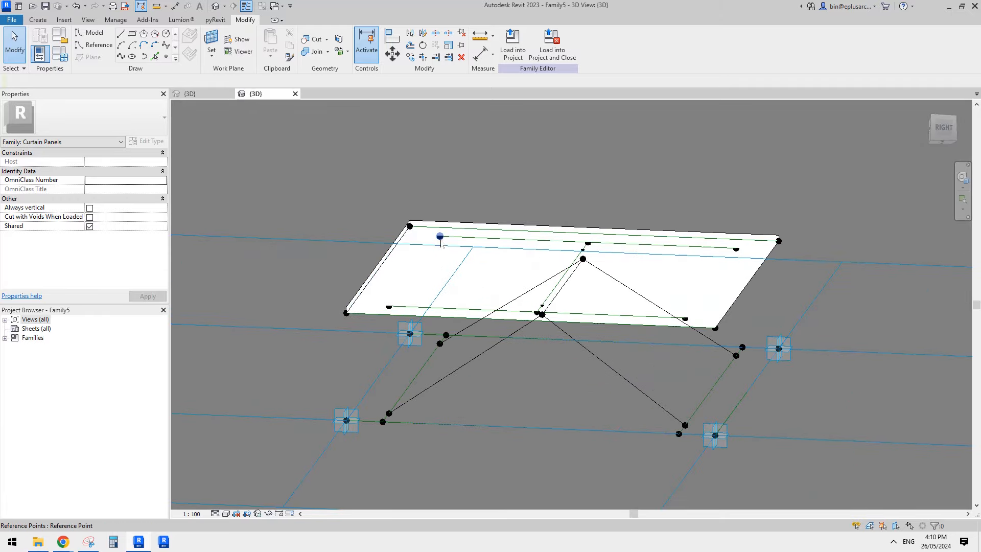
{"action": "left_click", "coordinate": [440, 237]}
{"action": "left_click", "coordinate": [583, 259], "text": "ctrl"}
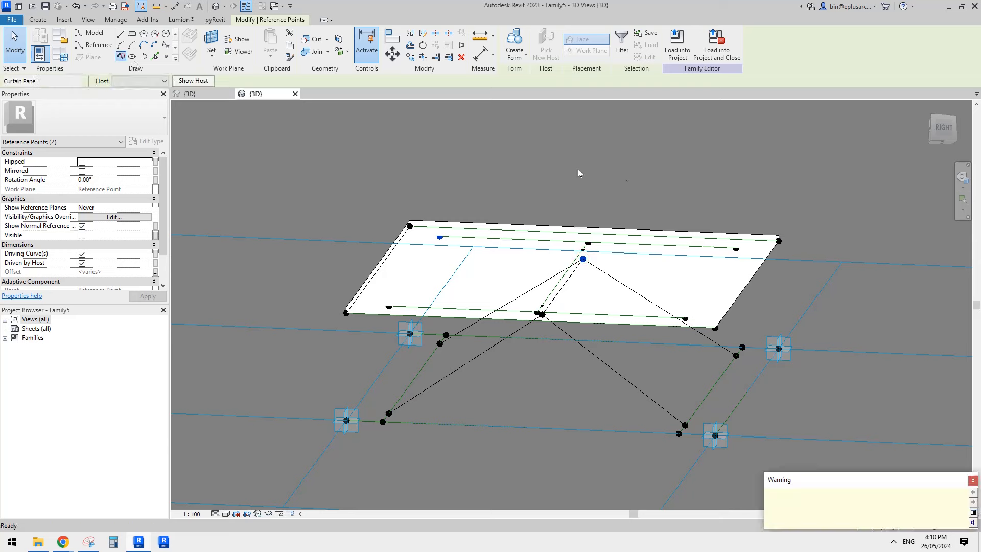
{"action": "key", "text": "Escape"}
- Draw a spline strut from the same right offset point up to the back end of the right upper side line
{"action": "left_click", "coordinate": [736, 250]}
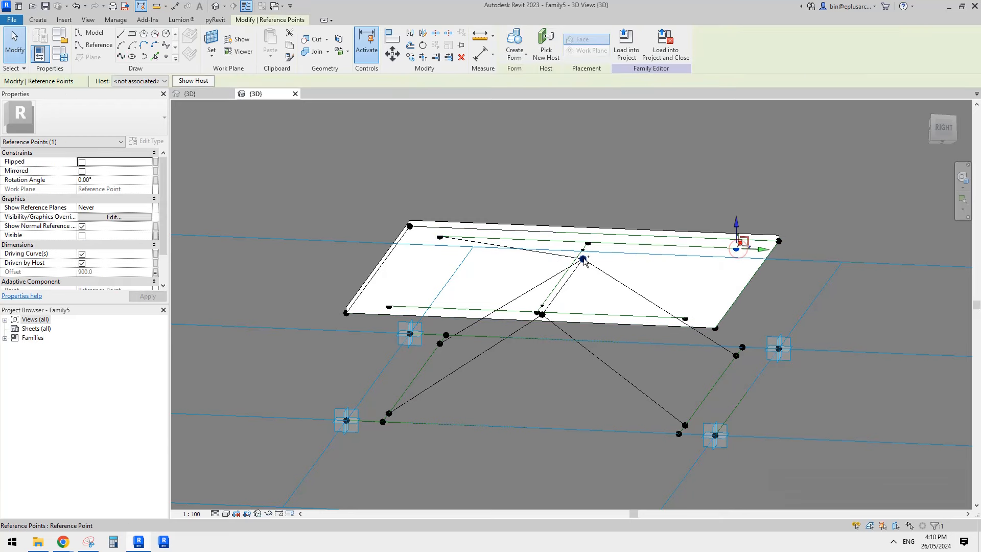
{"action": "left_click", "coordinate": [583, 259], "text": "ctrl"}
{"action": "key", "text": "s"}
{"action": "key", "text": "p"}
{"action": "key", "text": "Escape"}
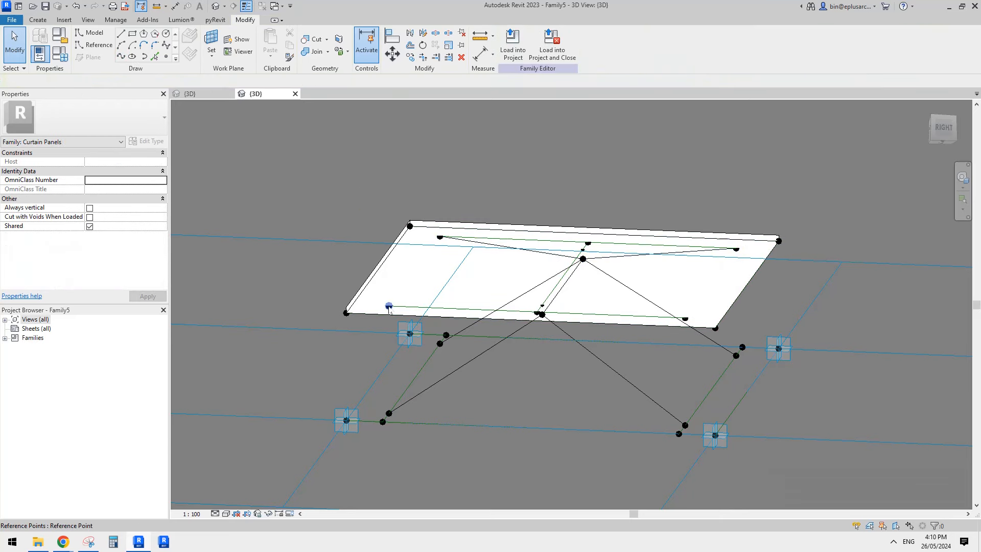
- Draw a spline strut from the left offset point up to the front end of the left upper side line
{"action": "left_click", "coordinate": [389, 307]}
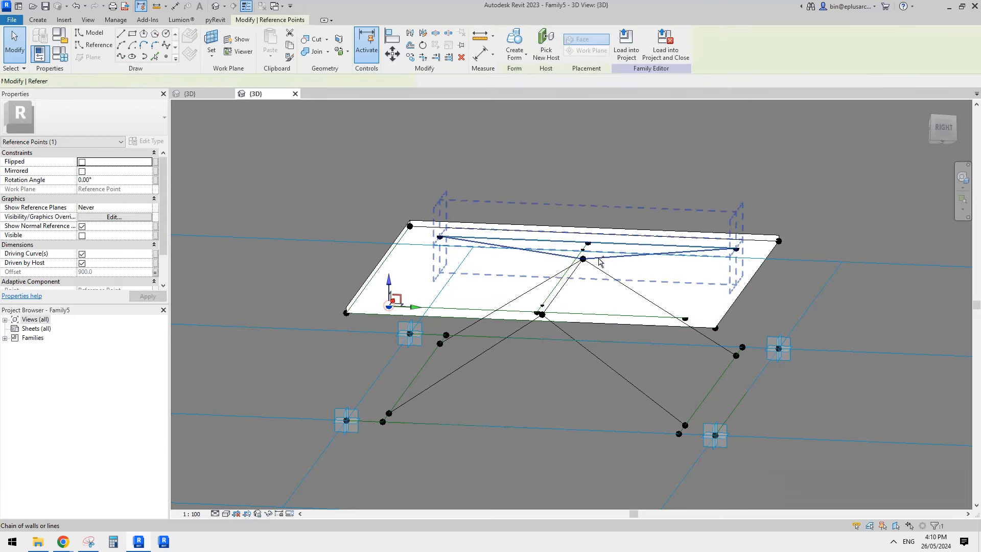
{"action": "left_click", "coordinate": [542, 314], "text": "ctrl"}
{"action": "key", "text": "s"}
{"action": "key", "text": "p"}
{"action": "scroll", "coordinate": [686, 325], "scroll_direction": "up", "scroll_amount": 1}
{"action": "key", "text": "Escape"}
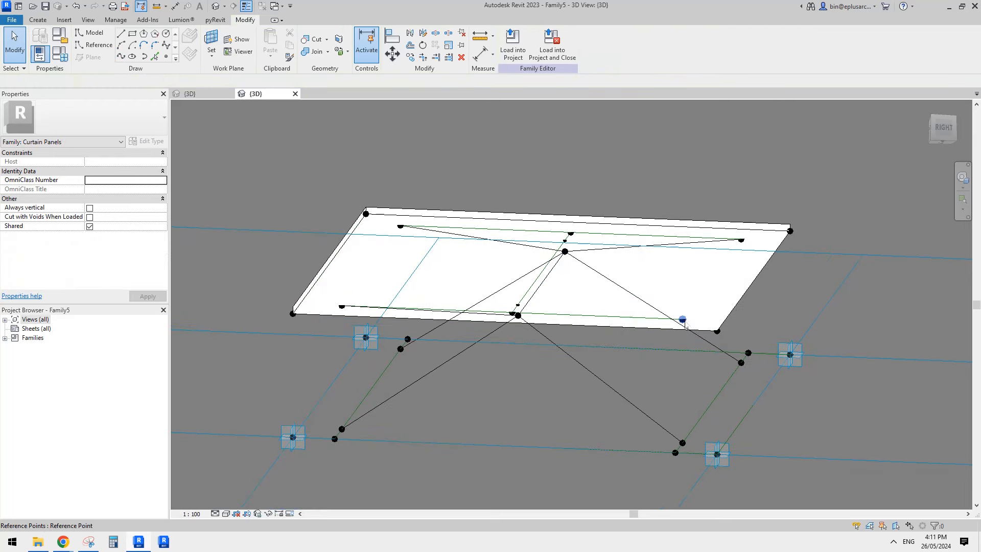
- Draw a spline strut from the same left offset point up to the back end of the left upper side line
{"action": "left_click", "coordinate": [683, 320]}
{"action": "left_click", "coordinate": [519, 317], "text": "ctrl"}
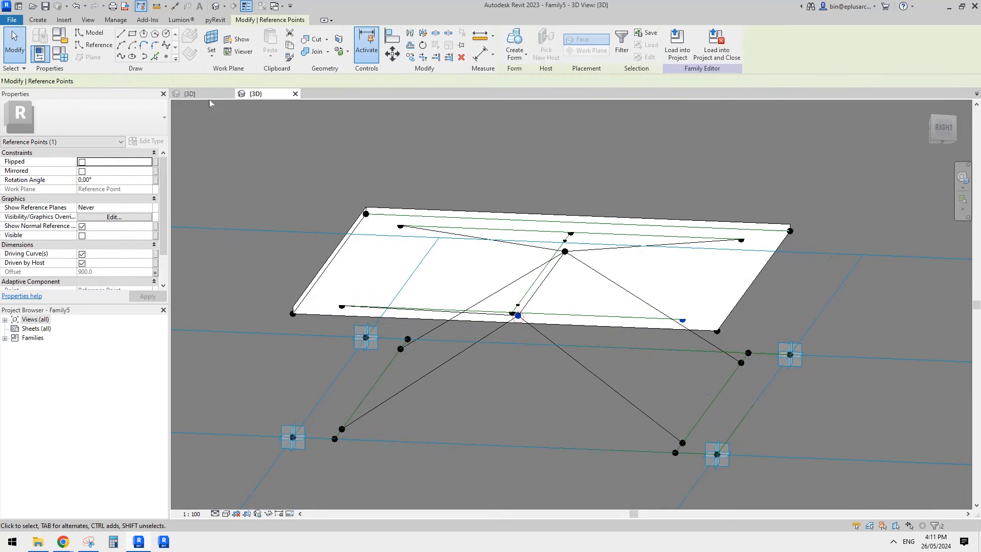
{"action": "key", "text": "s"}
{"action": "key", "text": "p"}
{"action": "scroll", "coordinate": [613, 197], "scroll_direction": "down", "scroll_amount": 1}
{"action": "key", "text": "Escape"}
- Inspect the module from below, compare it with the diagrams in the Youtube Video Ideas/Suggestion Google Docs document in Chrome, and return to Revit
{"action": "middle_click_drag", "start_coordinate": [608, 229], "coordinate": [661, 245], "text": "shift"}
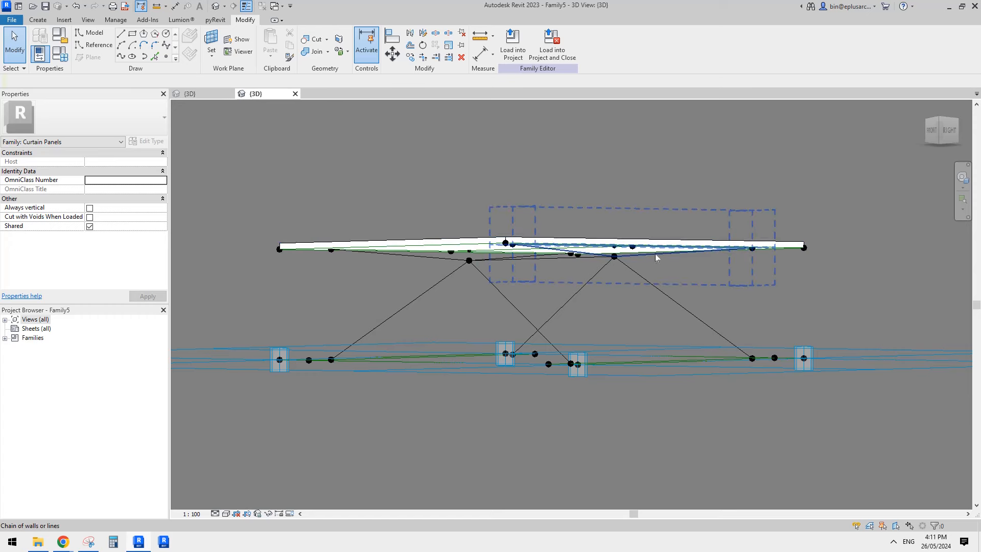
{"action": "middle_click_drag", "start_coordinate": [661, 196], "coordinate": [697, 176], "text": "shift"}
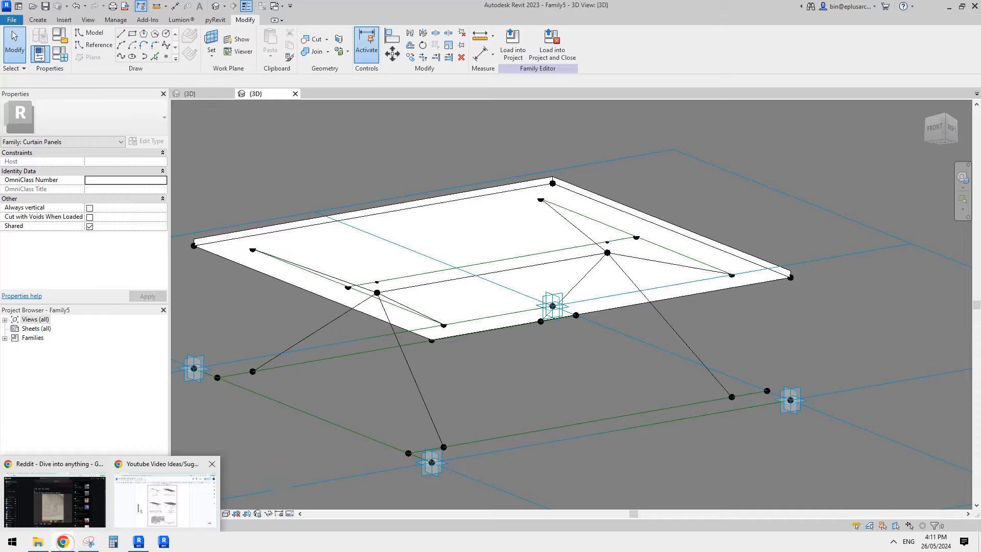
{"action": "left_click", "coordinate": [160, 503]}
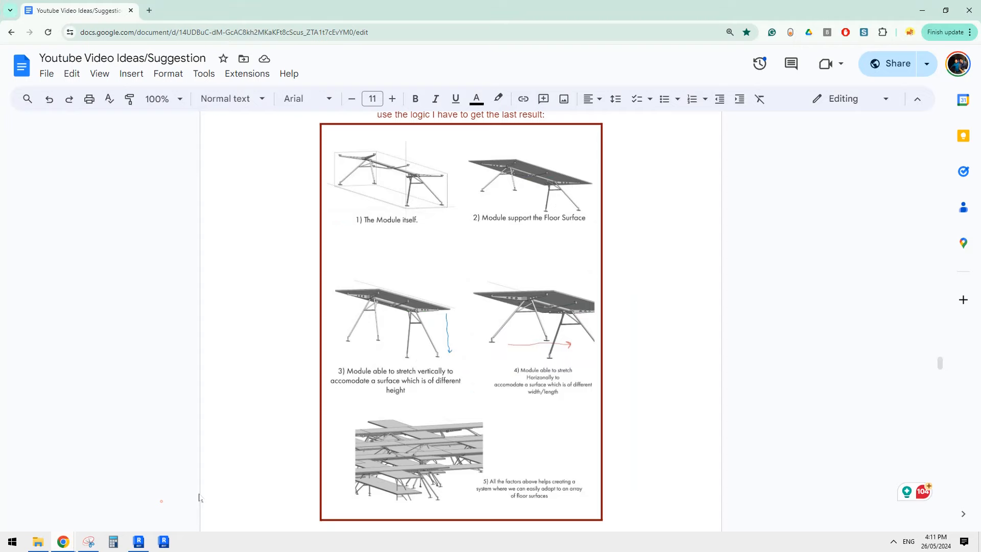
{"action": "left_click", "coordinate": [145, 542]}
{"action": "middle_click_drag", "start_coordinate": [554, 332], "coordinate": [596, 452], "text": "shift"}
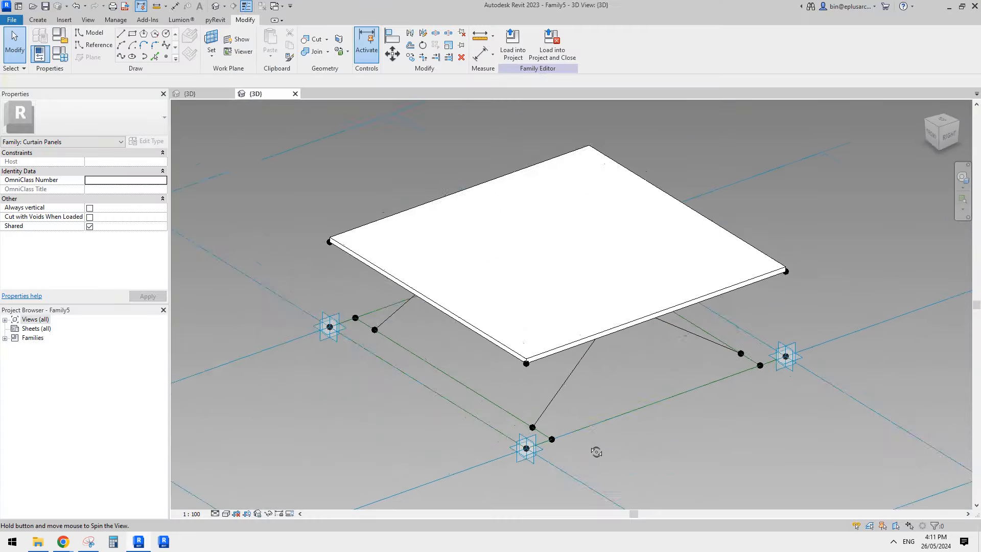
{"action": "scroll", "coordinate": [656, 356], "scroll_direction": "down", "scroll_amount": 2}
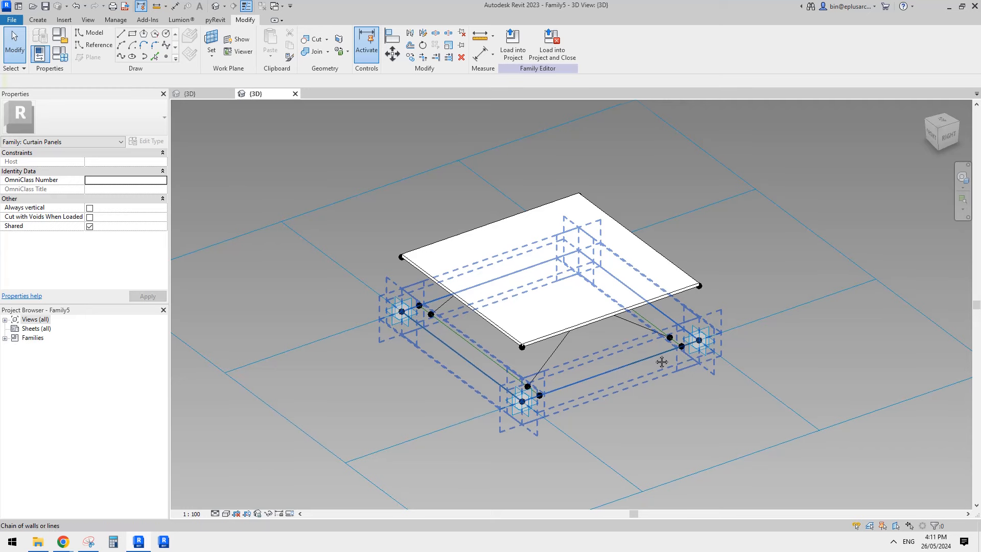
- Switch to the 3D view of the mass family Family3 that holds the panelled surface
{"action": "scroll", "coordinate": [662, 362], "scroll_direction": "down", "scroll_amount": 1}
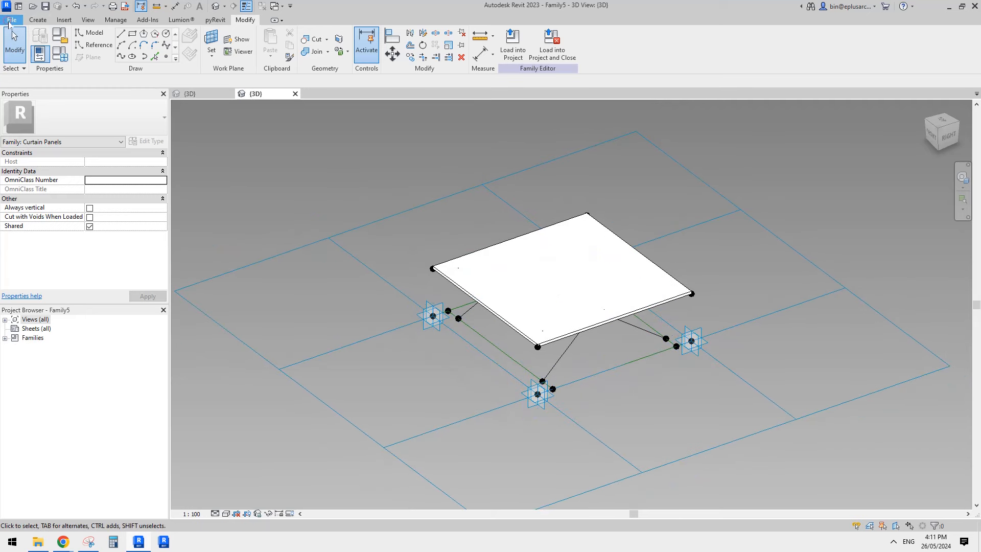
{"action": "left_click", "coordinate": [9, 22]}
{"action": "left_click", "coordinate": [64, 59]}
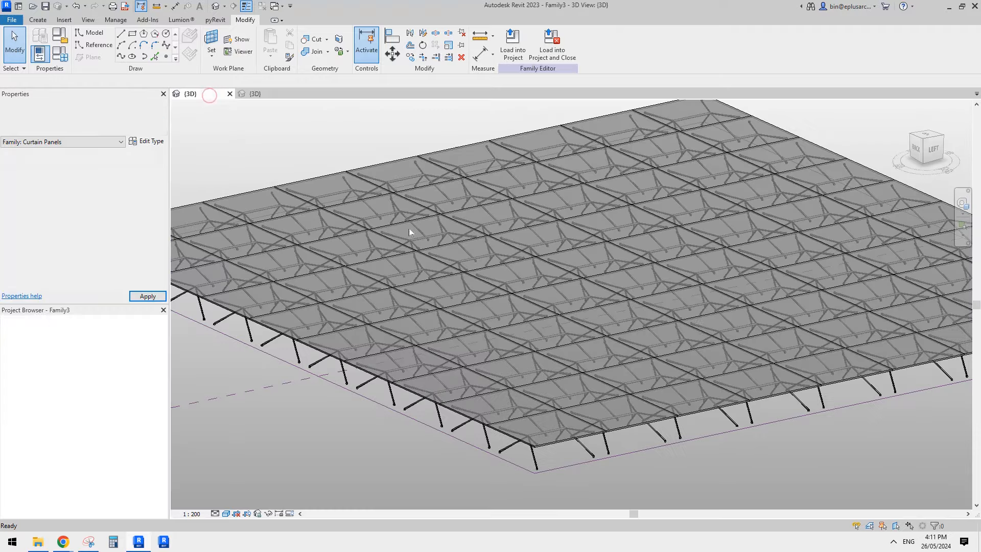
- Draw a reference line rectangle in the empty area beside the existing panelled surface
{"action": "scroll", "coordinate": [661, 311], "scroll_direction": "down", "scroll_amount": 6}
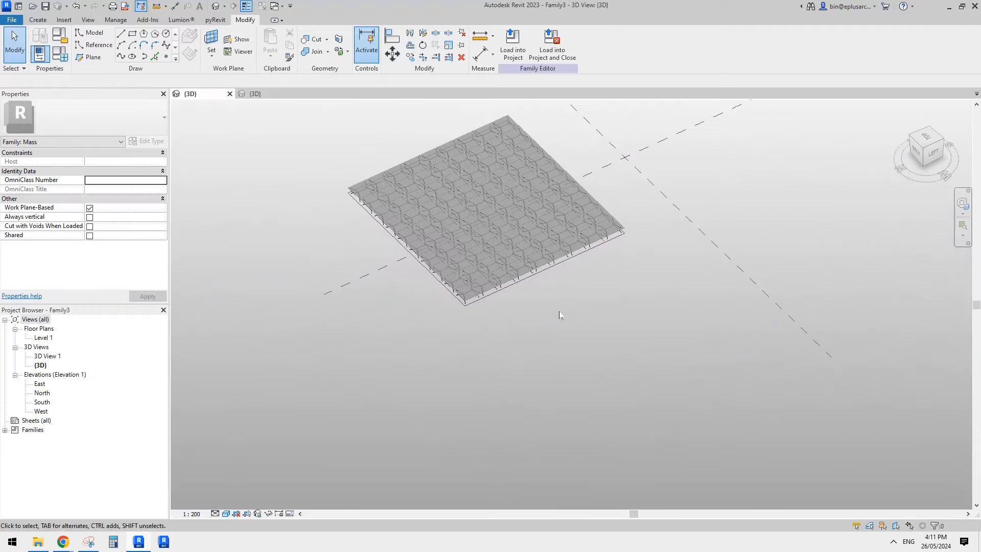
{"action": "left_click", "coordinate": [88, 45]}
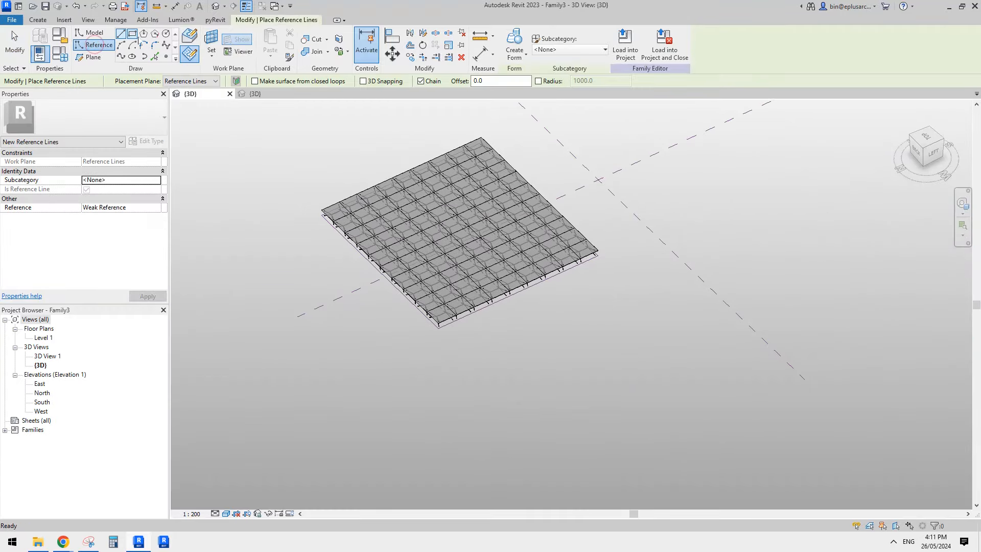
{"action": "left_click", "coordinate": [132, 34]}
{"action": "left_click", "coordinate": [606, 355]}
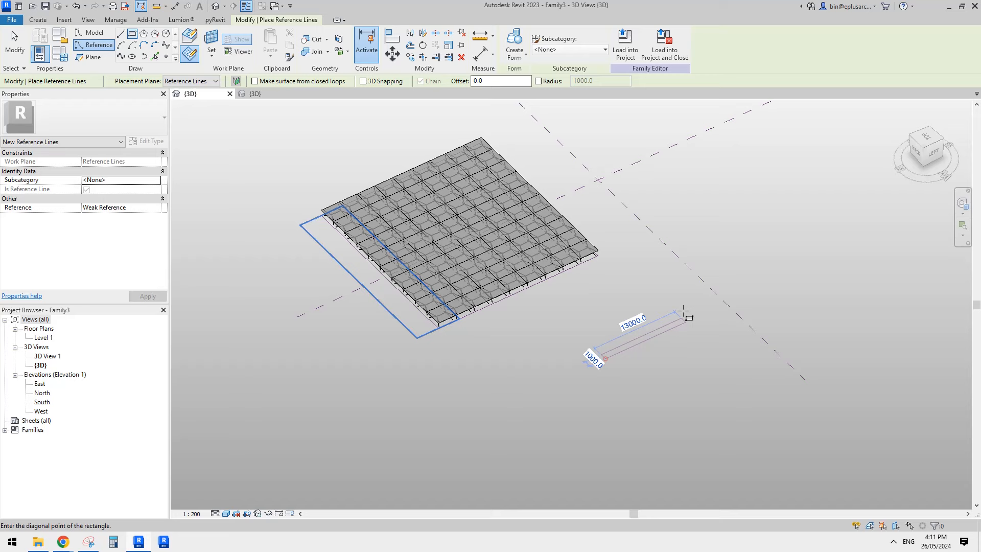
{"action": "left_click", "coordinate": [646, 272]}
{"action": "scroll", "coordinate": [644, 299], "scroll_direction": "up", "scroll_amount": 2}
{"action": "key", "text": "Escape"}
{"action": "key", "text": "Escape"}
- Create a planar surface form from the reference rectangle's line chain and undo its 5000 mm extrusion
{"action": "scroll", "coordinate": [624, 292], "scroll_direction": "up", "scroll_amount": 2}
{"action": "key", "text": "Tab"}
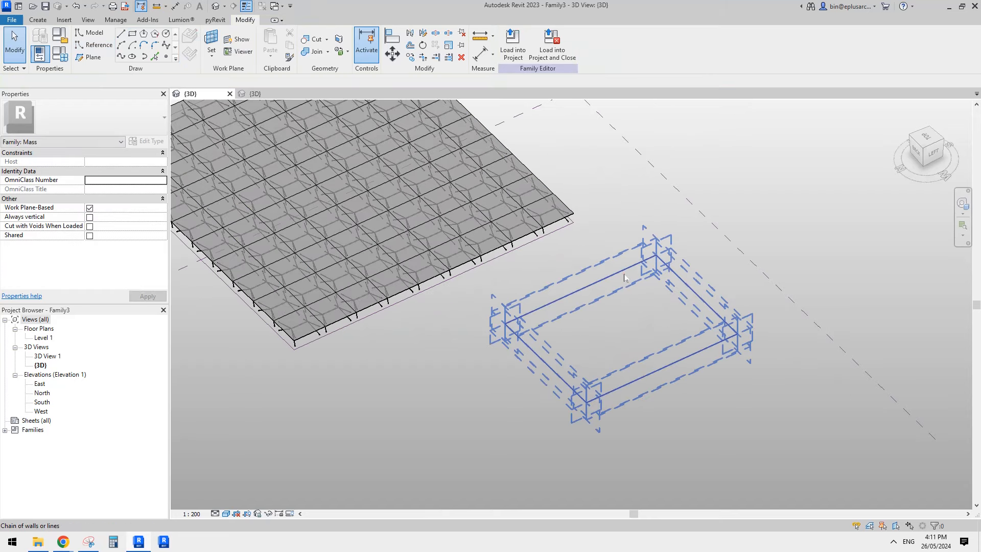
{"action": "left_click", "coordinate": [624, 274]}
{"action": "scroll", "coordinate": [624, 273], "scroll_direction": "up", "scroll_amount": 3}
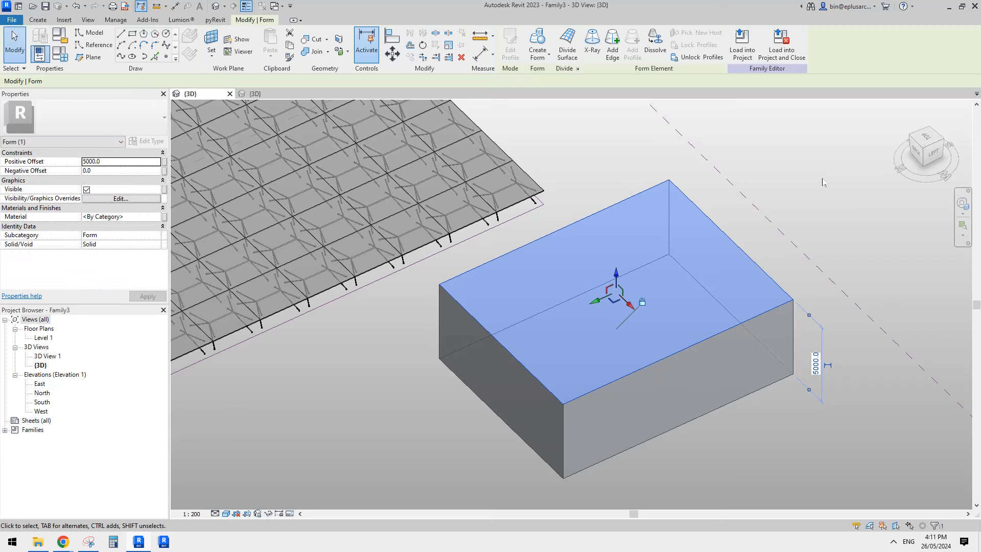
{"action": "key", "text": "ctrl+z"}
- Divide the new planar surface with the default UV grid of 10 by 10
{"action": "left_click", "coordinate": [647, 362]}
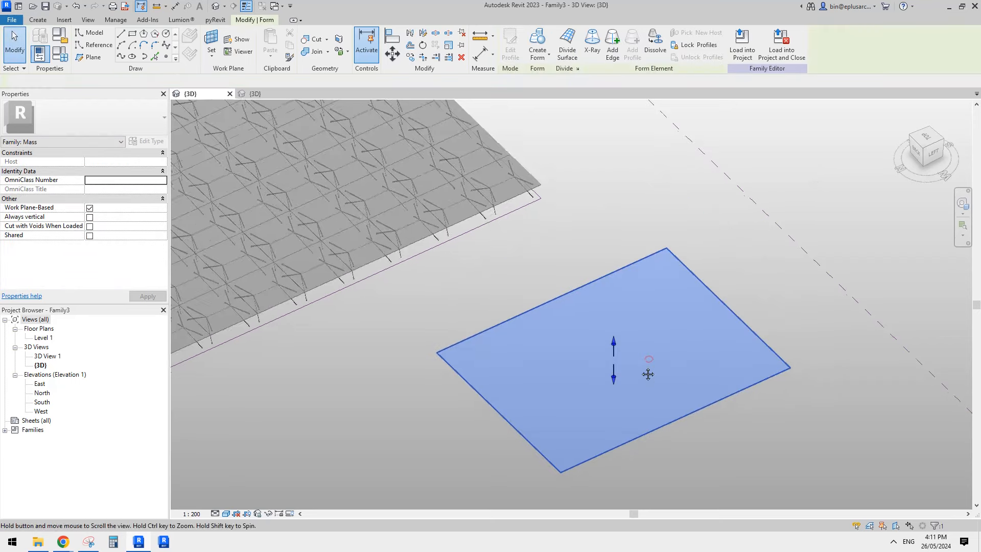
{"action": "middle_click_drag", "start_coordinate": [647, 361], "coordinate": [597, 115], "text": "shift"}
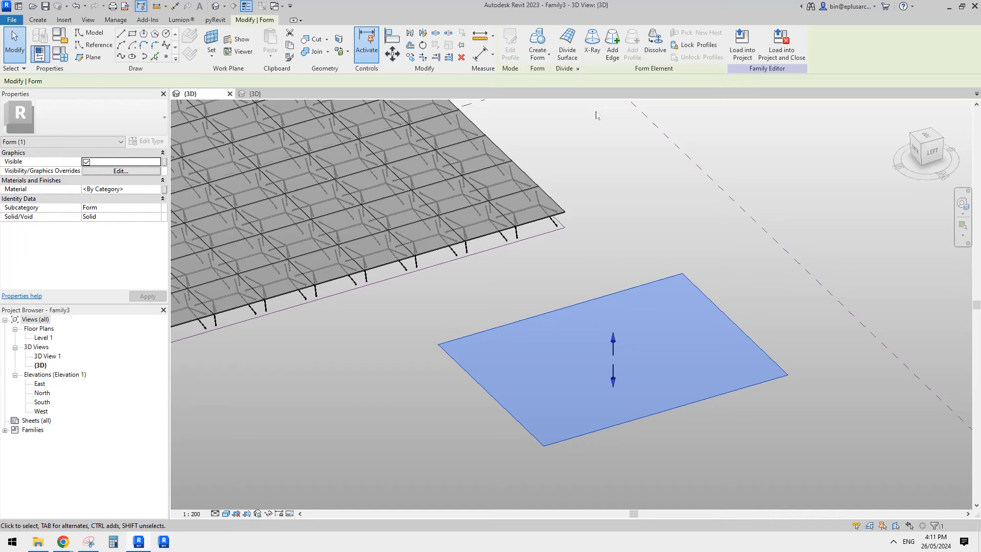
{"action": "left_click", "coordinate": [566, 52]}
{"action": "scroll", "coordinate": [634, 374], "scroll_direction": "up", "scroll_amount": 2}
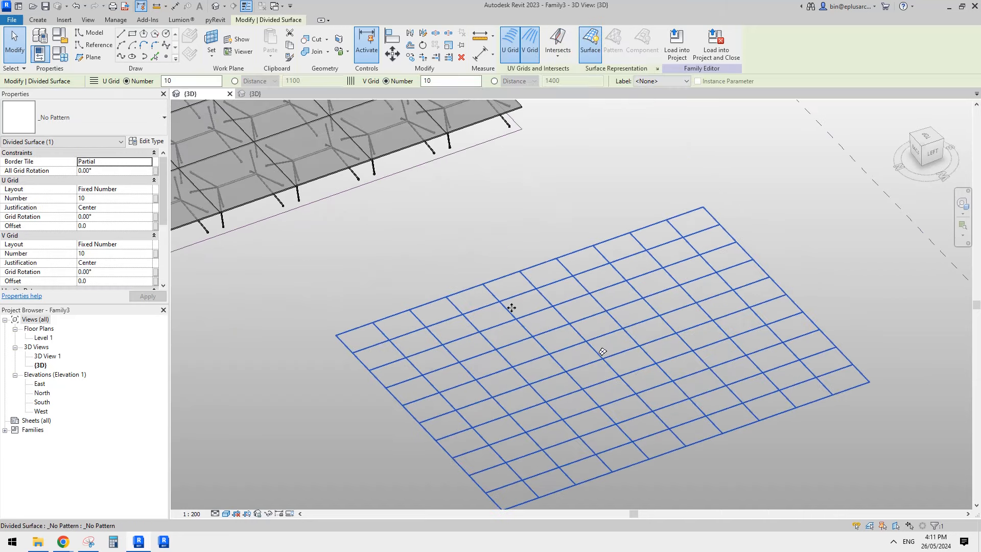
- Switch to the curtain panel family and load it into the mass family Family3
{"action": "left_click", "coordinate": [365, 218]}
{"action": "left_click", "coordinate": [270, 96]}
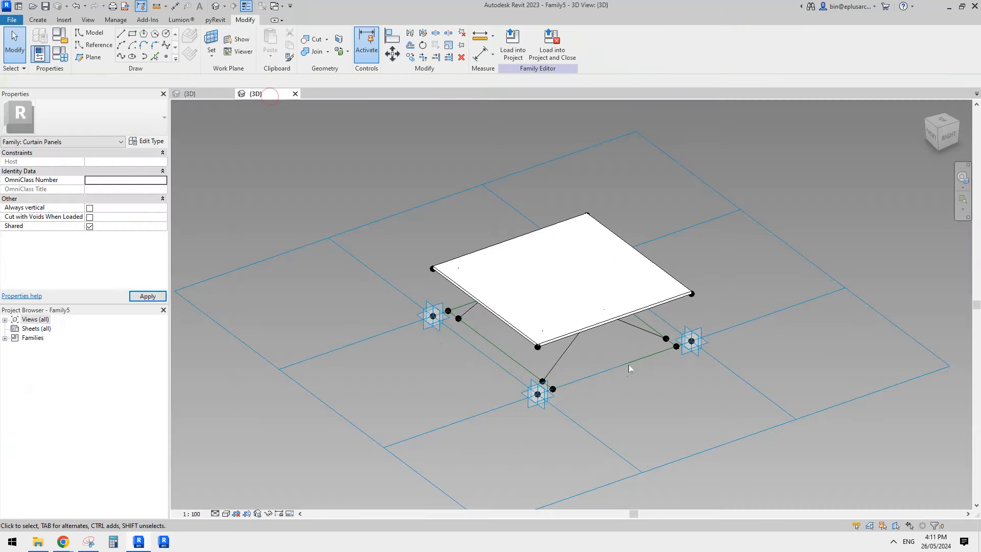
{"action": "left_click", "coordinate": [513, 45]}
{"action": "middle_click_drag", "start_coordinate": [671, 313], "coordinate": [665, 288]}
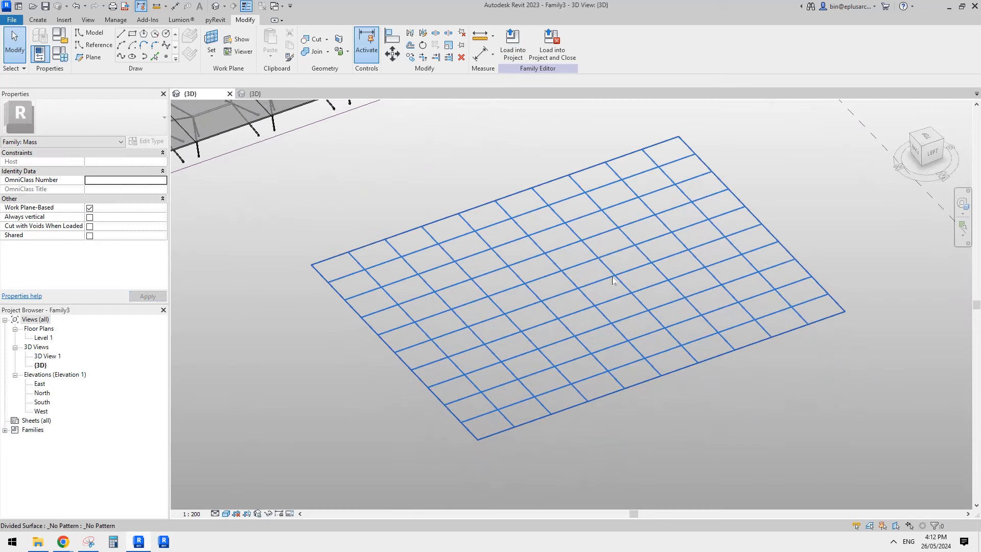
- Apply the Family5 component under the Rectangle pattern to the empty divided surface
{"action": "left_click", "coordinate": [665, 288]}
{"action": "left_click", "coordinate": [96, 123]}
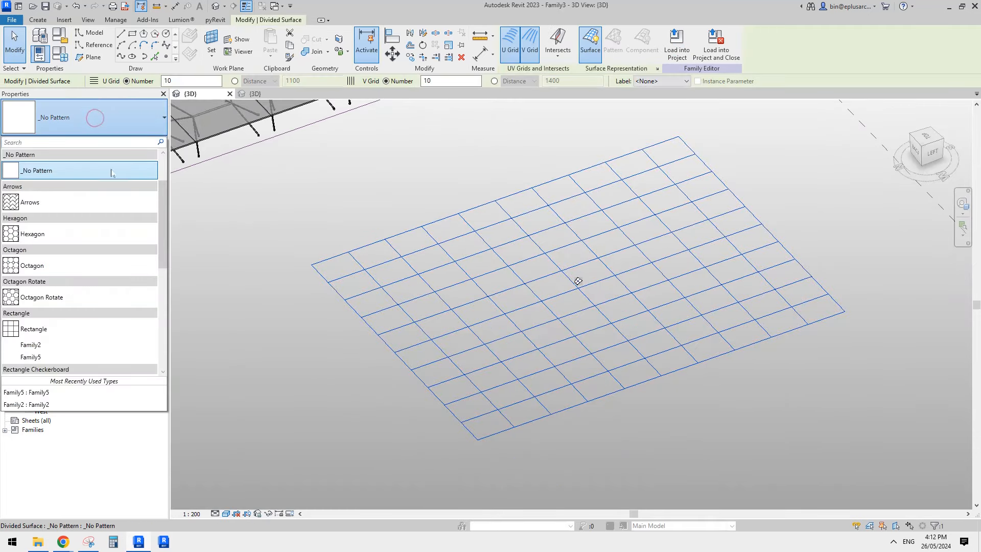
{"action": "left_click_drag", "start_coordinate": [166, 220], "coordinate": [166, 232]}
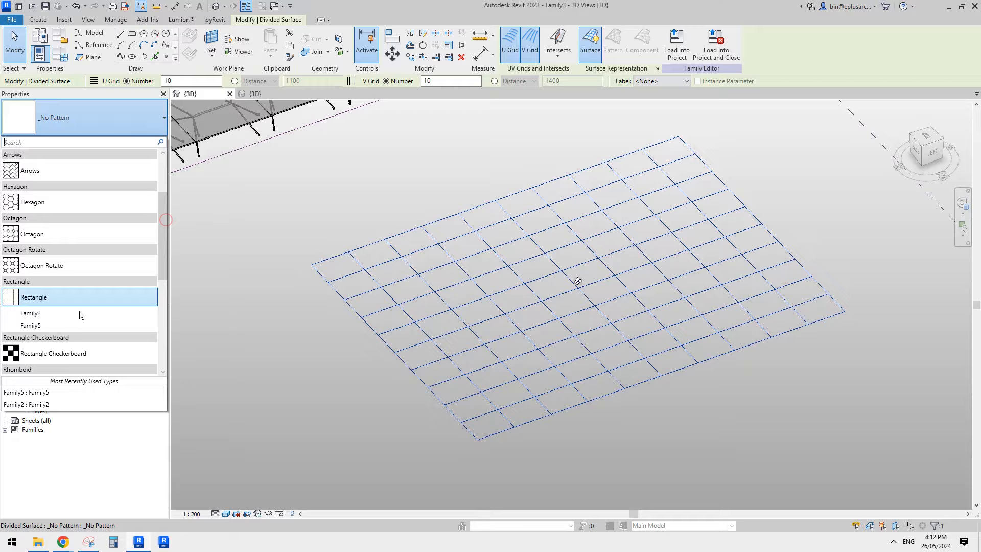
{"action": "left_click", "coordinate": [37, 326]}
{"action": "left_click", "coordinate": [816, 425]}
- Enable Component Flip on the divided surface so its panels sit on the opposite side
{"action": "middle_click_drag", "start_coordinate": [719, 255], "coordinate": [666, 346], "text": "shift"}
{"action": "left_click", "coordinate": [668, 346]}
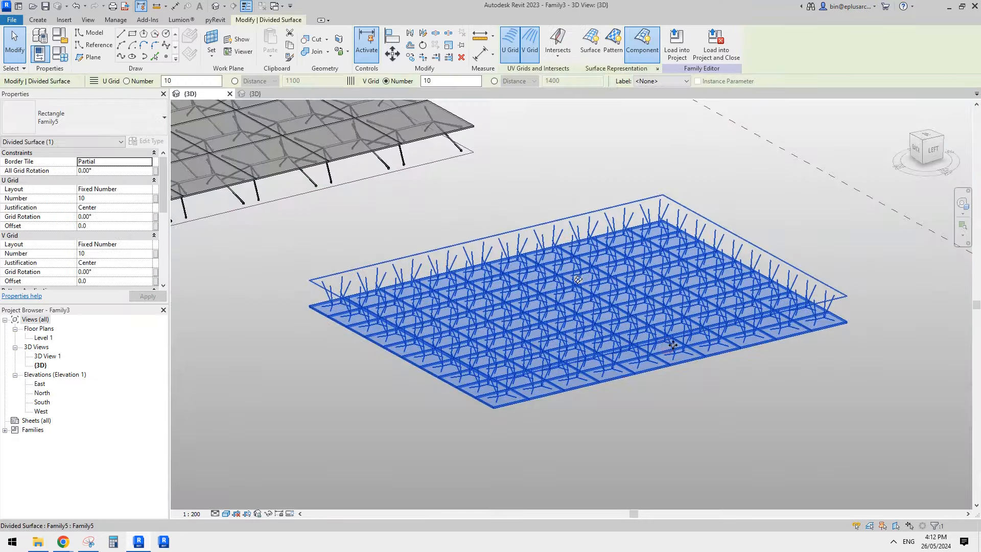
{"action": "scroll", "coordinate": [114, 263], "scroll_direction": "down", "scroll_amount": 1}
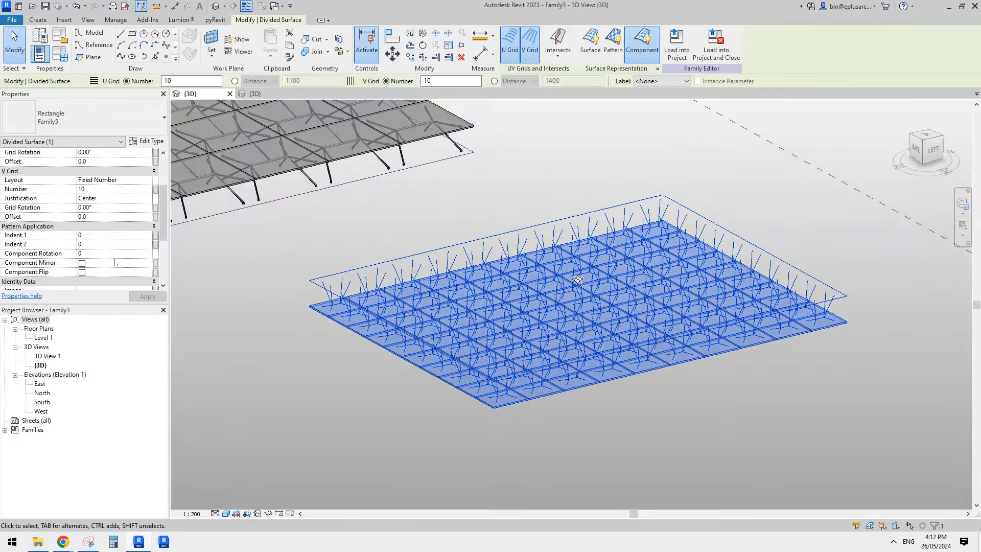
{"action": "left_click", "coordinate": [82, 273]}
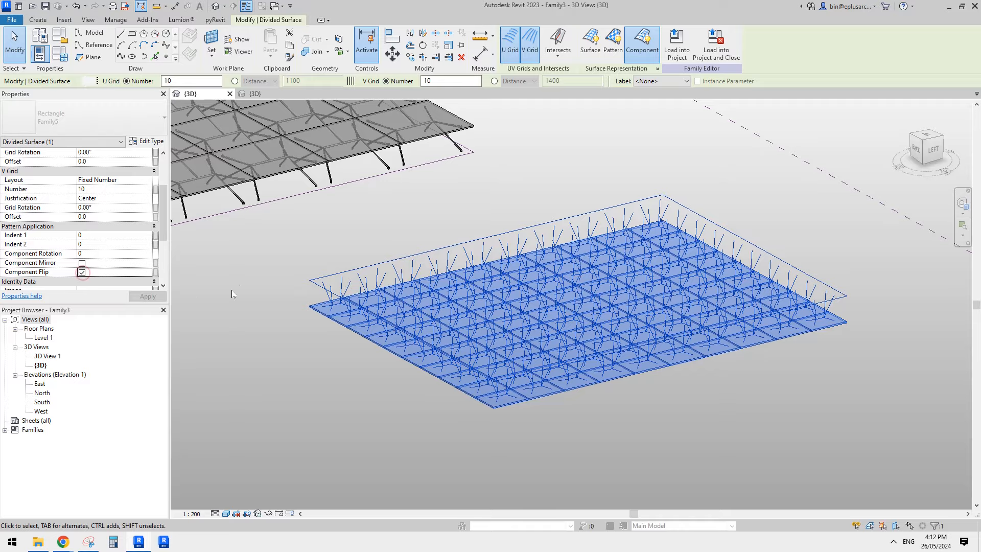
{"action": "left_click", "coordinate": [448, 346]}
{"action": "middle_click_drag", "start_coordinate": [448, 346], "coordinate": [595, 300], "text": "shift"}
{"action": "scroll", "coordinate": [595, 300], "scroll_direction": "up", "scroll_amount": 8}
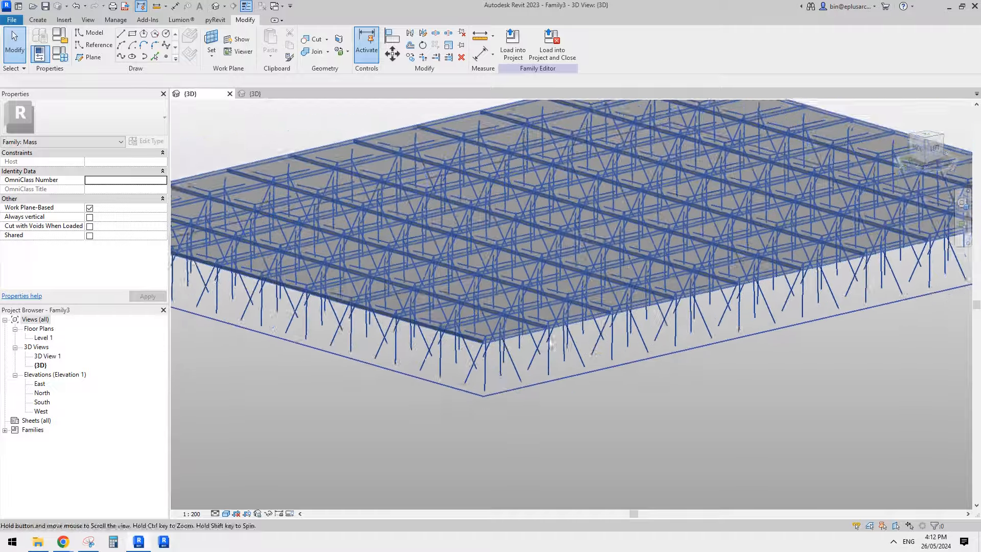
- Set the H dimension of the divided surface's Family5 type to 500
{"action": "scroll", "coordinate": [541, 321], "scroll_direction": "down", "scroll_amount": 5}
{"action": "middle_click_drag", "start_coordinate": [633, 309], "coordinate": [549, 320], "text": "shift"}
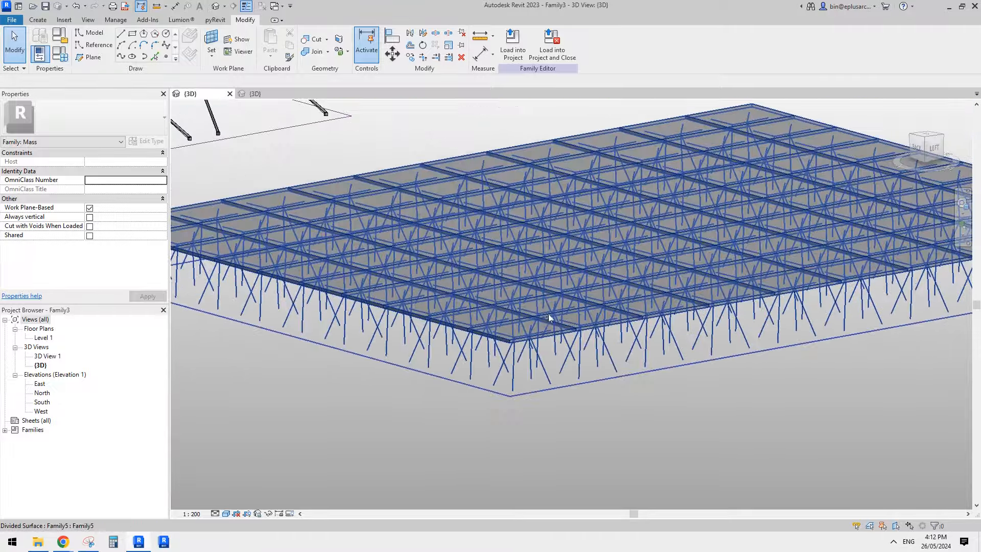
{"action": "left_click", "coordinate": [550, 321]}
{"action": "left_click", "coordinate": [142, 141]}
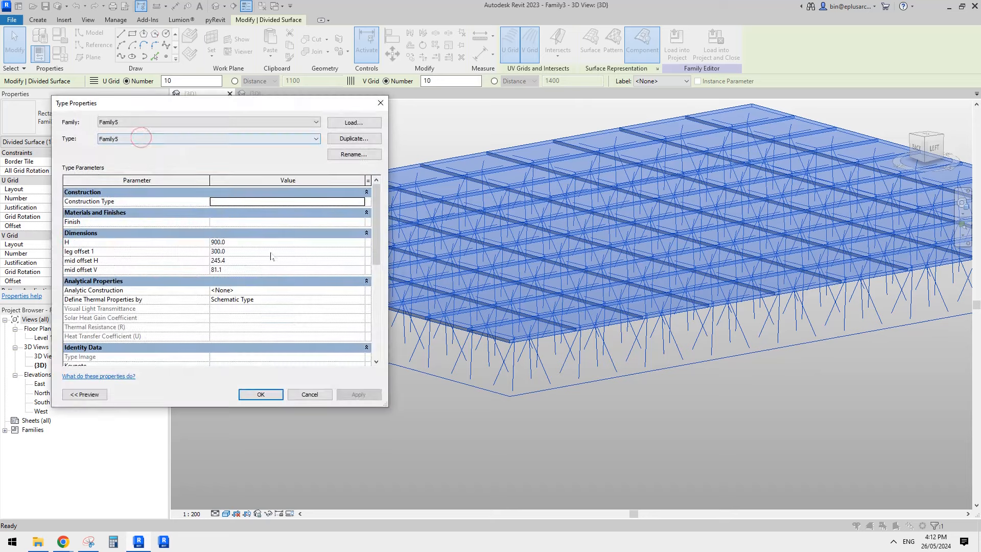
{"action": "left_click", "coordinate": [243, 242]}
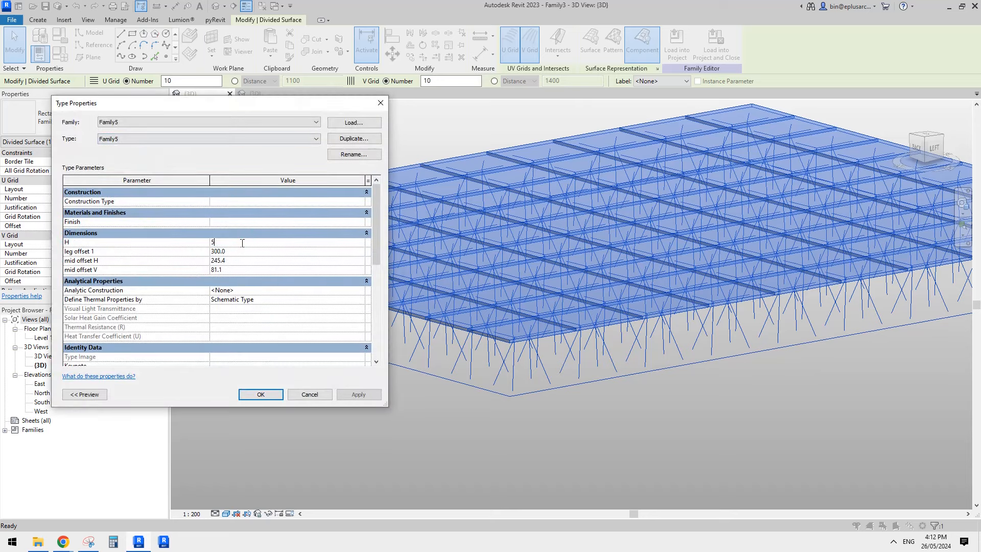
{"action": "left_click", "coordinate": [369, 399]}
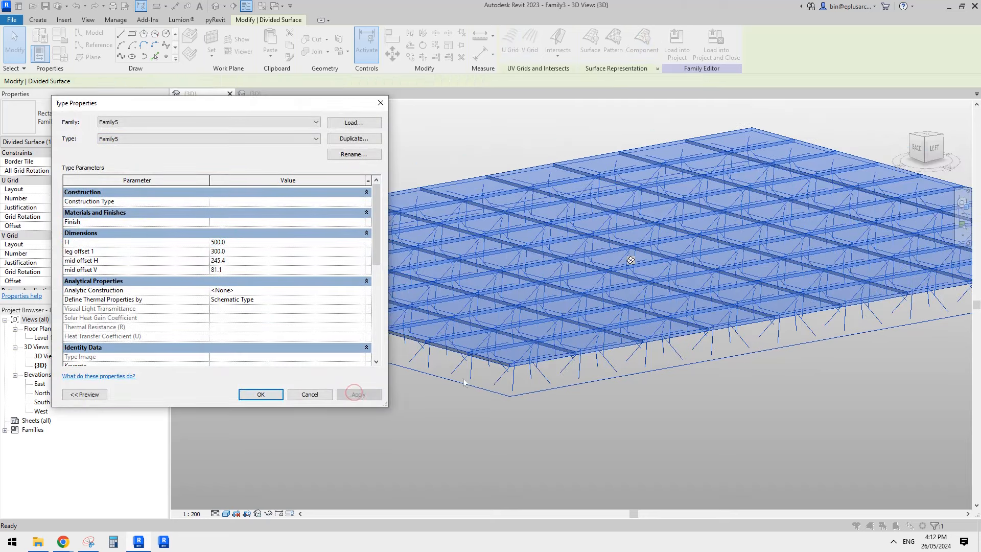
{"action": "left_click", "coordinate": [266, 392]}
{"action": "middle_click_drag", "start_coordinate": [498, 397], "coordinate": [499, 467], "text": "shift"}
{"action": "left_click", "coordinate": [462, 373]}
- Set both the U grid and V grid of the divided surface to a fixed number of 5
{"action": "scroll", "coordinate": [490, 429], "scroll_direction": "down", "scroll_amount": 2}
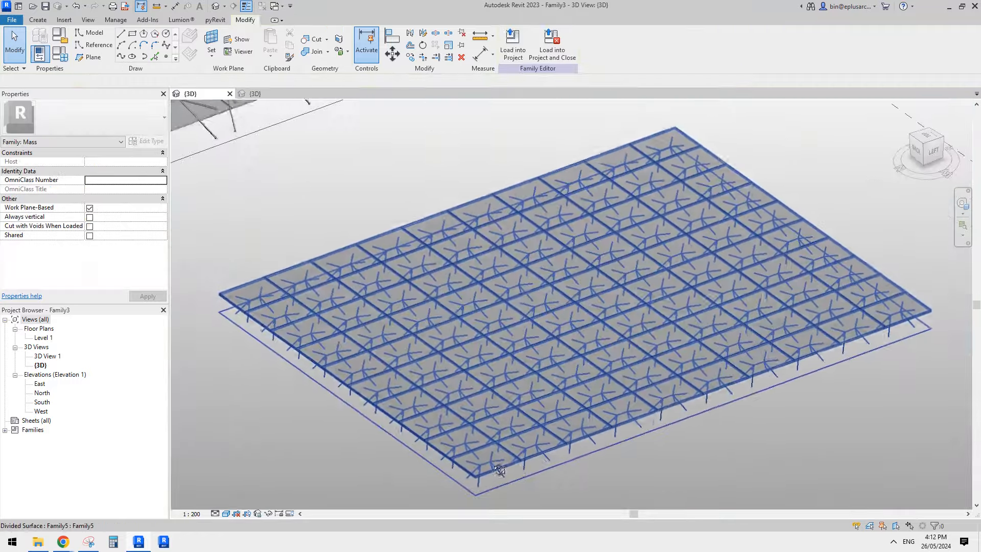
{"action": "middle_click_drag", "start_coordinate": [535, 430], "coordinate": [519, 366]}
{"action": "middle_click_drag", "start_coordinate": [569, 268], "coordinate": [593, 198], "text": "shift"}
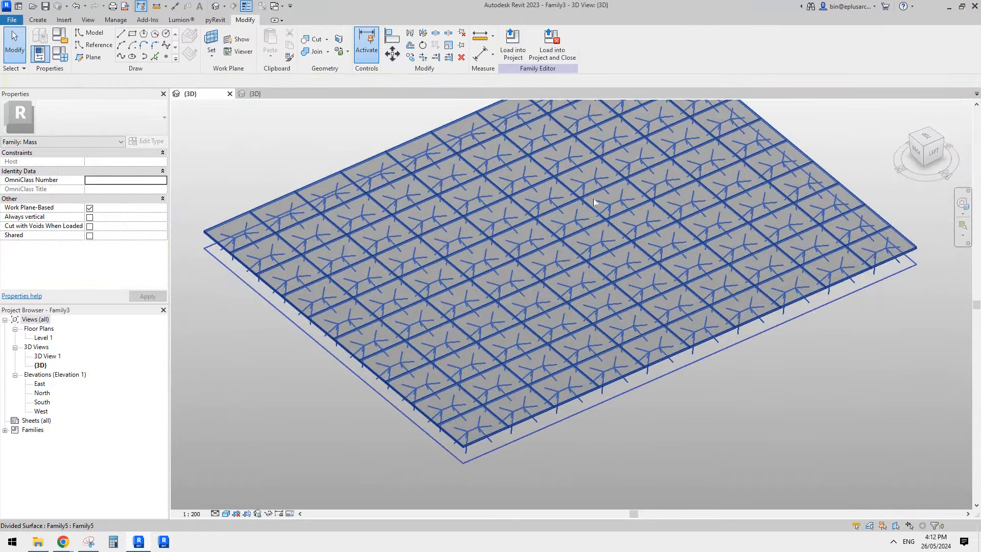
{"action": "left_click", "coordinate": [691, 311]}
{"action": "middle_click_drag", "start_coordinate": [615, 297], "coordinate": [614, 293]}
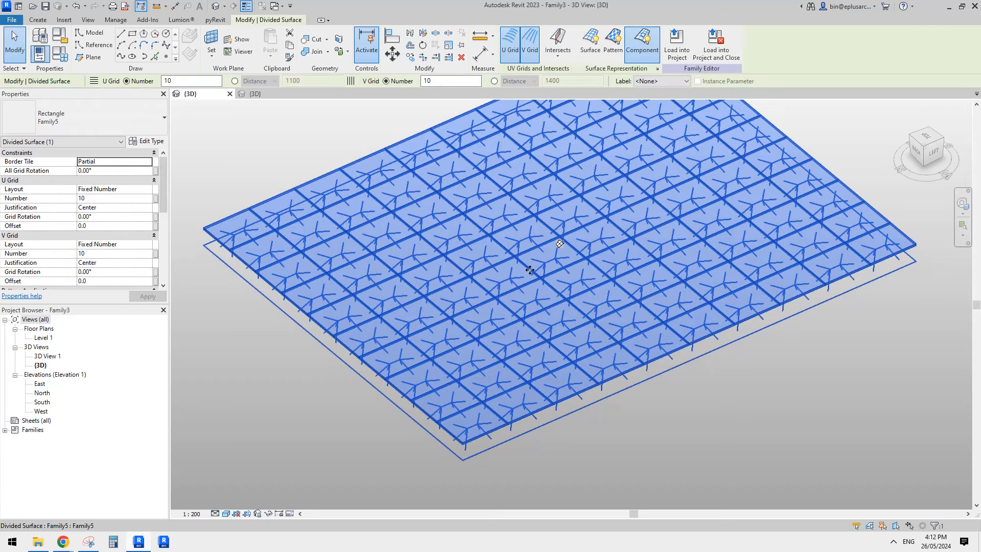
{"action": "left_click", "coordinate": [131, 190]}
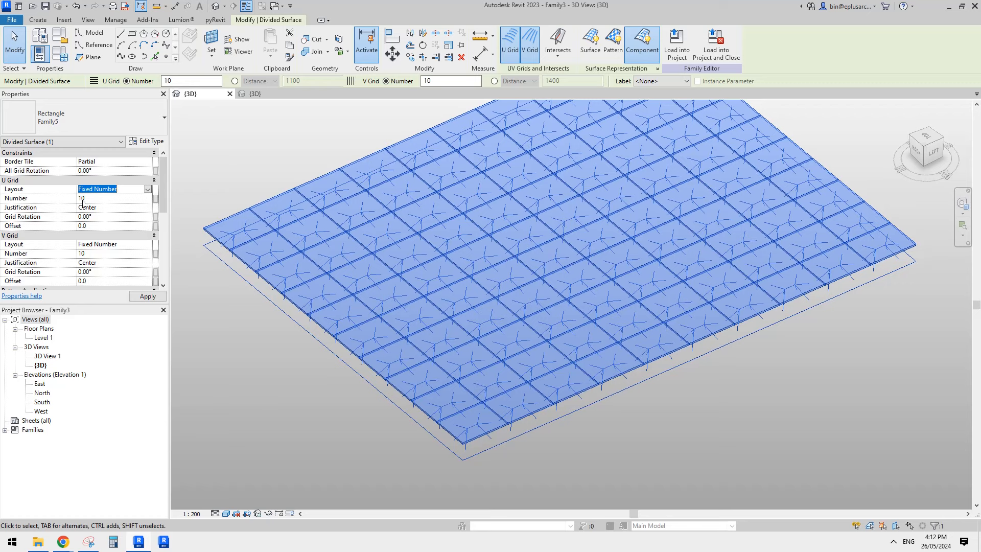
{"action": "left_click", "coordinate": [103, 198]}
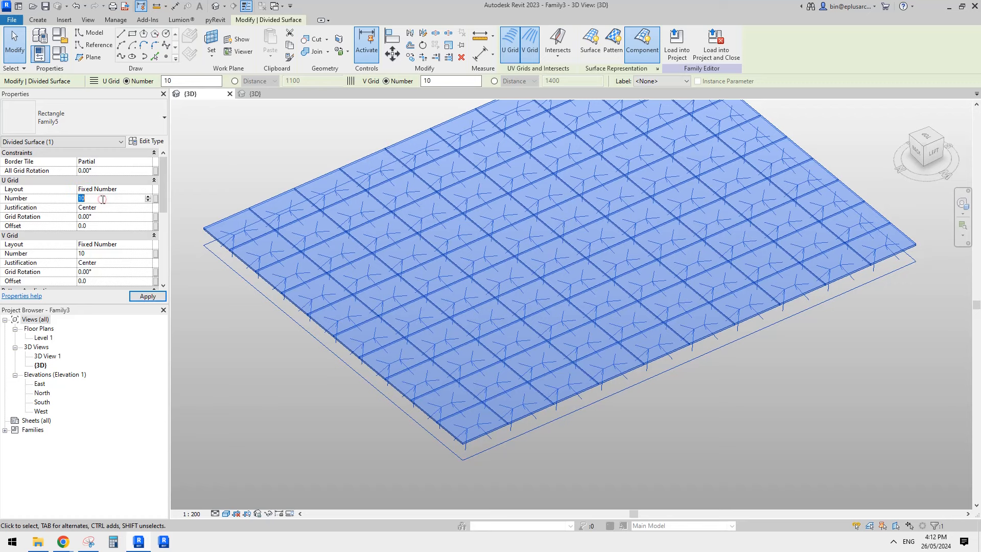
{"action": "left_click", "coordinate": [104, 254]}
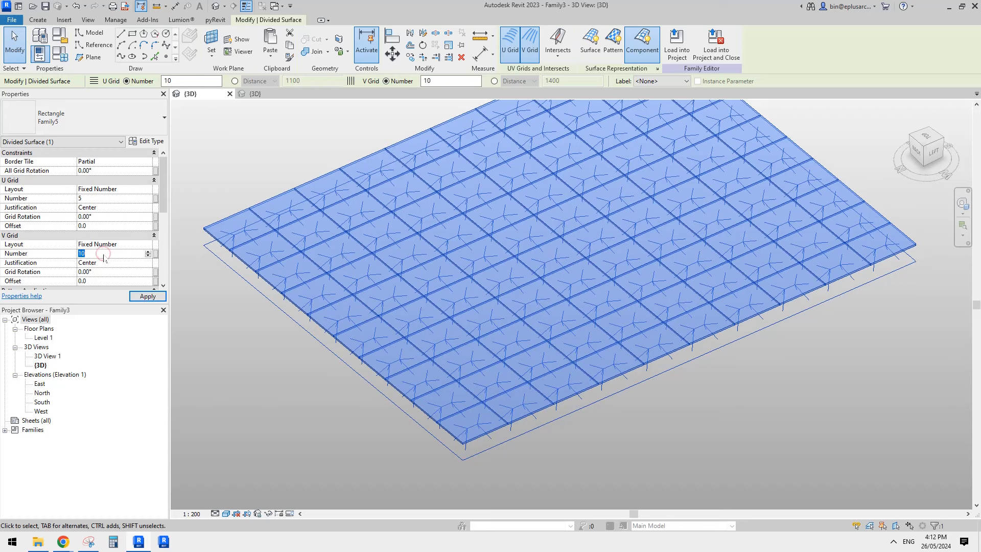
{"action": "type", "text": "5"}
{"action": "key", "text": "Return"}
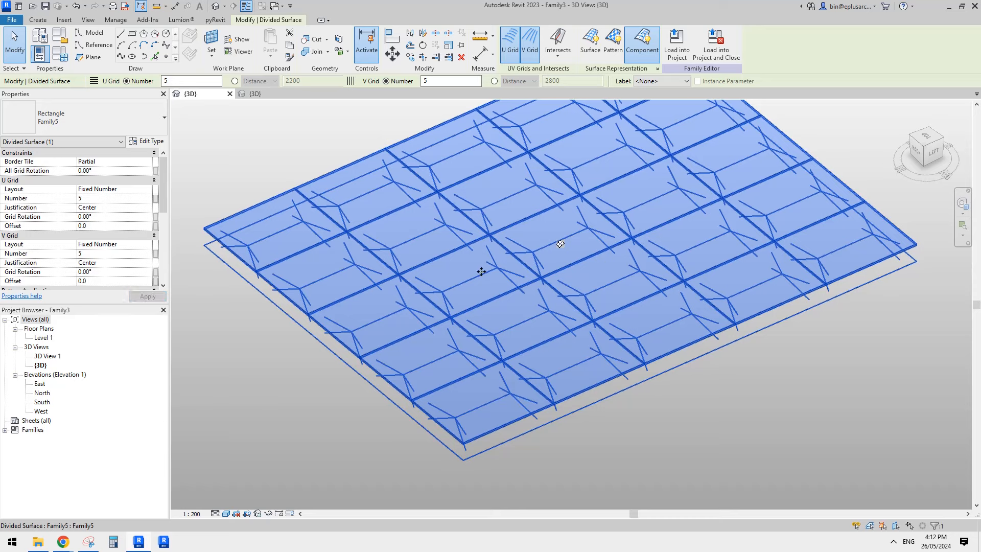
- Change both grid layouts to Maximum Spacing, with a distance of 1800 for the U grid and 1200 for the V grid
{"action": "left_click", "coordinate": [148, 189]}
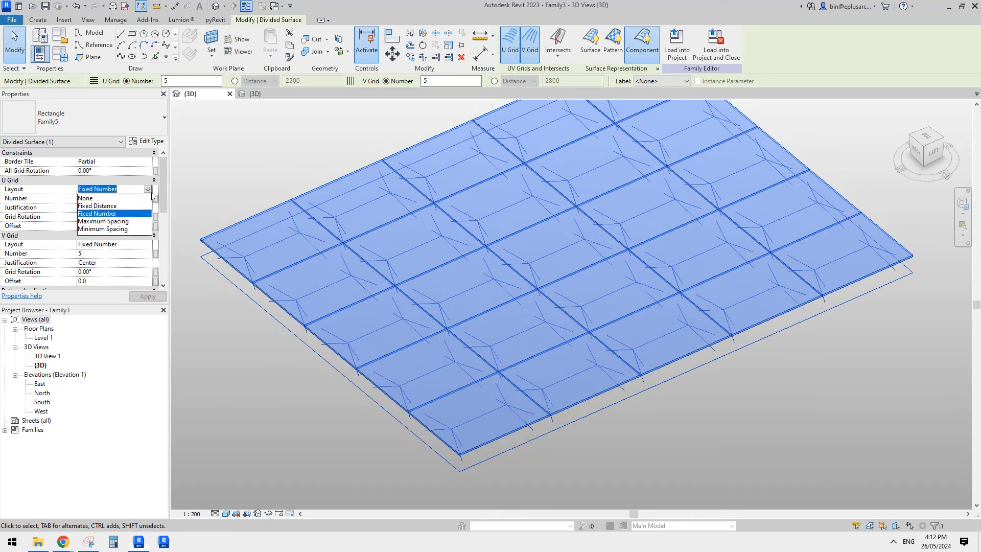
{"action": "left_click", "coordinate": [111, 222]}
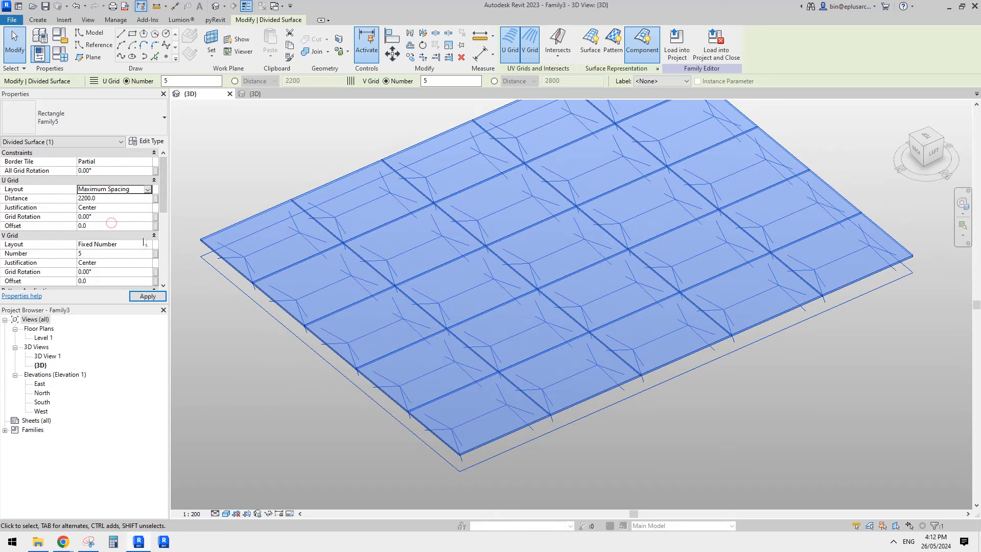
{"action": "left_click", "coordinate": [138, 244]}
{"action": "left_click", "coordinate": [147, 245]}
{"action": "left_click", "coordinate": [111, 279]}
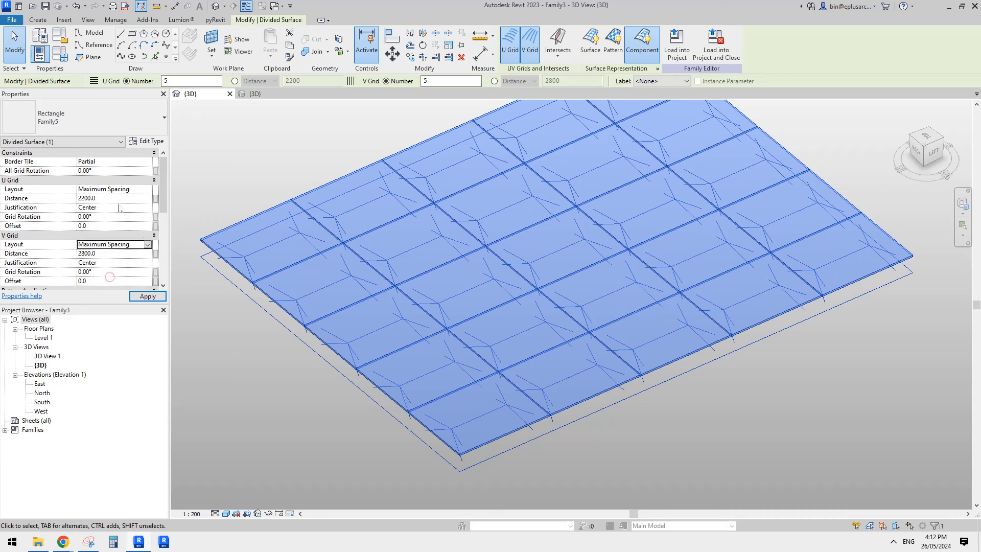
{"action": "left_click", "coordinate": [119, 200]}
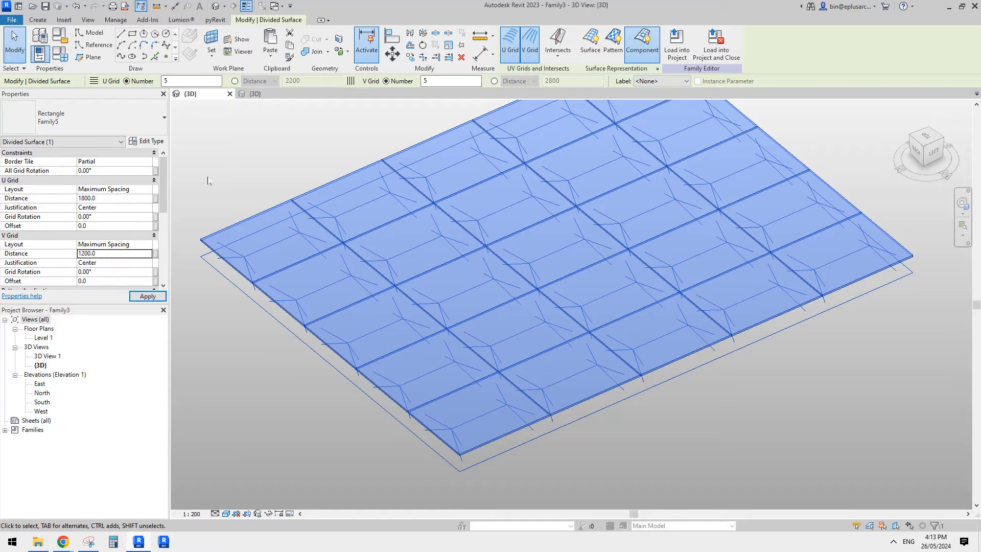
{"action": "scroll", "coordinate": [485, 230], "scroll_direction": "down", "scroll_amount": 2}
{"action": "middle_click_drag", "start_coordinate": [488, 243], "coordinate": [510, 330], "text": "shift"}
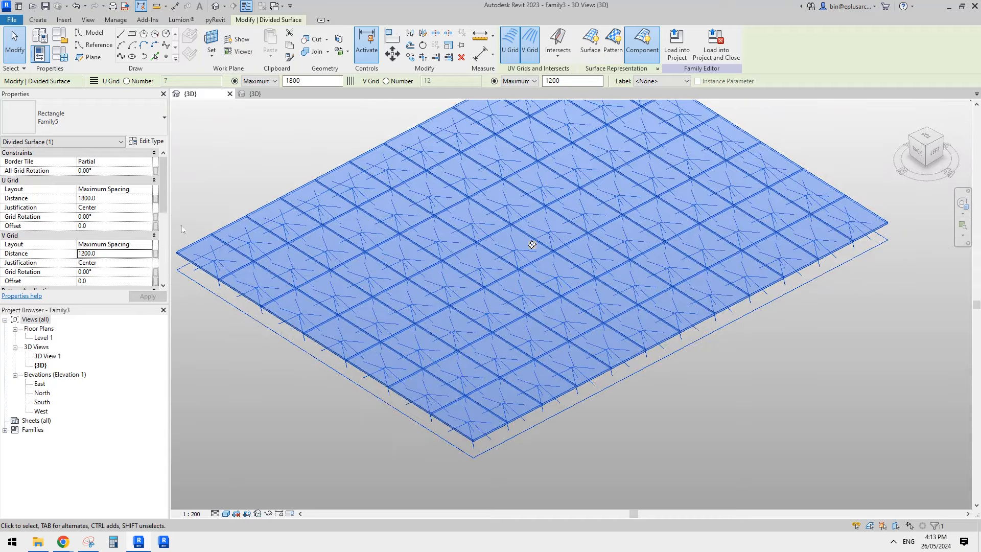
- Move the reference line along one long edge of the form inward to make the panelled surface narrower
{"action": "left_click", "coordinate": [396, 332]}
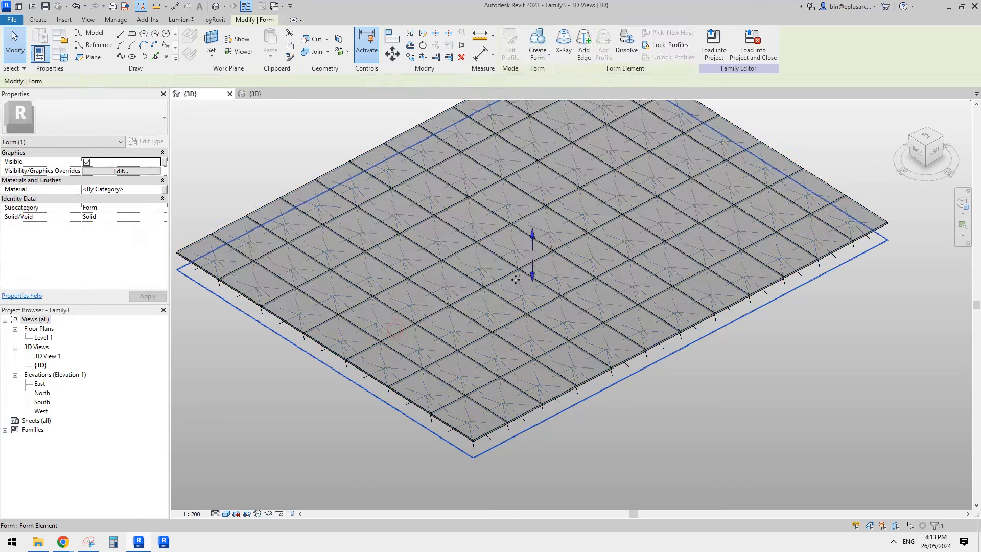
{"action": "left_click", "coordinate": [638, 427]}
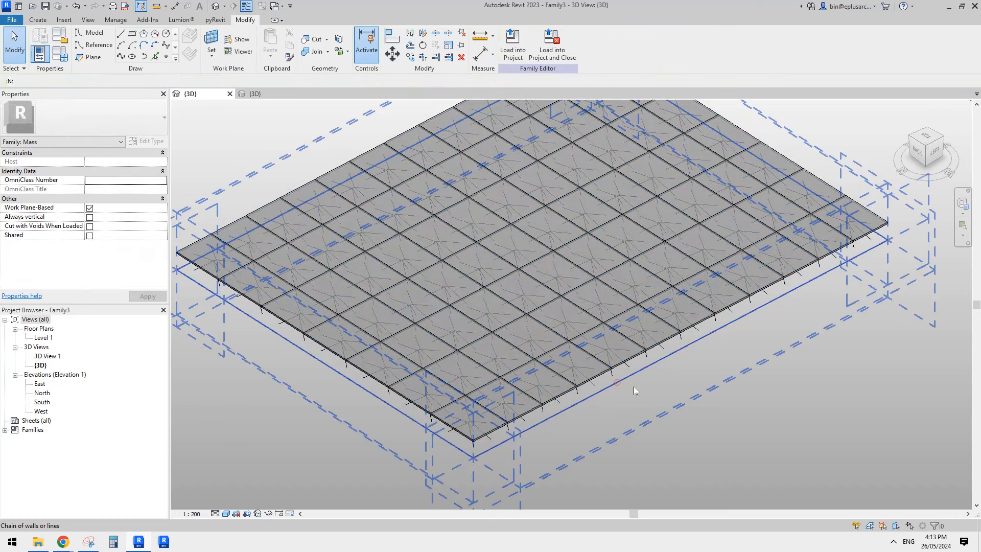
{"action": "scroll", "coordinate": [635, 391], "scroll_direction": "down", "scroll_amount": 2}
{"action": "left_click", "coordinate": [620, 305]}
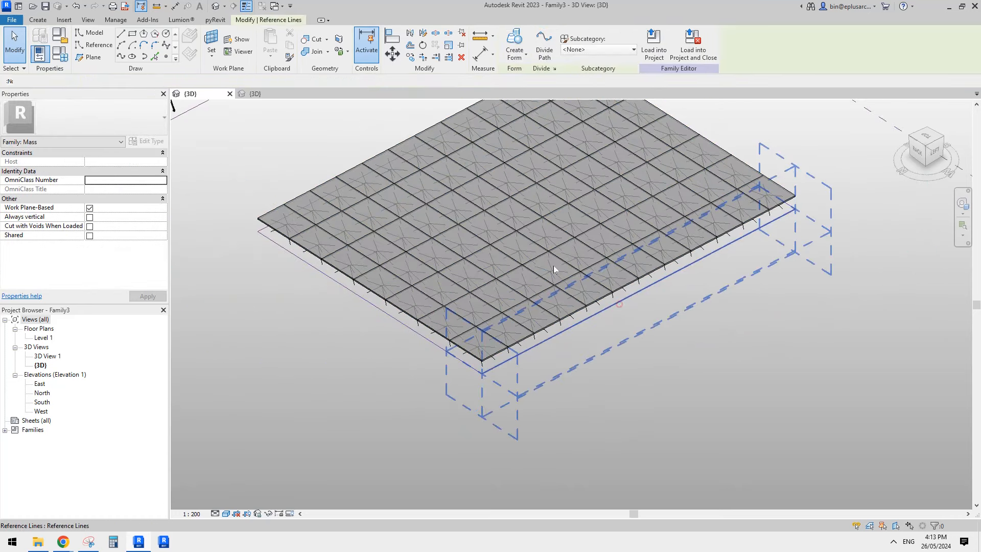
{"action": "left_click_drag", "start_coordinate": [362, 240], "coordinate": [537, 225]}
{"action": "middle_click_drag", "start_coordinate": [537, 226], "coordinate": [516, 301], "text": "shift"}
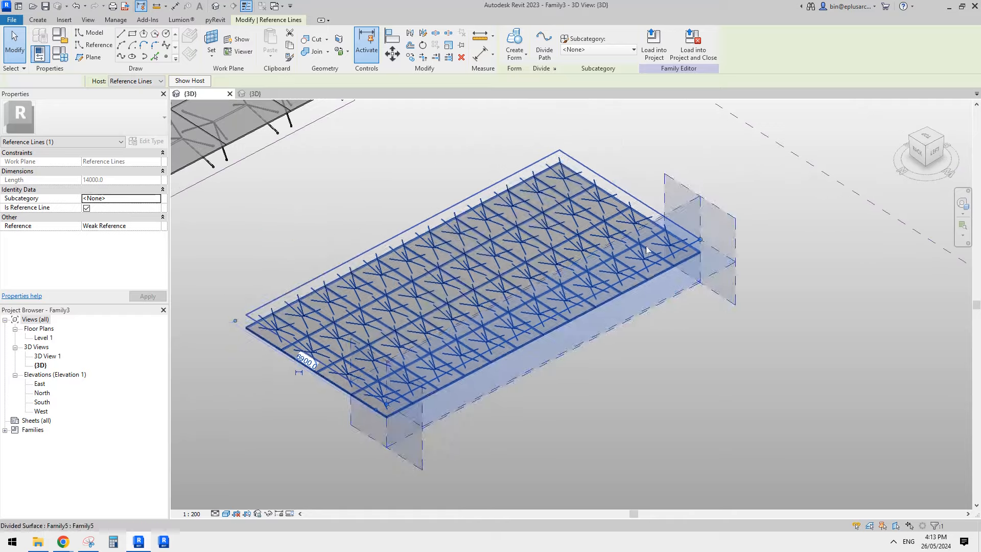
- Move the reference line along one short edge of the form inward to shorten the panelled surface
{"action": "left_click", "coordinate": [715, 332]}
{"action": "middle_click_drag", "start_coordinate": [715, 317], "coordinate": [684, 295], "text": "shift"}
{"action": "key", "text": "Tab"}
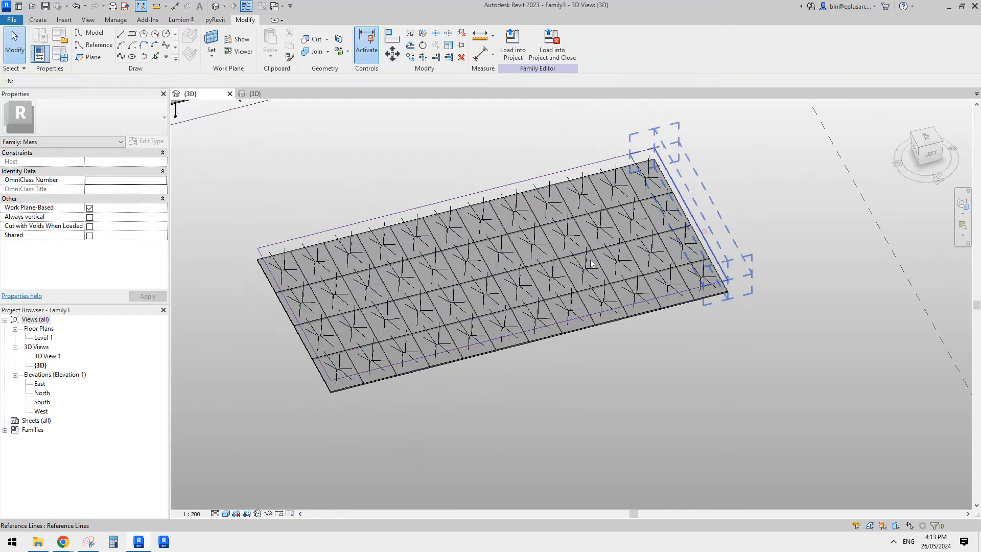
{"action": "left_click", "coordinate": [590, 263]}
{"action": "middle_click_drag", "start_coordinate": [538, 280], "coordinate": [597, 265], "text": "shift"}
{"action": "left_click", "coordinate": [581, 349]}
- Toggle Component Flip on the resized divided surface to bring the panels above the reference lines
{"action": "left_click", "coordinate": [450, 290]}
{"action": "scroll", "coordinate": [96, 262], "scroll_direction": "down", "scroll_amount": 2}
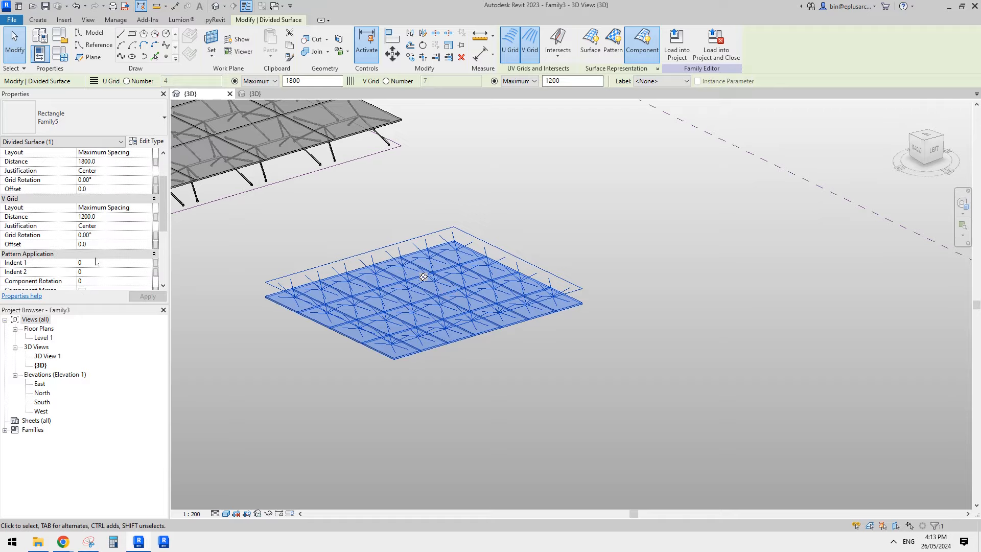
{"action": "scroll", "coordinate": [97, 259], "scroll_direction": "down", "scroll_amount": 2}
{"action": "left_click", "coordinate": [406, 204]}
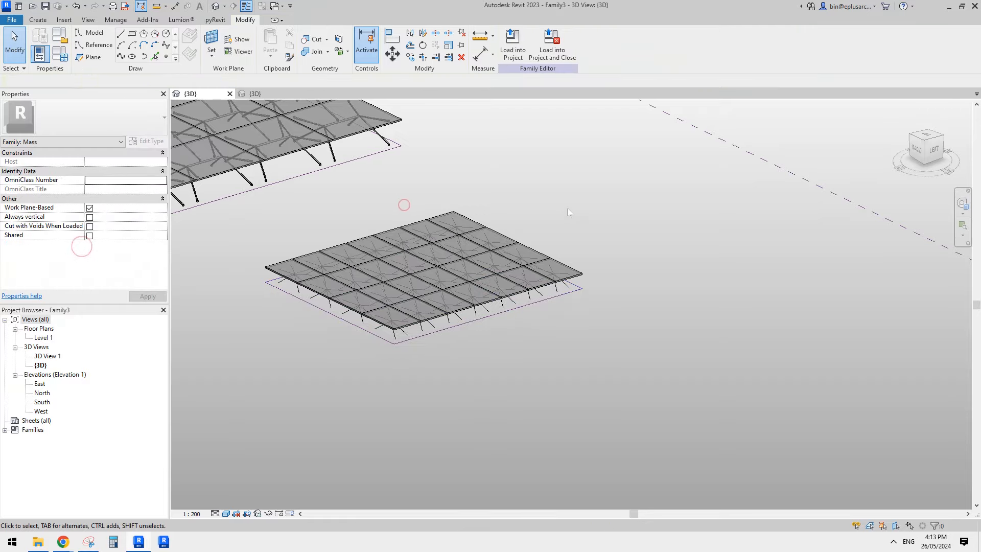
- Isolate the selection to the single curtain panel at the near corner and examine its legs
{"action": "middle_click_drag", "start_coordinate": [405, 205], "coordinate": [564, 313], "text": "shift"}
{"action": "scroll", "coordinate": [565, 296], "scroll_direction": "up", "scroll_amount": 2}
{"action": "middle_click_drag", "start_coordinate": [614, 287], "coordinate": [574, 324], "text": "shift"}
{"action": "scroll", "coordinate": [587, 236], "scroll_direction": "up", "scroll_amount": 3}
{"action": "scroll", "coordinate": [619, 279], "scroll_direction": "up", "scroll_amount": 1}
{"action": "key", "text": "Tab"}
{"action": "left_click", "coordinate": [620, 280]}
{"action": "left_click", "coordinate": [678, 378]}
{"action": "key", "text": "Tab"}
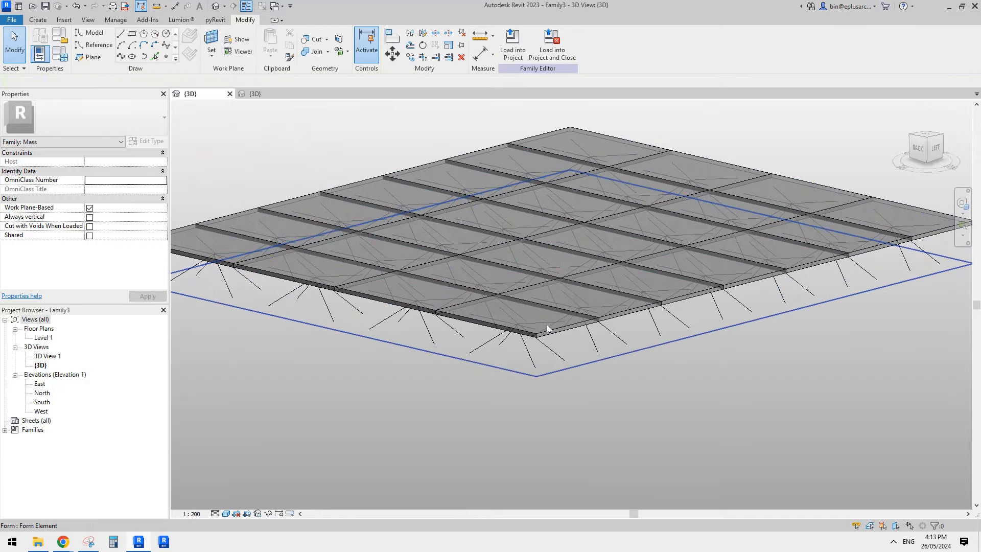
{"action": "key", "text": "Tab"}
{"action": "left_click", "coordinate": [547, 324]}
{"action": "middle_click_drag", "start_coordinate": [547, 324], "coordinate": [529, 315], "text": "shift"}
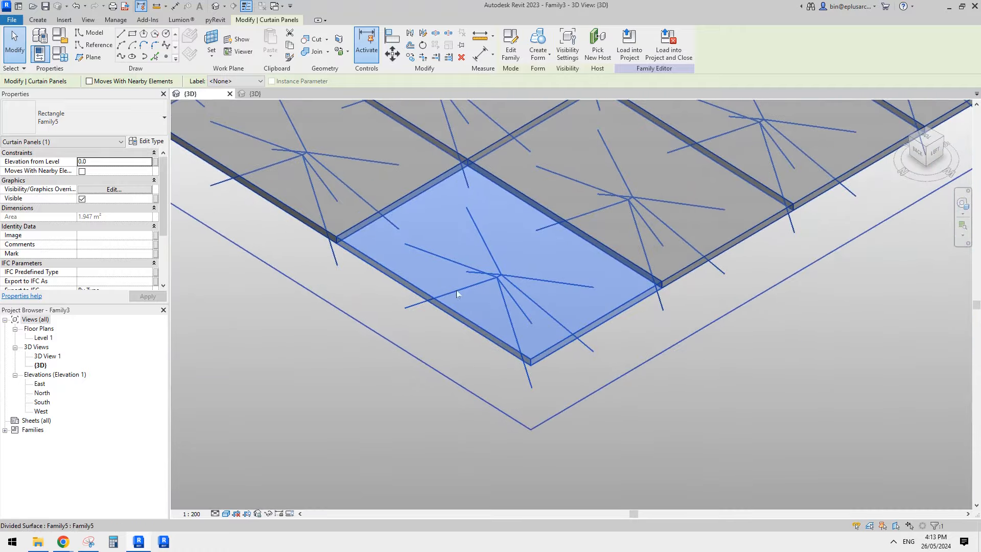
- Set the leg offset 1 type parameter of the divided surface's Family5 panels to 100
{"action": "left_click", "coordinate": [730, 420]}
{"action": "left_click", "coordinate": [579, 322]}
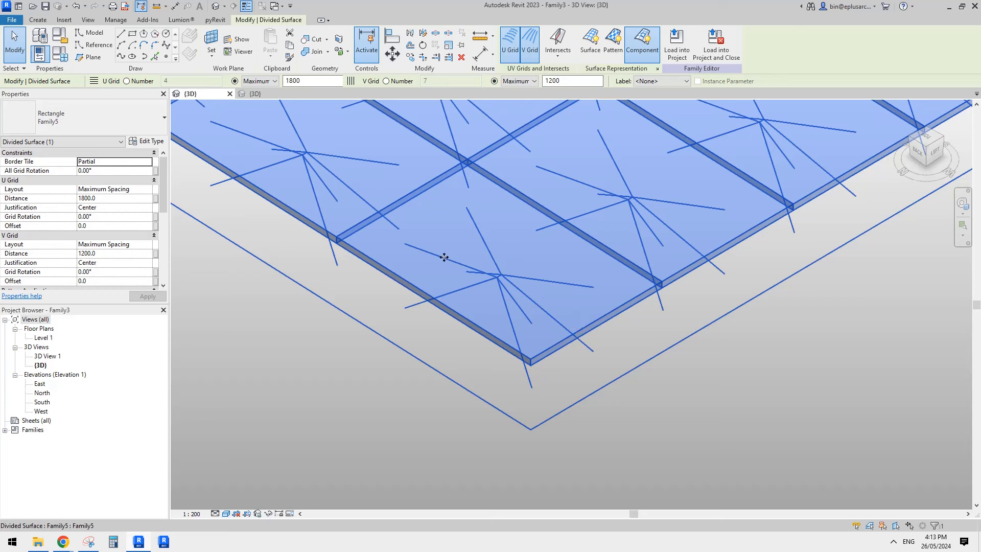
{"action": "left_click", "coordinate": [146, 141]}
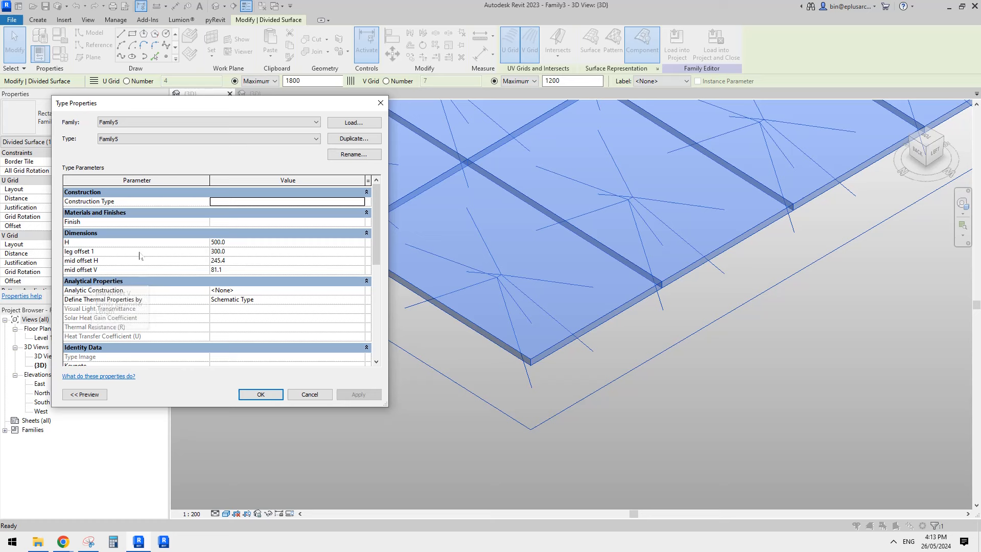
{"action": "left_click", "coordinate": [264, 253]}
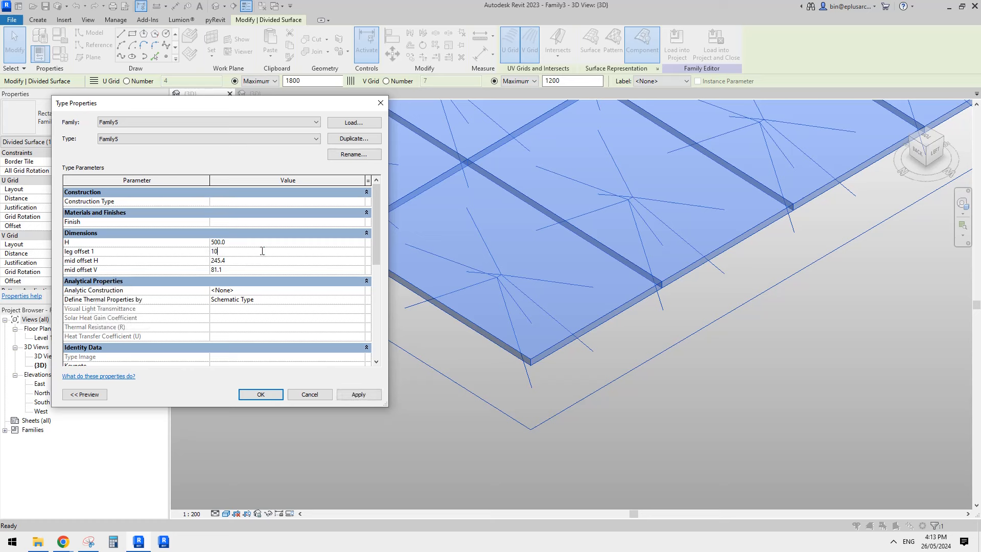
{"action": "left_click", "coordinate": [363, 397]}
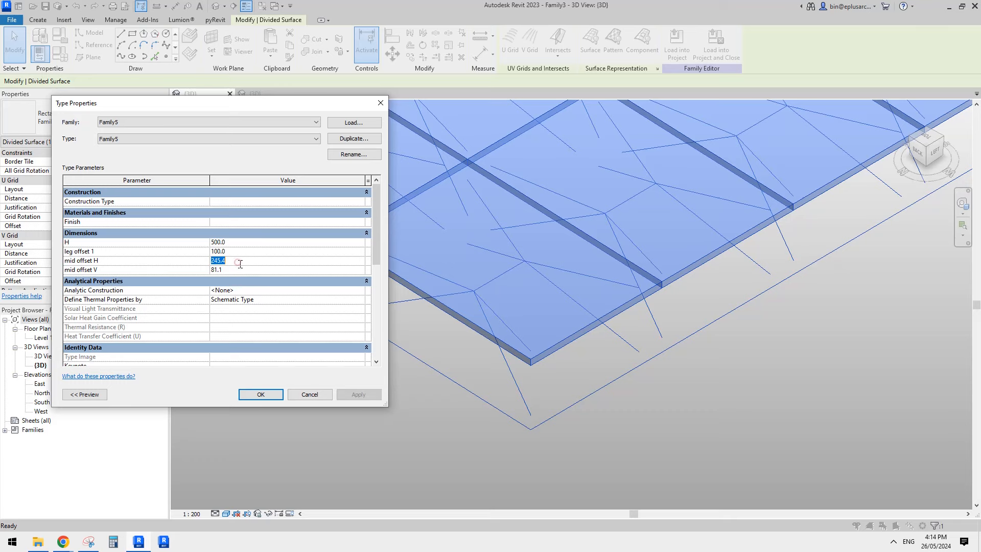
{"action": "left_click", "coordinate": [269, 394]}
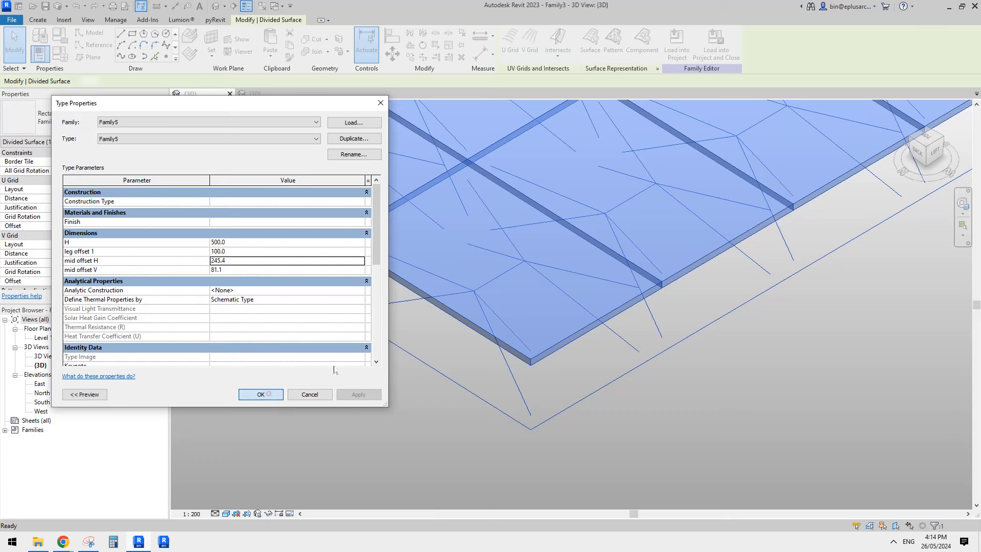
- Test the Family5 type's mid offset V at 50 and set it to 100
{"action": "middle_click_drag", "start_coordinate": [483, 369], "coordinate": [561, 307], "text": "shift"}
{"action": "middle_click_drag", "start_coordinate": [796, 236], "coordinate": [559, 271]}
{"action": "middle_click_drag", "start_coordinate": [702, 167], "coordinate": [715, 197], "text": "shift"}
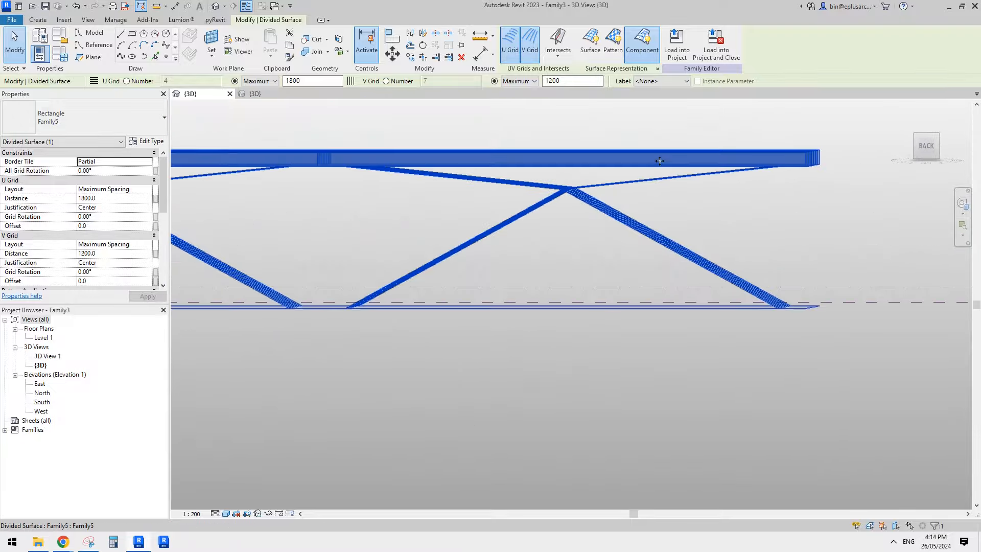
{"action": "left_click", "coordinate": [144, 140]}
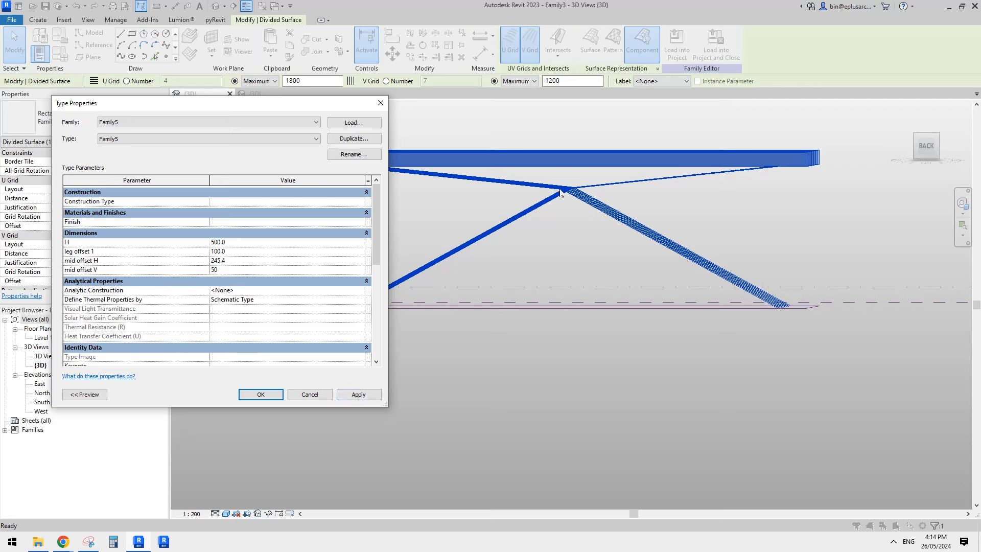
{"action": "left_click", "coordinate": [372, 397]}
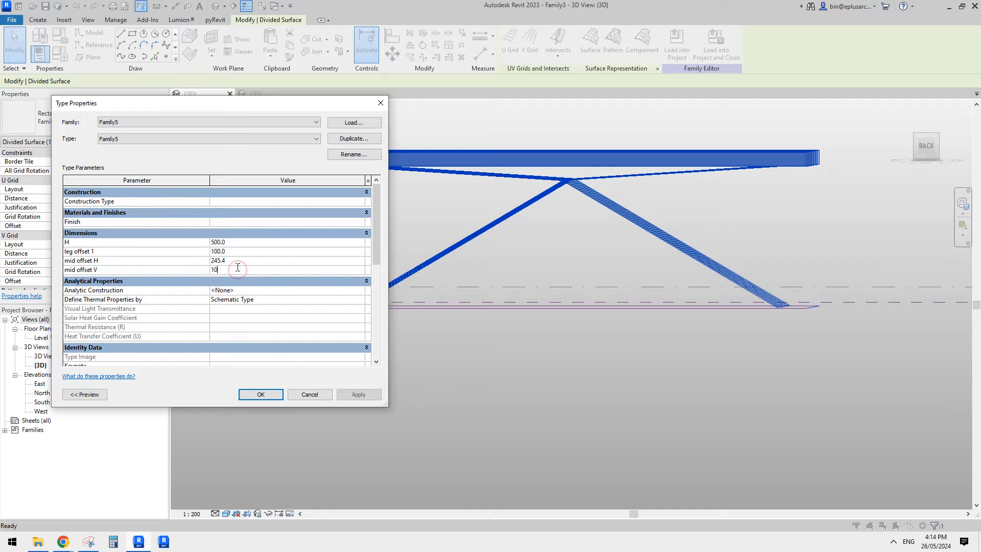
{"action": "left_click", "coordinate": [364, 395]}
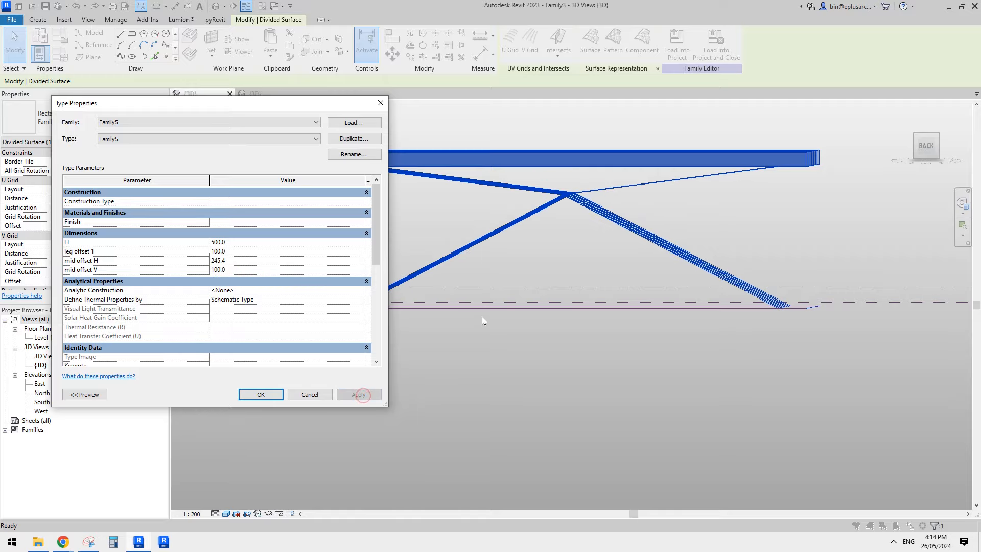
{"action": "left_click", "coordinate": [275, 397]}
- Set the Family5 type's mid offset H to 150 and deselect the divided surface
{"action": "scroll", "coordinate": [427, 320], "scroll_direction": "down", "scroll_amount": 1}
{"action": "middle_click_drag", "start_coordinate": [427, 320], "coordinate": [489, 303], "text": "shift"}
{"action": "scroll", "coordinate": [365, 314], "scroll_direction": "down", "scroll_amount": 4}
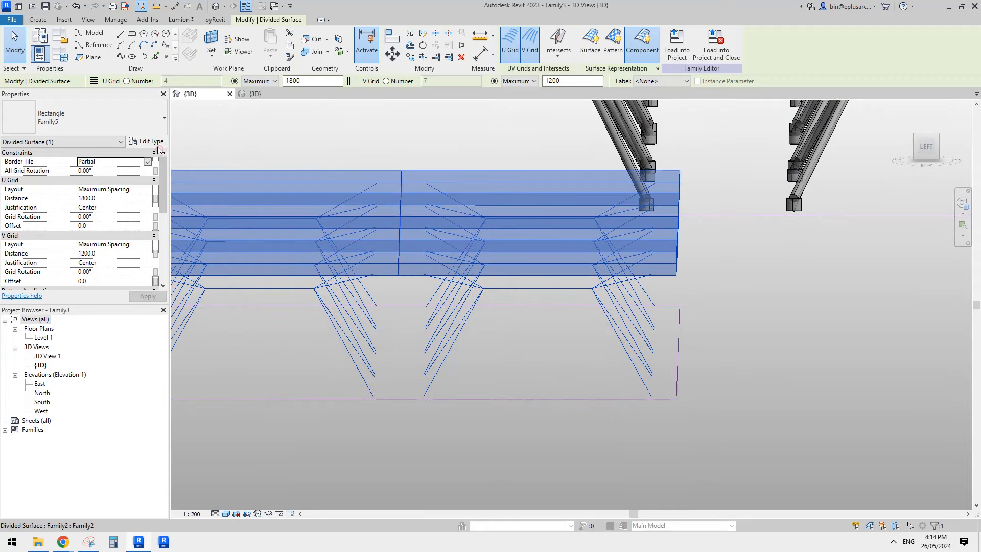
{"action": "left_click", "coordinate": [150, 141]}
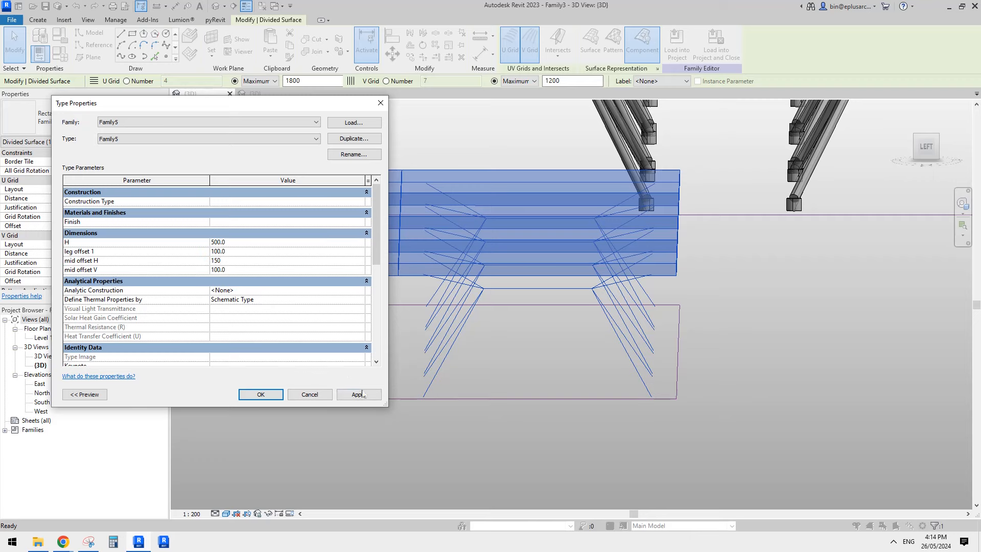
{"action": "left_click", "coordinate": [359, 394]}
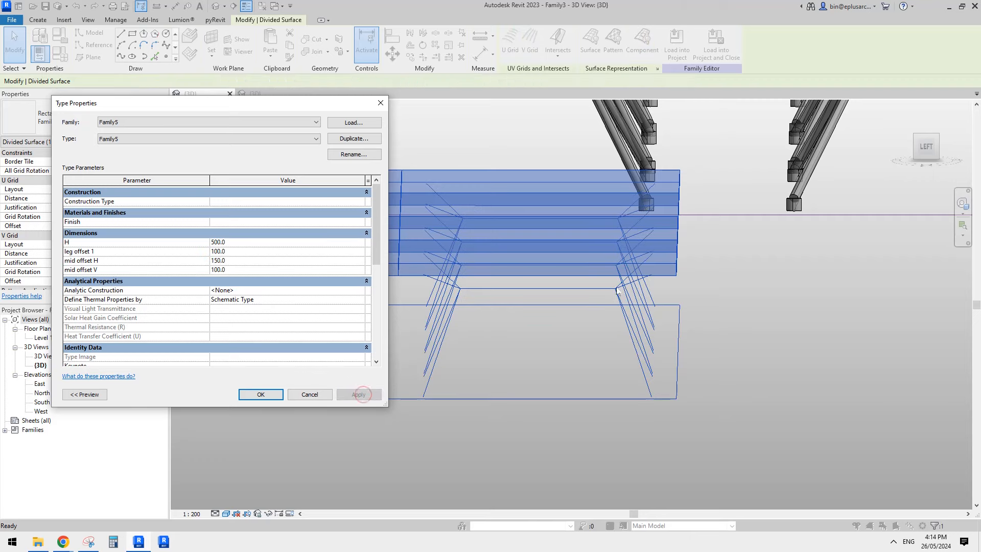
{"action": "left_click", "coordinate": [271, 397]}
{"action": "scroll", "coordinate": [534, 292], "scroll_direction": "down", "scroll_amount": 3}
{"action": "middle_click_drag", "start_coordinate": [533, 290], "coordinate": [548, 294], "text": "shift"}
{"action": "scroll", "coordinate": [548, 293], "scroll_direction": "down", "scroll_amount": 2}
{"action": "left_click", "coordinate": [671, 260]}
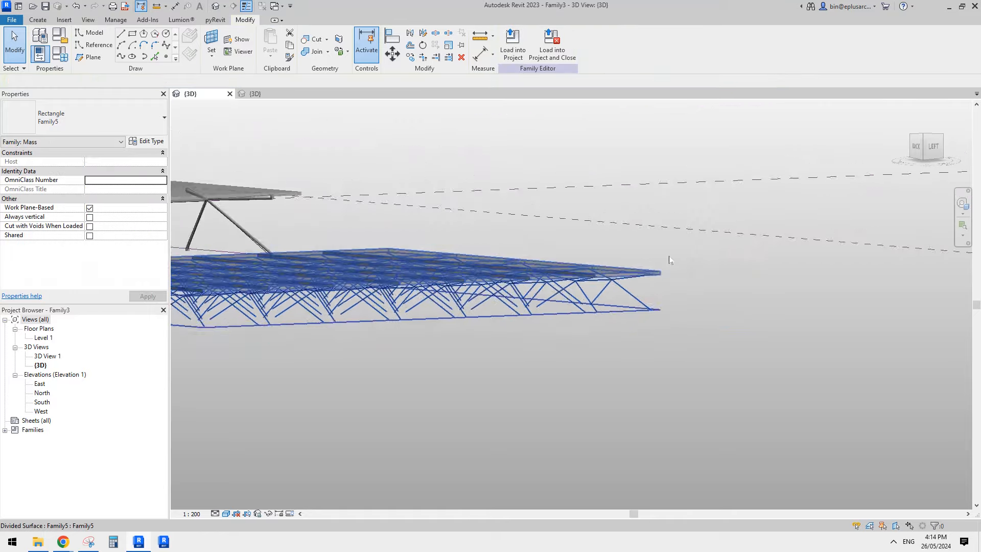
- Open the nested Family4 leg component of a Family2 curtain panel at the surface edge for editing
{"action": "middle_click_drag", "start_coordinate": [671, 260], "coordinate": [779, 282], "text": "shift"}
{"action": "scroll", "coordinate": [533, 308], "scroll_direction": "up", "scroll_amount": 2}
{"action": "middle_click_drag", "start_coordinate": [529, 274], "coordinate": [490, 289]}
{"action": "scroll", "coordinate": [489, 288], "scroll_direction": "up", "scroll_amount": 2}
{"action": "key", "text": "Tab"}
{"action": "key", "text": "Tab"}
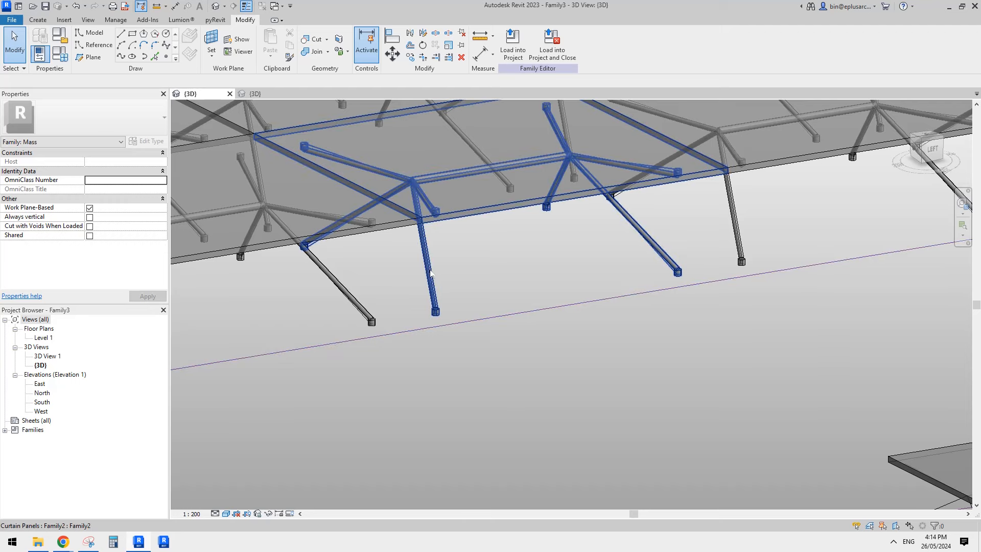
{"action": "key", "text": "Tab"}
{"action": "left_click", "coordinate": [431, 274]}
{"action": "middle_click_drag", "start_coordinate": [471, 281], "coordinate": [420, 170], "text": "shift"}
{"action": "middle_click_drag", "start_coordinate": [435, 245], "coordinate": [454, 241], "text": "shift"}
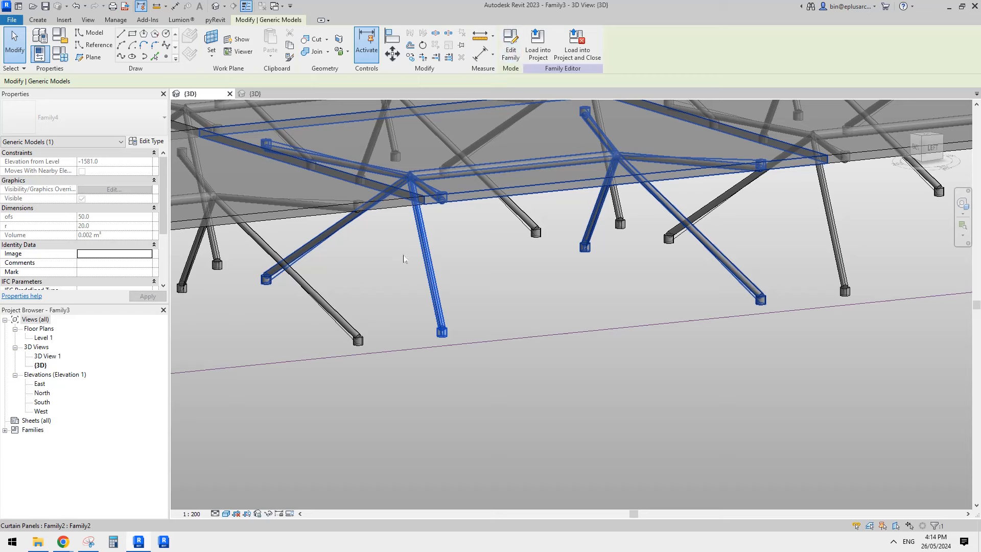
{"action": "left_click", "coordinate": [511, 51]}
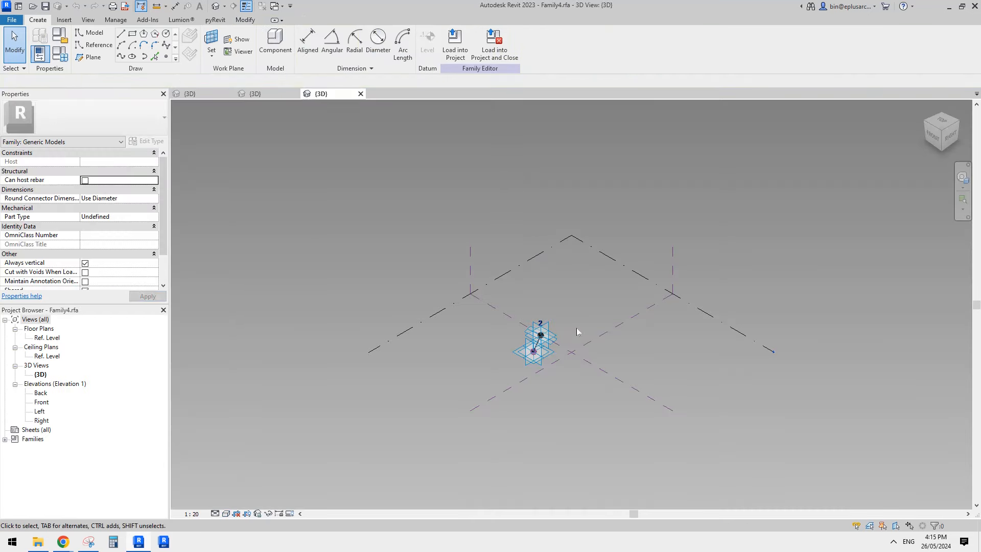
- Place two reference points in empty space beside the existing leg and make them adaptive
{"action": "scroll", "coordinate": [537, 343], "scroll_direction": "up", "scroll_amount": 6}
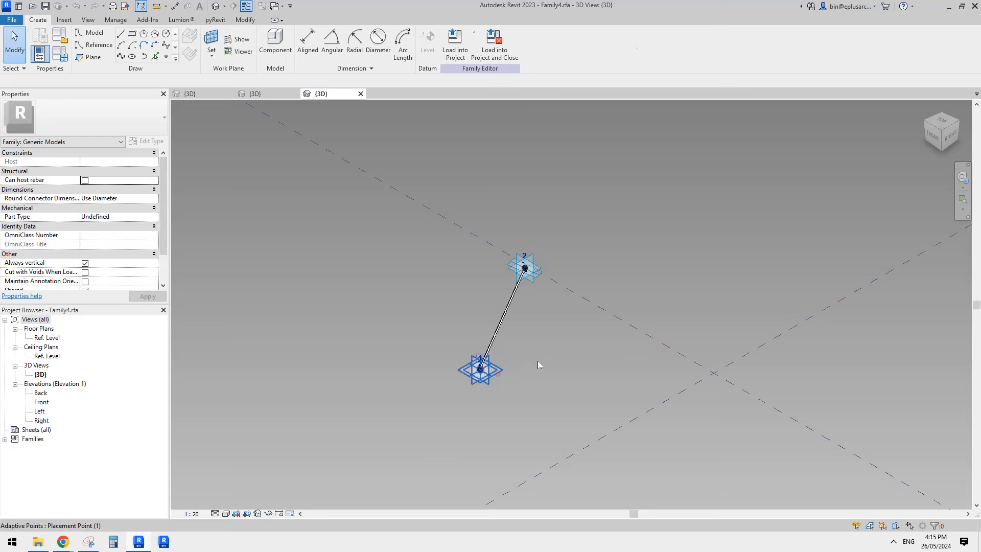
{"action": "left_click", "coordinate": [538, 360]}
{"action": "middle_click_drag", "start_coordinate": [538, 361], "coordinate": [527, 328], "text": "shift"}
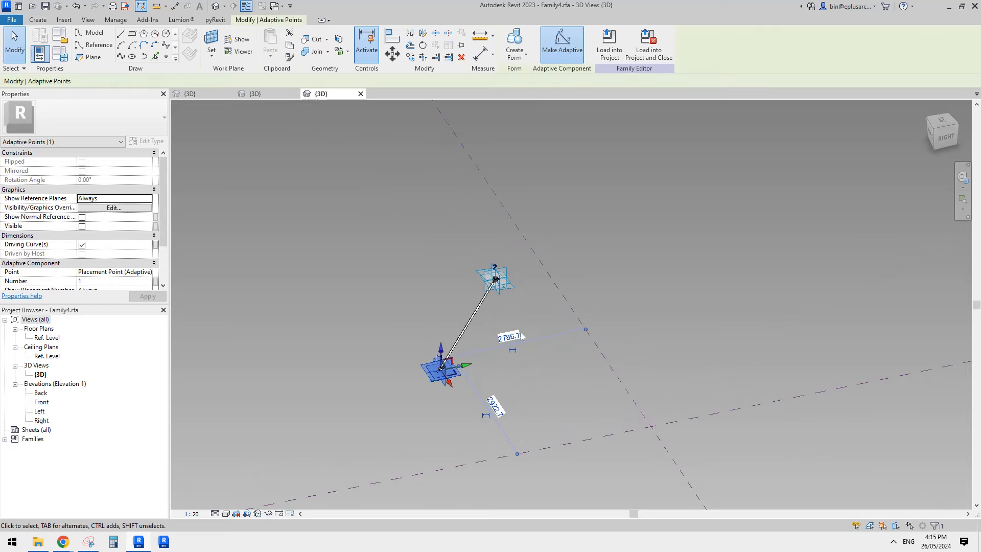
{"action": "scroll", "coordinate": [528, 349], "scroll_direction": "down", "scroll_amount": 1}
{"action": "key", "text": "Escape"}
{"action": "left_click", "coordinate": [167, 57]}
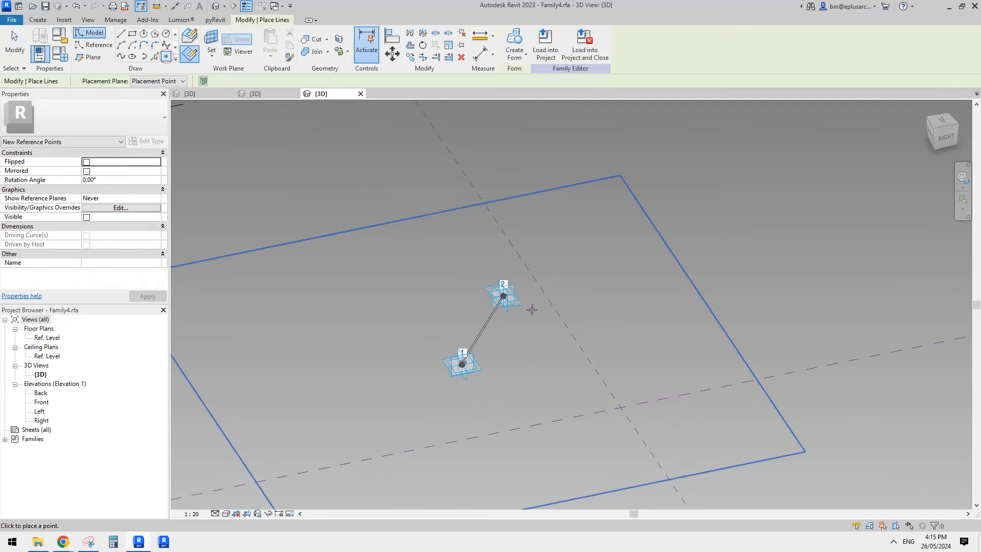
{"action": "left_click", "coordinate": [621, 357]}
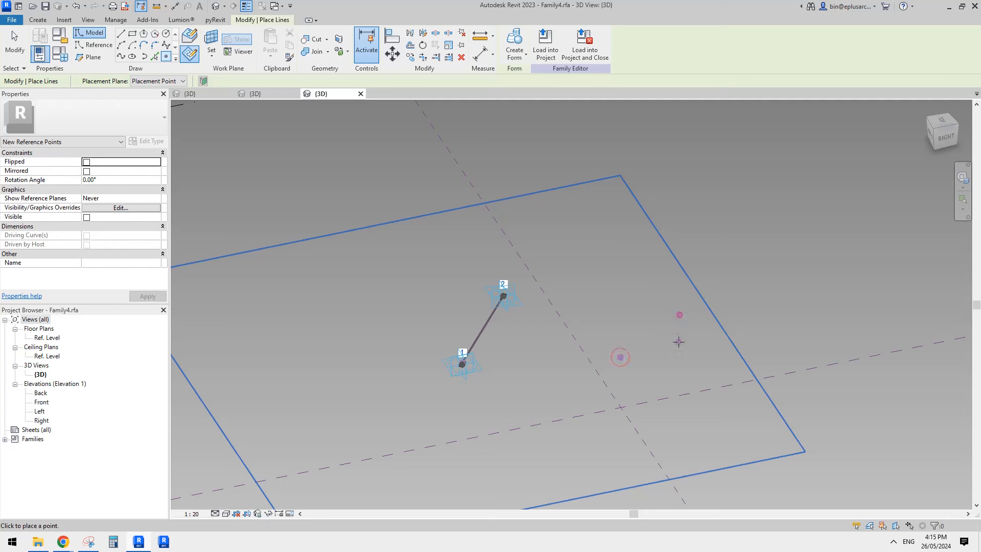
{"action": "key", "text": "Escape"}
{"action": "left_click_drag", "start_coordinate": [581, 265], "coordinate": [728, 373]}
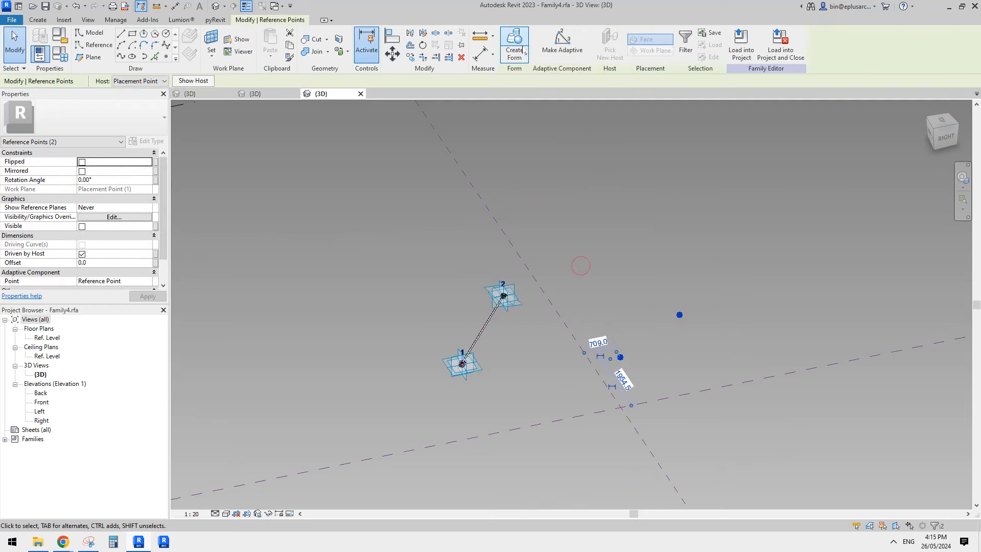
{"action": "left_click", "coordinate": [562, 45]}
{"action": "left_click", "coordinate": [707, 326]}
- Raise adaptive point 4 above point 3 and shift it to about 1722 mm from the nearest reference plane
{"action": "scroll", "coordinate": [696, 327], "scroll_direction": "up", "scroll_amount": 1}
{"action": "left_click", "coordinate": [682, 318]}
{"action": "middle_click_drag", "start_coordinate": [688, 317], "coordinate": [717, 284], "text": "shift"}
{"action": "scroll", "coordinate": [695, 317], "scroll_direction": "up", "scroll_amount": 2}
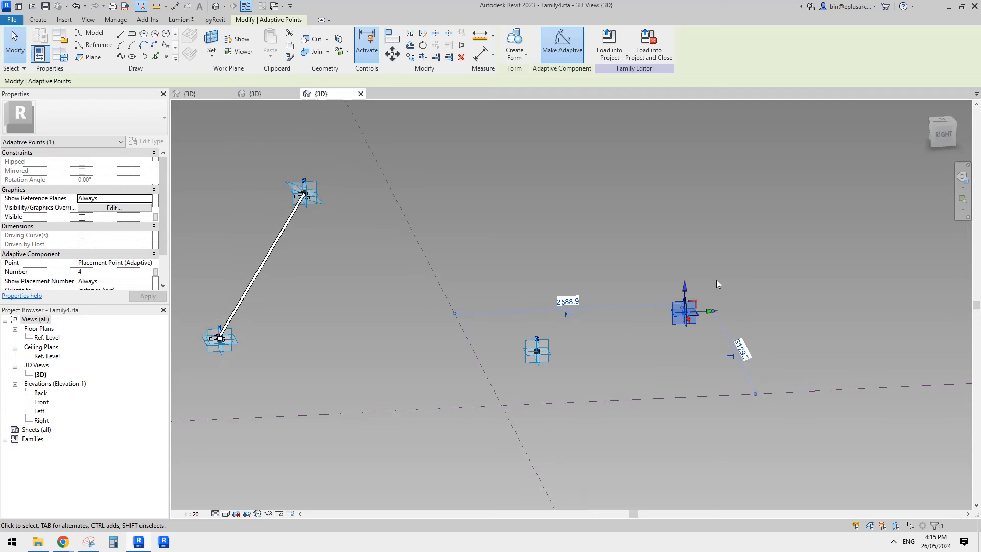
{"action": "left_click_drag", "start_coordinate": [685, 287], "coordinate": [691, 219]}
{"action": "left_click_drag", "start_coordinate": [695, 239], "coordinate": [628, 239]}
{"action": "middle_click_drag", "start_coordinate": [609, 280], "coordinate": [557, 338], "text": "shift"}
{"action": "middle_click_drag", "start_coordinate": [313, 365], "coordinate": [458, 332]}
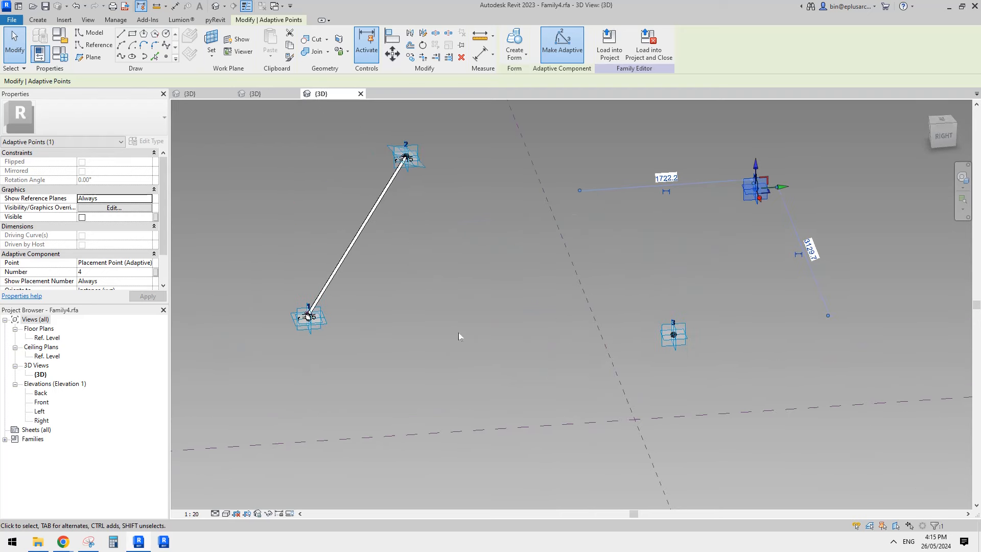
{"action": "left_click", "coordinate": [348, 161]}
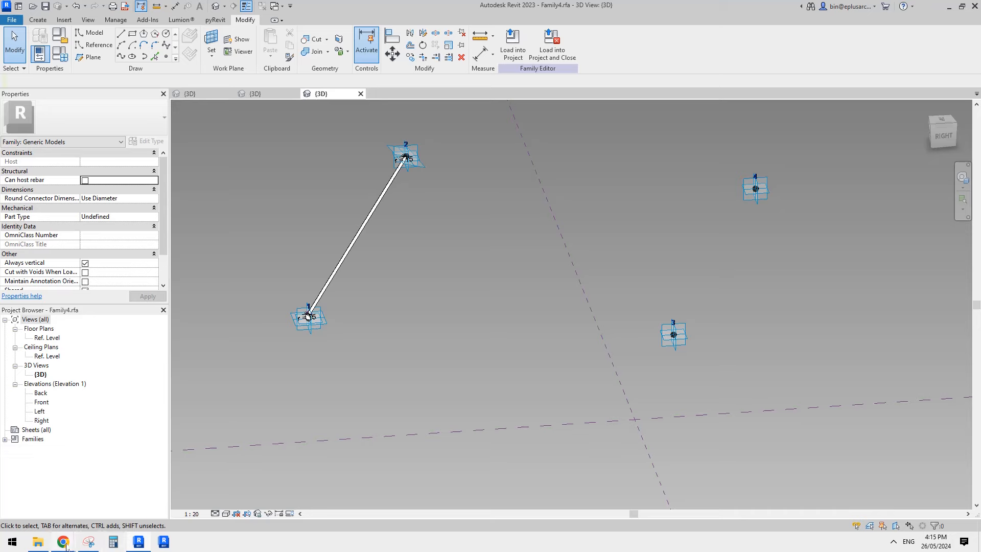
- Switch to the Google Docs document in Chrome to examine the reference module images, and return to Revit
{"action": "mouse_move", "coordinate": [66, 546]}
{"action": "left_click", "coordinate": [172, 508]}
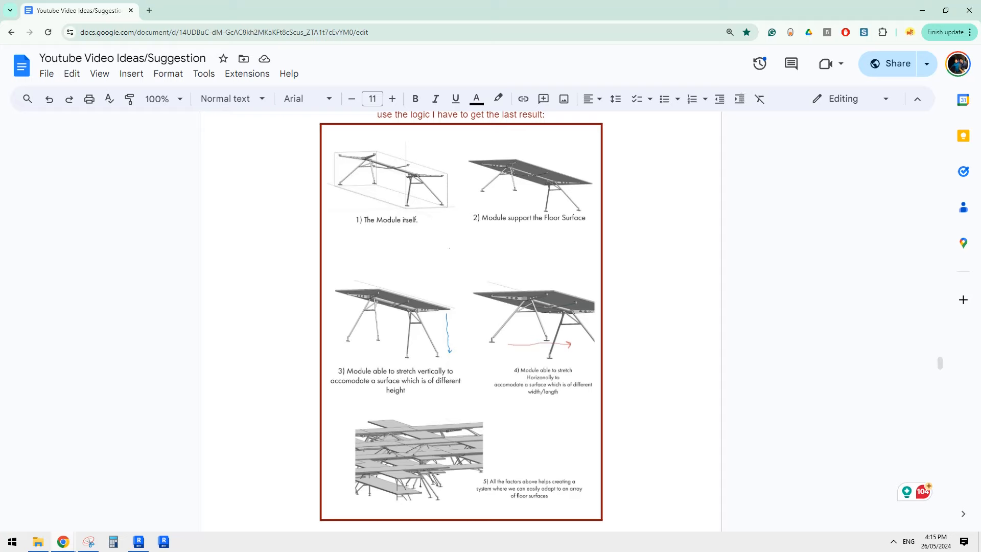
{"action": "left_click", "coordinate": [139, 542]}
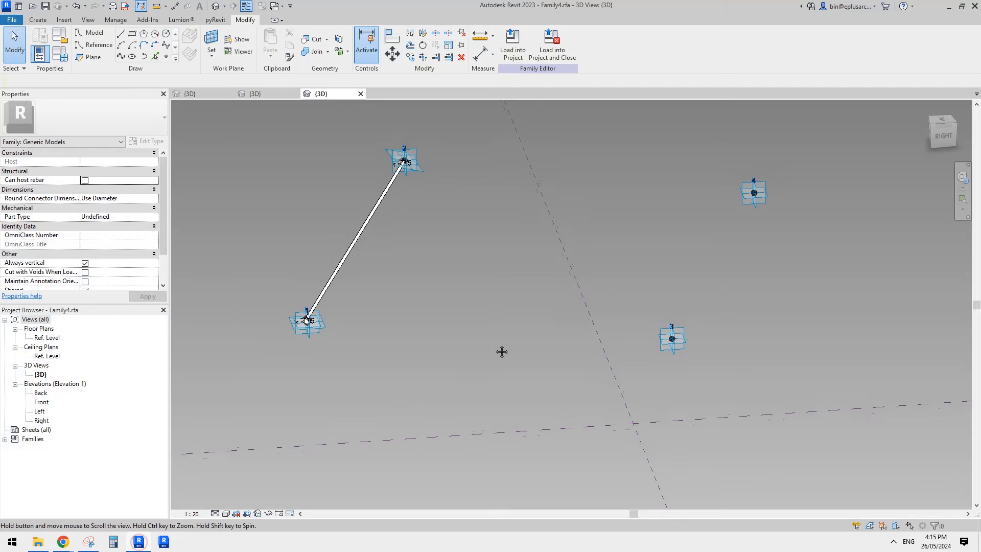
- Host a reference point on the horizontal plane of placement point 3 and offset it upward by about 108 mm
{"action": "scroll", "coordinate": [586, 342], "scroll_direction": "up", "scroll_amount": 3}
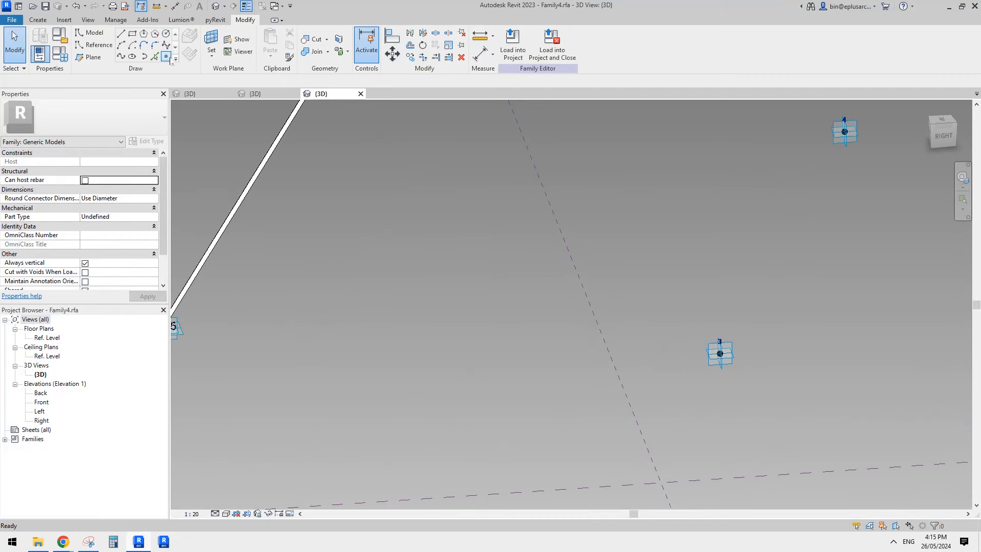
{"action": "left_click", "coordinate": [166, 57]}
{"action": "key", "text": "Escape"}
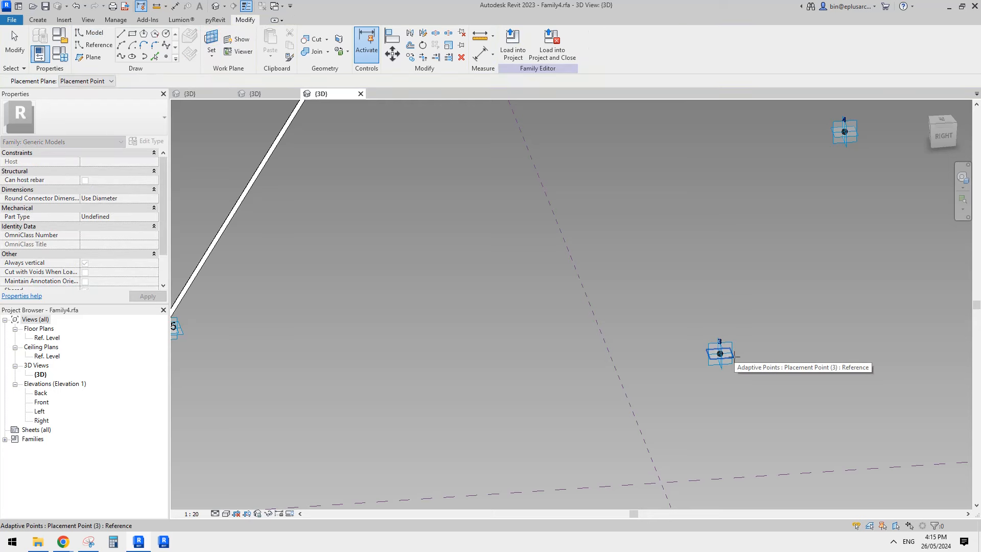
{"action": "key", "text": "Return"}
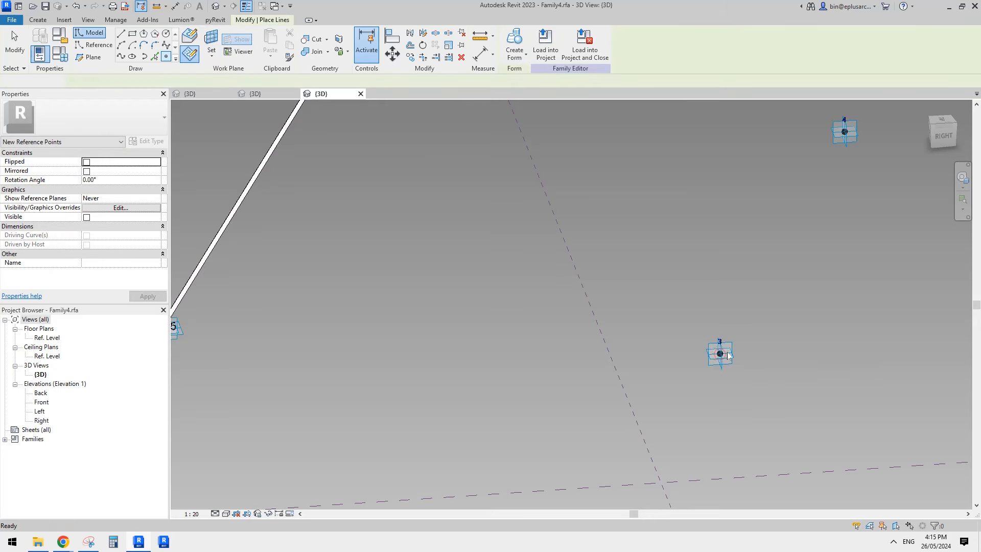
{"action": "key", "text": "Escape"}
{"action": "left_click", "coordinate": [721, 355]}
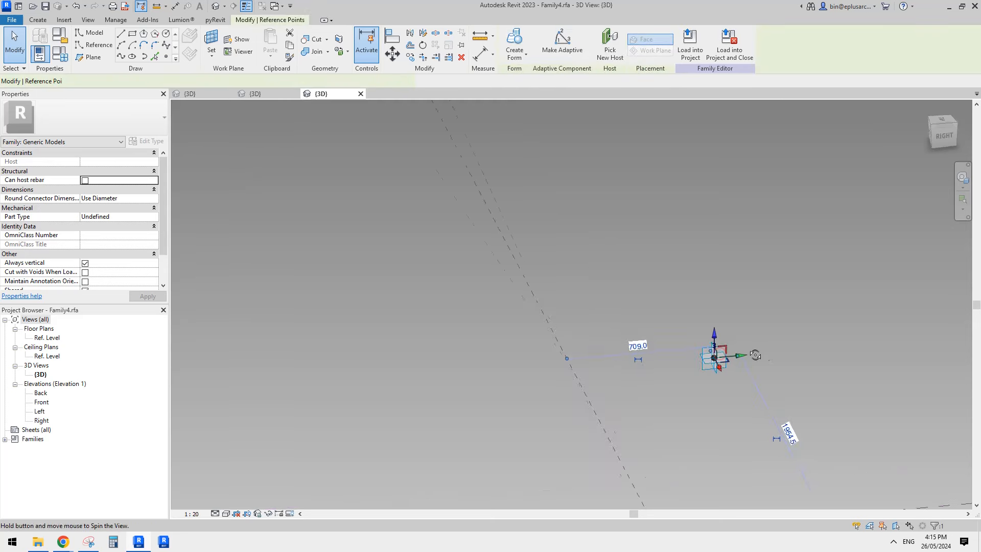
{"action": "key", "text": "Escape"}
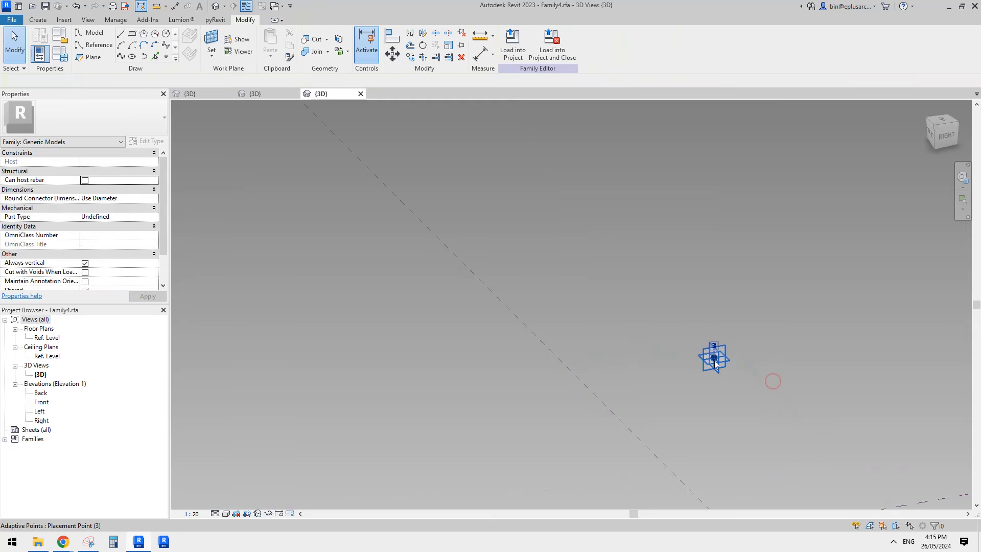
{"action": "left_click", "coordinate": [715, 360]}
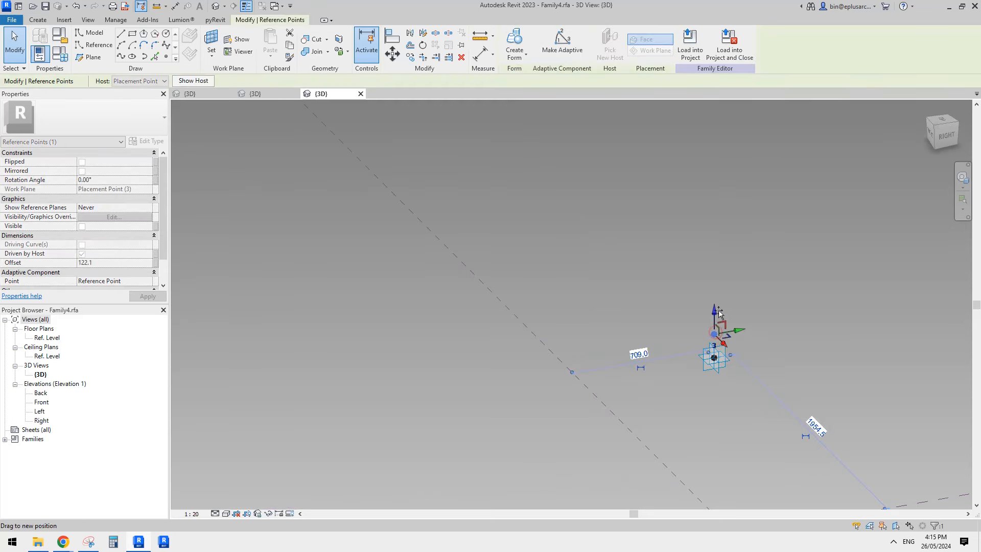
{"action": "left_click_drag", "start_coordinate": [719, 317], "coordinate": [720, 316]}
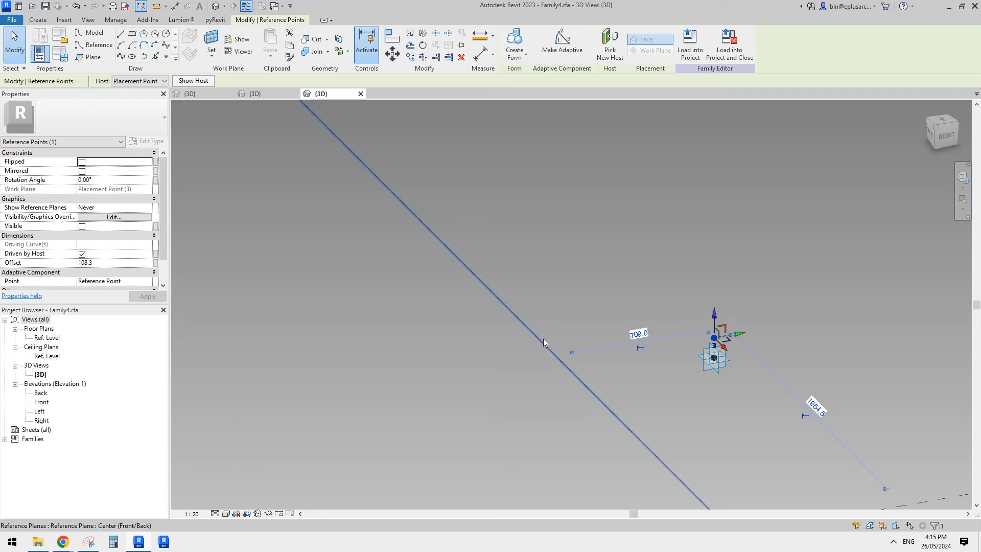
- Lower the hosted reference point to about 74 mm above placement point 3 and connect the two points with a line
{"action": "scroll", "coordinate": [544, 339], "scroll_direction": "down", "scroll_amount": 3}
{"action": "middle_click_drag", "start_coordinate": [481, 374], "coordinate": [603, 336]}
{"action": "scroll", "coordinate": [794, 304], "scroll_direction": "up", "scroll_amount": 2}
{"action": "scroll", "coordinate": [793, 305], "scroll_direction": "up", "scroll_amount": 5}
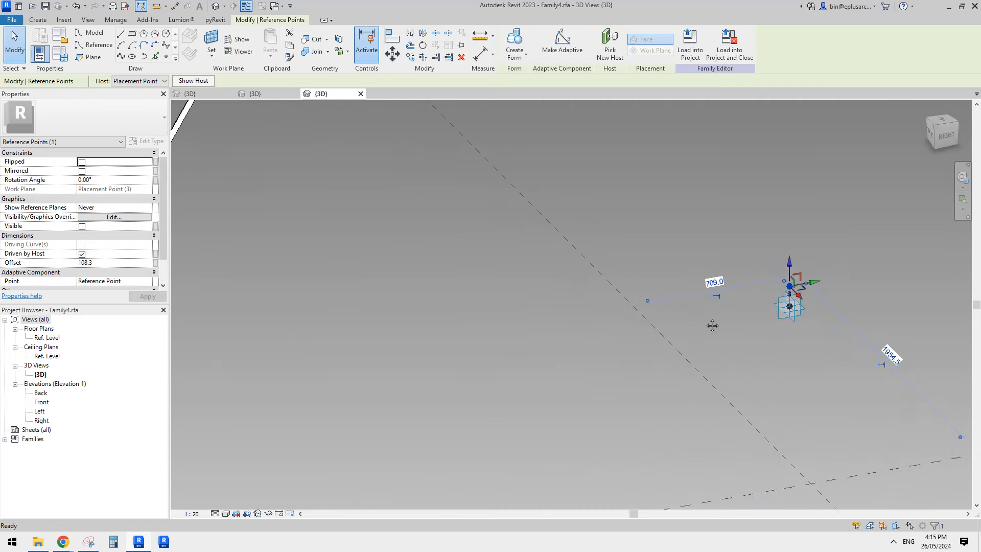
{"action": "left_click_drag", "start_coordinate": [788, 238], "coordinate": [788, 261]}
{"action": "left_click", "coordinate": [793, 333], "text": "ctrl"}
{"action": "left_click", "coordinate": [122, 58]}
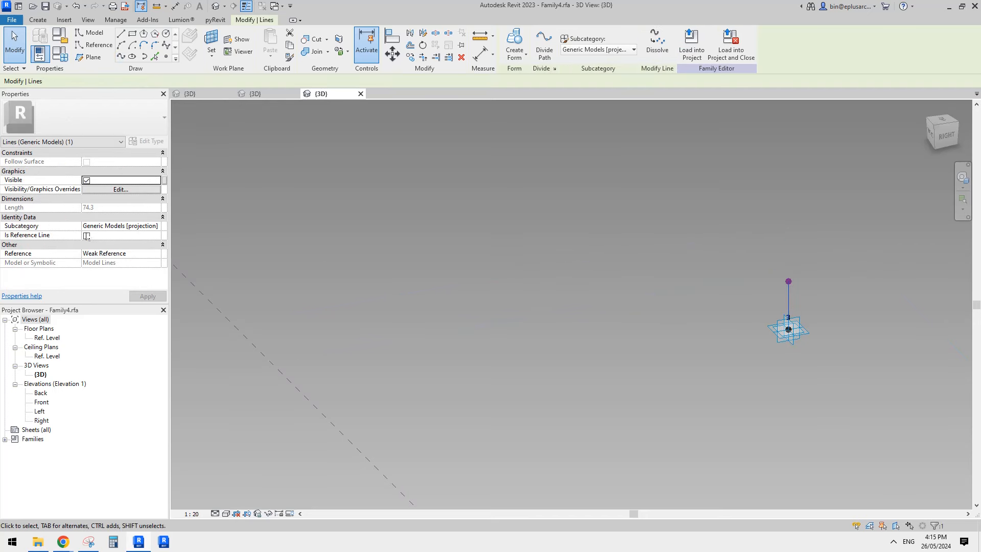
- Convert the vertical line above placement point 3 into a reference line
{"action": "left_click", "coordinate": [87, 236]}
{"action": "key", "text": "Escape"}
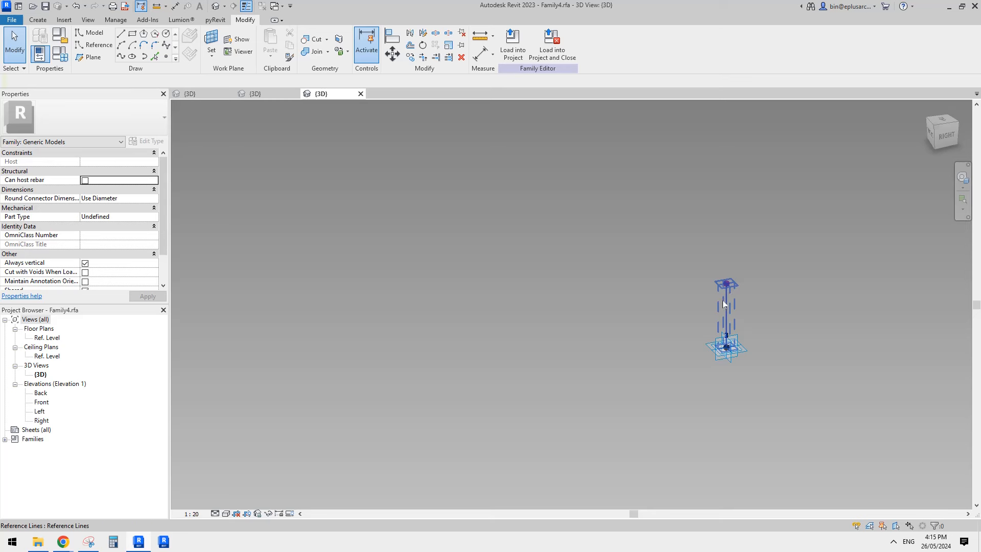
{"action": "scroll", "coordinate": [663, 311], "scroll_direction": "down", "scroll_amount": 3}
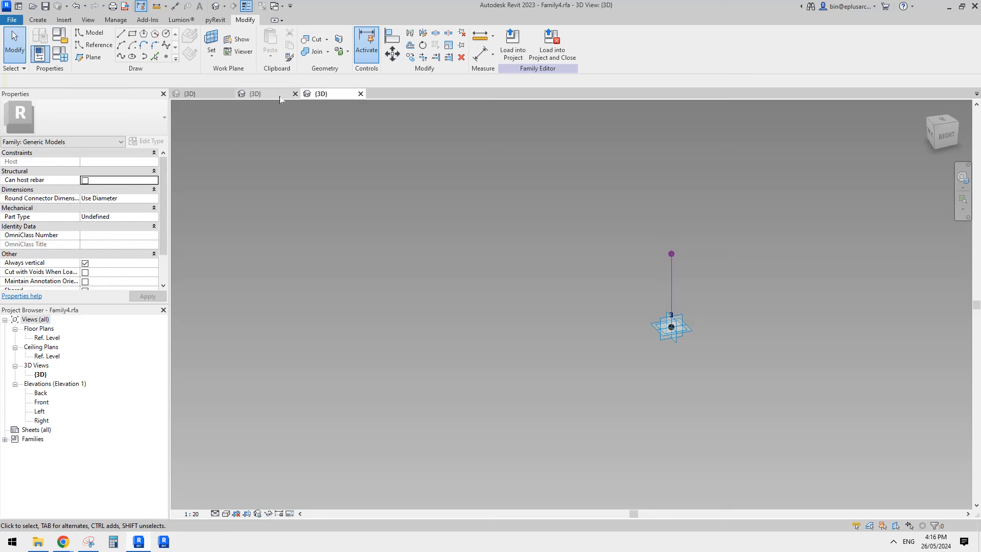
- Host a reference point near the upper end of the vertical reference line above placement point 3, and start a reference circle
{"action": "left_click", "coordinate": [100, 46]}
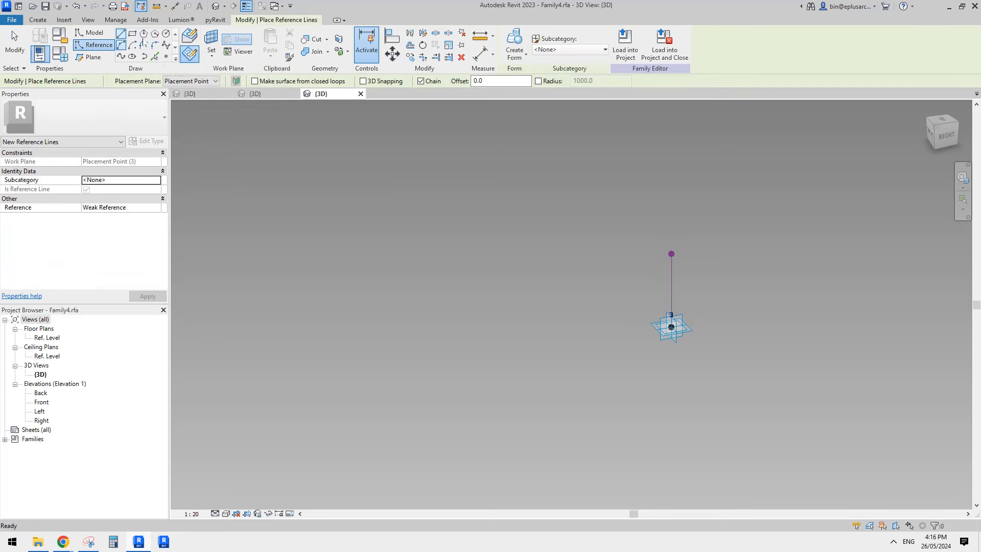
{"action": "left_click", "coordinate": [165, 34]}
{"action": "left_click", "coordinate": [212, 44]}
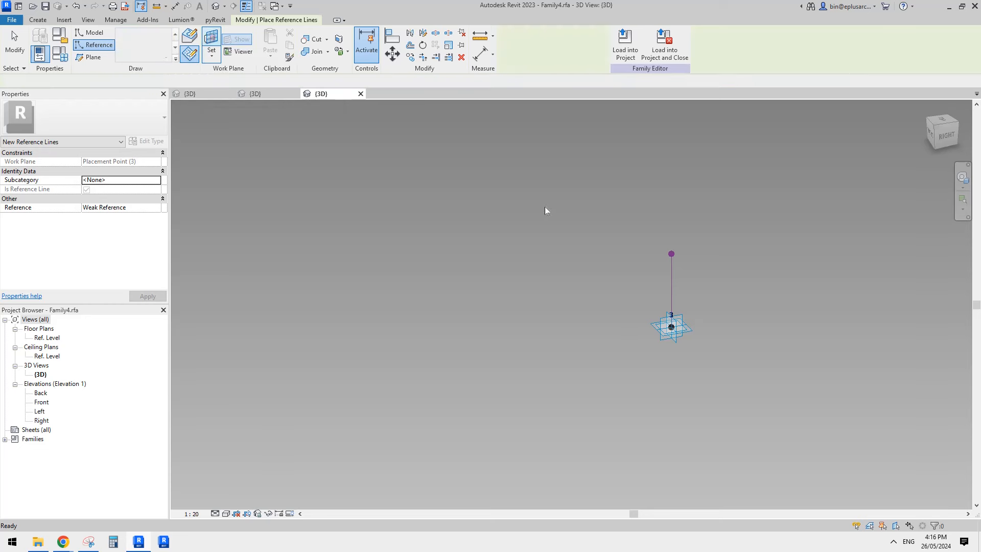
{"action": "left_click", "coordinate": [165, 56]}
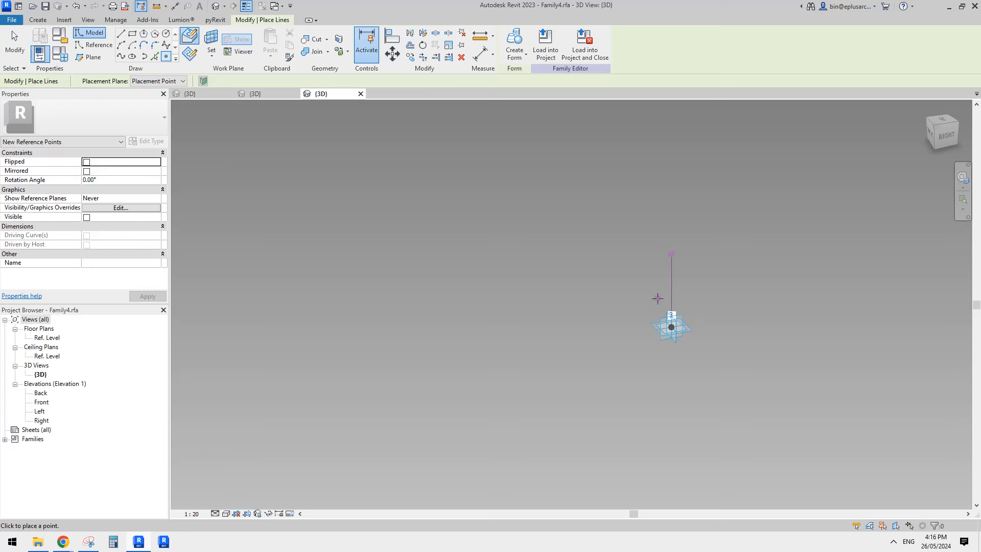
{"action": "left_click", "coordinate": [673, 273]}
{"action": "left_click", "coordinate": [94, 44]}
{"action": "left_click", "coordinate": [167, 34]}
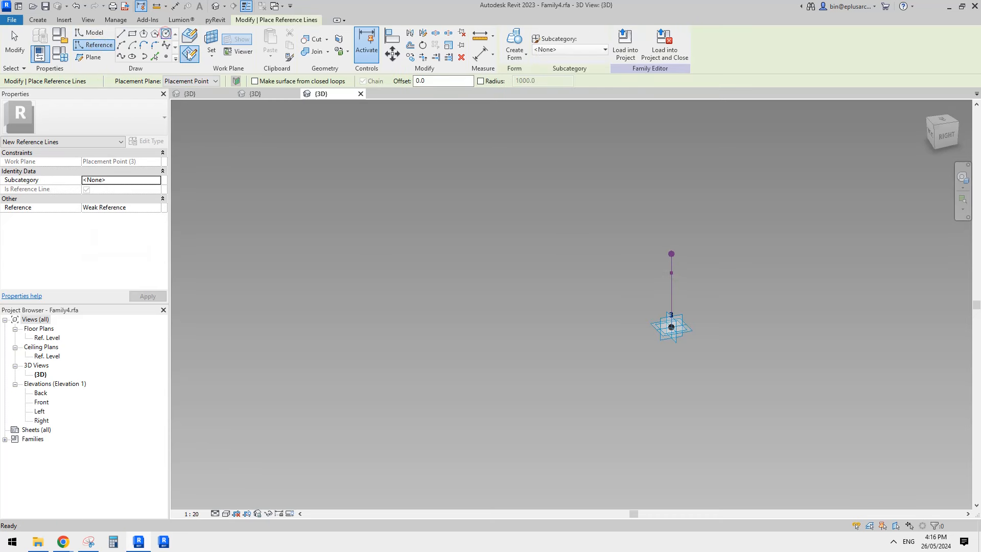
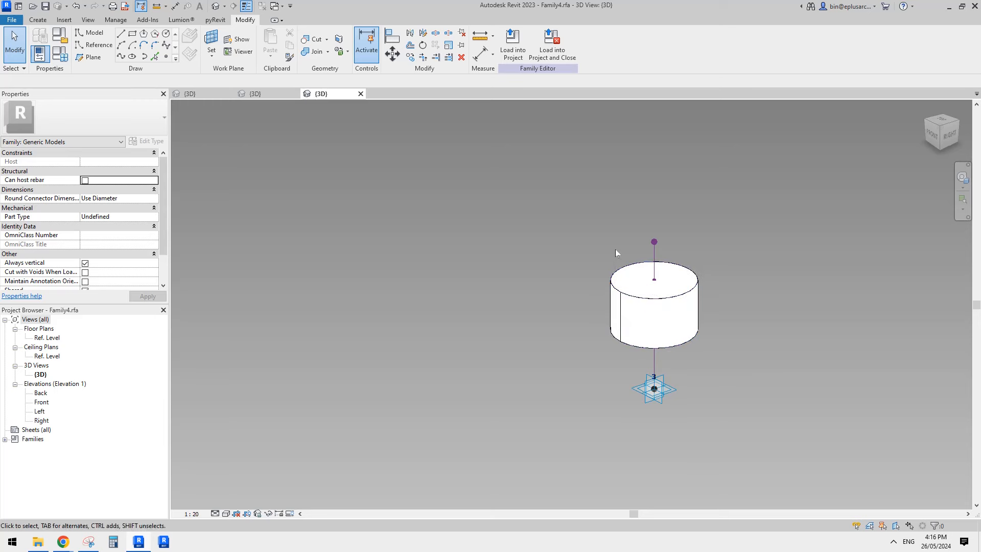
- Stretch the cylinder to the full reference line by moving its upper hosted point to the line's top and its lower one to placement point 3
{"action": "left_click", "coordinate": [619, 254]}
{"action": "left_click_drag", "start_coordinate": [654, 279], "coordinate": [659, 242]}
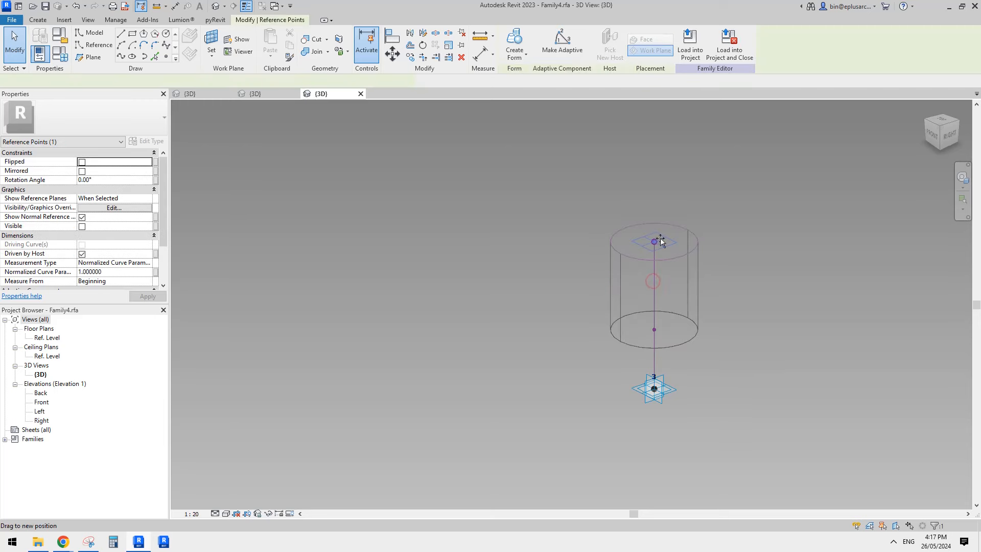
{"action": "middle_click_drag", "start_coordinate": [708, 301], "coordinate": [694, 276], "text": "shift"}
{"action": "left_click_drag", "start_coordinate": [570, 307], "coordinate": [661, 350]}
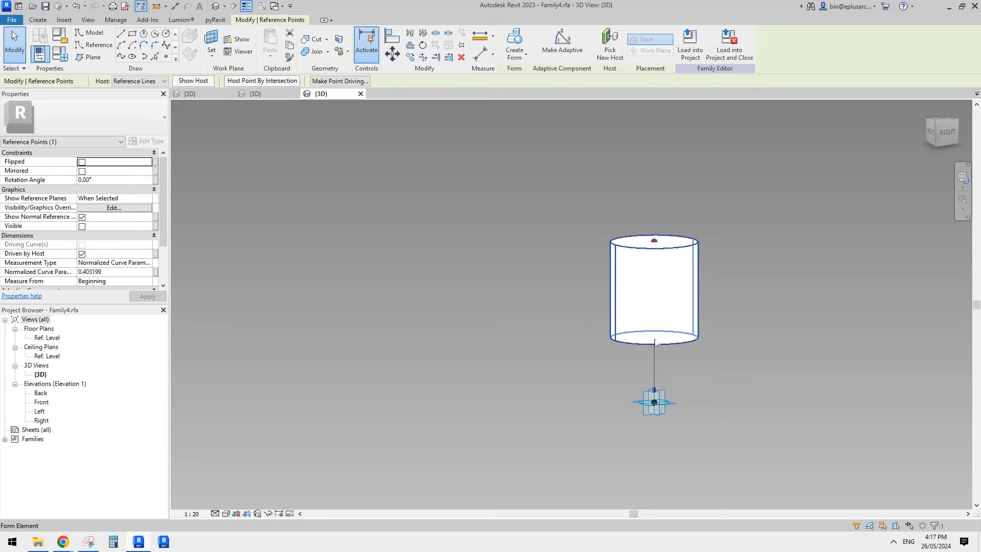
{"action": "left_click_drag", "start_coordinate": [663, 400], "coordinate": [664, 401]}
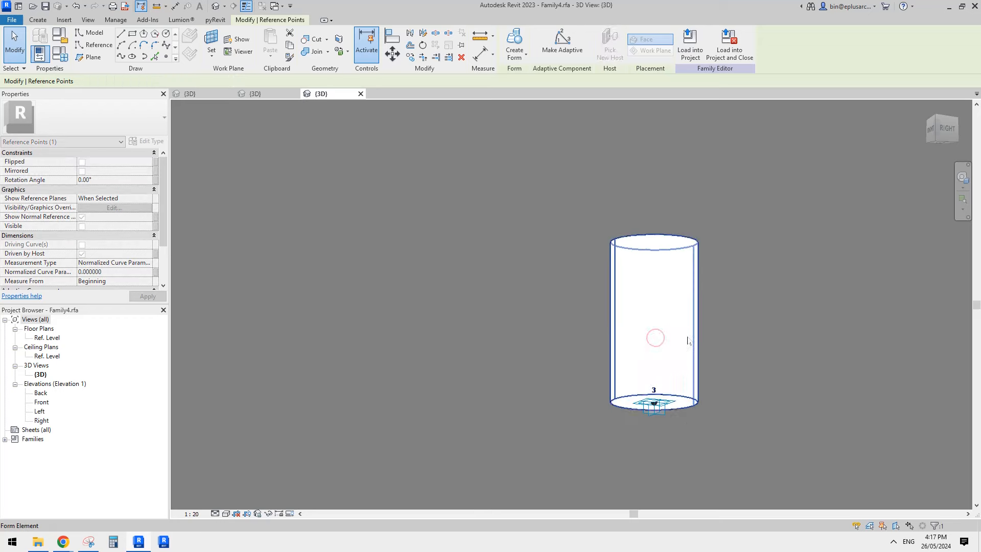
- Try to connect the points at the cylinder's top to placement point 4 with a spline through points
{"action": "scroll", "coordinate": [688, 339], "scroll_direction": "down", "scroll_amount": 1}
{"action": "middle_click_drag", "start_coordinate": [687, 339], "coordinate": [663, 410], "text": "shift"}
{"action": "scroll", "coordinate": [652, 310], "scroll_direction": "down", "scroll_amount": 2}
{"action": "left_click", "coordinate": [613, 325]}
{"action": "mouse_move", "coordinate": [611, 325]}
{"action": "middle_mouse_down", "text": "shift"}
{"action": "mouse_move", "coordinate": [606, 331]}
{"action": "mouse_move", "coordinate": [608, 322]}
{"action": "middle_mouse_up", "text": "shift"}
{"action": "scroll", "coordinate": [611, 317], "scroll_direction": "up", "scroll_amount": 2}
{"action": "left_click_drag", "start_coordinate": [577, 251], "coordinate": [618, 296]}
{"action": "scroll", "coordinate": [664, 240], "scroll_direction": "up", "scroll_amount": 5}
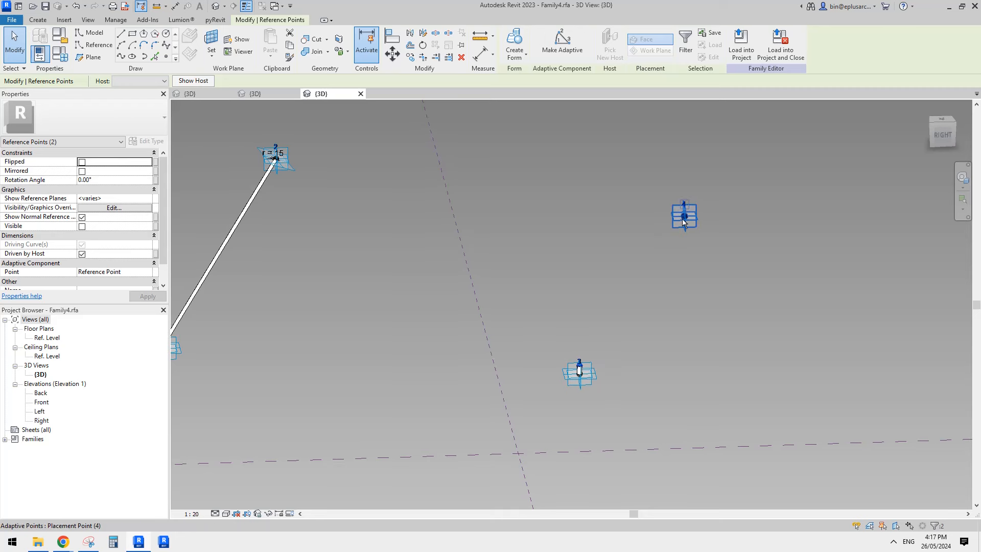
{"action": "left_click", "coordinate": [683, 219], "text": "ctrl"}
{"action": "left_click", "coordinate": [121, 56]}
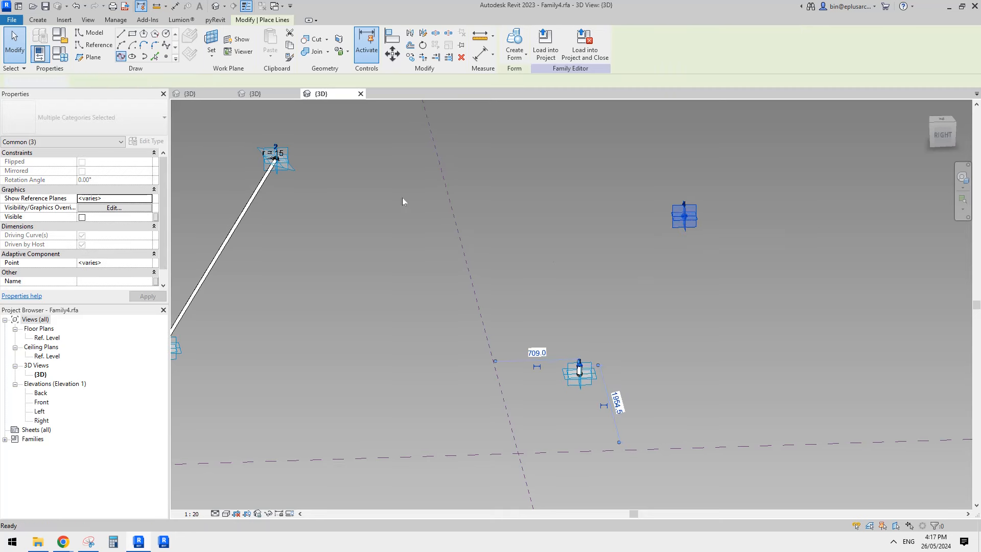
{"action": "key", "text": "Escape"}
- Temporarily hide the line-hosted reference point at the centre of the cylinder's top face
{"action": "scroll", "coordinate": [581, 373], "scroll_direction": "up", "scroll_amount": 3}
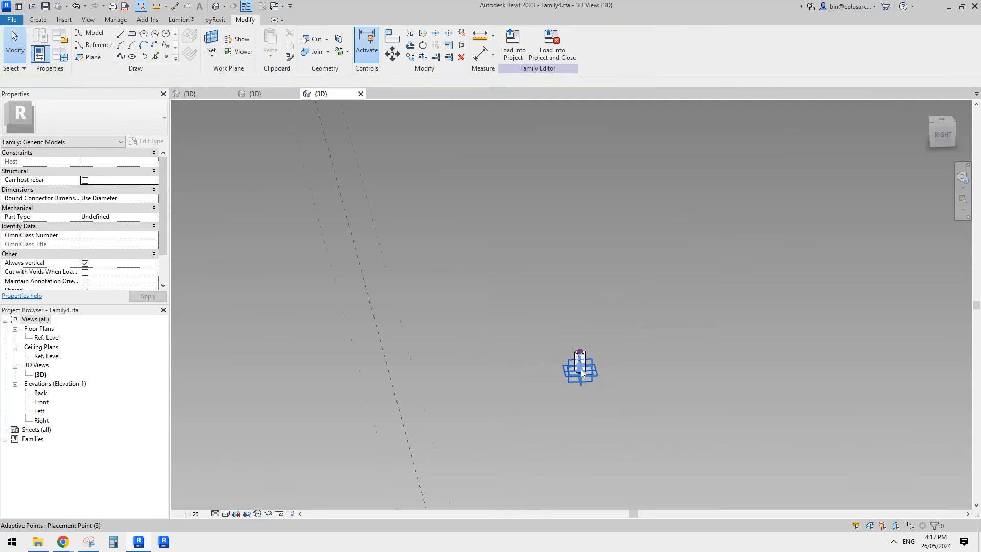
{"action": "scroll", "coordinate": [583, 369], "scroll_direction": "up", "scroll_amount": 2}
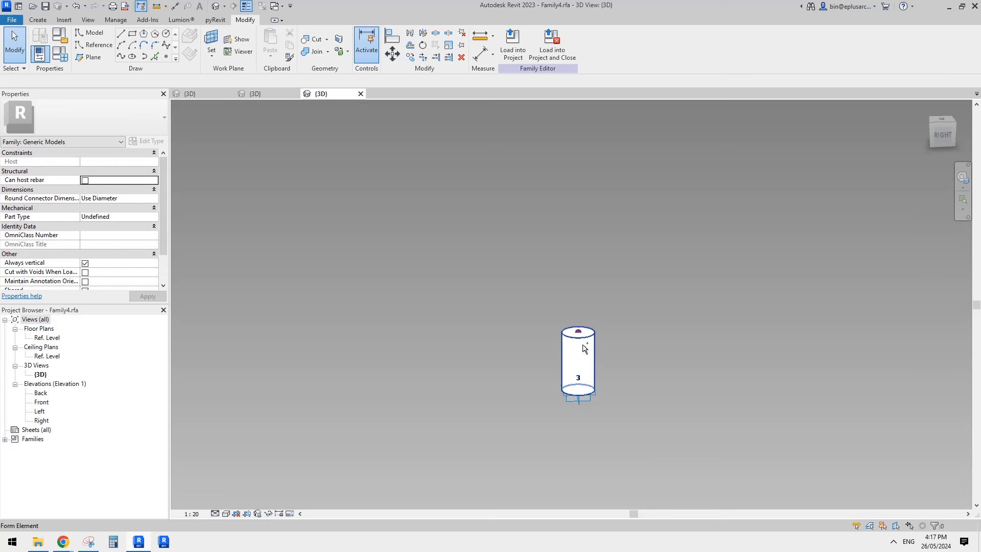
{"action": "scroll", "coordinate": [585, 349], "scroll_direction": "up", "scroll_amount": 2}
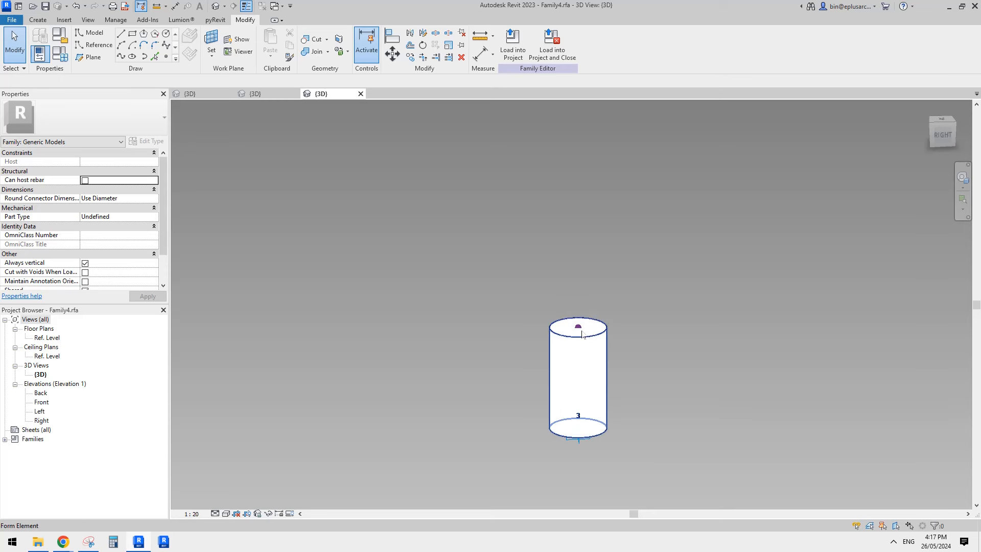
{"action": "left_click", "coordinate": [583, 332]}
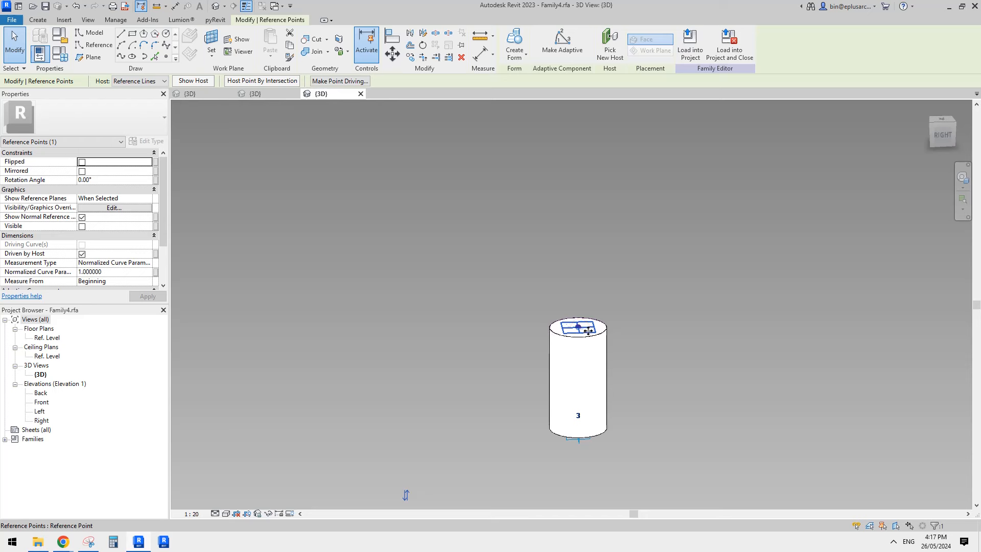
{"action": "key", "text": "h"}
{"action": "key", "text": "h"}
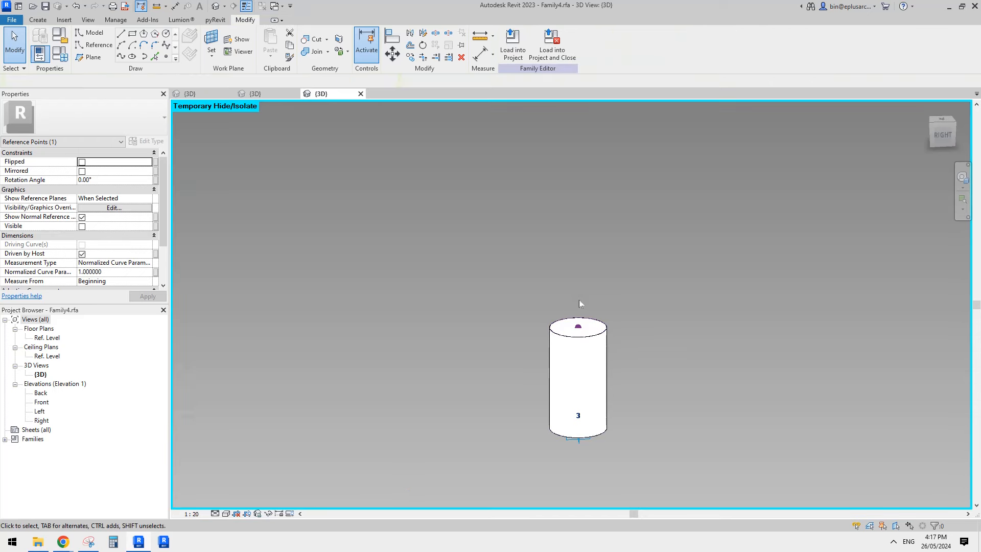
- Connect the offset point at the cylinder's top to placement point 4 with a spline through points, and make it a reference line
{"action": "left_click", "coordinate": [582, 332]}
{"action": "scroll", "coordinate": [580, 333], "scroll_direction": "down", "scroll_amount": 4}
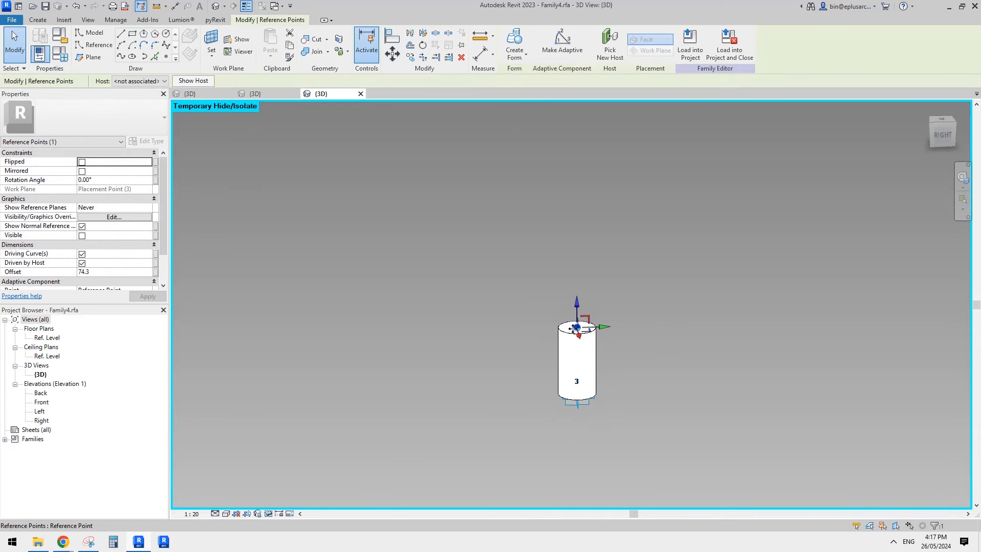
{"action": "middle_click_drag", "start_coordinate": [578, 335], "coordinate": [500, 464]}
{"action": "scroll", "coordinate": [574, 377], "scroll_direction": "down", "scroll_amount": 2}
{"action": "scroll", "coordinate": [633, 292], "scroll_direction": "down", "scroll_amount": 2}
{"action": "left_click", "coordinate": [679, 202], "text": "ctrl"}
{"action": "left_click", "coordinate": [121, 56]}
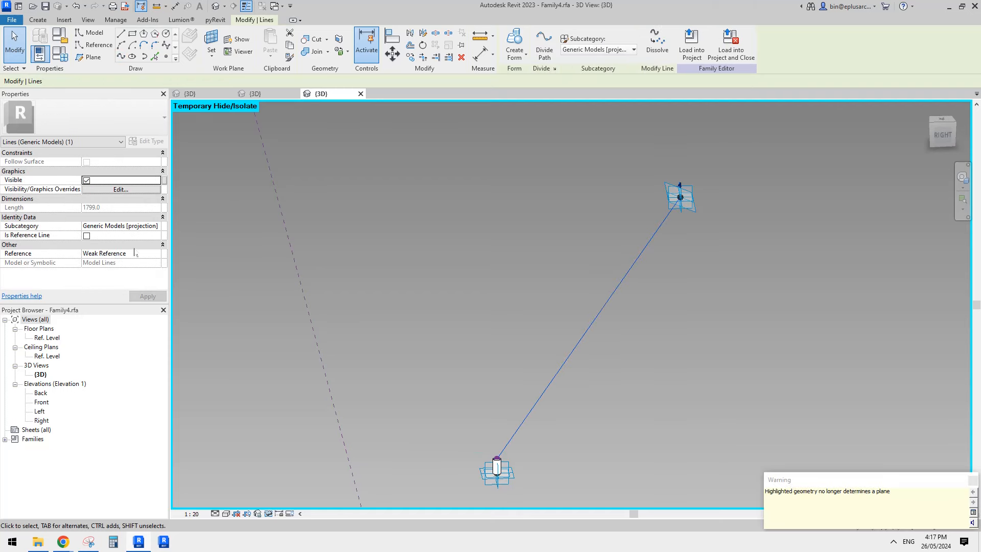
{"action": "left_click", "coordinate": [86, 236]}
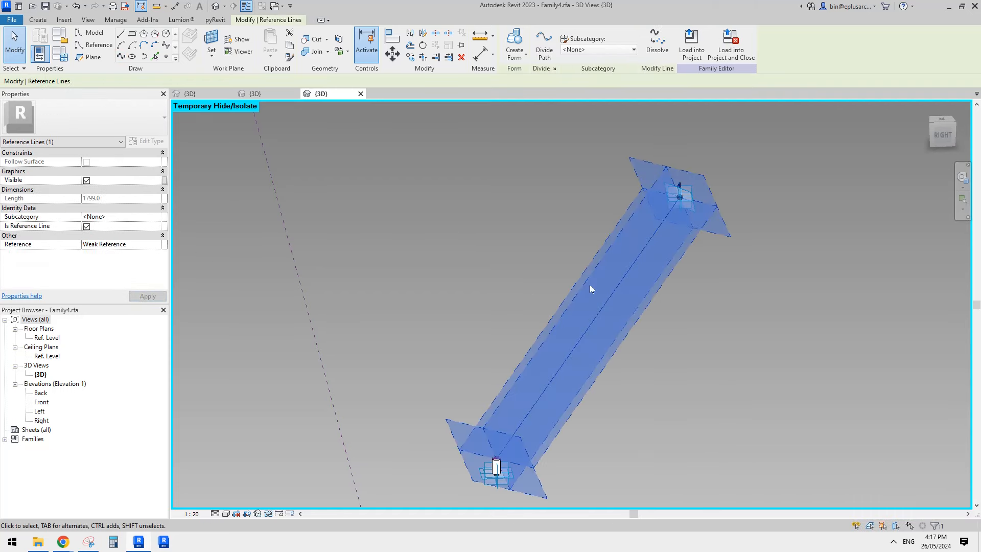
{"action": "key", "text": "Escape"}
- Examine the existing leg form between placement points 1 and 2, including its profile at placement point 2
{"action": "middle_click_drag", "start_coordinate": [611, 295], "coordinate": [550, 283], "text": "shift"}
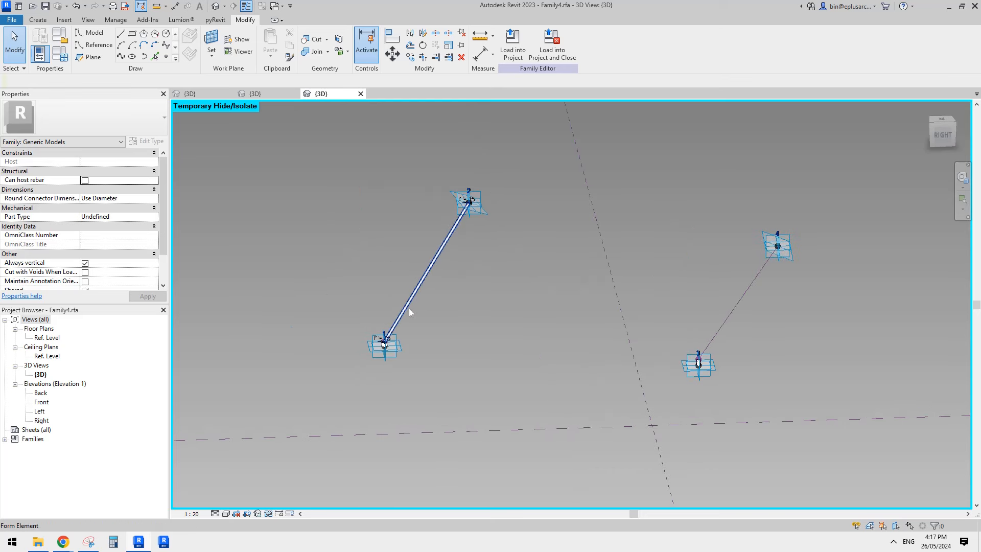
{"action": "middle_click_drag", "start_coordinate": [759, 248], "coordinate": [732, 264]}
{"action": "scroll", "coordinate": [463, 207], "scroll_direction": "up", "scroll_amount": 8}
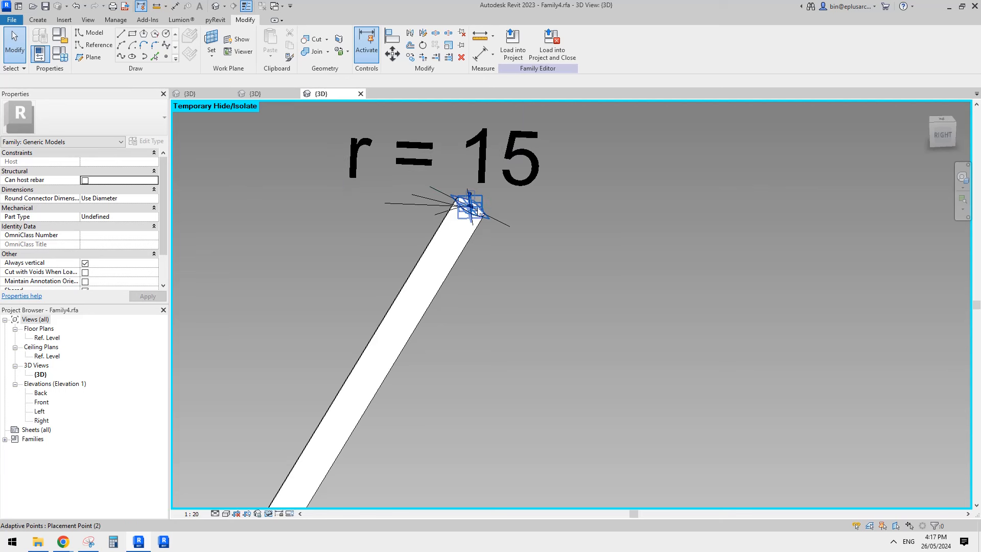
{"action": "left_click", "coordinate": [483, 219]}
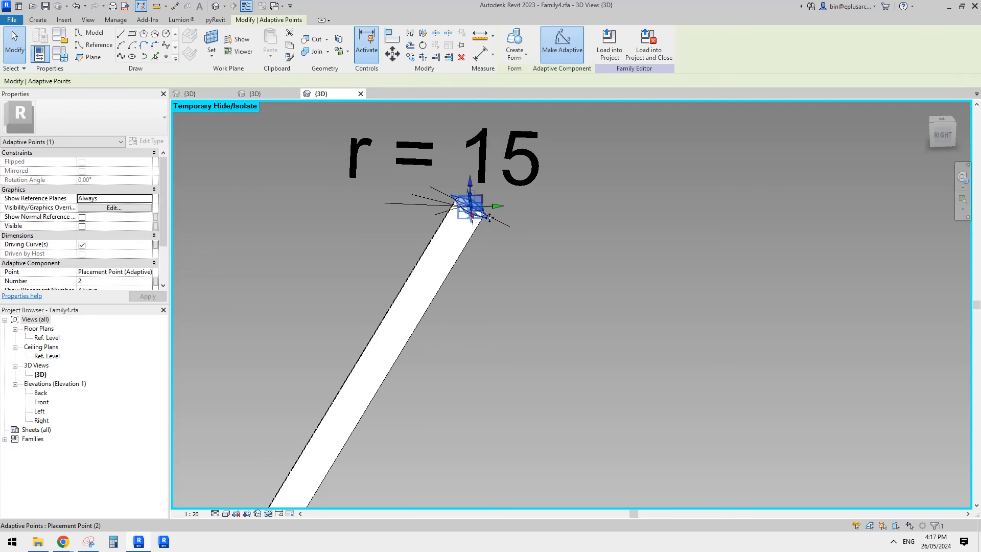
{"action": "key", "text": "Escape"}
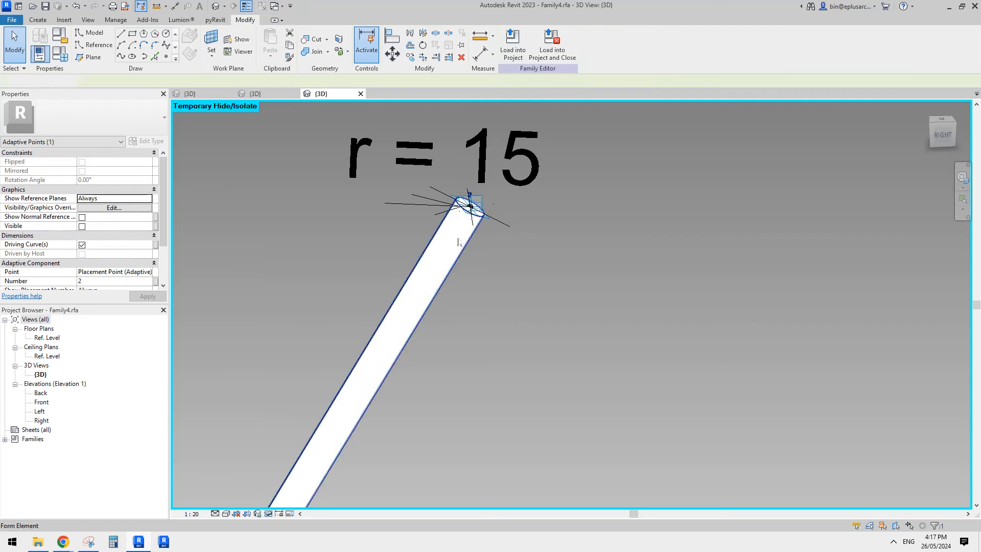
{"action": "scroll", "coordinate": [470, 253], "scroll_direction": "down", "scroll_amount": 2}
{"action": "left_click", "coordinate": [452, 261]}
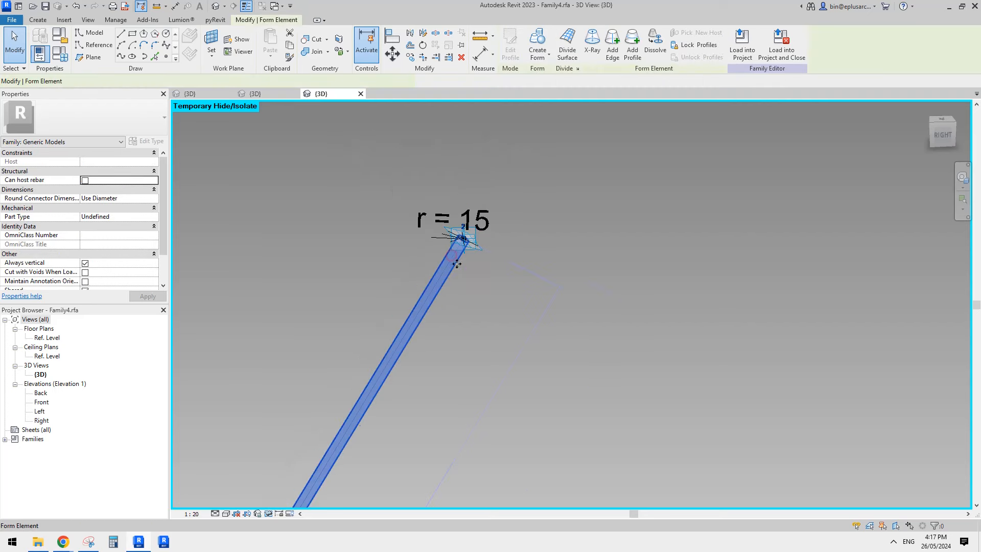
- Delete placement points 3 and 4 together with the cylinder and lines built on them
{"action": "middle_click_drag", "start_coordinate": [453, 261], "coordinate": [570, 143]}
{"action": "scroll", "coordinate": [612, 238], "scroll_direction": "down", "scroll_amount": 4}
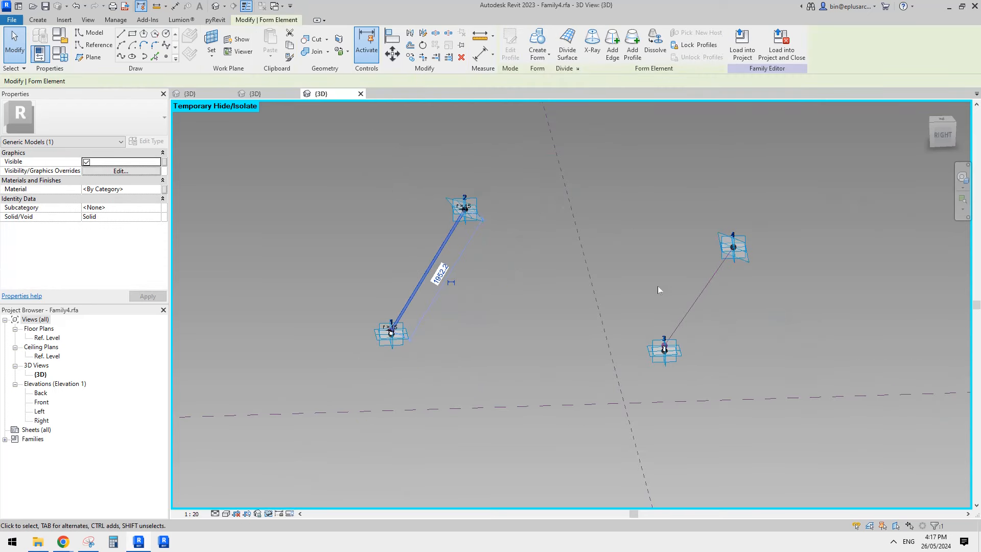
{"action": "left_click_drag", "start_coordinate": [599, 176], "coordinate": [811, 396]}
{"action": "key", "text": "Delete"}
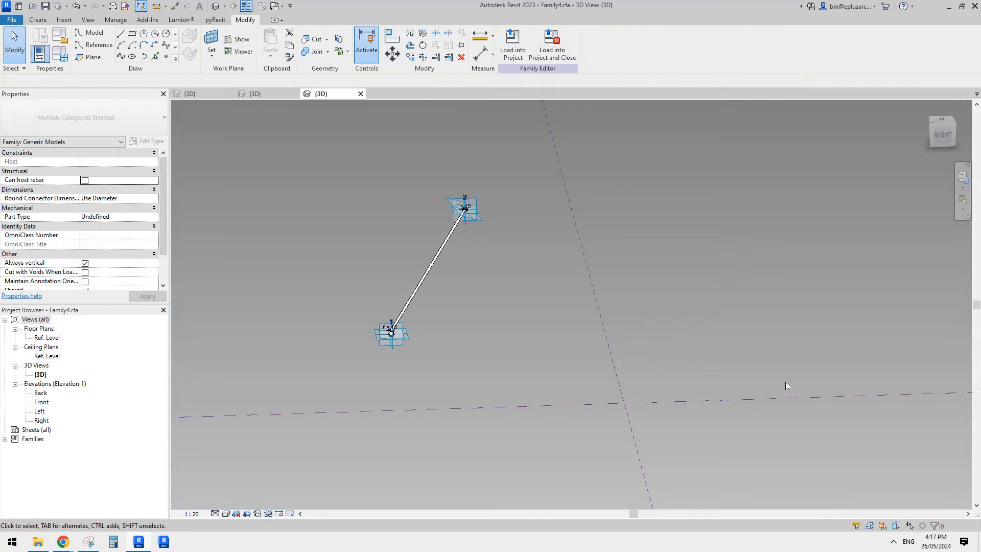
- Set the 3D view to wireframe display and check the leg's base at placement point 1
{"action": "scroll", "coordinate": [382, 333], "scroll_direction": "up", "scroll_amount": 4}
{"action": "scroll", "coordinate": [400, 332], "scroll_direction": "up", "scroll_amount": 5}
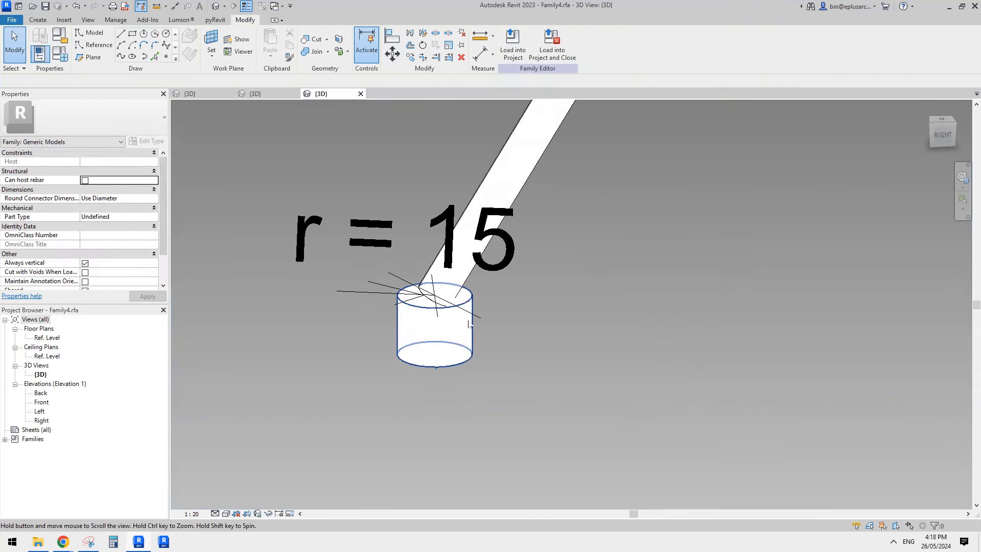
{"action": "key", "text": "f"}
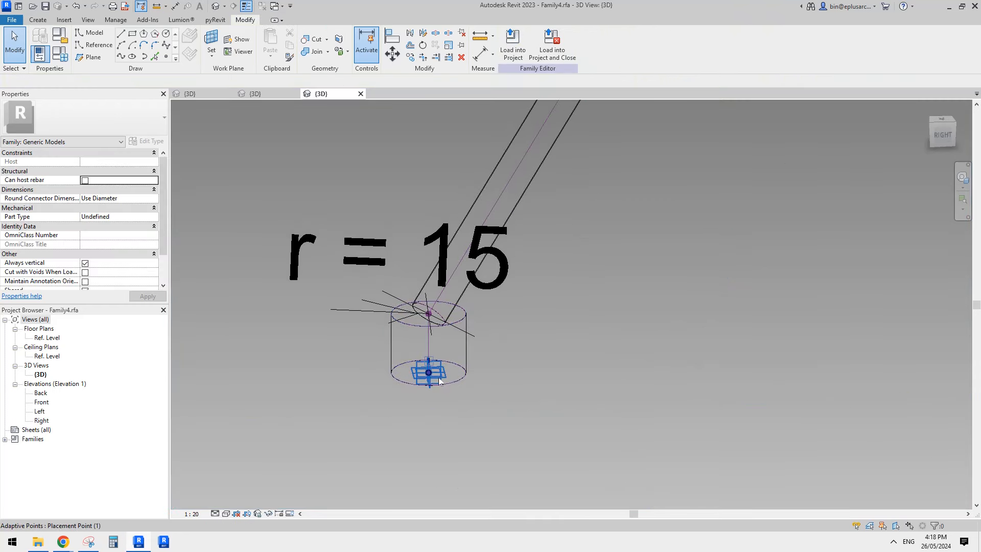
{"action": "scroll", "coordinate": [438, 377], "scroll_direction": "up", "scroll_amount": 2}
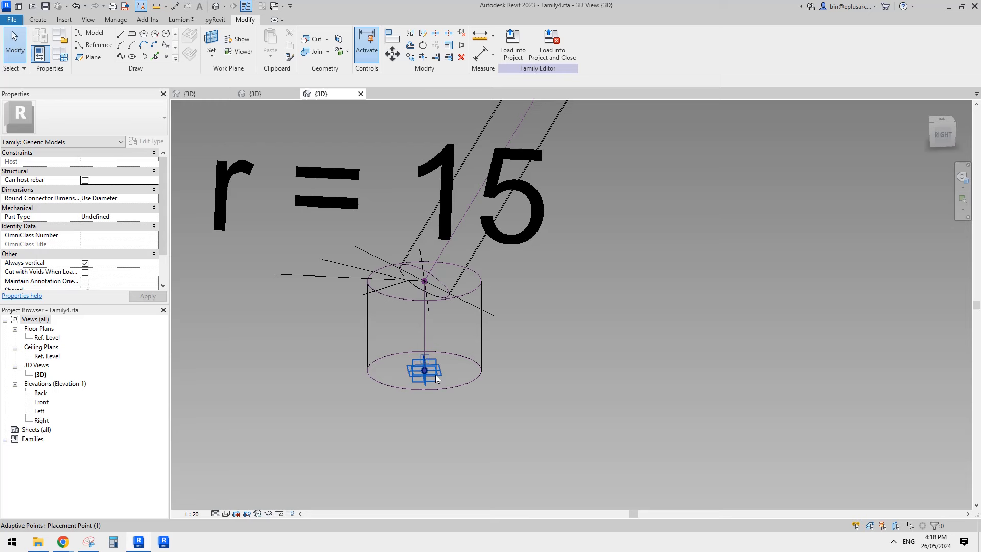
- Examine the leg's reference points, reference lines and circular profiles between placement points 1 and 2
{"action": "scroll", "coordinate": [436, 378], "scroll_direction": "down", "scroll_amount": 6}
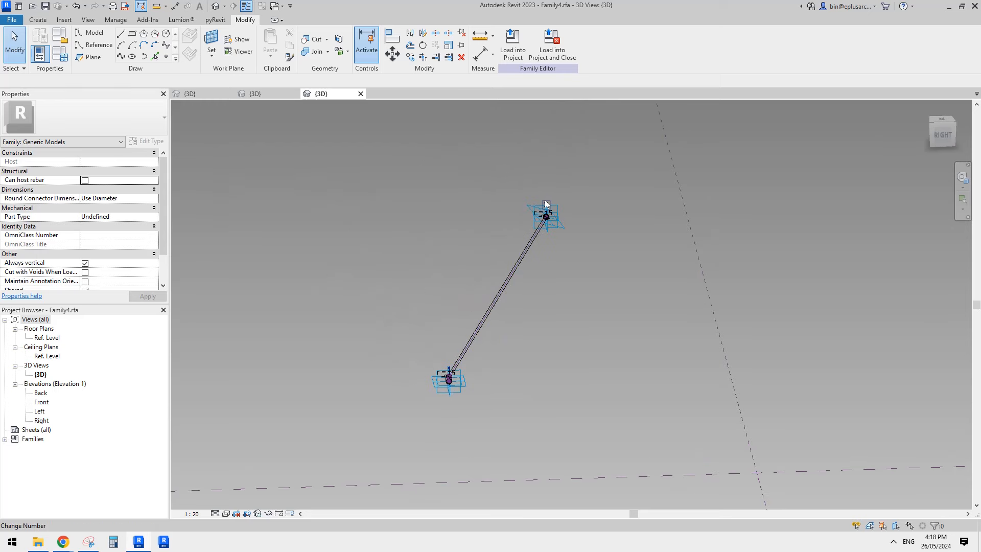
{"action": "scroll", "coordinate": [452, 378], "scroll_direction": "up", "scroll_amount": 5}
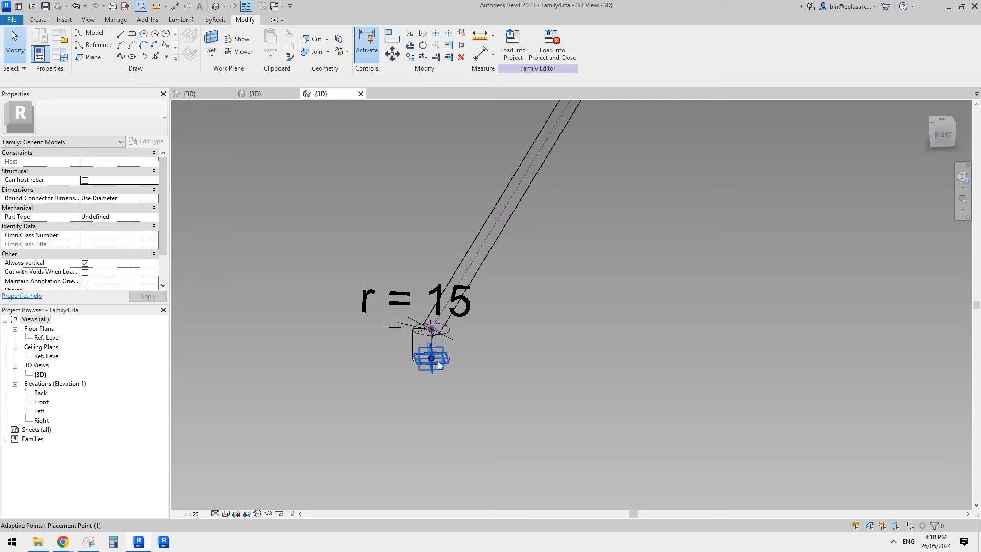
{"action": "scroll", "coordinate": [439, 333], "scroll_direction": "down", "scroll_amount": 1}
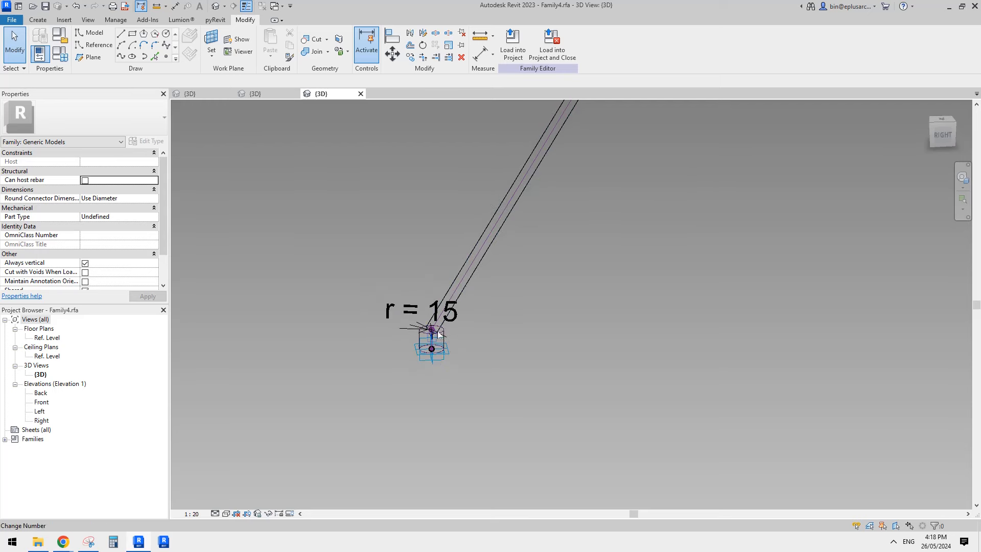
{"action": "scroll", "coordinate": [457, 318], "scroll_direction": "down", "scroll_amount": 3}
{"action": "middle_click_drag", "start_coordinate": [494, 282], "coordinate": [452, 337]}
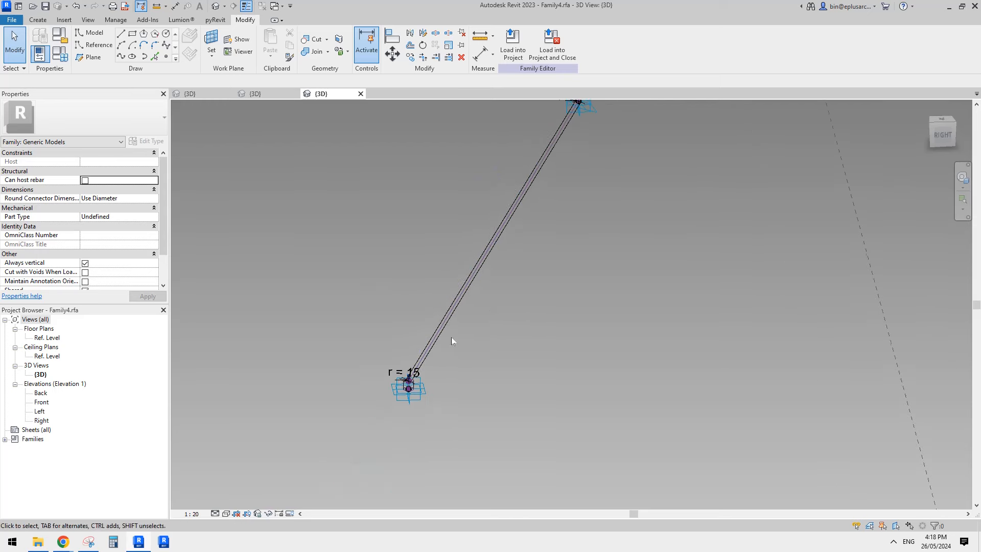
{"action": "scroll", "coordinate": [412, 361], "scroll_direction": "up", "scroll_amount": 2}
{"action": "scroll", "coordinate": [407, 405], "scroll_direction": "up", "scroll_amount": 1}
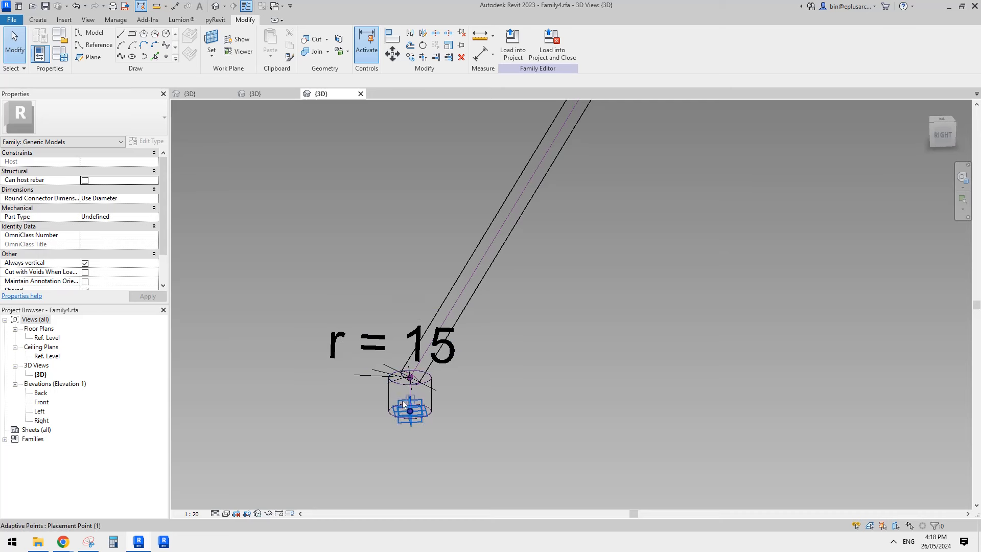
- Review the whole leg component and inspect the existing legs and feet under the panelled surface in the Family3 mass
{"action": "scroll", "coordinate": [414, 403], "scroll_direction": "down", "scroll_amount": 1}
{"action": "scroll", "coordinate": [433, 374], "scroll_direction": "down", "scroll_amount": 3}
{"action": "middle_click_drag", "start_coordinate": [468, 312], "coordinate": [401, 396]}
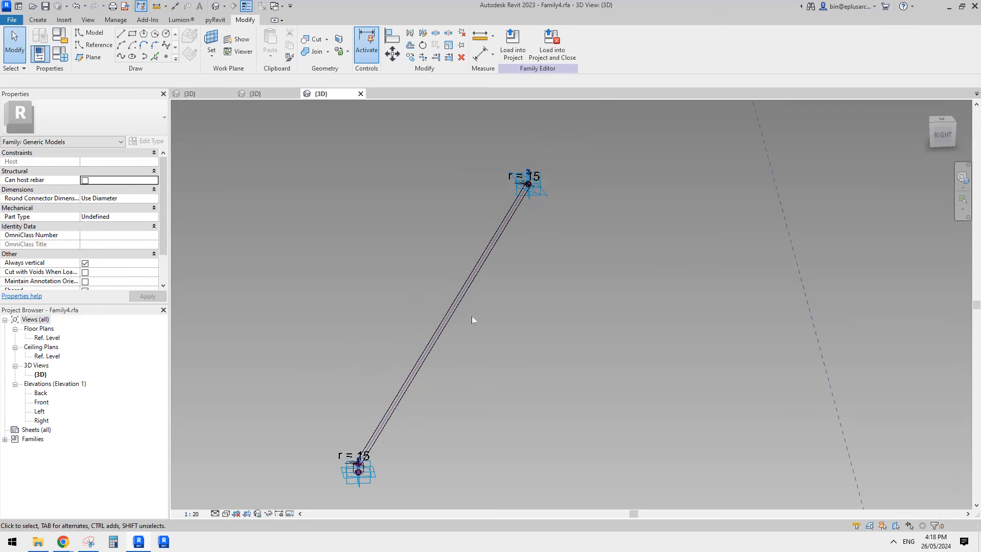
{"action": "scroll", "coordinate": [502, 247], "scroll_direction": "down", "scroll_amount": 1}
{"action": "middle_click_drag", "start_coordinate": [446, 275], "coordinate": [508, 240]}
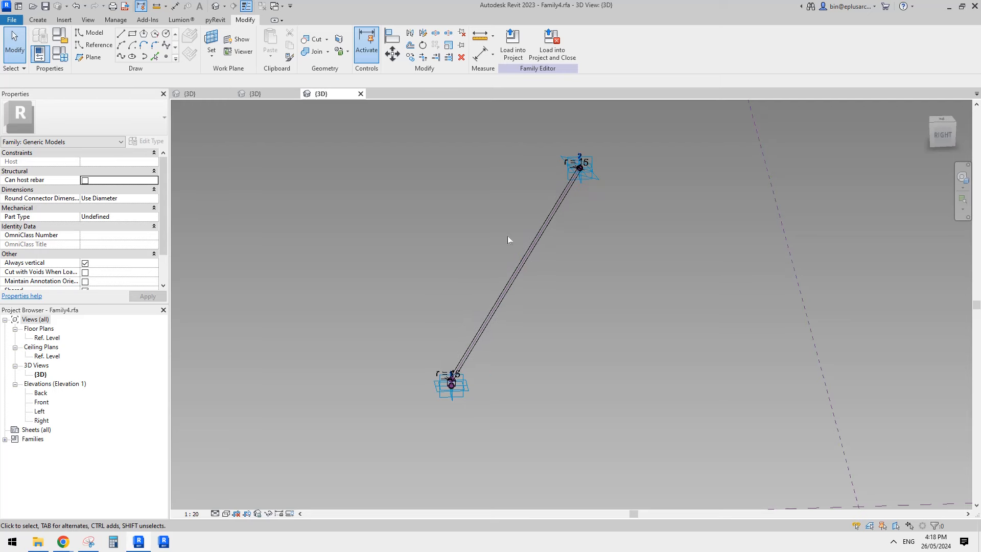
{"action": "scroll", "coordinate": [120, 262], "scroll_direction": "down", "scroll_amount": 1}
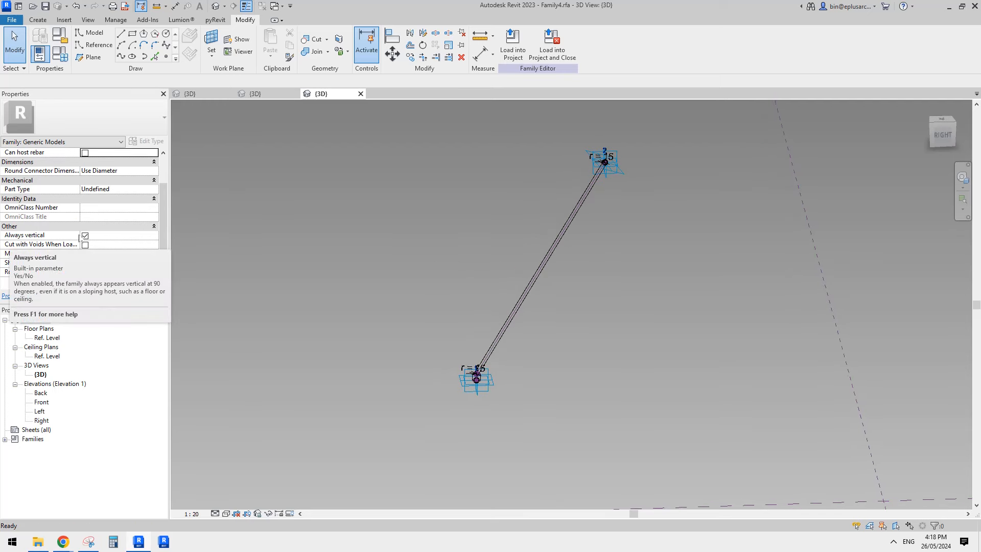
{"action": "left_click", "coordinate": [262, 96]}
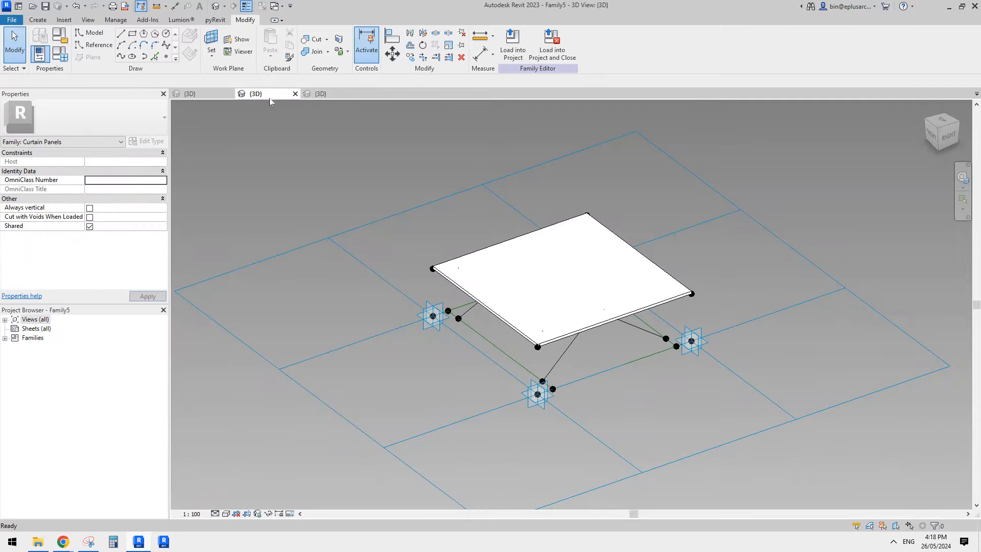
{"action": "left_click", "coordinate": [204, 96]}
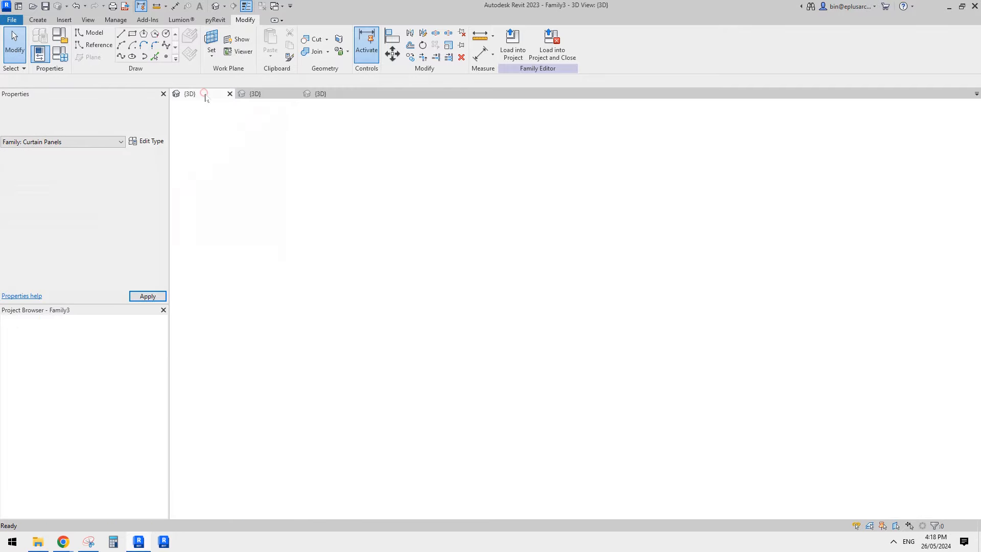
{"action": "scroll", "coordinate": [544, 276], "scroll_direction": "up", "scroll_amount": 5}
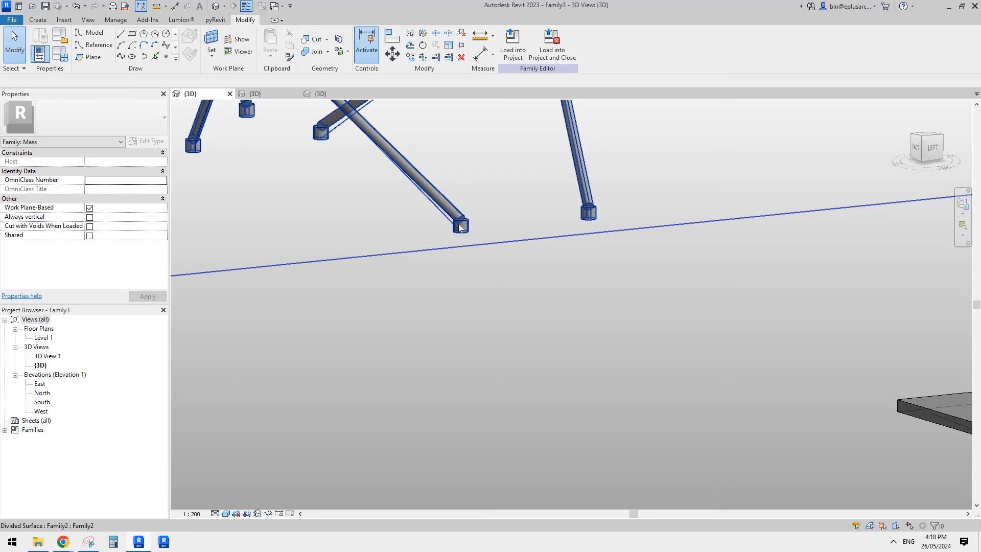
{"action": "middle_click_drag", "start_coordinate": [459, 228], "coordinate": [484, 253]}
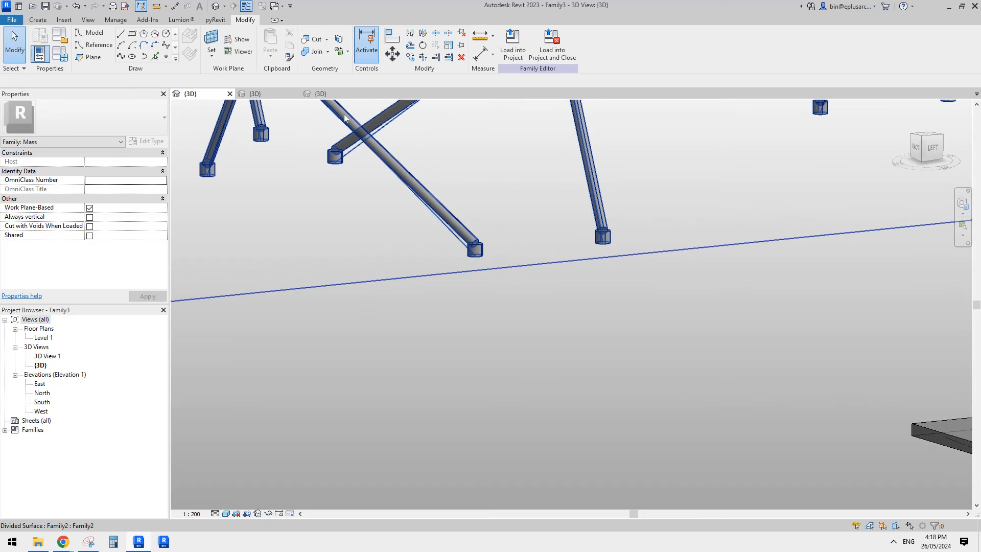
{"action": "scroll", "coordinate": [487, 235], "scroll_direction": "down", "scroll_amount": 4}
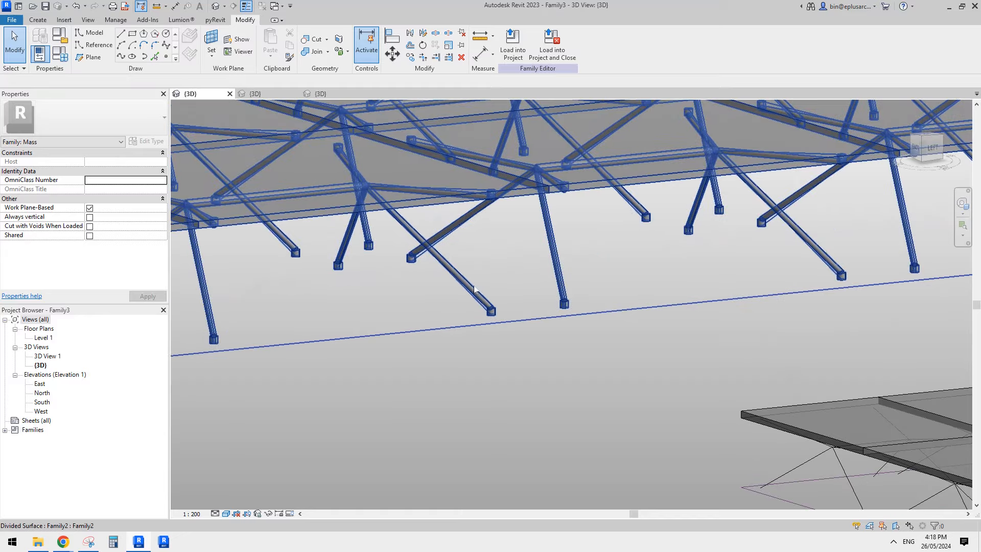
{"action": "scroll", "coordinate": [457, 289], "scroll_direction": "down", "scroll_amount": 5}
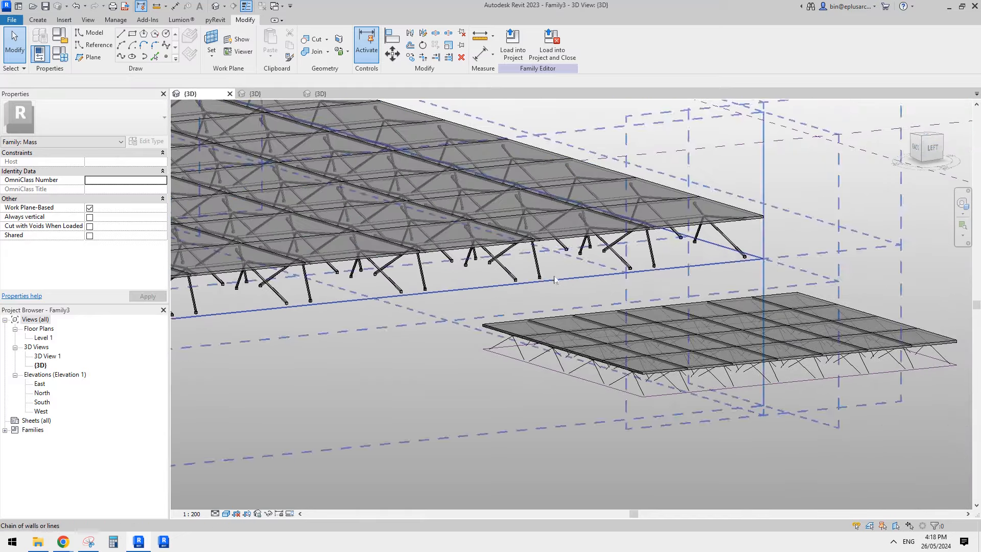
- Load the Family4 leg component into the Family5 curtain panel only, leaving Family3 out
{"action": "left_click", "coordinate": [320, 93]}
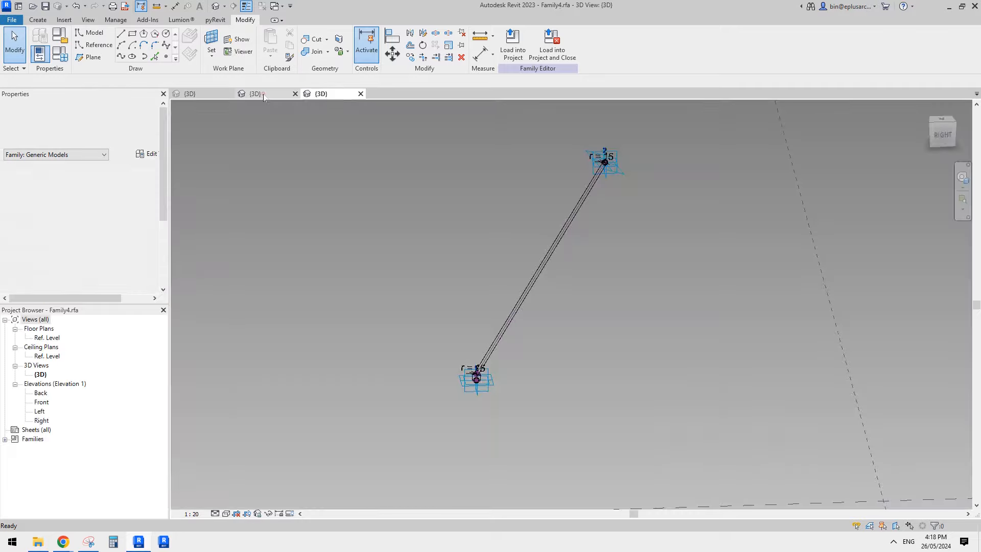
{"action": "left_click", "coordinate": [263, 94]}
{"action": "scroll", "coordinate": [566, 281], "scroll_direction": "up", "scroll_amount": 2}
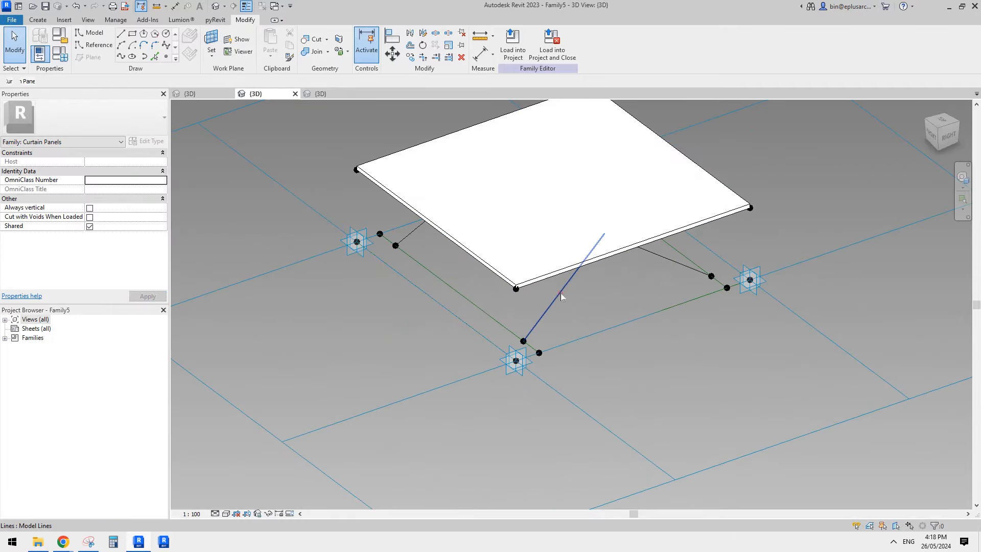
{"action": "left_click", "coordinate": [561, 293]}
{"action": "left_click", "coordinate": [327, 94]}
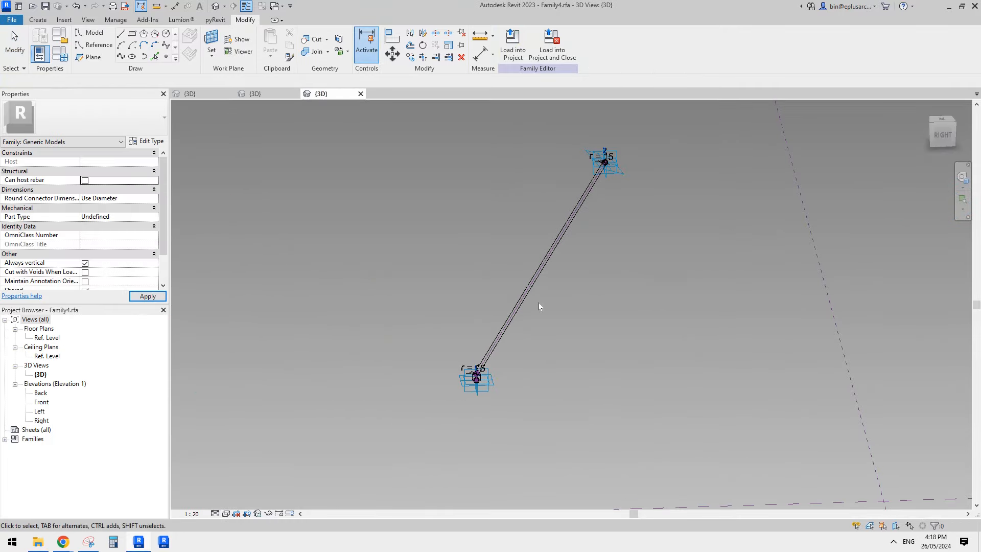
{"action": "left_click", "coordinate": [279, 94]}
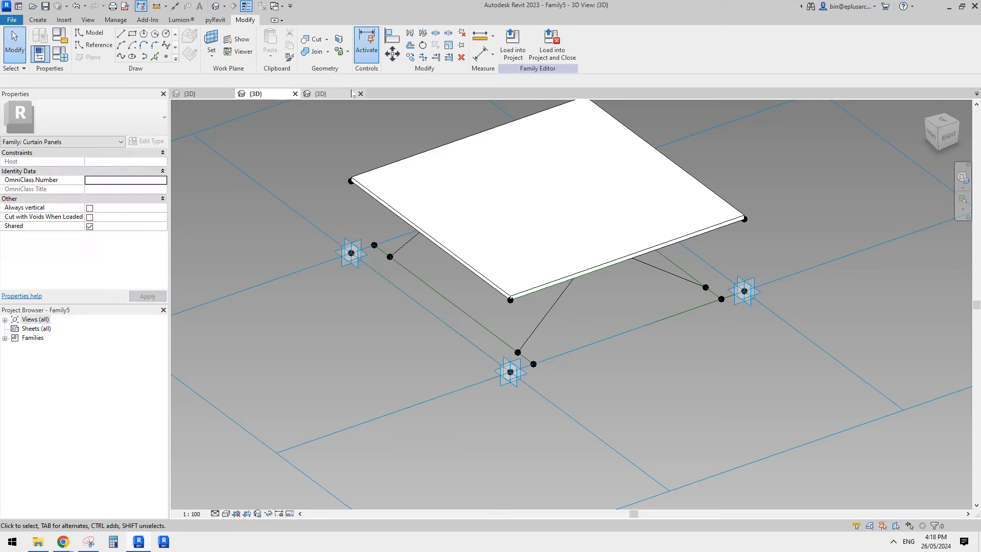
{"action": "left_click", "coordinate": [335, 94]}
{"action": "left_click", "coordinate": [513, 43]}
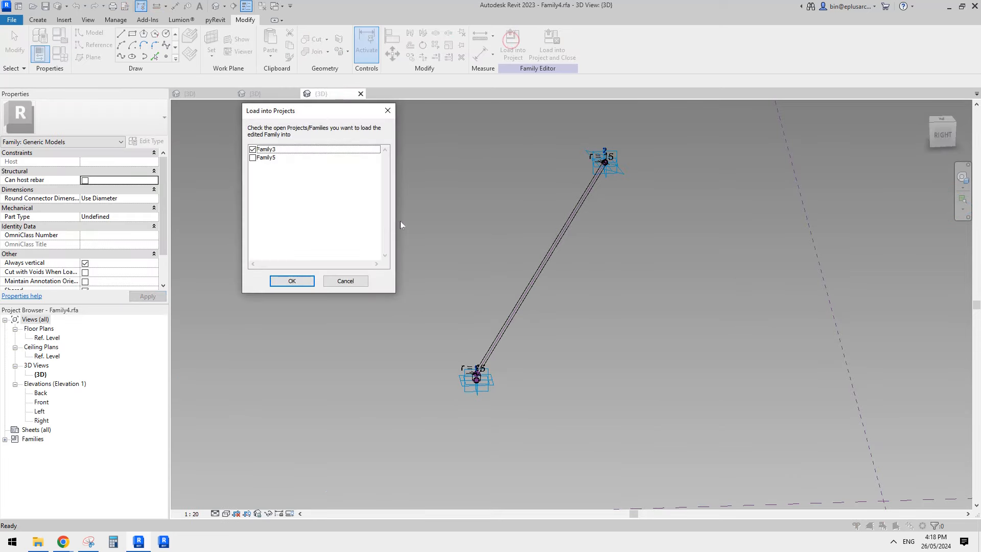
{"action": "left_click", "coordinate": [253, 149]}
{"action": "left_click", "coordinate": [252, 158]}
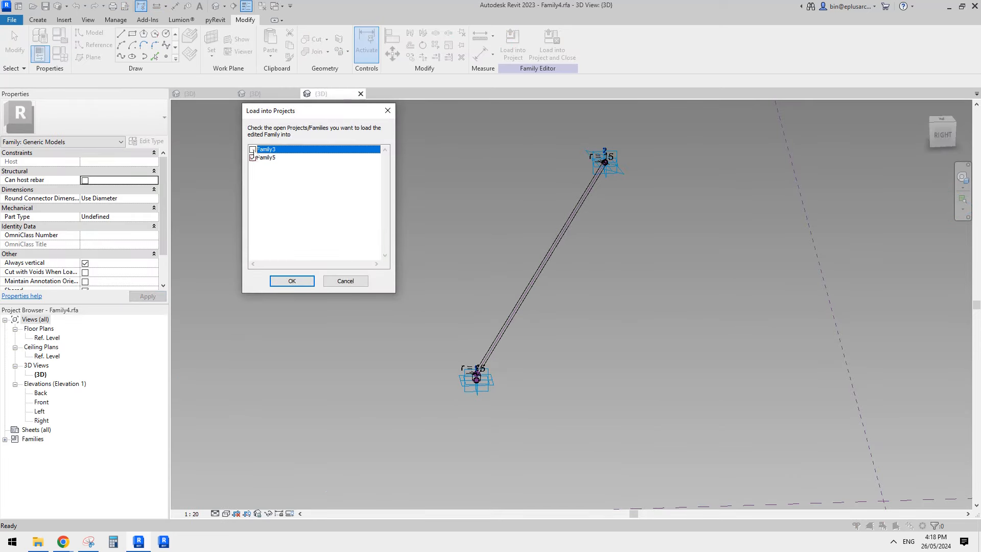
{"action": "left_click", "coordinate": [301, 284]}
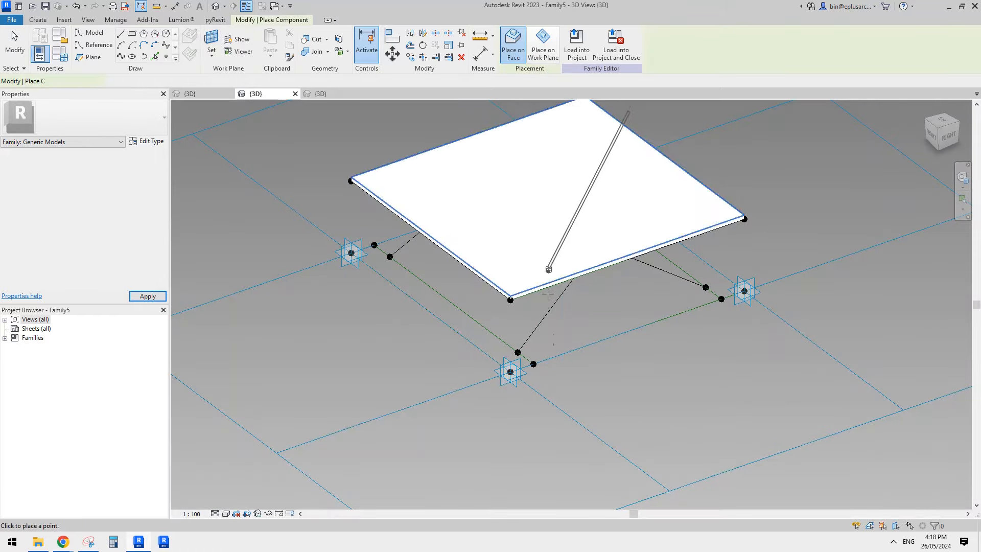
- Place the first leg along a lower diagonal model line of the panel in wireframe display, and restore the shaded display
{"action": "scroll", "coordinate": [513, 298], "scroll_direction": "up", "scroll_amount": 4}
{"action": "key", "text": "w"}
{"action": "key", "text": "f"}
{"action": "middle_click_drag", "start_coordinate": [470, 264], "coordinate": [488, 321]}
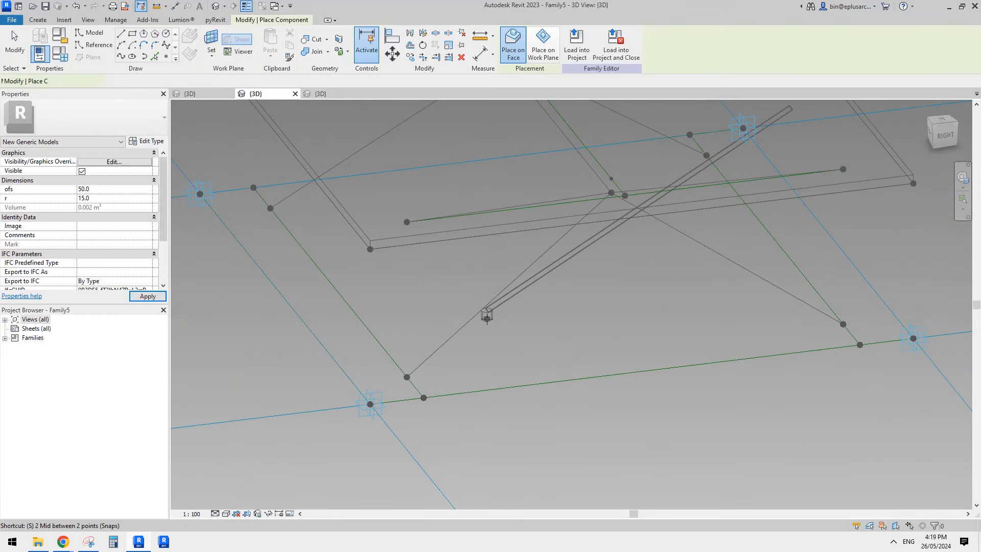
{"action": "left_click", "coordinate": [462, 327]}
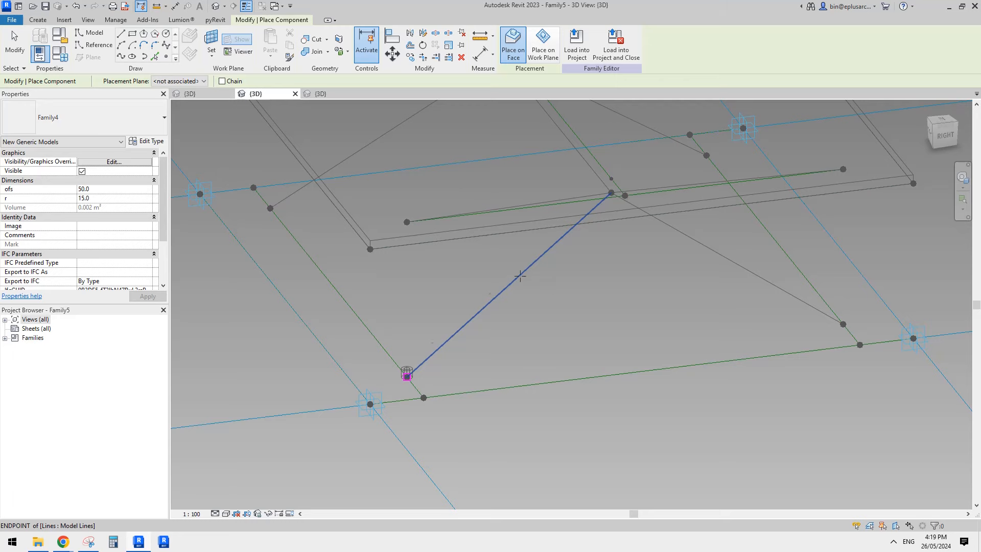
{"action": "key", "text": "s"}
{"action": "key", "text": "d"}
{"action": "key", "text": "Escape"}
{"action": "scroll", "coordinate": [533, 301], "scroll_direction": "down", "scroll_amount": 1}
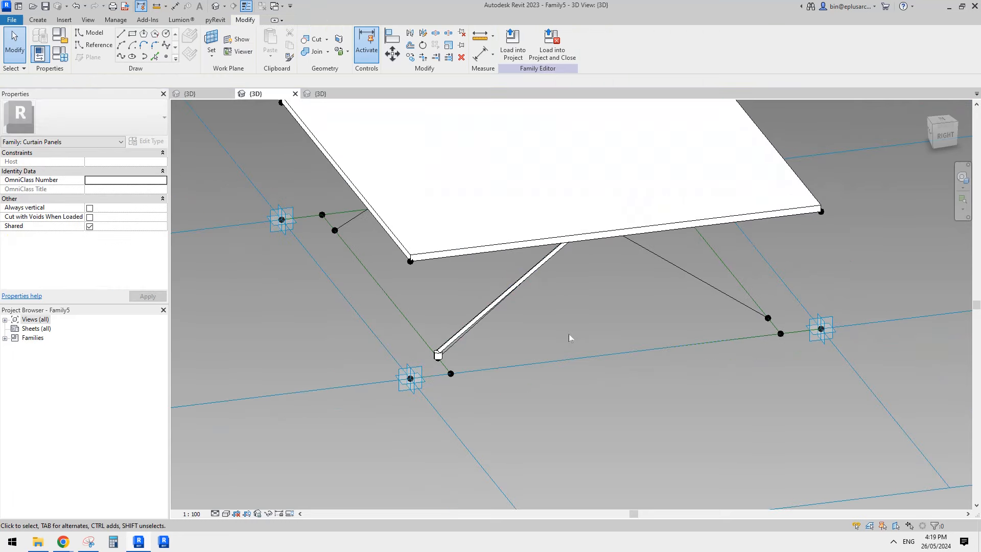
- Place Family4 legs along the other three diagonal model lines below the panel
{"action": "mouse_move", "coordinate": [569, 333]}
{"action": "middle_mouse_down", "text": "shift"}
{"action": "mouse_move", "coordinate": [435, 235]}
{"action": "mouse_move", "coordinate": [528, 280]}
{"action": "middle_mouse_up", "text": "shift"}
{"action": "left_click", "coordinate": [36, 19]}
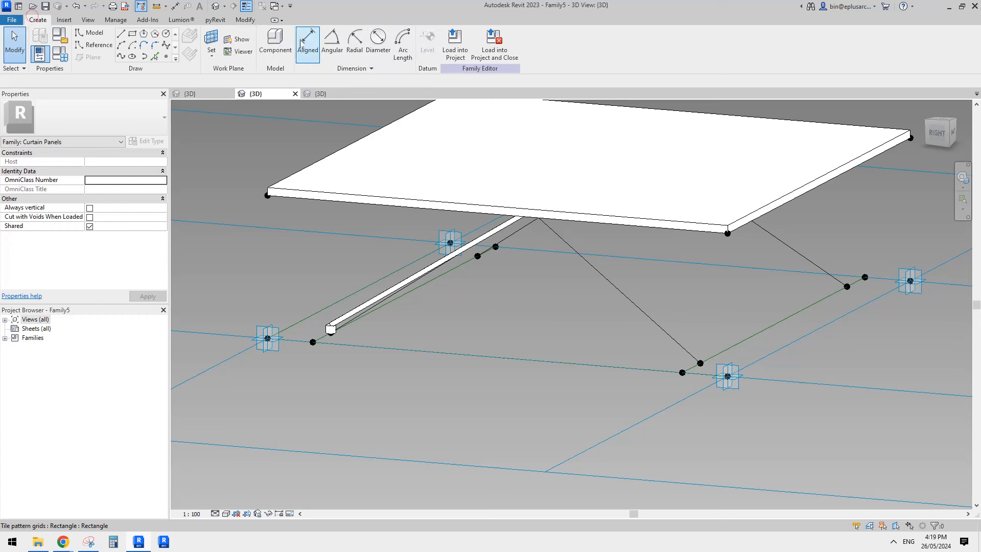
{"action": "left_click", "coordinate": [276, 43]}
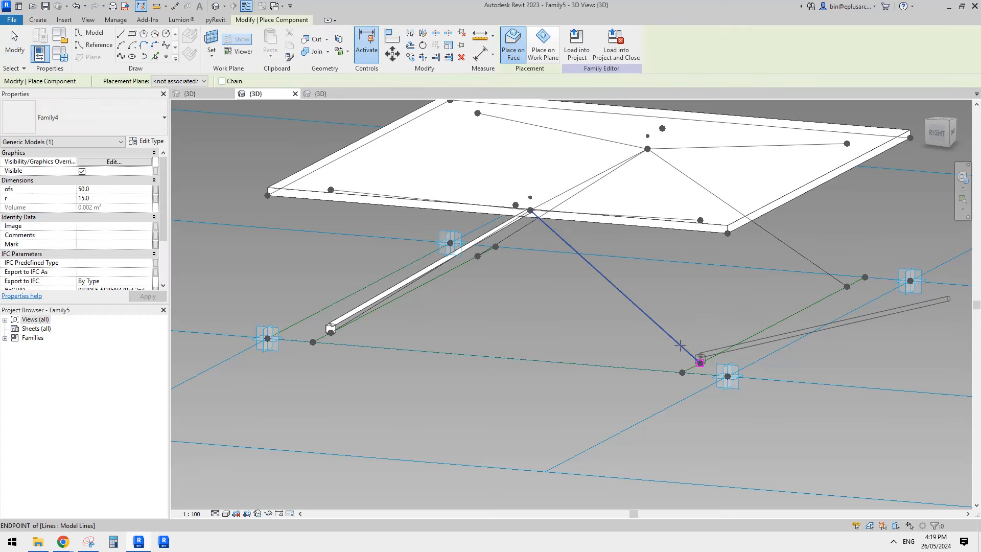
{"action": "left_click", "coordinate": [817, 261]}
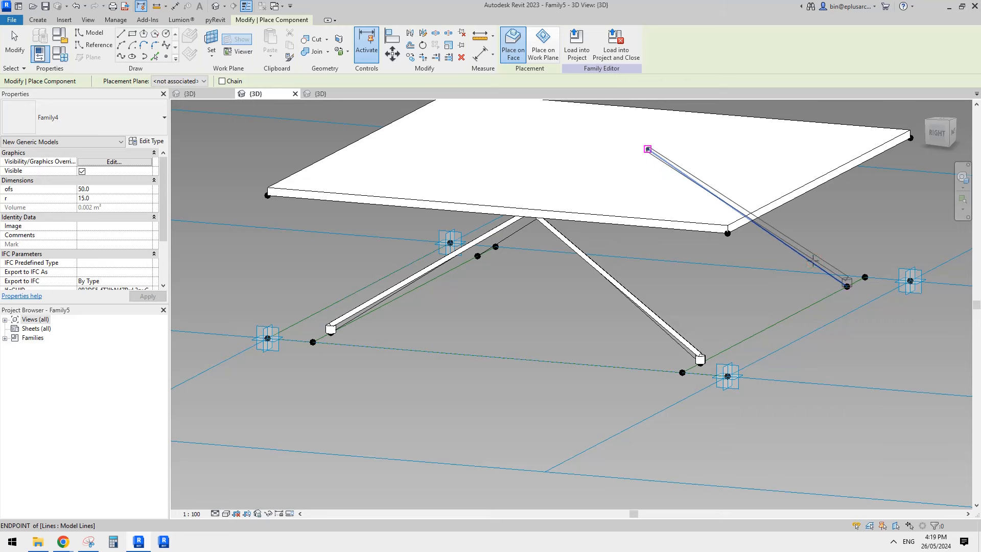
{"action": "middle_click_drag", "start_coordinate": [599, 255], "coordinate": [702, 256], "text": "shift"}
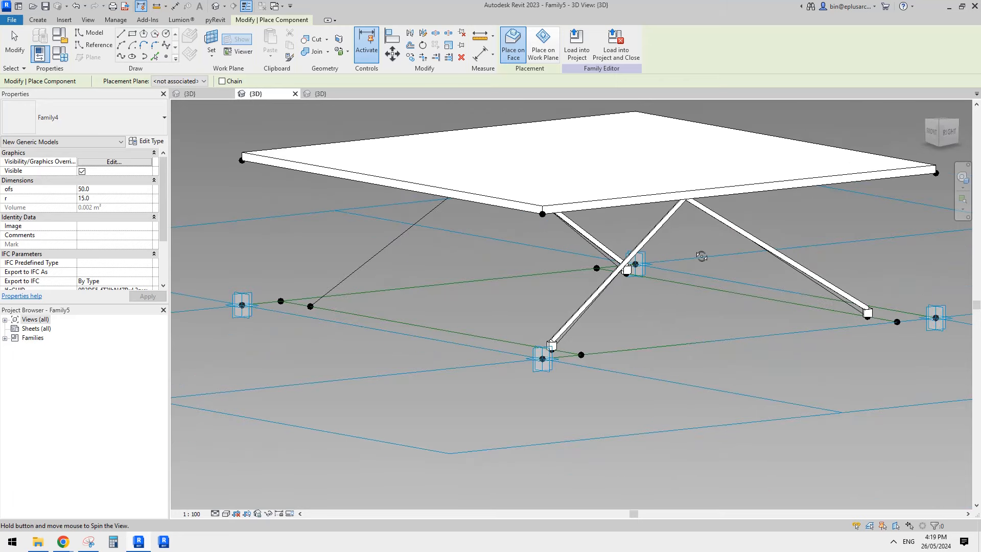
{"action": "left_click", "coordinate": [357, 271]}
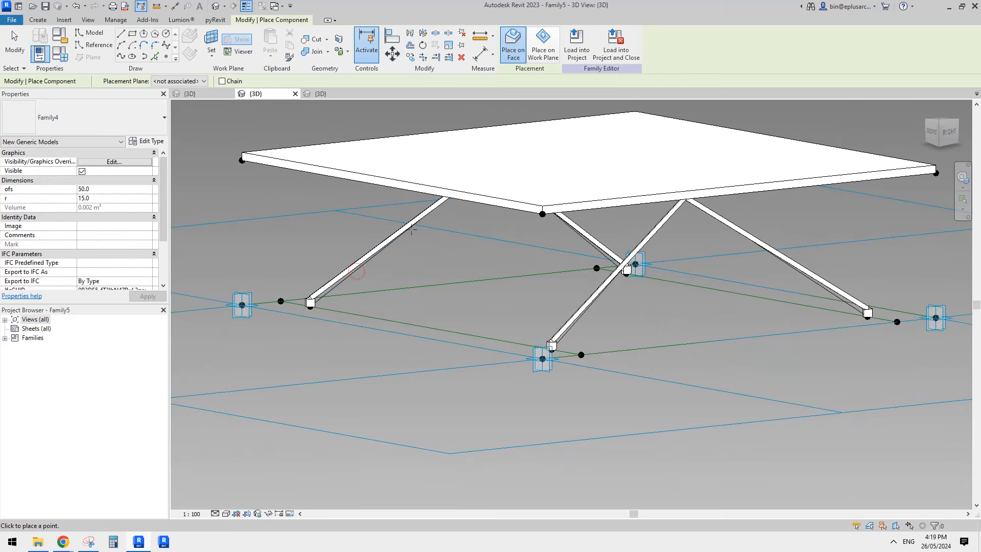
- Place Family4 legs along the four upper diagonal model lines running to the panel's underside, and end placement
{"action": "middle_click_drag", "start_coordinate": [412, 229], "coordinate": [416, 164], "text": "shift"}
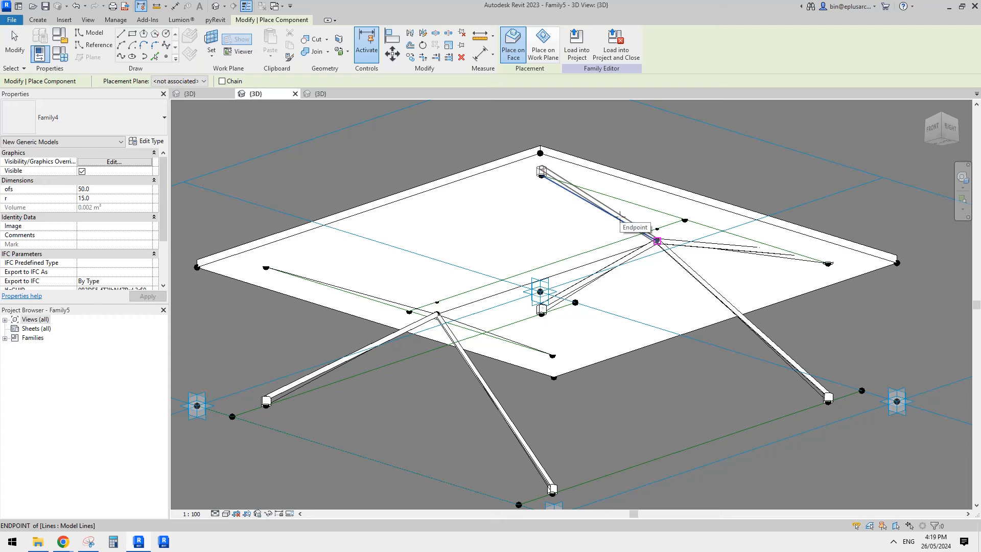
{"action": "left_click", "coordinate": [343, 284]}
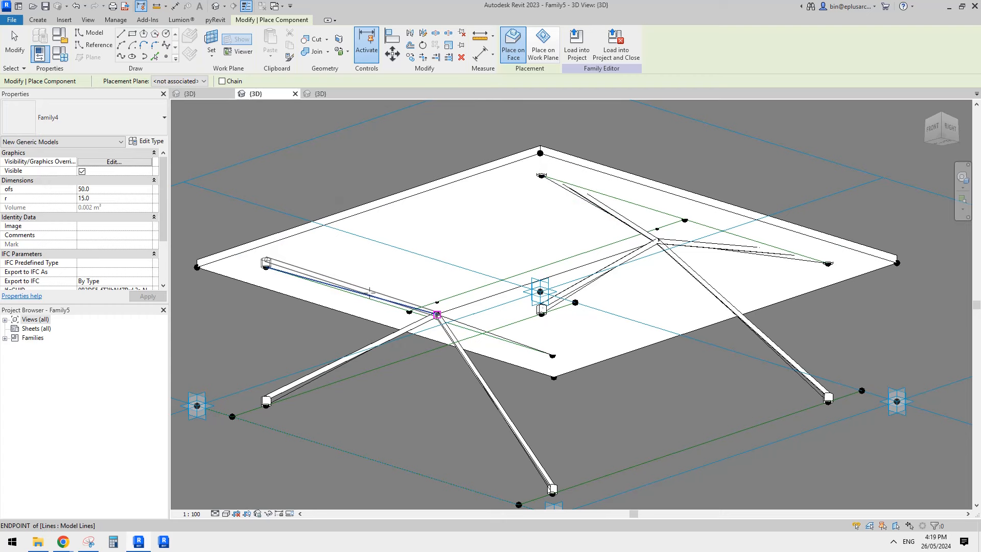
{"action": "left_click", "coordinate": [370, 293]}
{"action": "middle_click_drag", "start_coordinate": [473, 335], "coordinate": [502, 306], "text": "shift"}
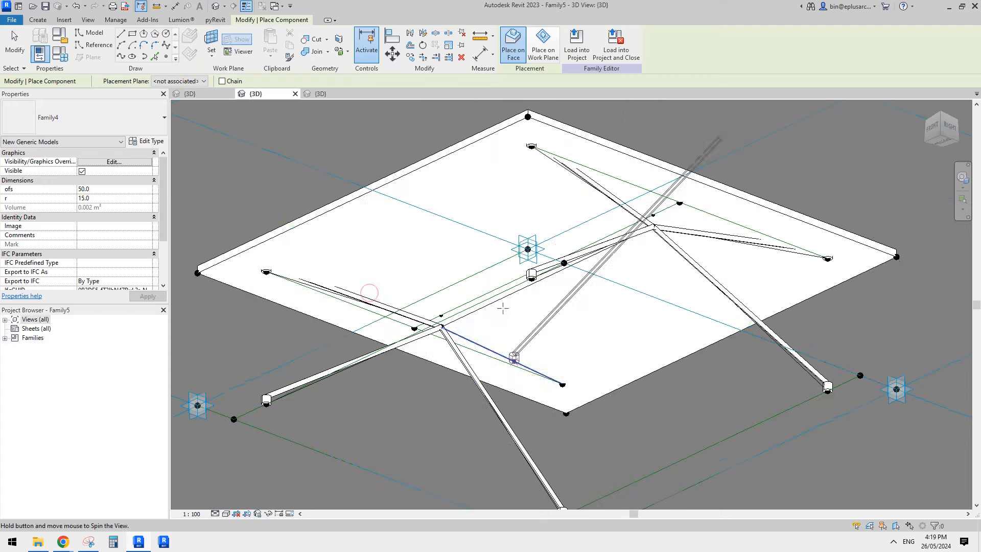
{"action": "left_click", "coordinate": [509, 359]}
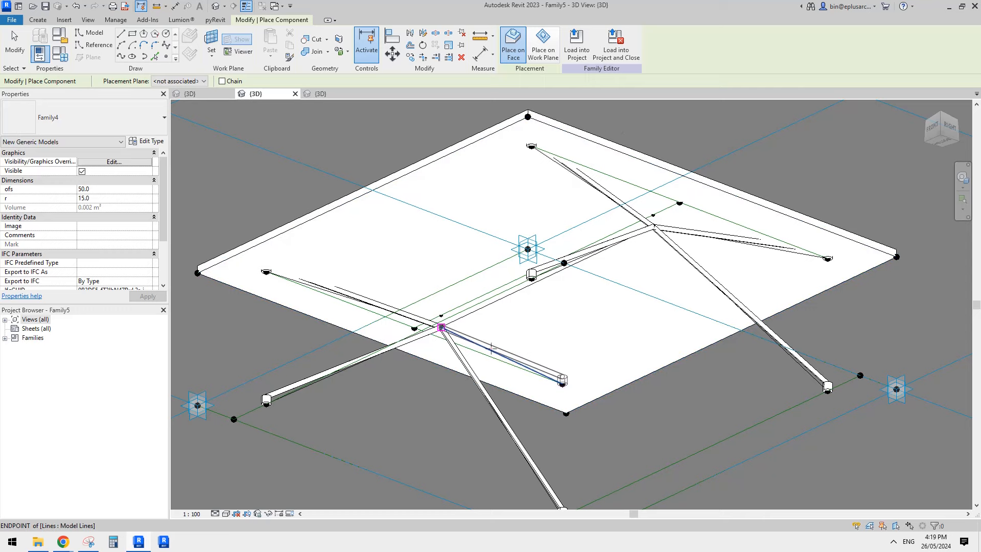
{"action": "left_click", "coordinate": [491, 349]}
{"action": "key", "text": "Escape"}
- Inspect the legs from beneath the panel and check one upper leg's placement points and its ofs and r parameters
{"action": "scroll", "coordinate": [536, 307], "scroll_direction": "down", "scroll_amount": 2}
{"action": "middle_click_drag", "start_coordinate": [539, 304], "coordinate": [615, 347], "text": "shift"}
{"action": "scroll", "coordinate": [497, 279], "scroll_direction": "up", "scroll_amount": 3}
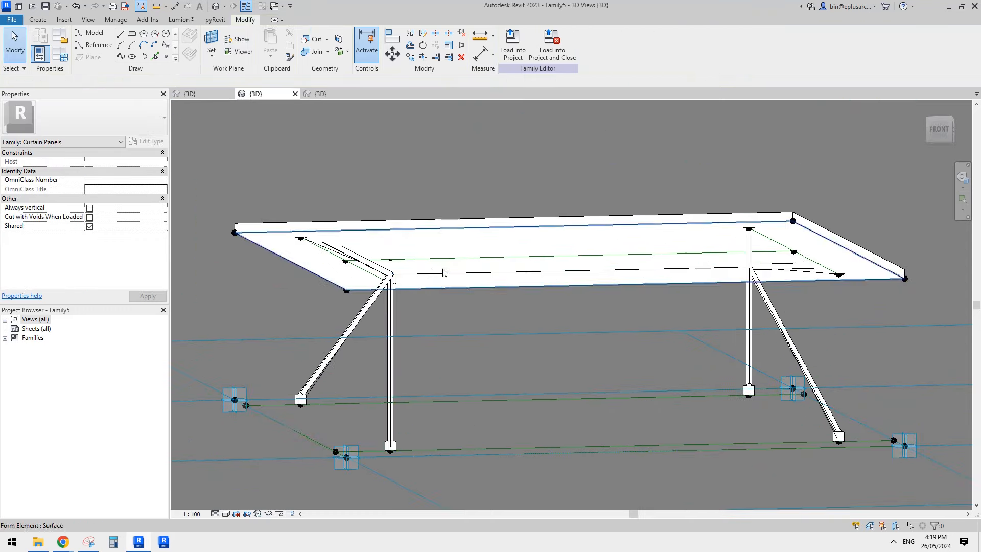
{"action": "middle_click_drag", "start_coordinate": [406, 295], "coordinate": [380, 247], "text": "shift"}
{"action": "middle_click_drag", "start_coordinate": [536, 315], "coordinate": [493, 329]}
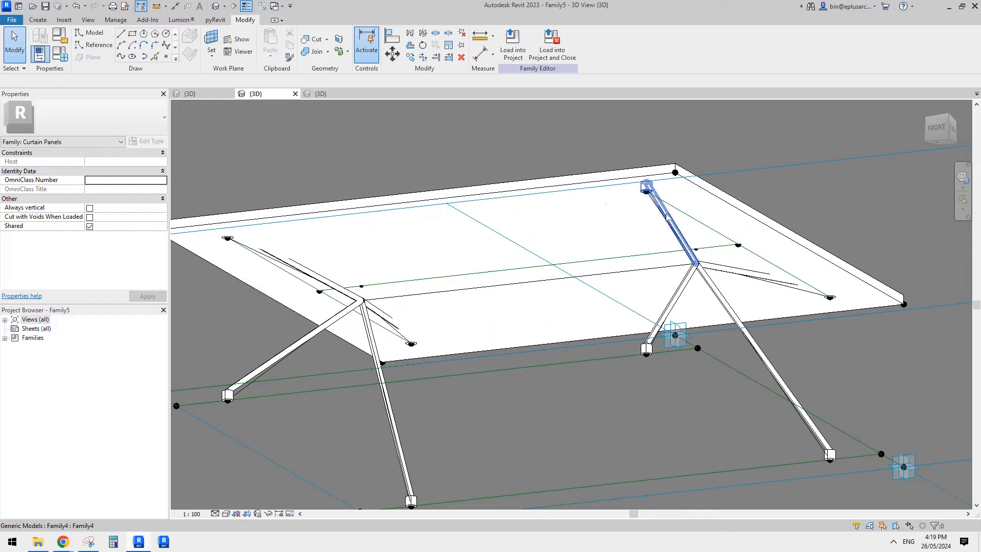
{"action": "left_click", "coordinate": [670, 207]}
{"action": "middle_click_drag", "start_coordinate": [670, 206], "coordinate": [604, 231], "text": "shift"}
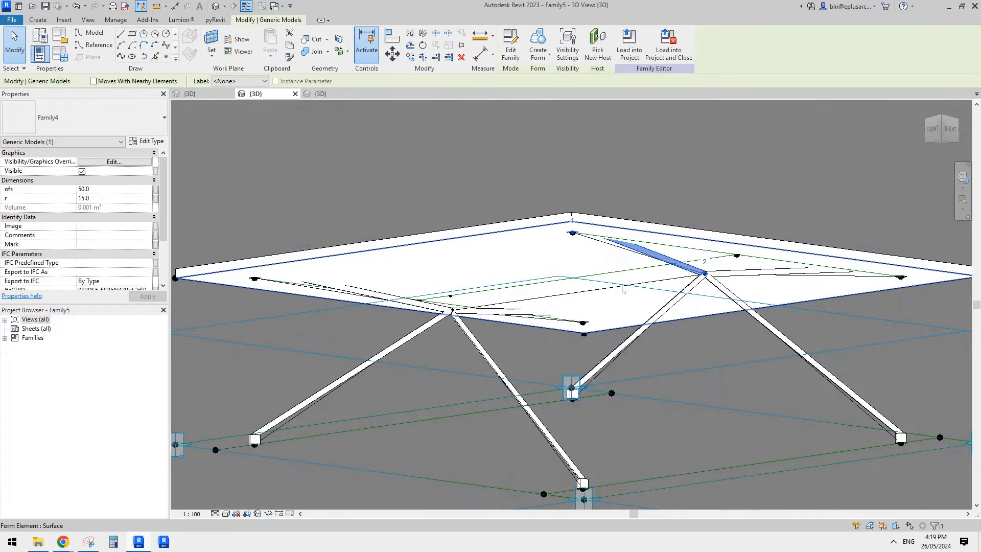
{"action": "scroll", "coordinate": [96, 257], "scroll_direction": "down", "scroll_amount": 3}
{"action": "scroll", "coordinate": [101, 227], "scroll_direction": "up", "scroll_amount": 3}
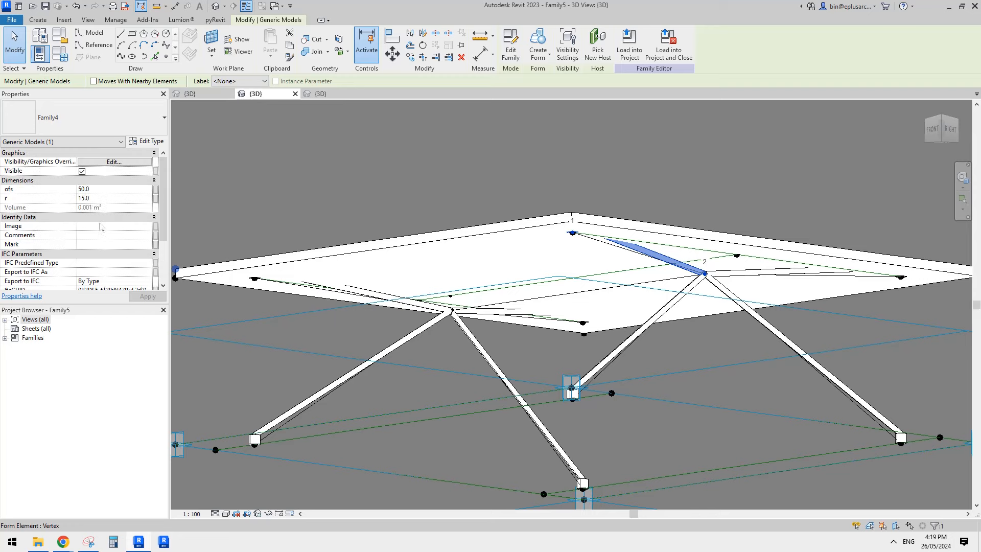
{"action": "middle_click_drag", "start_coordinate": [640, 249], "coordinate": [549, 246], "text": "shift"}
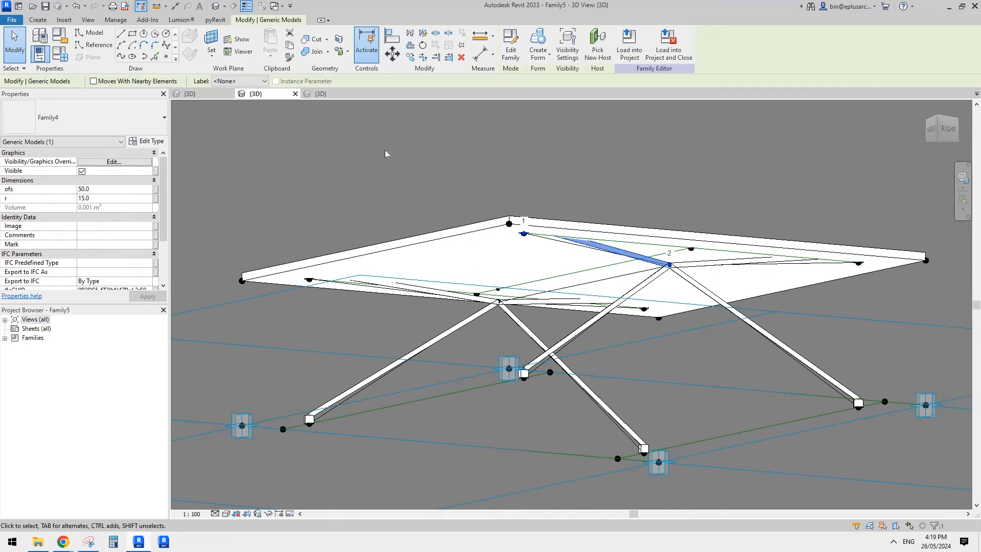
- In the Family4 leg component, temporarily hide the radius dimensions around the reference point above placement point 1
{"action": "left_click", "coordinate": [323, 93]}
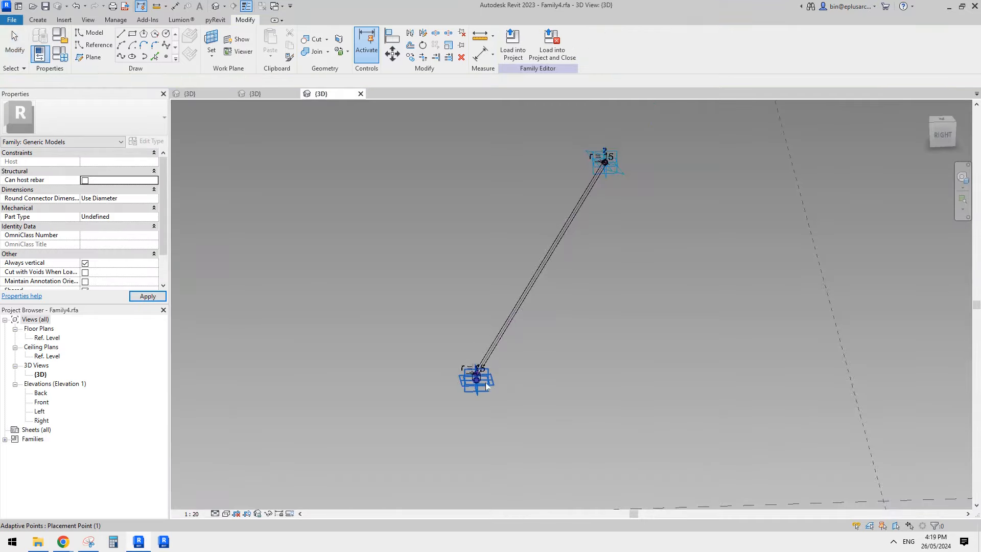
{"action": "scroll", "coordinate": [477, 381], "scroll_direction": "up", "scroll_amount": 5}
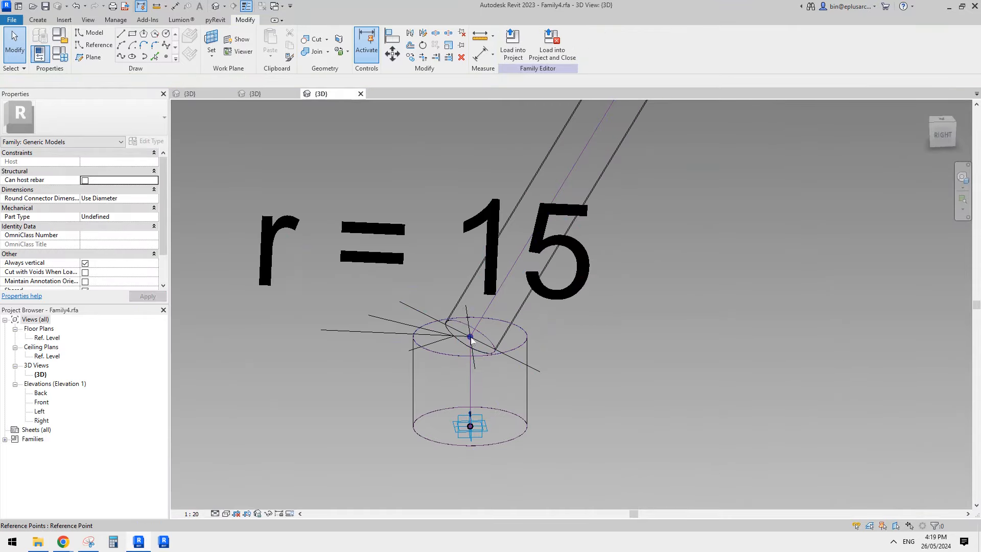
{"action": "left_click", "coordinate": [471, 338]}
{"action": "key", "text": "h"}
{"action": "key", "text": "h"}
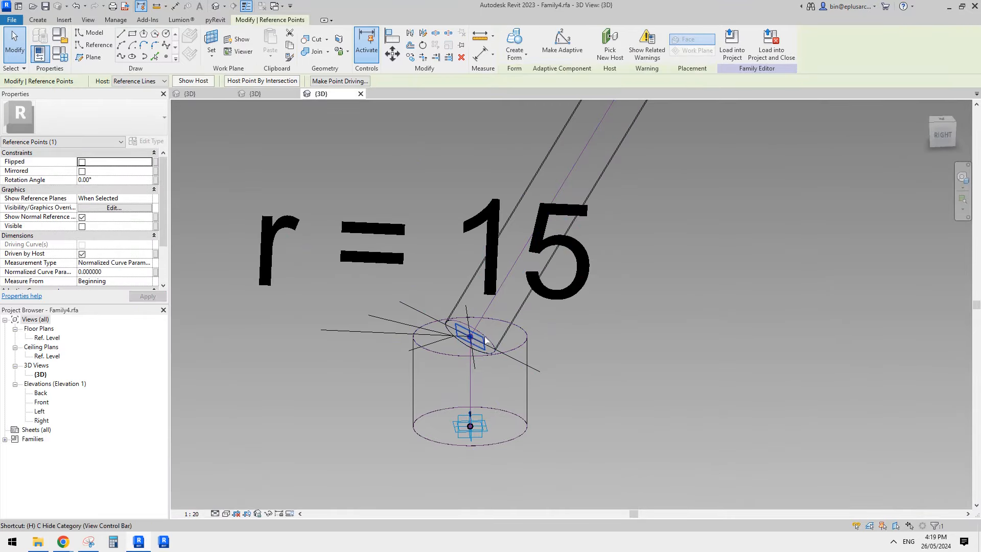
{"action": "left_click", "coordinate": [473, 342]}
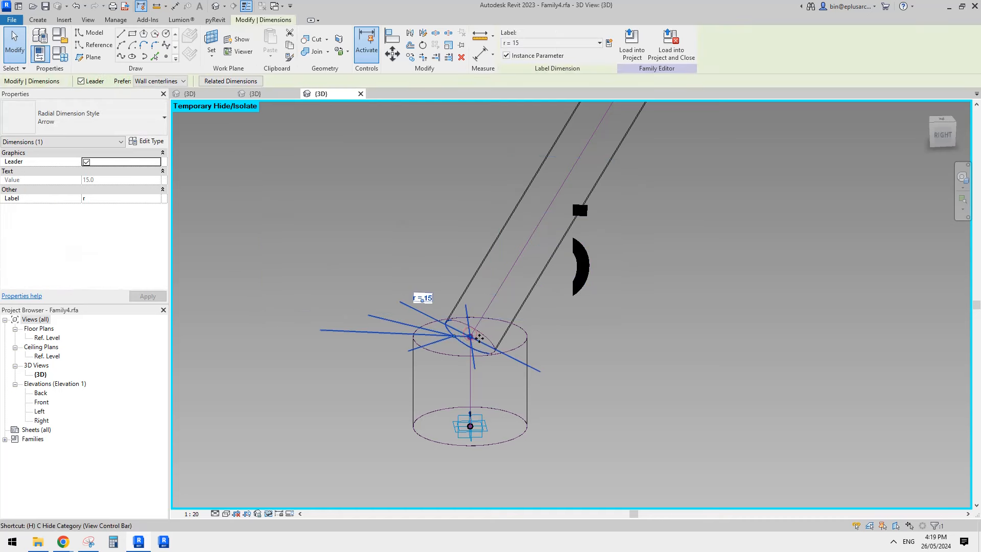
{"action": "key", "text": "h"}
{"action": "key", "text": "h"}
- Check the hosting and offset of the overlapping reference points at the leg's lower end
{"action": "left_click", "coordinate": [470, 337]}
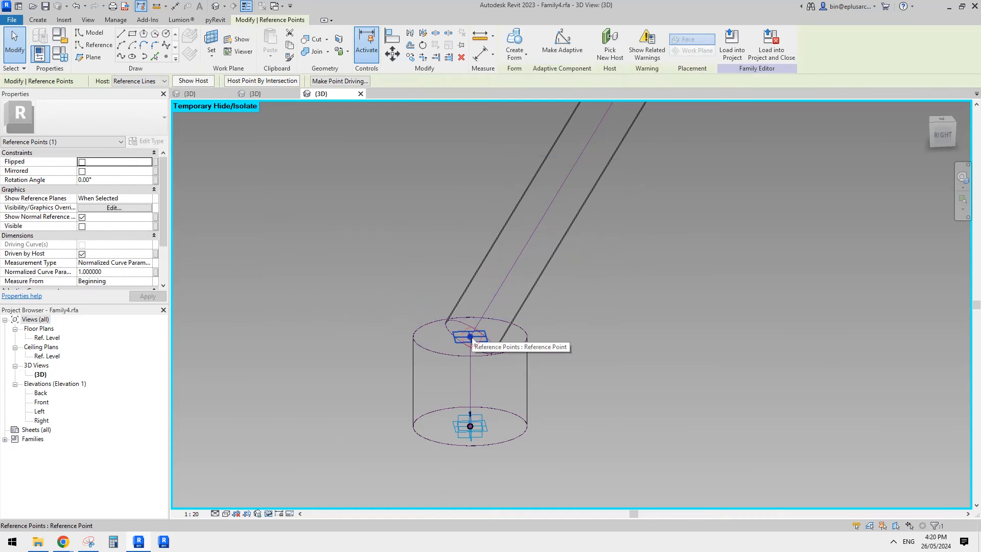
{"action": "key", "text": "Escape"}
{"action": "left_click", "coordinate": [471, 338]}
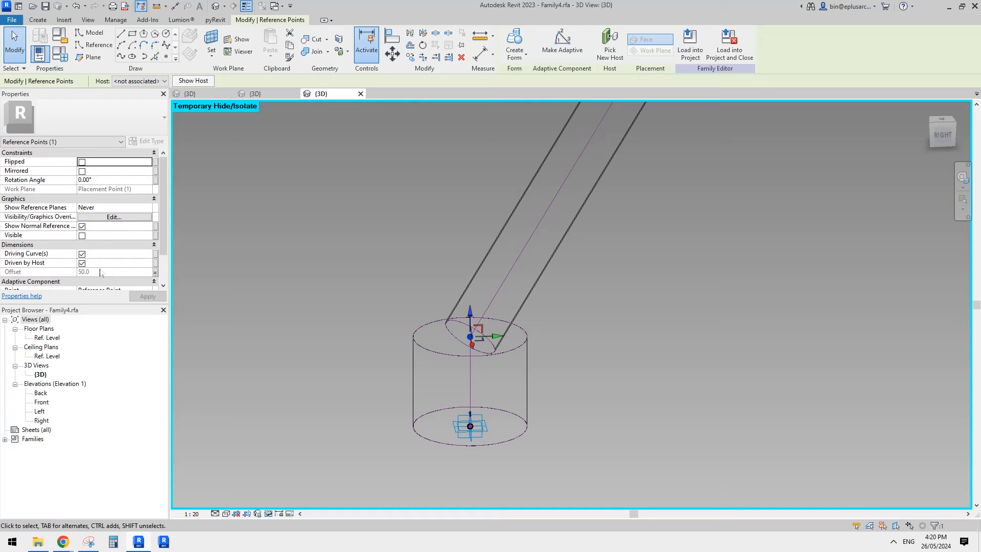
- Back in the Family5 curtain panel, set ofs to -50 for the four upper legs under the panel
{"action": "left_click", "coordinate": [256, 94]}
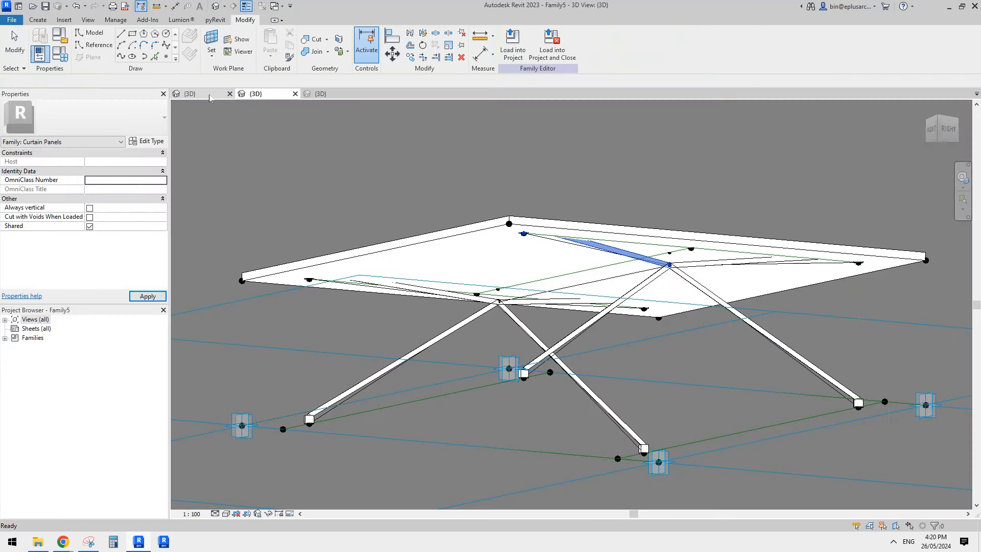
{"action": "middle_click_drag", "start_coordinate": [649, 229], "coordinate": [581, 218]}
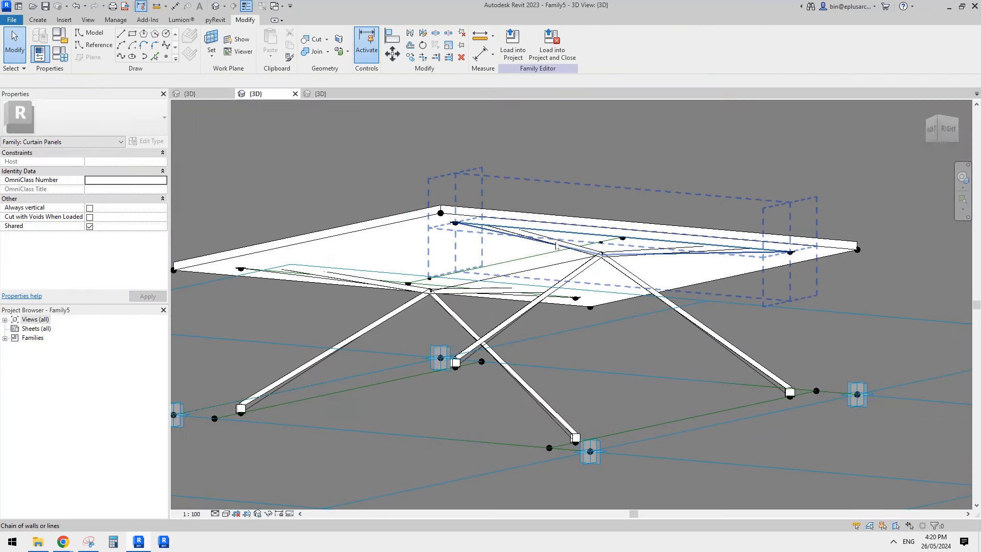
{"action": "left_click", "coordinate": [571, 233]}
{"action": "left_click", "coordinate": [555, 242]}
{"action": "left_click", "coordinate": [635, 252], "text": "ctrl"}
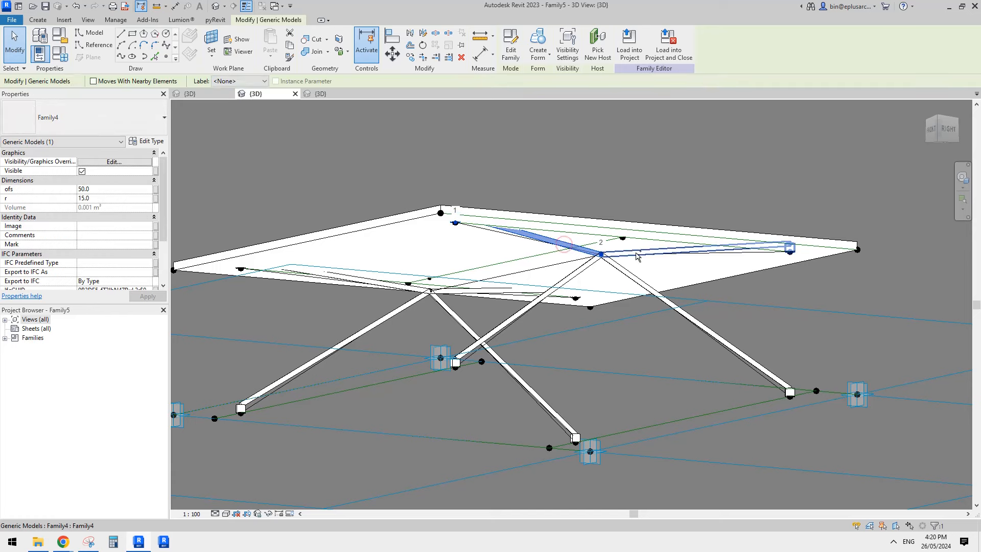
{"action": "left_click", "coordinate": [510, 294], "text": "ctrl"}
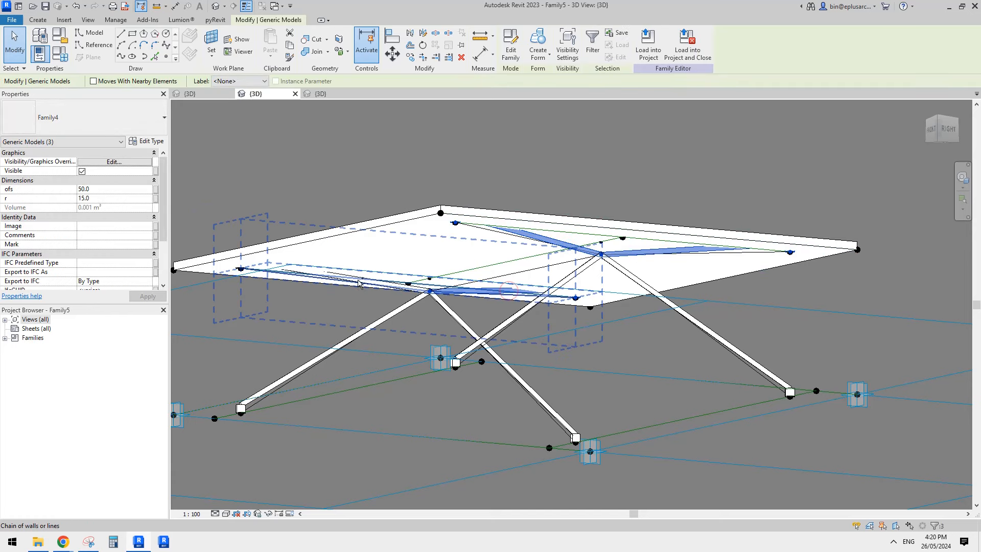
{"action": "left_click", "coordinate": [122, 190]}
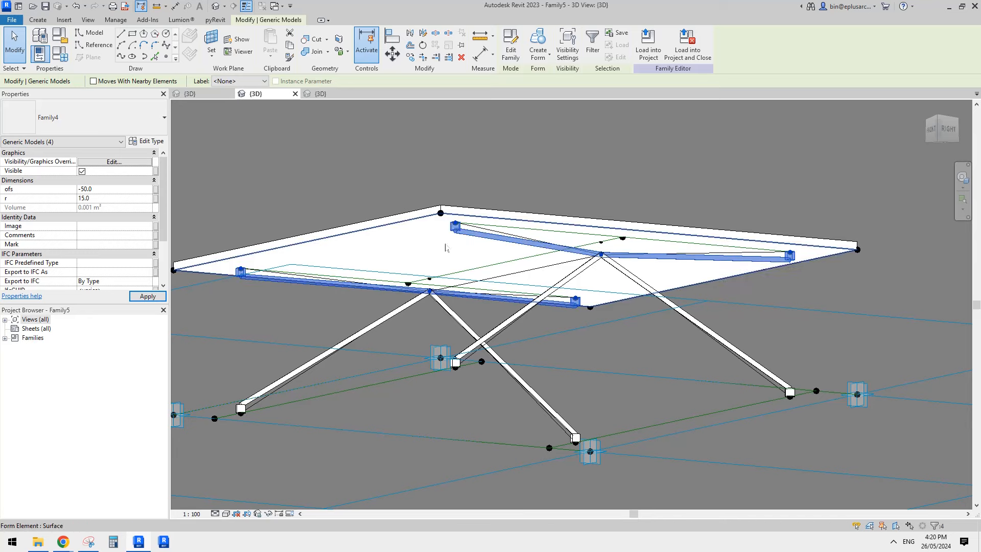
- Inspect the leg ends beneath the panel and cycle through the overlapping elements at one lower leg
{"action": "middle_click_drag", "start_coordinate": [496, 235], "coordinate": [560, 195]}
{"action": "middle_click_drag", "start_coordinate": [488, 299], "coordinate": [486, 295], "text": "shift"}
{"action": "left_click", "coordinate": [408, 253]}
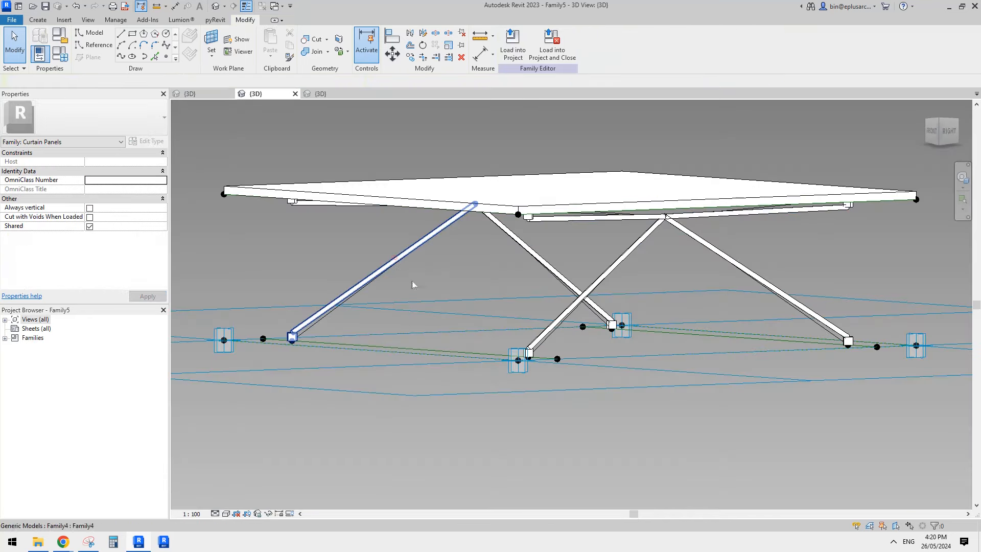
{"action": "middle_click_drag", "start_coordinate": [412, 281], "coordinate": [407, 256], "text": "shift"}
{"action": "left_click", "coordinate": [325, 332]}
{"action": "left_click", "coordinate": [327, 328]}
{"action": "left_click", "coordinate": [367, 324]}
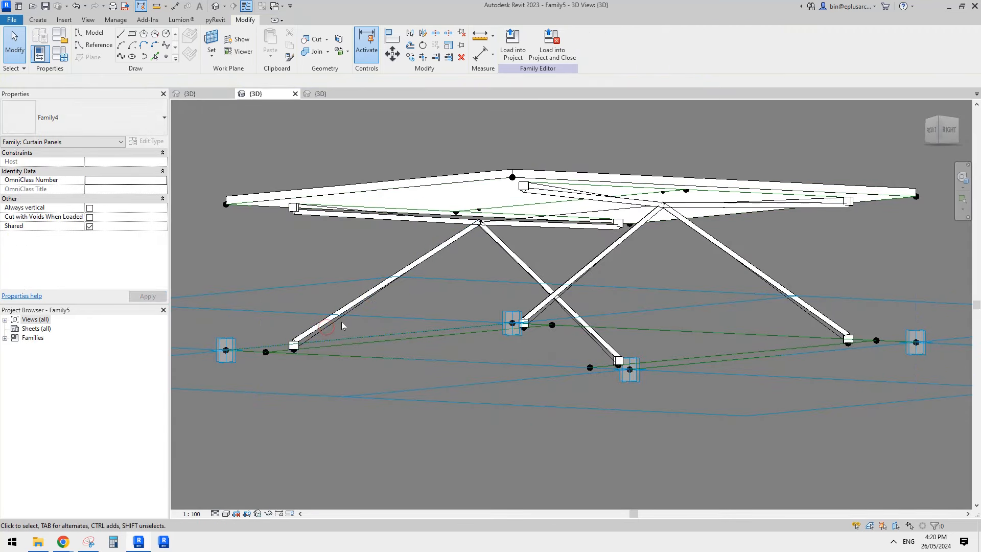
{"action": "left_click", "coordinate": [340, 321]}
{"action": "key", "text": "Tab"}
{"action": "key", "text": "Tab"}
{"action": "key", "text": "Tab"}
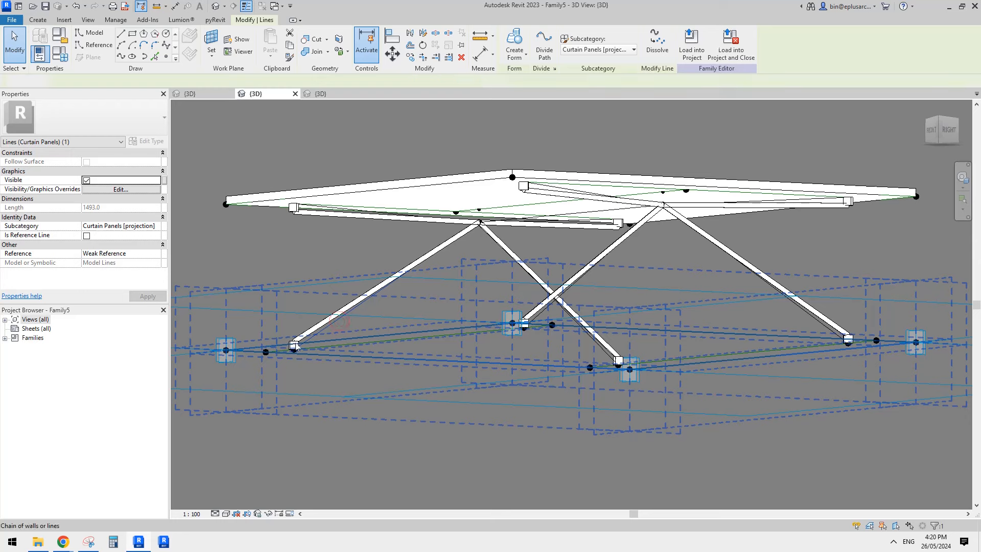
{"action": "key", "text": "Escape"}
{"action": "key", "text": "Tab"}
{"action": "key", "text": "Tab"}
{"action": "key", "text": "Tab"}
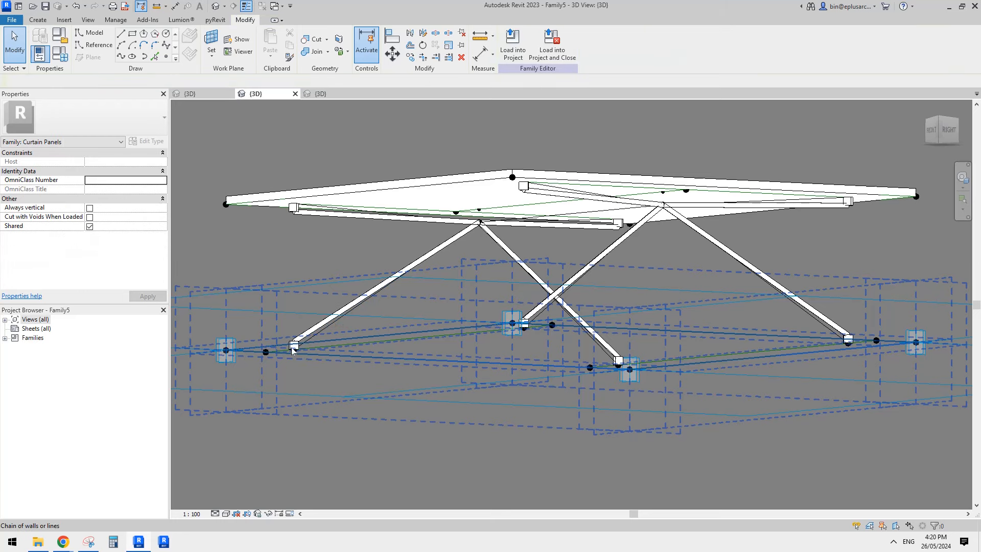
- Place a Family4 component along the horizontal model line joining the two leg junctions under the panel, and end placement
{"action": "middle_click_drag", "start_coordinate": [504, 285], "coordinate": [566, 261], "text": "shift"}
{"action": "left_click", "coordinate": [709, 321]}
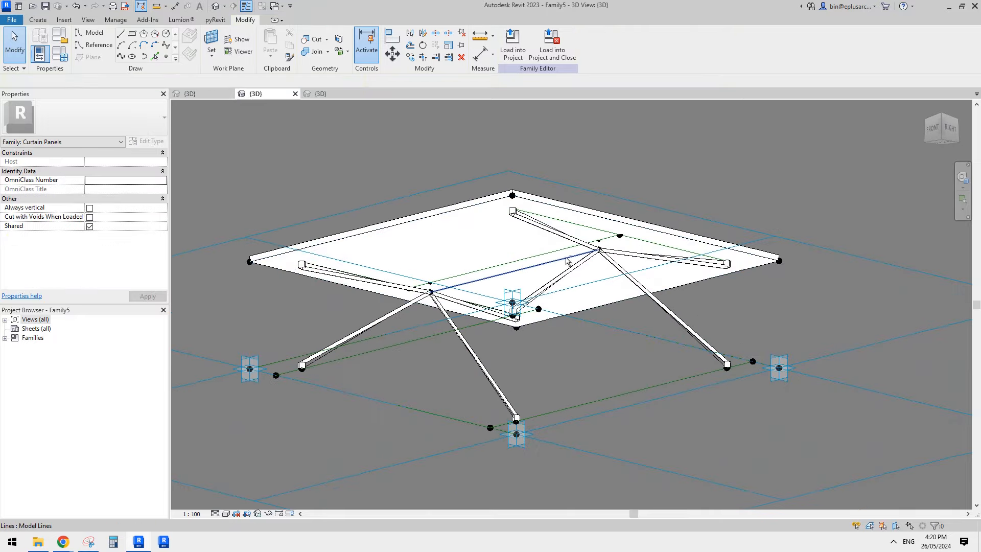
{"action": "left_click", "coordinate": [542, 232]}
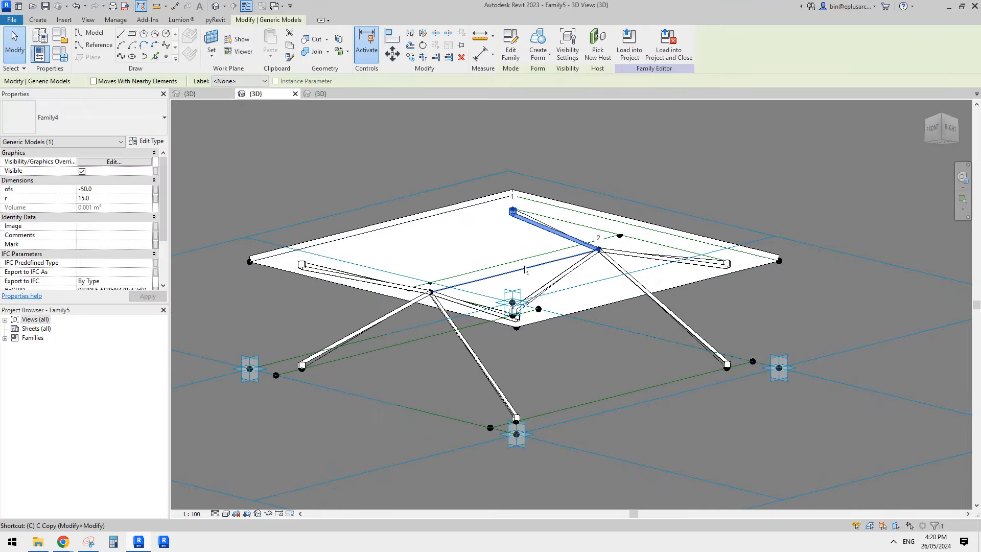
{"action": "key", "text": "Escape"}
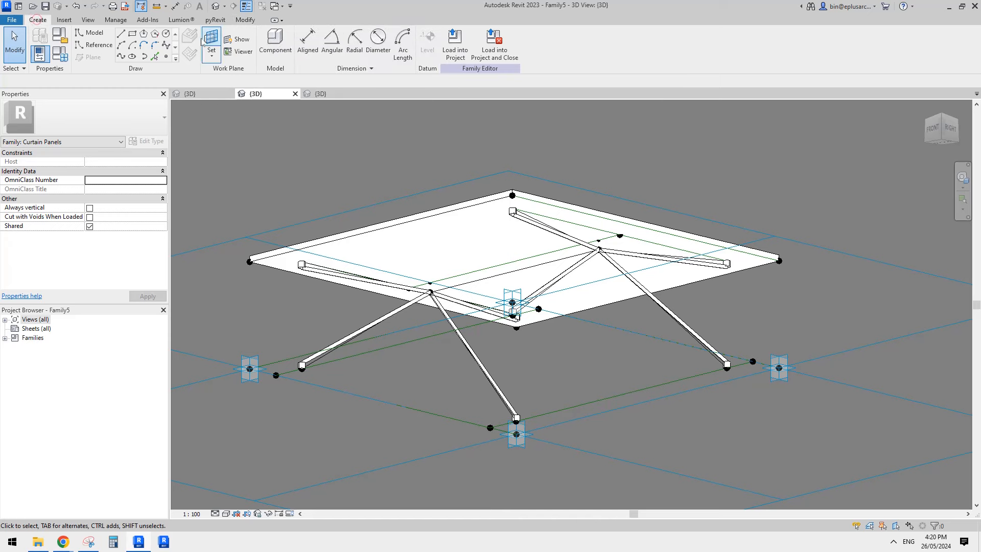
{"action": "left_click", "coordinate": [273, 47]}
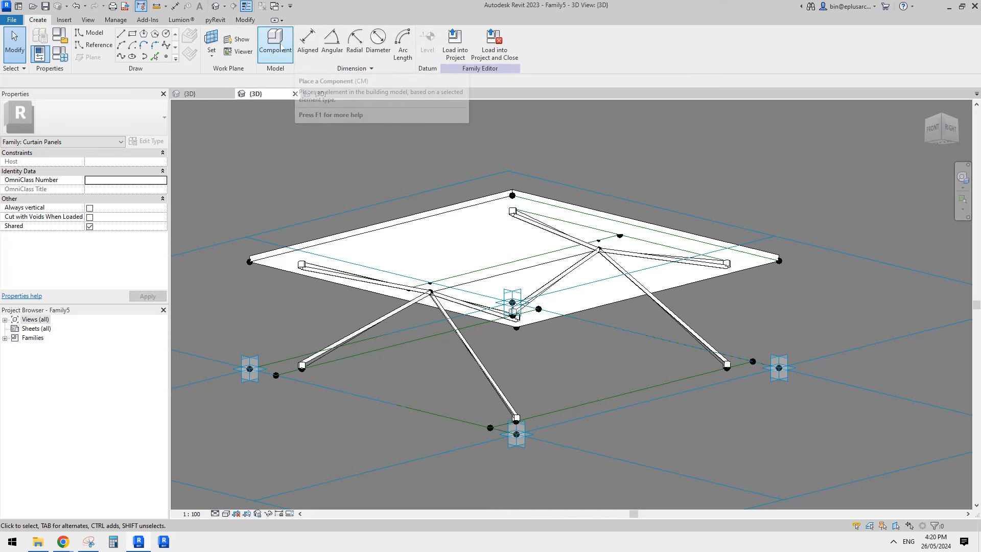
{"action": "left_click", "coordinate": [475, 281]}
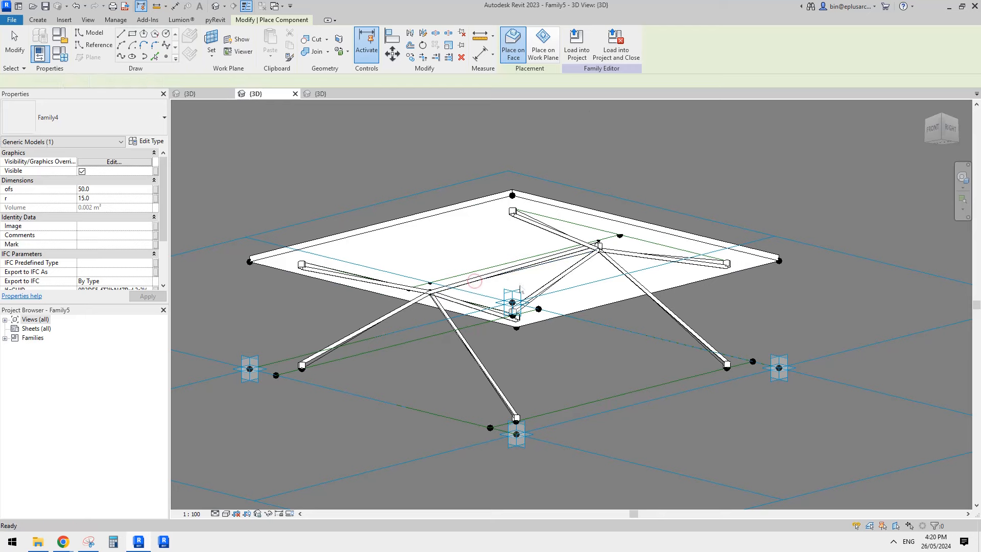
{"action": "key", "text": "Escape"}
{"action": "key", "text": "Escape"}
- Set the new horizontal beam's ofs to 0 and its r to 30
{"action": "scroll", "coordinate": [579, 258], "scroll_direction": "up", "scroll_amount": 2}
{"action": "left_click", "coordinate": [586, 260]}
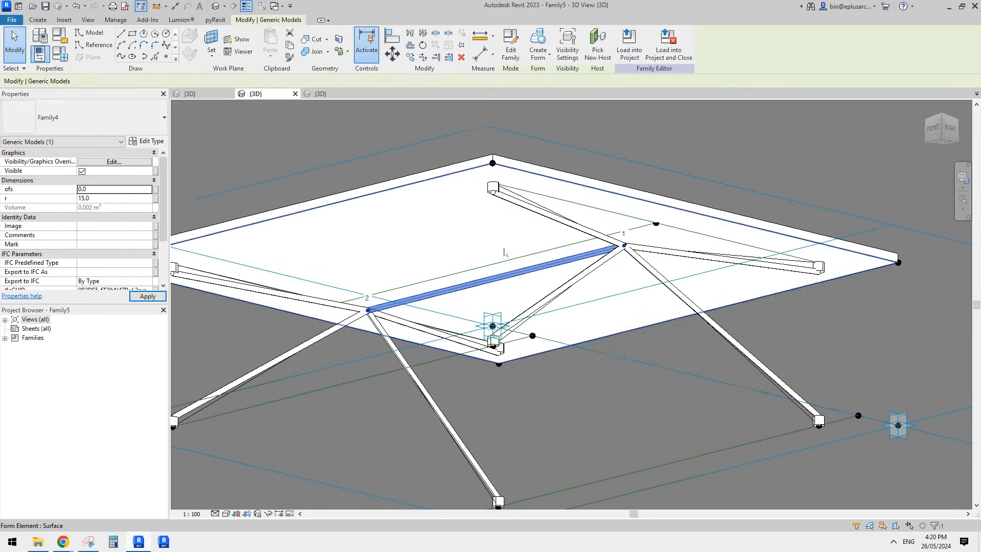
{"action": "middle_click_drag", "start_coordinate": [506, 254], "coordinate": [566, 283], "text": "shift"}
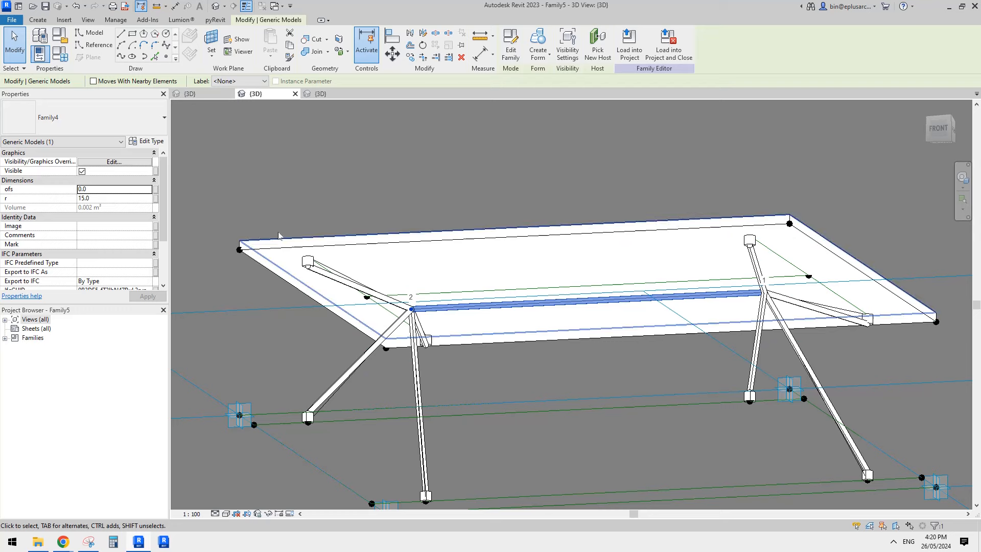
{"action": "middle_click_drag", "start_coordinate": [227, 256], "coordinate": [190, 223]}
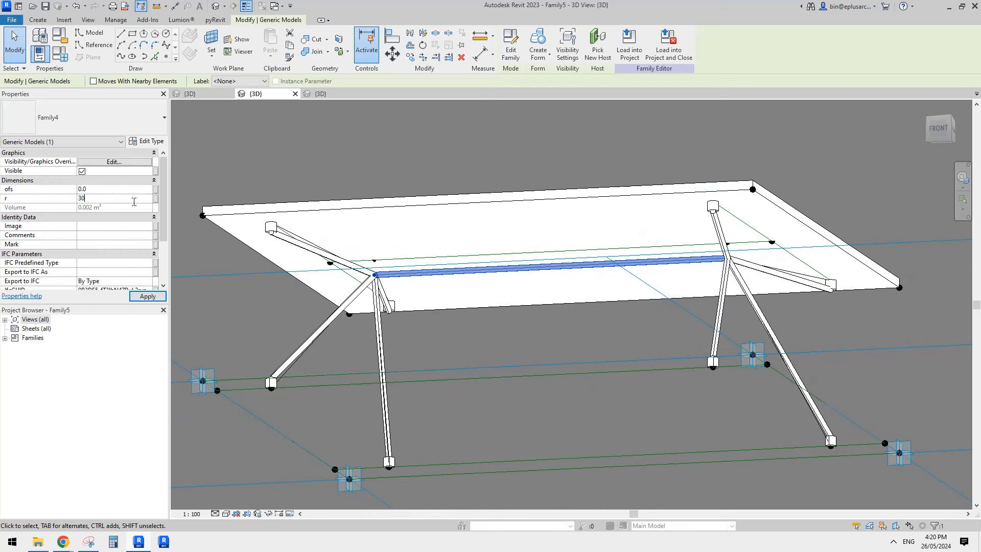
{"action": "middle_click_drag", "start_coordinate": [522, 292], "coordinate": [656, 295], "text": "shift"}
{"action": "middle_click_drag", "start_coordinate": [583, 286], "coordinate": [511, 306], "text": "shift"}
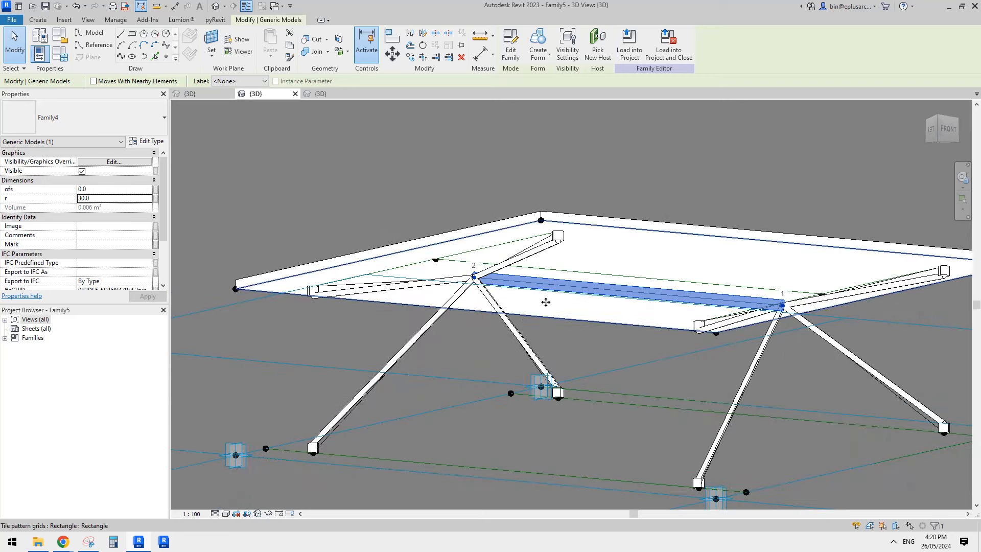
- Select all Family4 instances except the horizontal beam and set their r to 20
{"action": "left_click", "coordinate": [510, 327]}
{"action": "left_click", "coordinate": [758, 357], "text": "ctrl"}
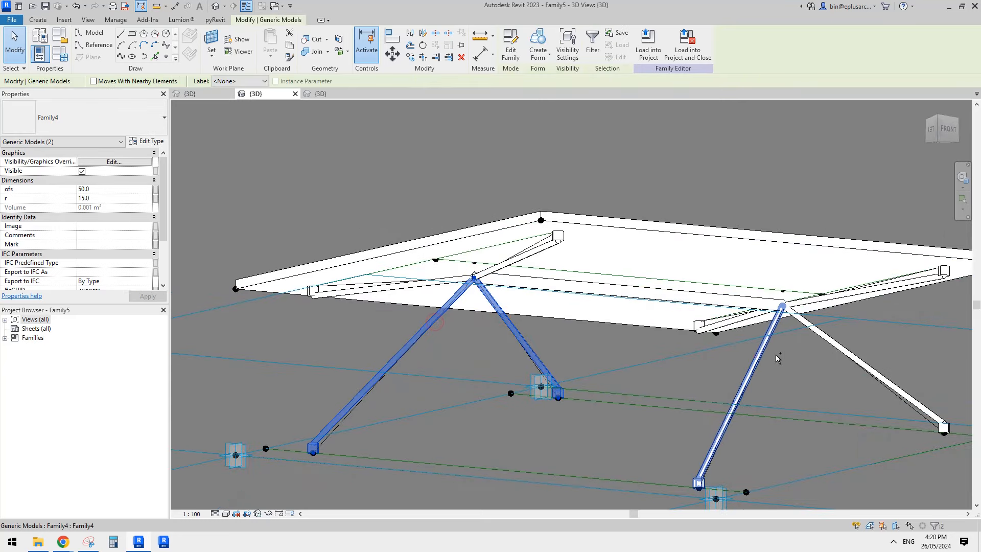
{"action": "middle_click_drag", "start_coordinate": [705, 282], "coordinate": [680, 259]}
{"action": "key", "text": "s"}
{"action": "key", "text": "a"}
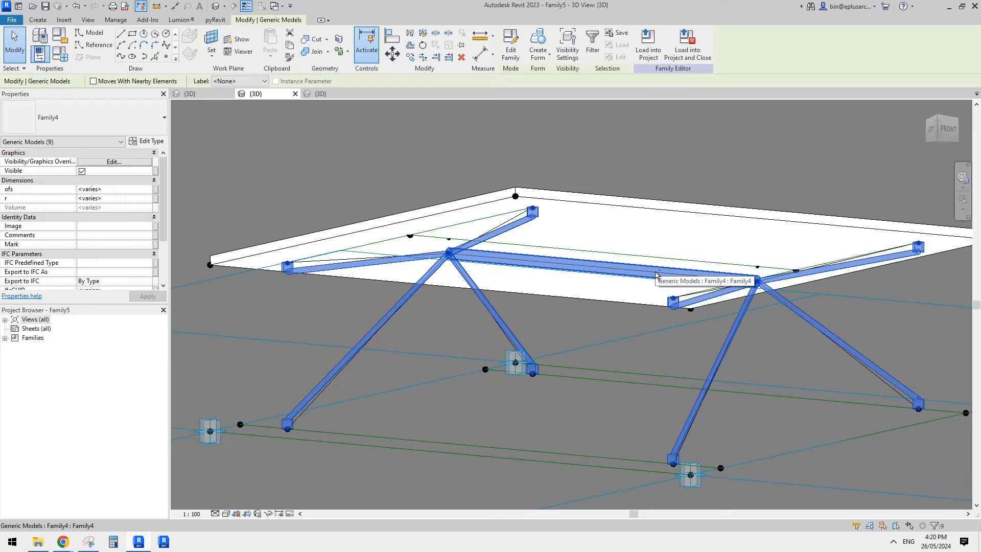
{"action": "left_click", "coordinate": [656, 274], "text": "shift"}
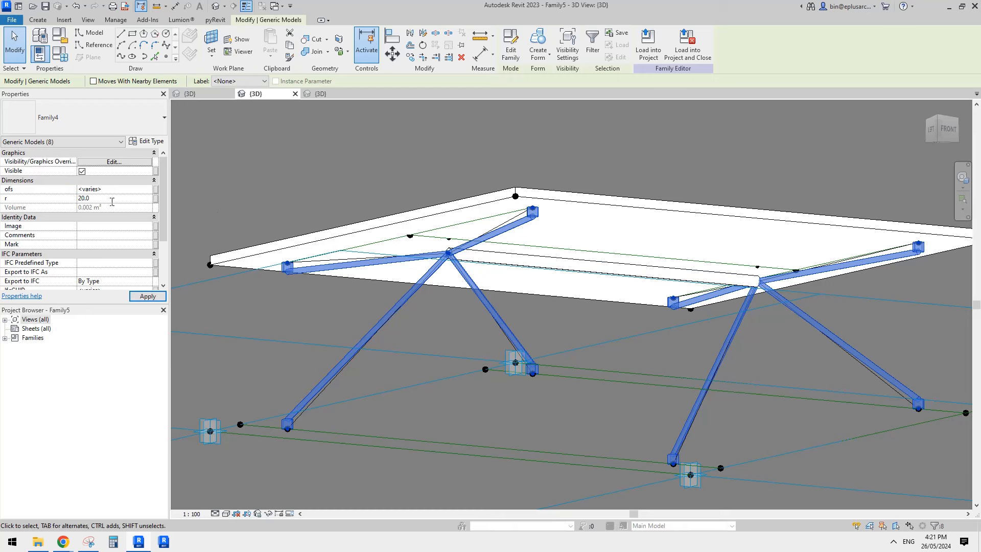
{"action": "key", "text": "Escape"}
- Inspect the upper legs' end connections closely from beneath the panel
{"action": "scroll", "coordinate": [536, 244], "scroll_direction": "down", "scroll_amount": 3}
{"action": "middle_click_drag", "start_coordinate": [618, 261], "coordinate": [516, 251], "text": "shift"}
{"action": "scroll", "coordinate": [532, 220], "scroll_direction": "up", "scroll_amount": 1}
{"action": "scroll", "coordinate": [533, 210], "scroll_direction": "up", "scroll_amount": 1}
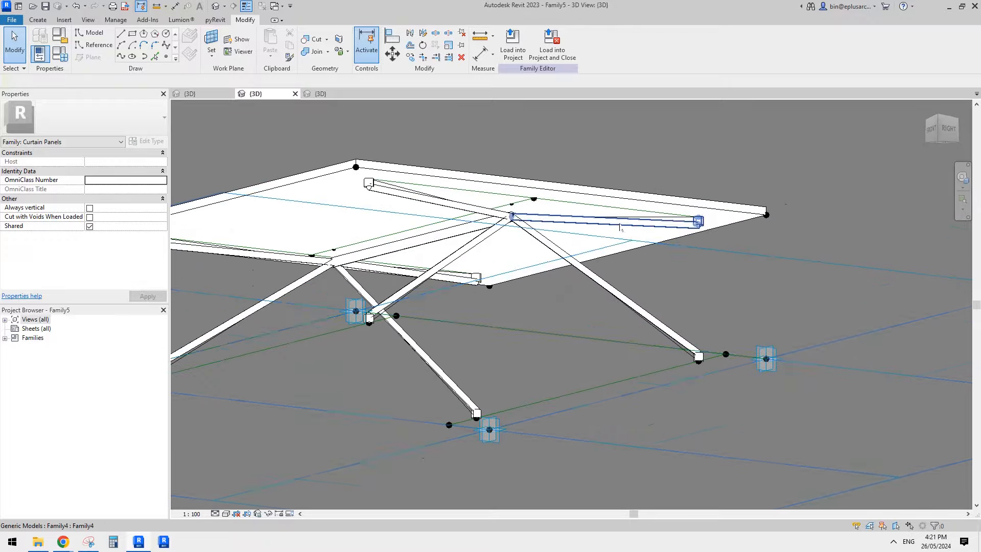
{"action": "scroll", "coordinate": [620, 228], "scroll_direction": "up", "scroll_amount": 2}
{"action": "left_click", "coordinate": [664, 229]}
{"action": "middle_click_drag", "start_coordinate": [579, 241], "coordinate": [574, 248]}
{"action": "key", "text": "Escape"}
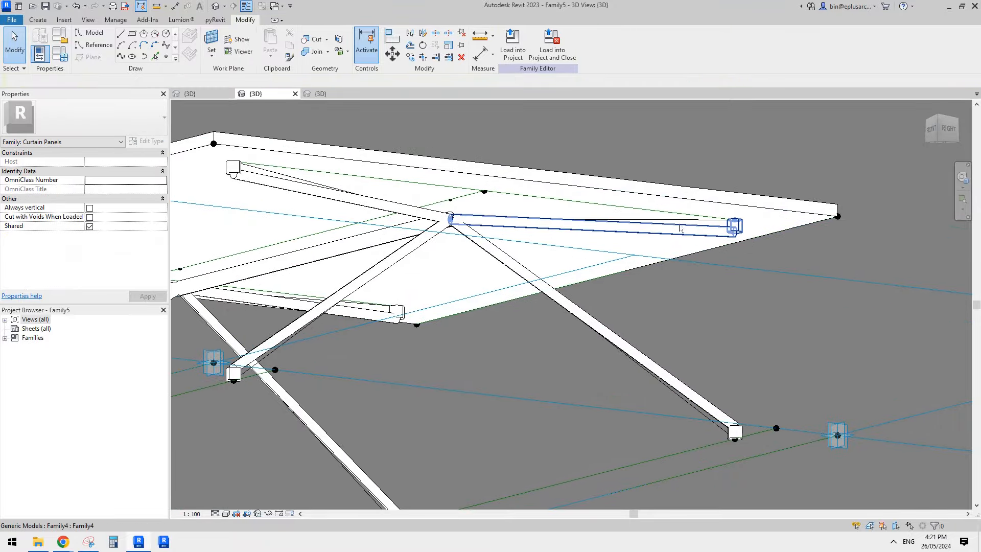
- Temporarily hide the Family4 legs and beam to expose the lines under the panel in a right-side view
{"action": "key", "text": "Tab"}
{"action": "left_click", "coordinate": [682, 229]}
{"action": "middle_click_drag", "start_coordinate": [681, 228], "coordinate": [634, 230]}
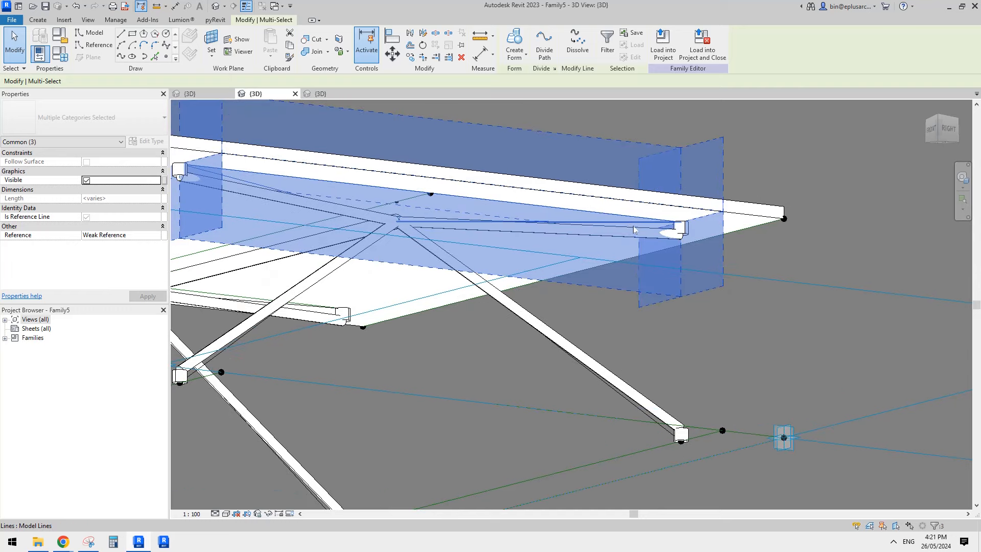
{"action": "scroll", "coordinate": [578, 220], "scroll_direction": "down", "scroll_amount": 2}
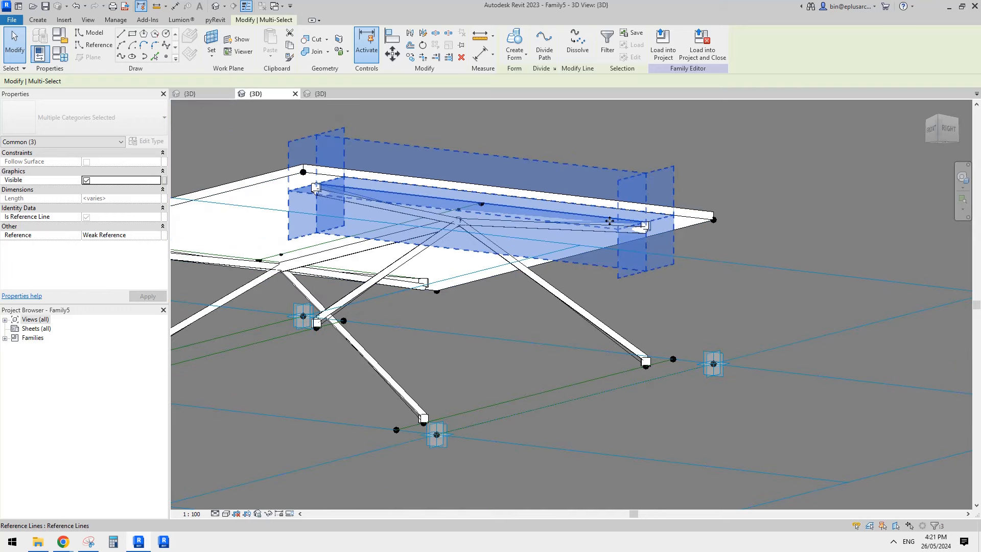
{"action": "scroll", "coordinate": [595, 220], "scroll_direction": "down", "scroll_amount": 2}
{"action": "middle_click_drag", "start_coordinate": [586, 215], "coordinate": [564, 252]}
{"action": "key", "text": "c"}
{"action": "scroll", "coordinate": [582, 199], "scroll_direction": "up", "scroll_amount": 4}
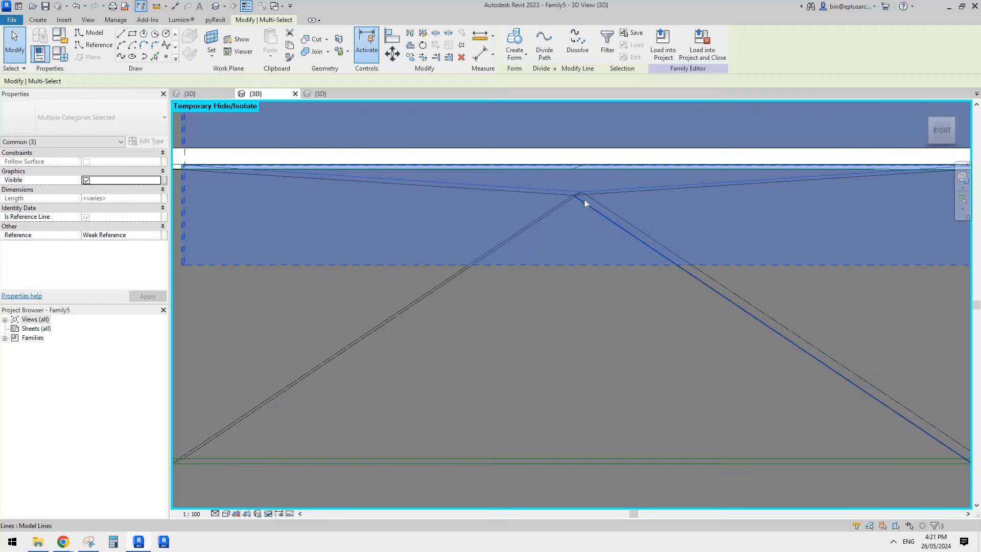
- Convert the nine model lines under the panel to reference lines and restore the temporarily hidden elements
{"action": "left_click", "coordinate": [657, 217]}
{"action": "left_click", "coordinate": [553, 187]}
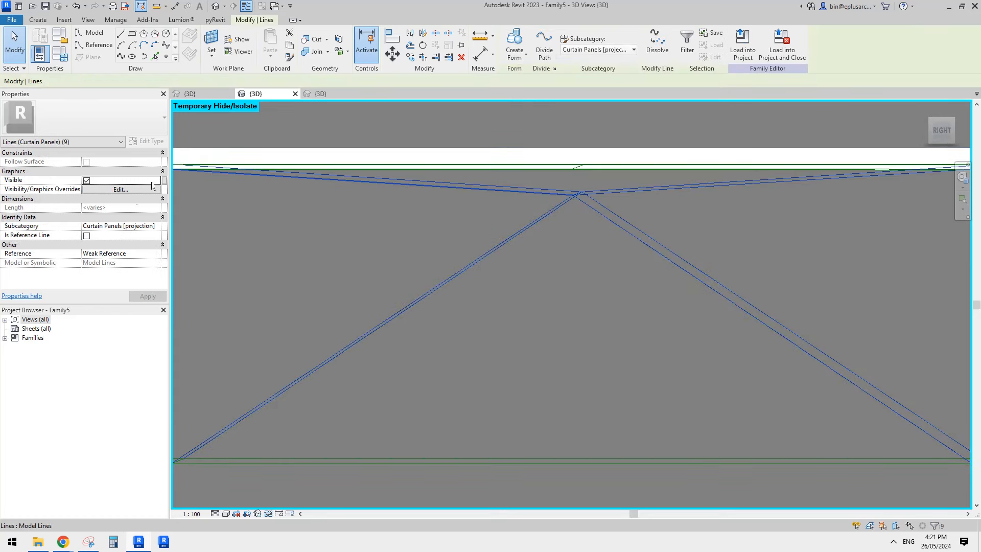
{"action": "left_click", "coordinate": [86, 236]}
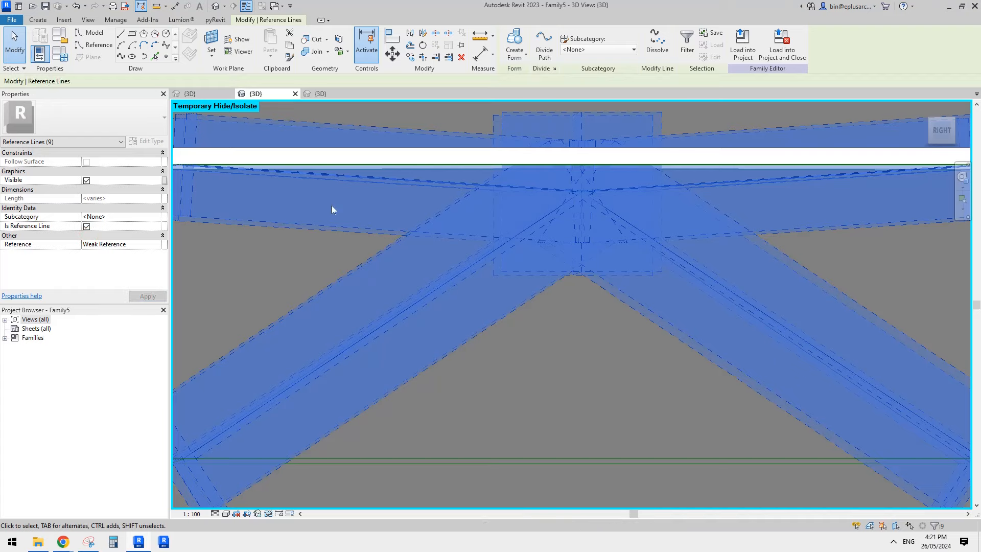
{"action": "key", "text": "Escape"}
{"action": "scroll", "coordinate": [470, 215], "scroll_direction": "down", "scroll_amount": 3}
{"action": "middle_click_drag", "start_coordinate": [502, 223], "coordinate": [539, 299], "text": "shift"}
{"action": "key", "text": "r"}
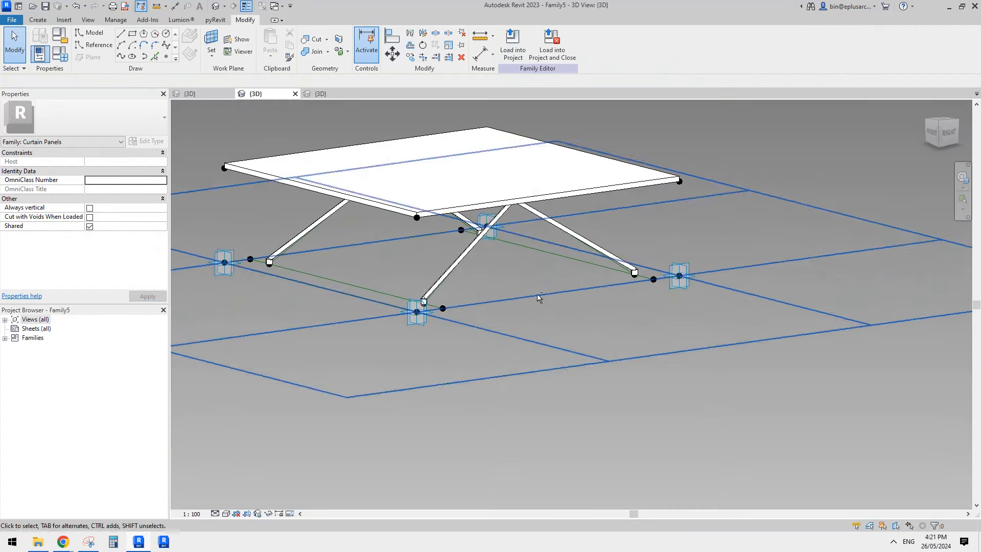
- Load the edited Family5 panel into Family3, overwriting the existing version
{"action": "scroll", "coordinate": [537, 298], "scroll_direction": "up", "scroll_amount": 3}
{"action": "left_click", "coordinate": [510, 47]}
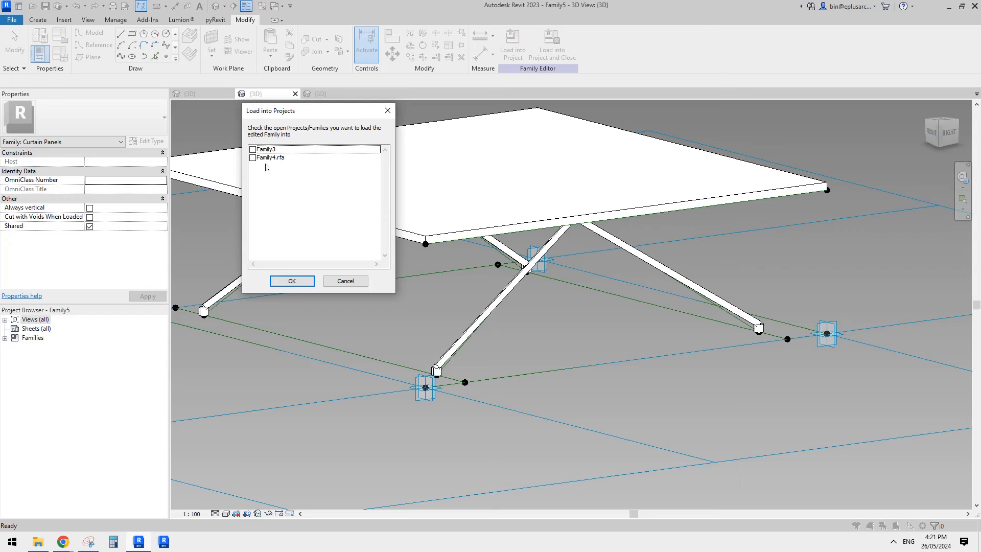
{"action": "left_click", "coordinate": [305, 282]}
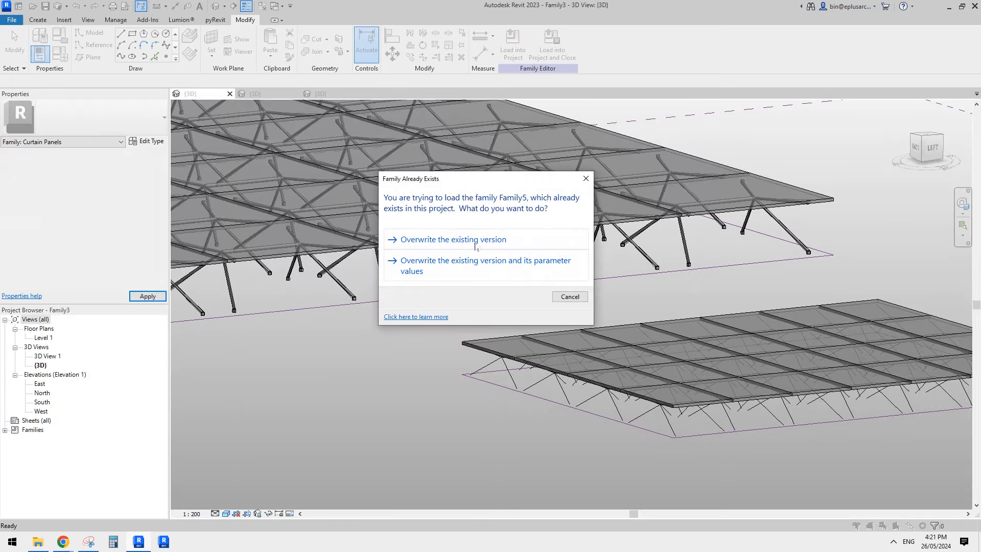
{"action": "left_click", "coordinate": [475, 240]}
{"action": "left_click", "coordinate": [498, 239]}
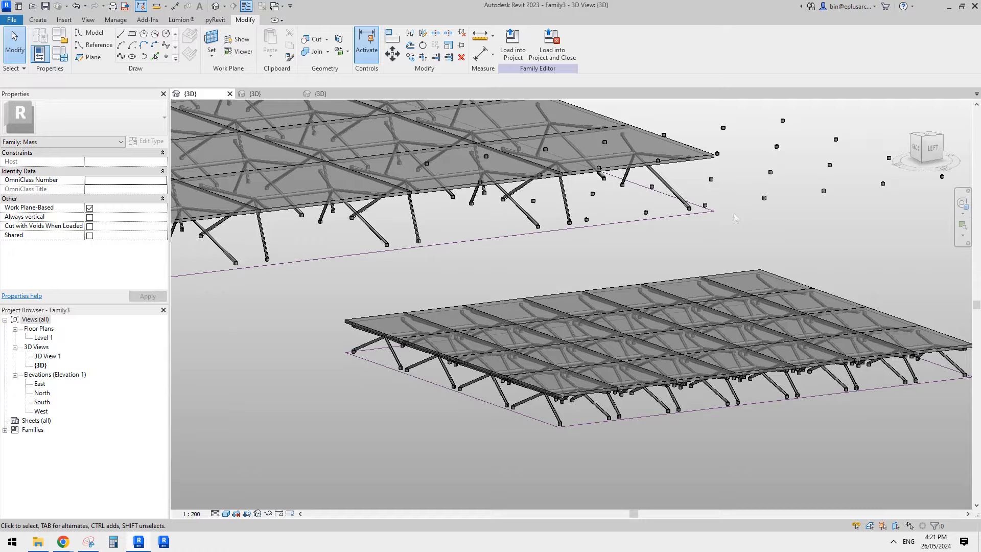
- Examine the reloaded panels in the smaller divided surface, including the legs and the small nodes floating above it
{"action": "left_click", "coordinate": [711, 180]}
{"action": "middle_click_drag", "start_coordinate": [713, 182], "coordinate": [774, 256], "text": "shift"}
{"action": "key", "text": "Escape"}
{"action": "left_click", "coordinate": [773, 249]}
{"action": "key", "text": "Escape"}
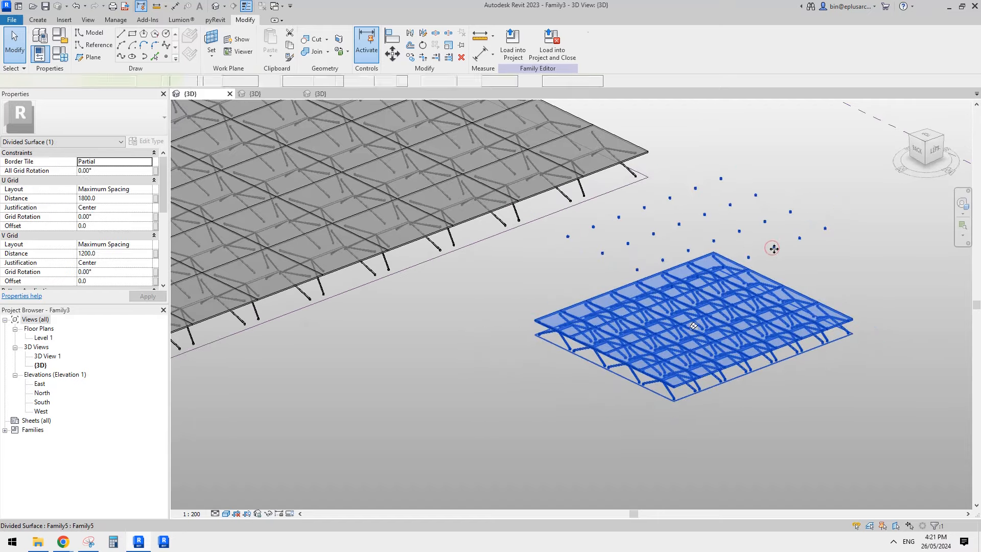
{"action": "key", "text": "Tab"}
{"action": "left_click", "coordinate": [774, 249]}
{"action": "scroll", "coordinate": [815, 303], "scroll_direction": "up", "scroll_amount": 2}
{"action": "middle_click_drag", "start_coordinate": [812, 315], "coordinate": [744, 364], "text": "shift"}
{"action": "scroll", "coordinate": [746, 365], "scroll_direction": "up", "scroll_amount": 2}
{"action": "key", "text": "Escape"}
{"action": "scroll", "coordinate": [747, 362], "scroll_direction": "up", "scroll_amount": 1}
{"action": "scroll", "coordinate": [750, 343], "scroll_direction": "down", "scroll_amount": 1}
{"action": "middle_click_drag", "start_coordinate": [752, 404], "coordinate": [753, 371], "text": "shift"}
{"action": "left_click", "coordinate": [743, 379]}
{"action": "key", "text": "Escape"}
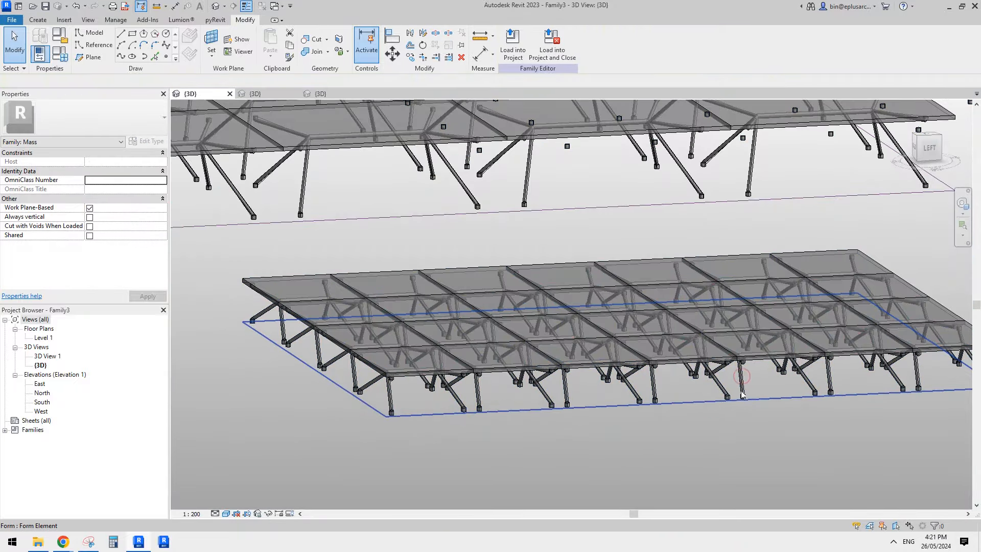
- Open the Family5 panel for editing and review the instance parameters of its horizontal Family4 beam
{"action": "left_click", "coordinate": [536, 46]}
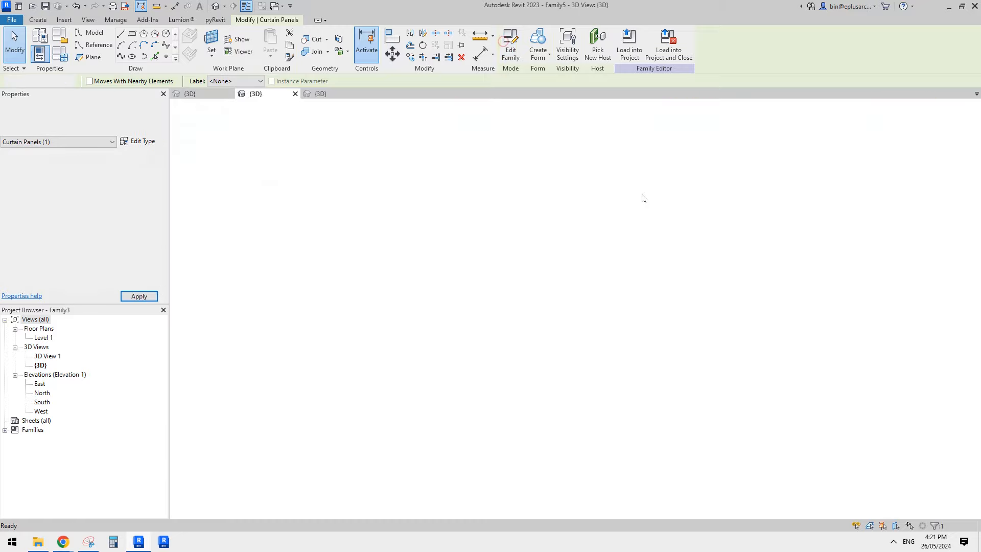
{"action": "middle_click_drag", "start_coordinate": [590, 283], "coordinate": [509, 153], "text": "shift"}
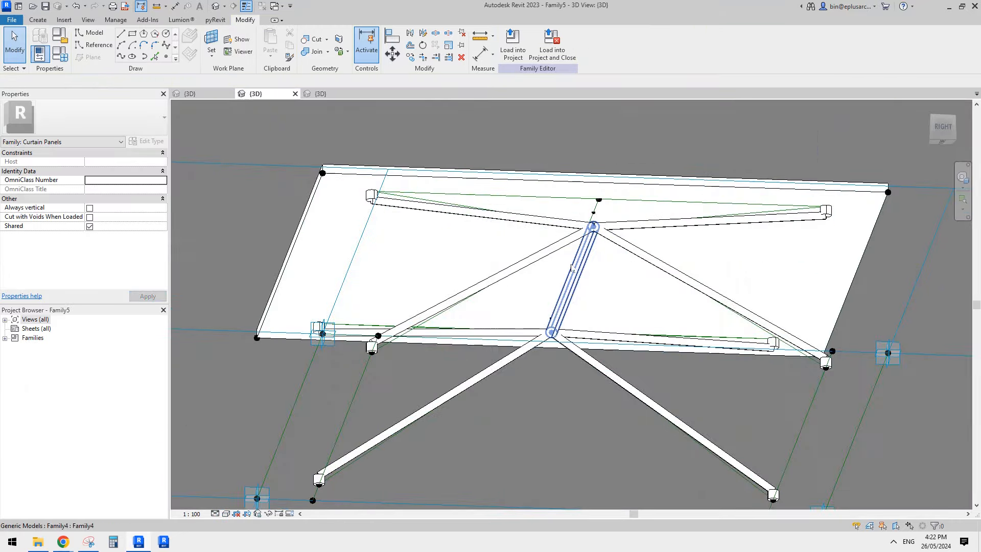
{"action": "left_click", "coordinate": [580, 271]}
{"action": "middle_click_drag", "start_coordinate": [580, 271], "coordinate": [622, 307], "text": "shift"}
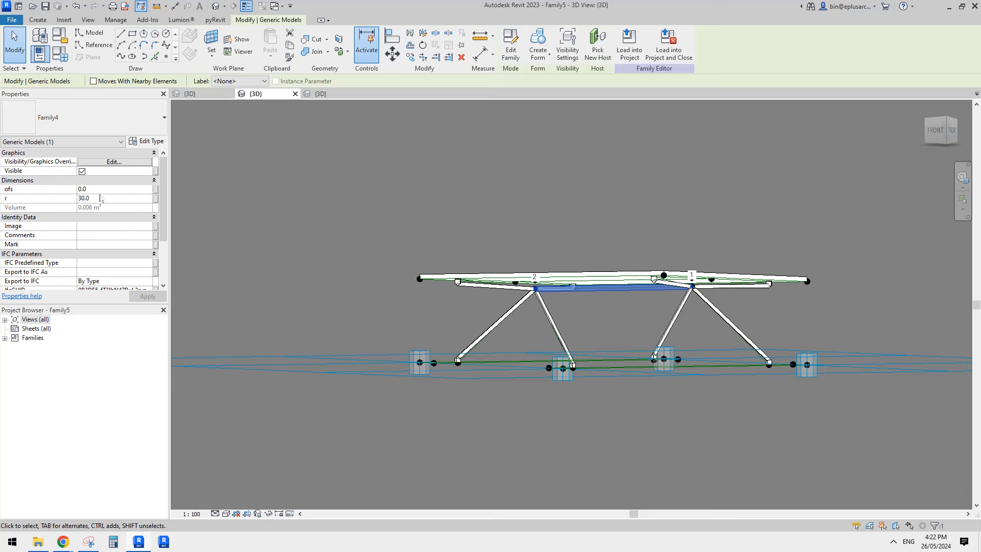
{"action": "scroll", "coordinate": [100, 205], "scroll_direction": "down", "scroll_amount": 3}
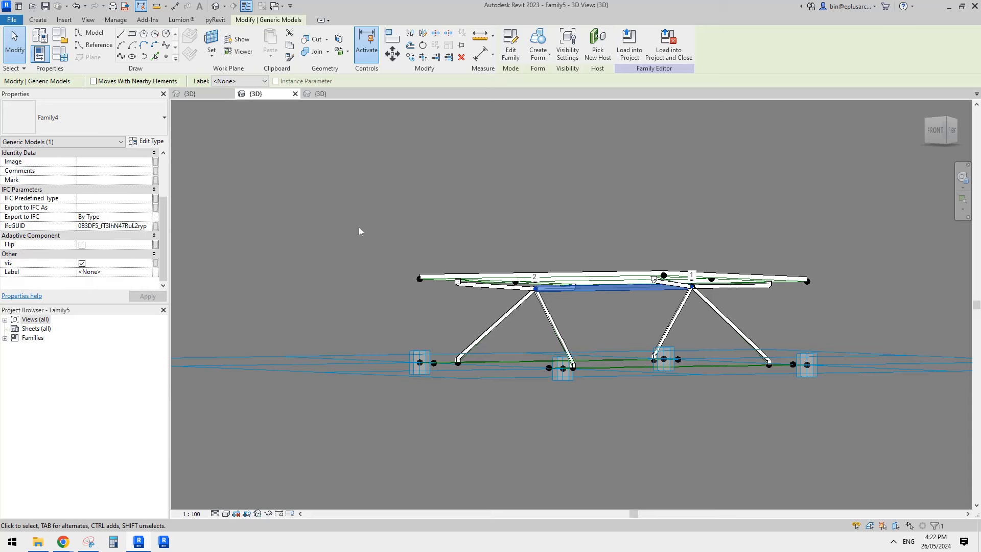
{"action": "middle_click_drag", "start_coordinate": [359, 228], "coordinate": [466, 201], "text": "shift"}
- Switch to Family4 and check the visibility parameter association of the cylindrical foot form
{"action": "left_click", "coordinate": [320, 94]}
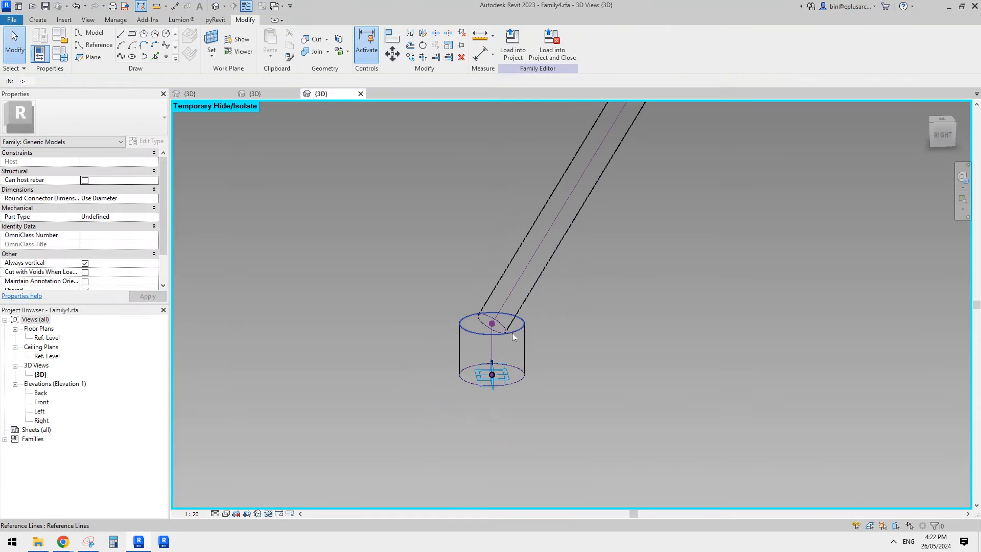
{"action": "left_click", "coordinate": [512, 334]}
{"action": "left_click", "coordinate": [526, 344]}
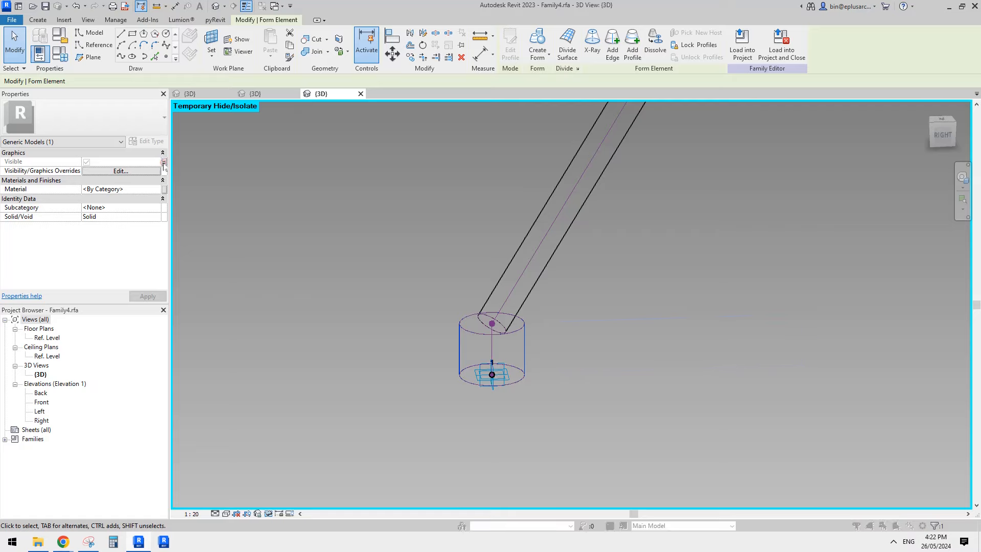
- Turn off the vis parameter for the horizontal Family4 beam in Family5
{"action": "left_click", "coordinate": [283, 94]}
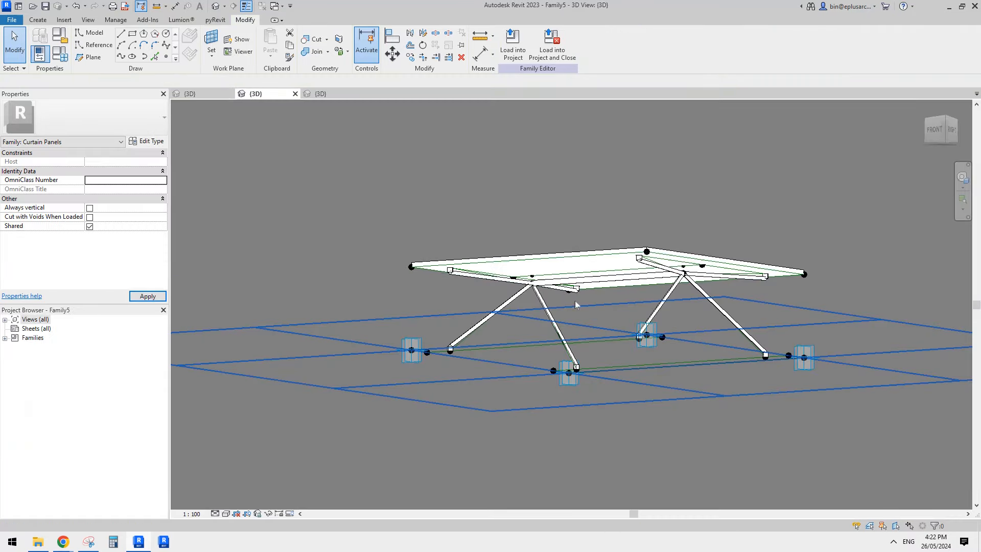
{"action": "scroll", "coordinate": [640, 286], "scroll_direction": "up", "scroll_amount": 3}
{"action": "middle_click_drag", "start_coordinate": [640, 286], "coordinate": [611, 247], "text": "shift"}
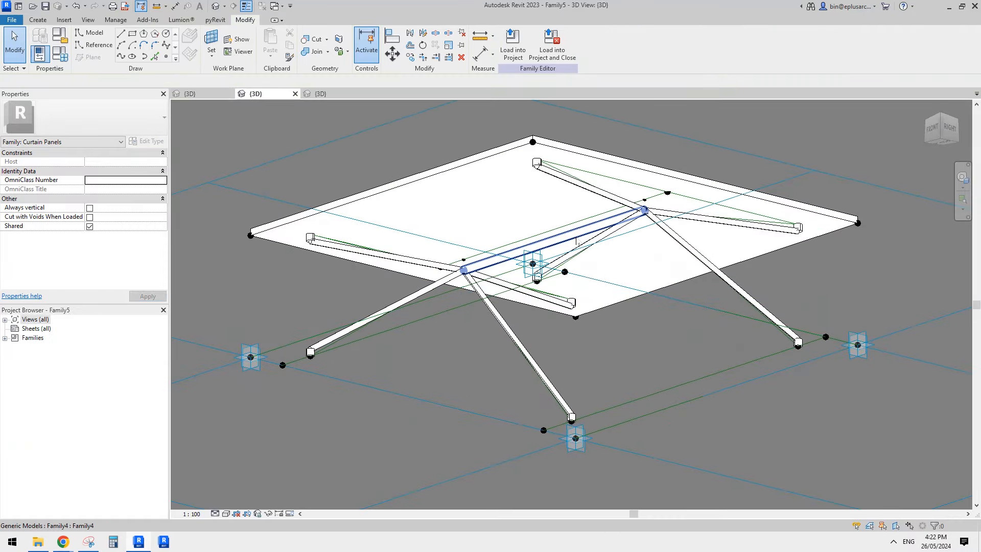
{"action": "left_click", "coordinate": [576, 238]}
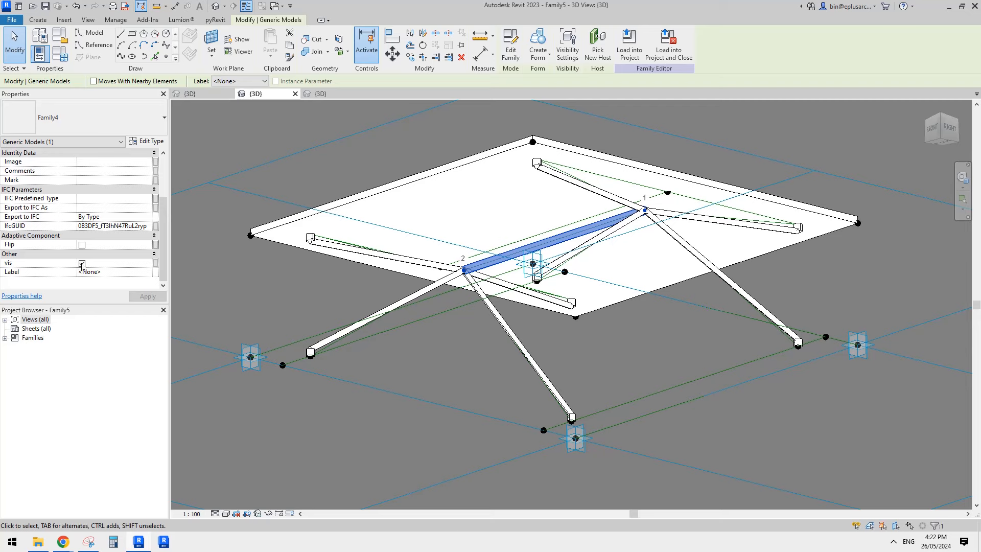
{"action": "middle_click_drag", "start_coordinate": [406, 281], "coordinate": [412, 220], "text": "shift"}
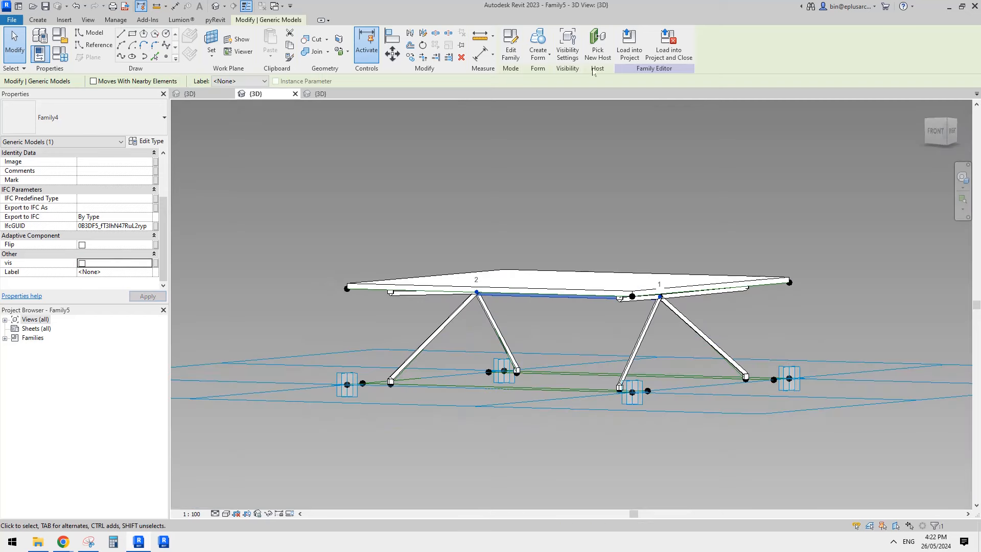
- Reload Family5 with the modified beam into Family3 and overwrite the existing version
{"action": "left_click", "coordinate": [629, 46]}
{"action": "left_click", "coordinate": [293, 282]}
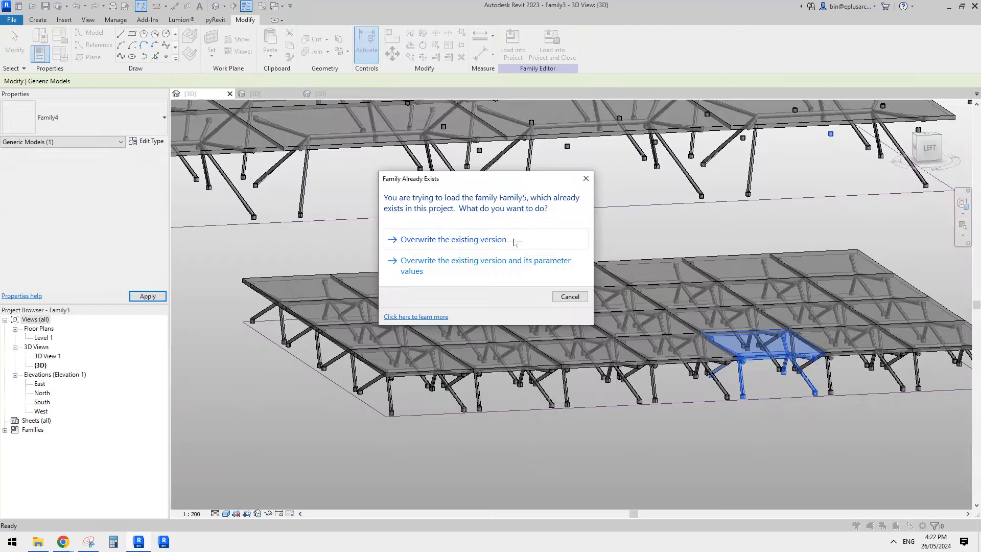
{"action": "left_click", "coordinate": [494, 240]}
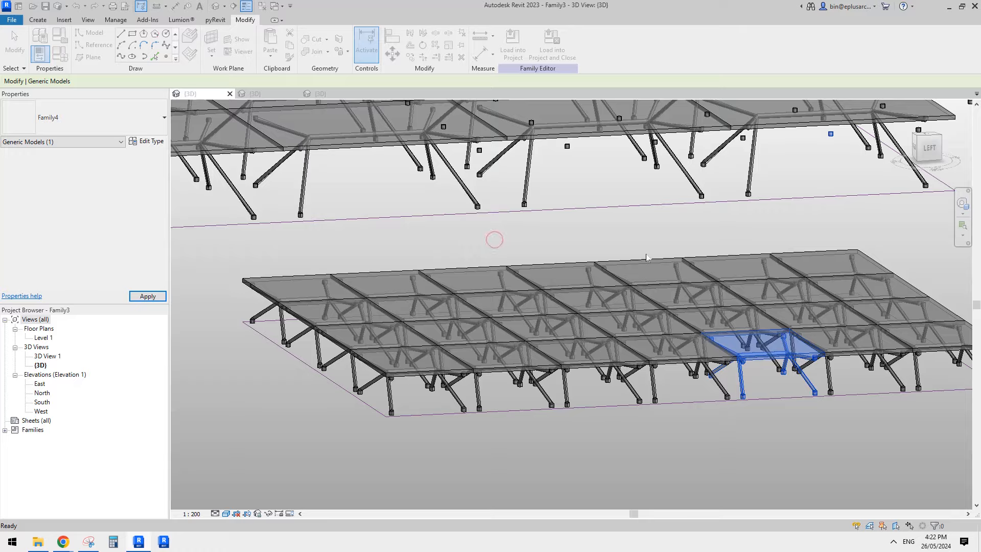
- Extend the smaller divided surface by moving one of its boundary reference lines outward
{"action": "scroll", "coordinate": [691, 283], "scroll_direction": "down", "scroll_amount": 4}
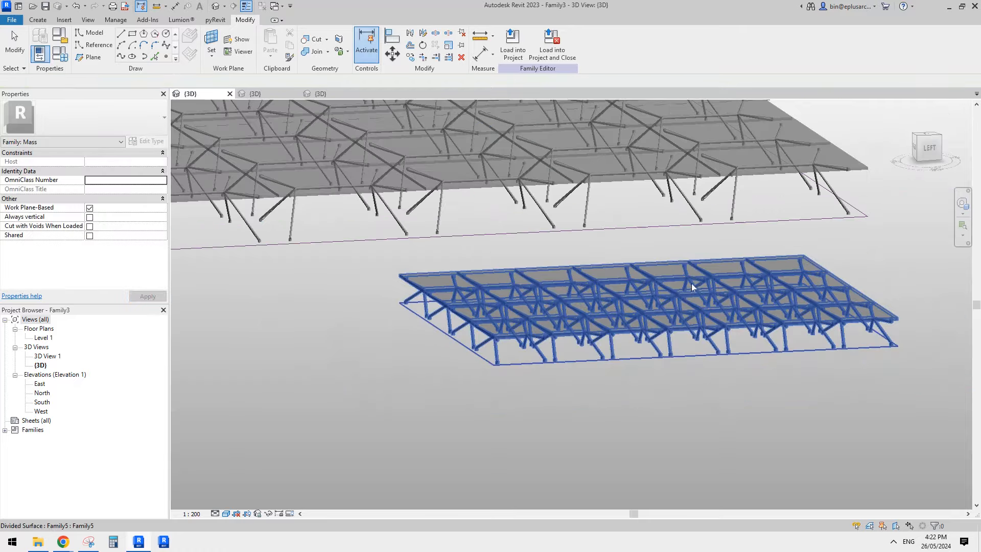
{"action": "middle_click_drag", "start_coordinate": [619, 323], "coordinate": [743, 328], "text": "shift"}
{"action": "scroll", "coordinate": [743, 329], "scroll_direction": "up", "scroll_amount": 3}
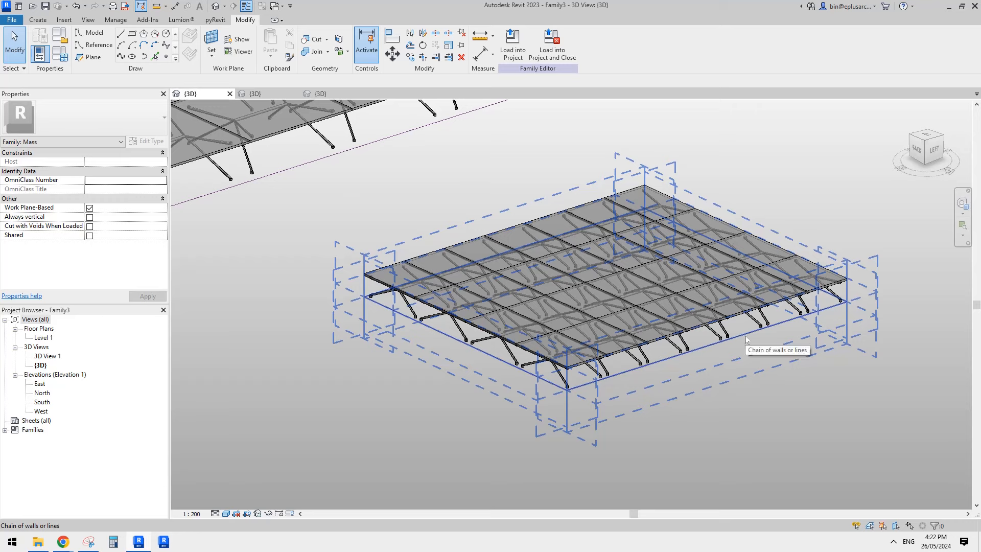
{"action": "scroll", "coordinate": [747, 338], "scroll_direction": "down", "scroll_amount": 2}
{"action": "left_click", "coordinate": [749, 337]}
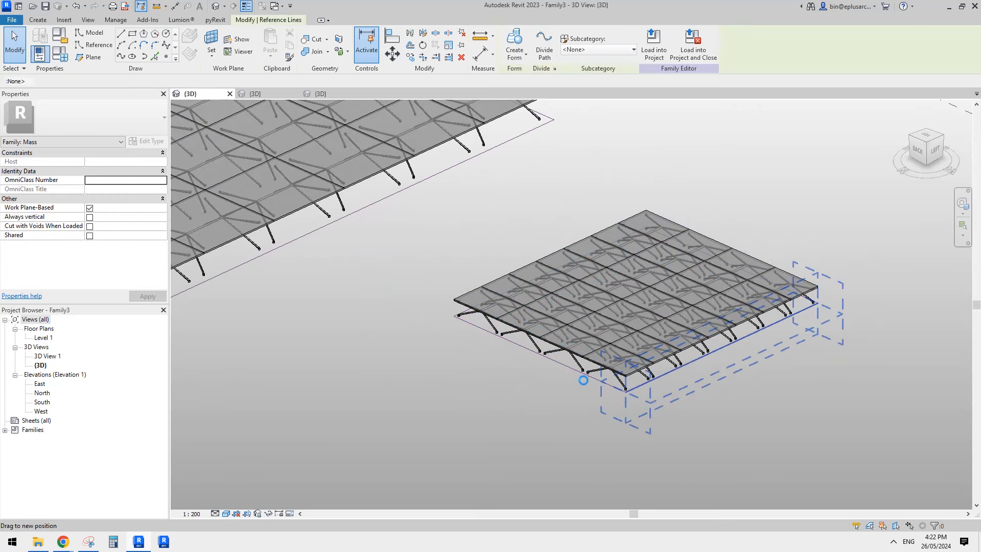
{"action": "left_click", "coordinate": [583, 381]}
{"action": "scroll", "coordinate": [580, 376], "scroll_direction": "up", "scroll_amount": 3}
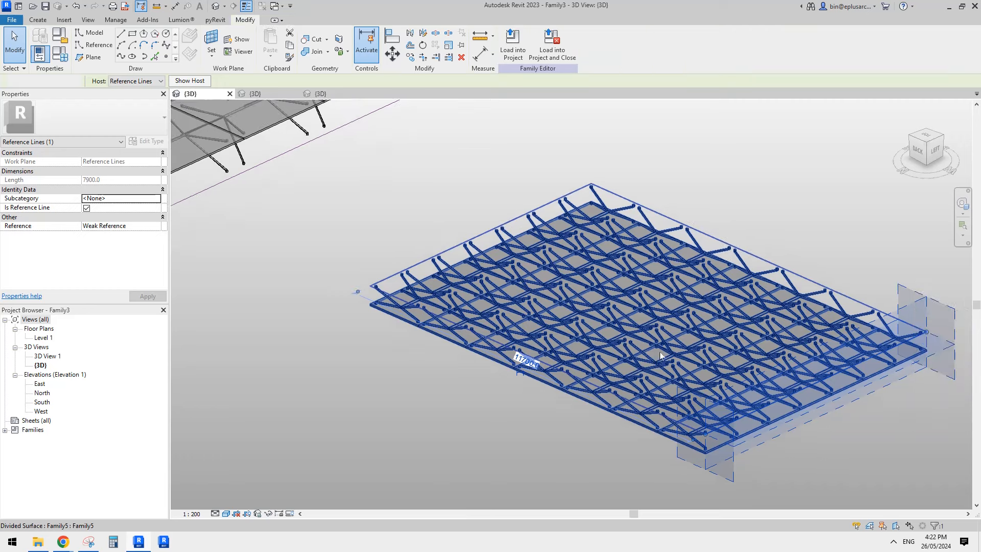
- Enable Component Flip on the smaller divided surface so its legs point downward
{"action": "left_click", "coordinate": [645, 318]}
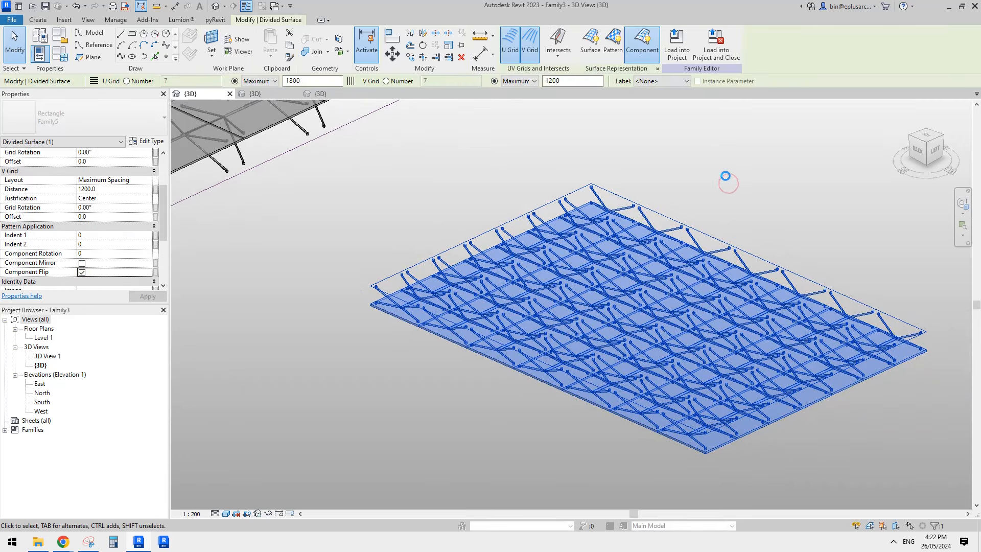
{"action": "key", "text": "Escape"}
{"action": "scroll", "coordinate": [686, 280], "scroll_direction": "down", "scroll_amount": 4}
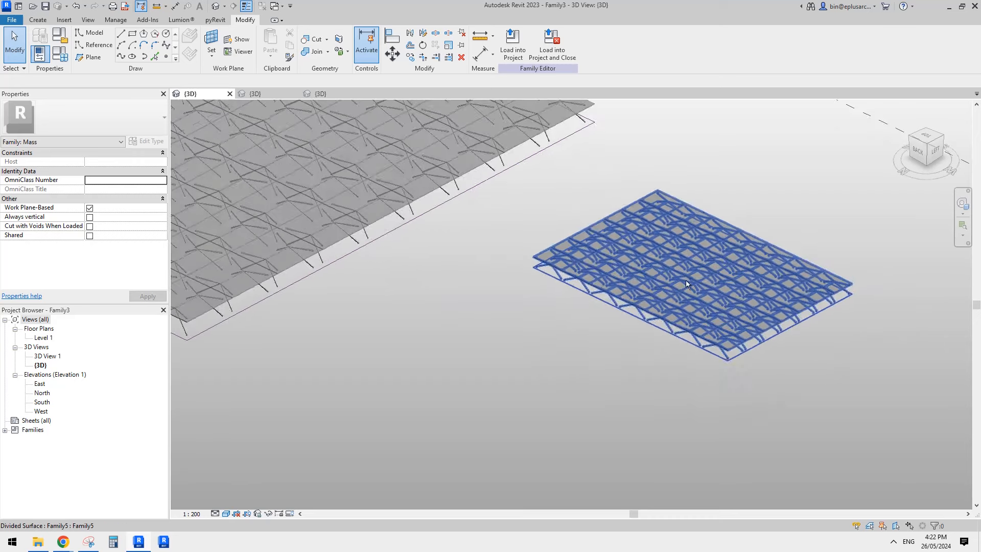
- Move the adjacent boundary reference line outward to widen the smaller divided surface into a roughly square shape
{"action": "middle_click_drag", "start_coordinate": [725, 277], "coordinate": [724, 289]}
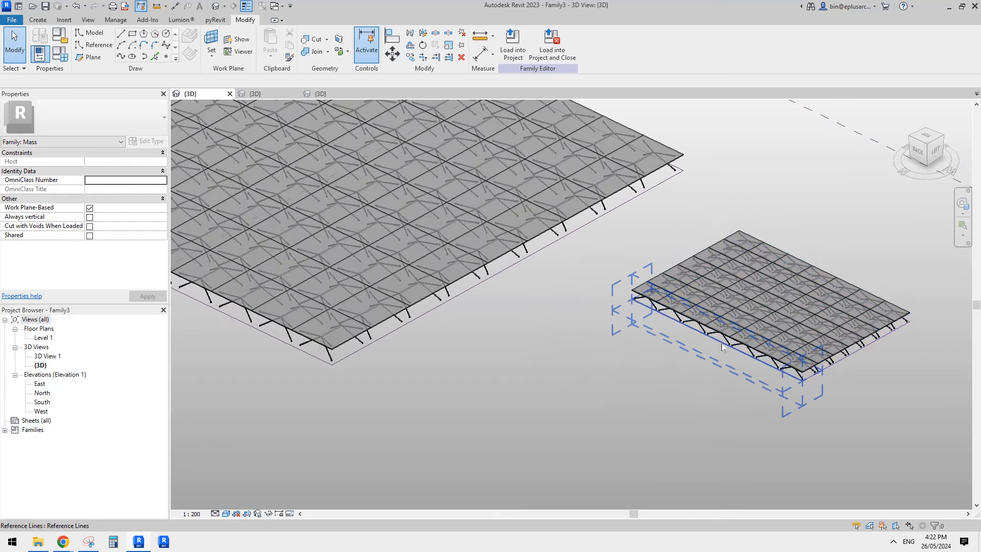
{"action": "key", "text": "Tab"}
{"action": "key", "text": "Tab"}
{"action": "left_click", "coordinate": [722, 346]}
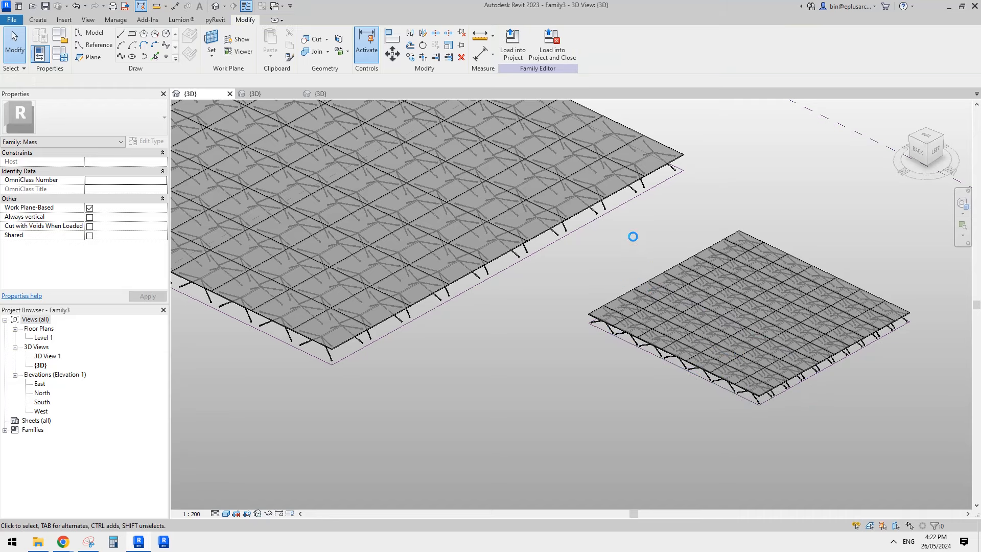
{"action": "scroll", "coordinate": [634, 238], "scroll_direction": "down", "scroll_amount": 1}
- Examine the resized smaller surface and its leg components from above and from a low side angle
{"action": "middle_click_drag", "start_coordinate": [655, 263], "coordinate": [692, 268], "text": "shift"}
{"action": "scroll", "coordinate": [750, 284], "scroll_direction": "up", "scroll_amount": 3}
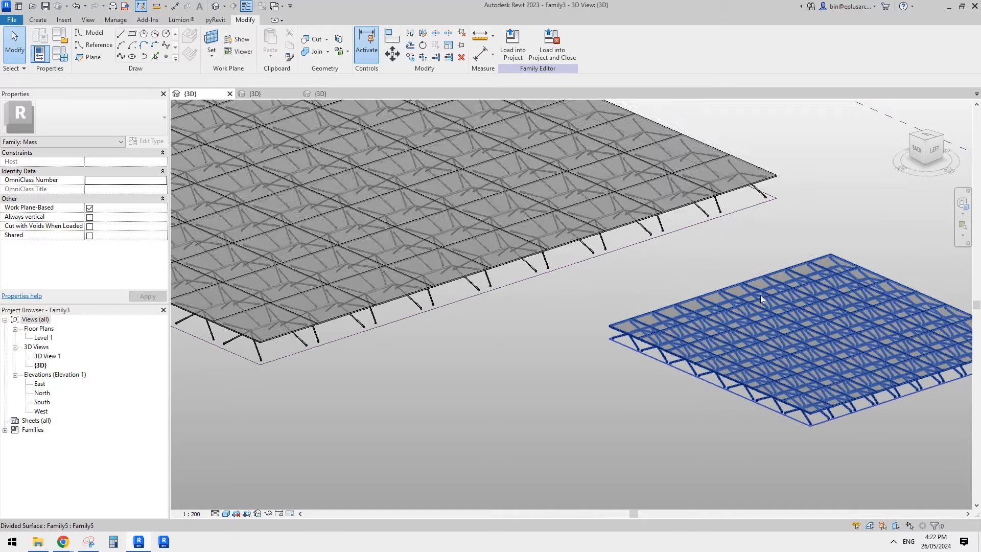
{"action": "middle_click_drag", "start_coordinate": [769, 266], "coordinate": [720, 270]}
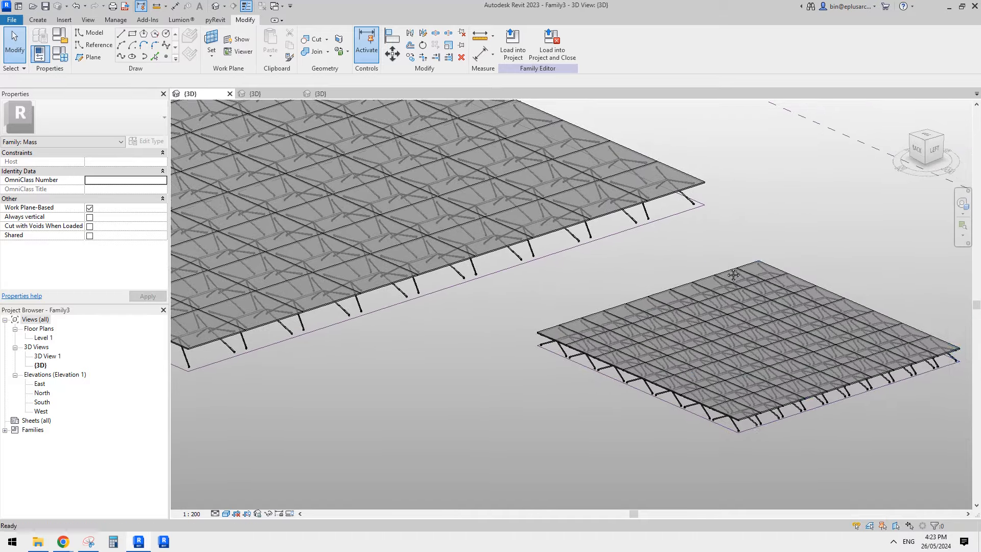
{"action": "middle_click_drag", "start_coordinate": [869, 364], "coordinate": [878, 364]}
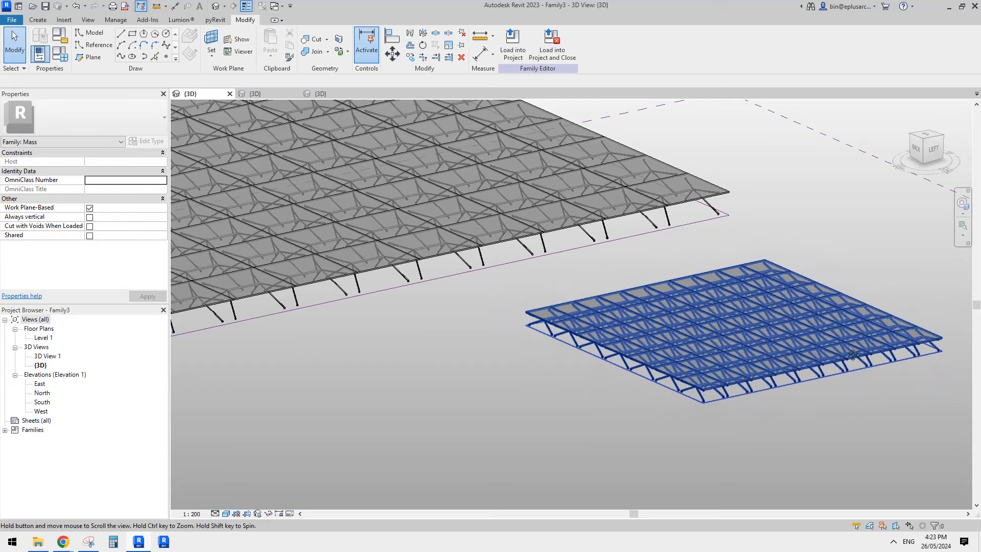
{"action": "middle_click_drag", "start_coordinate": [840, 337], "coordinate": [839, 342]}
{"action": "middle_click_drag", "start_coordinate": [763, 311], "coordinate": [783, 350], "text": "shift"}
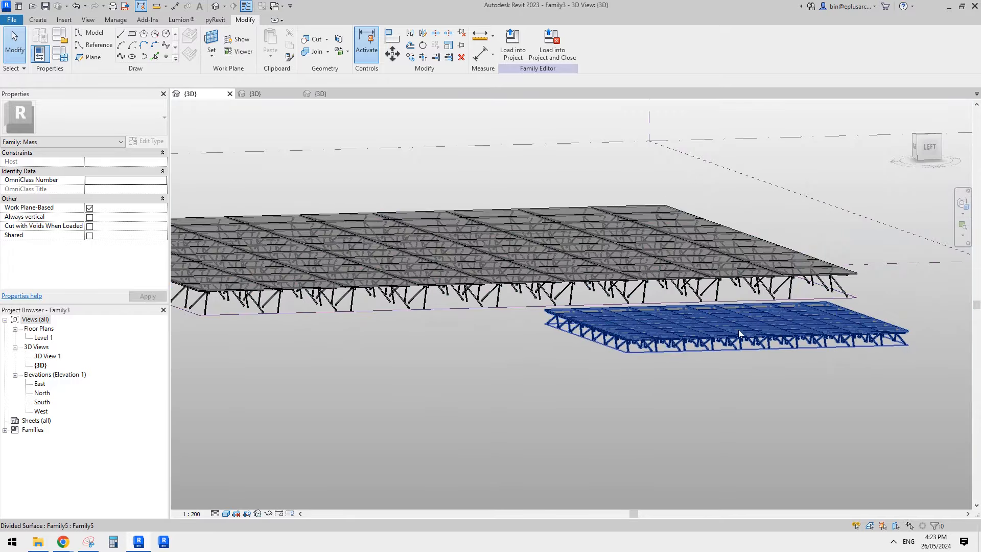
{"action": "scroll", "coordinate": [740, 334], "scroll_direction": "down", "scroll_amount": 1}
{"action": "middle_click_drag", "start_coordinate": [677, 342], "coordinate": [701, 394], "text": "shift"}
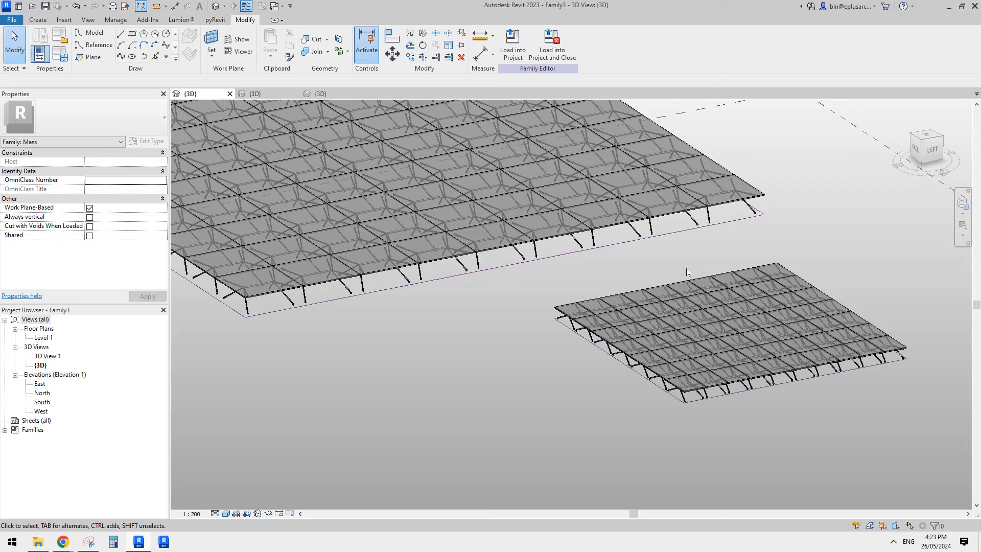
- Compare the larger Family2 divided surface with the smaller Family5 surface in an overall view
{"action": "middle_click_drag", "start_coordinate": [627, 273], "coordinate": [682, 354]}
{"action": "scroll", "coordinate": [712, 274], "scroll_direction": "down", "scroll_amount": 1}
{"action": "left_click", "coordinate": [657, 287]}
{"action": "left_click", "coordinate": [722, 333]}
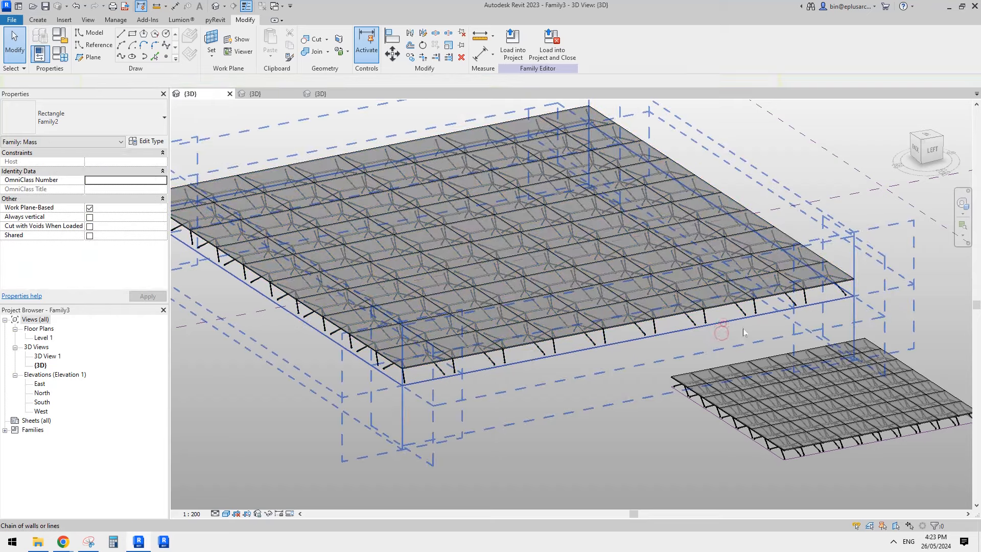
{"action": "left_click", "coordinate": [687, 361]}
{"action": "left_click", "coordinate": [639, 407]}
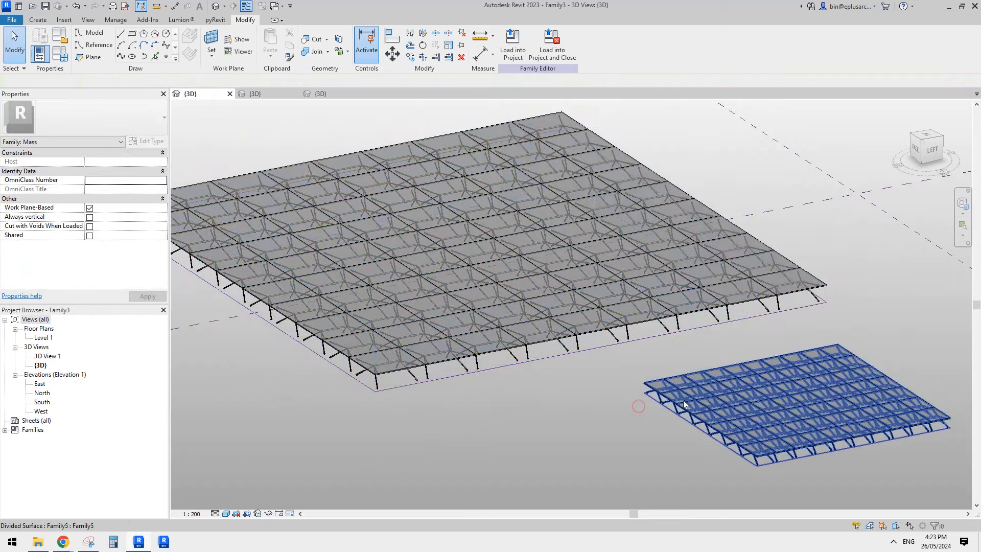
{"action": "middle_click_drag", "start_coordinate": [642, 408], "coordinate": [616, 412], "text": "shift"}
{"action": "middle_click_drag", "start_coordinate": [559, 305], "coordinate": [597, 299]}
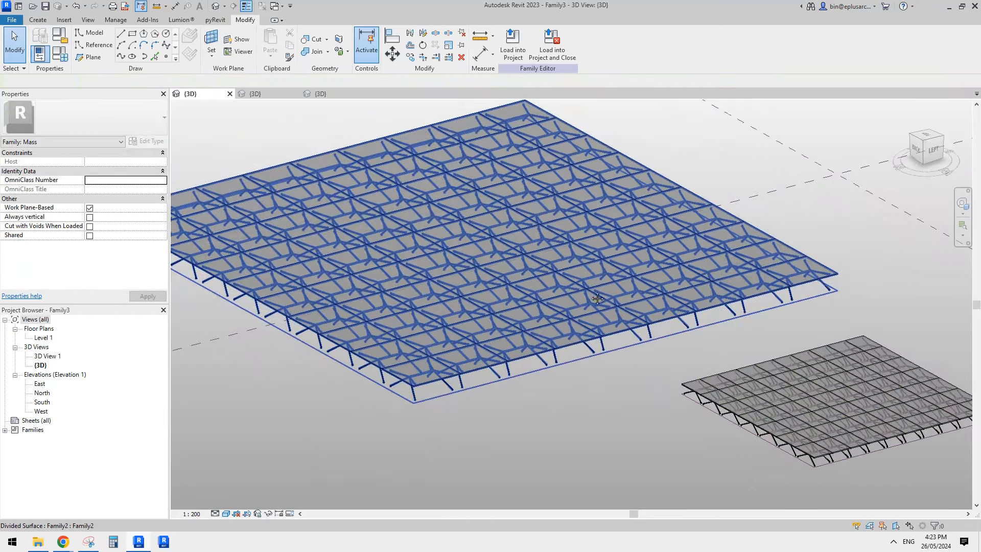
{"action": "middle_click_drag", "start_coordinate": [654, 319], "coordinate": [646, 306]}
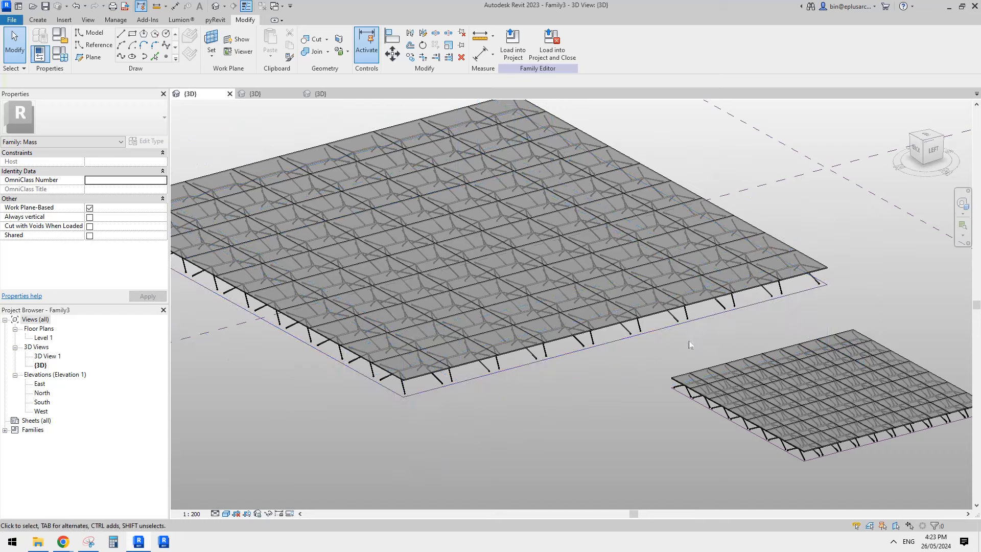